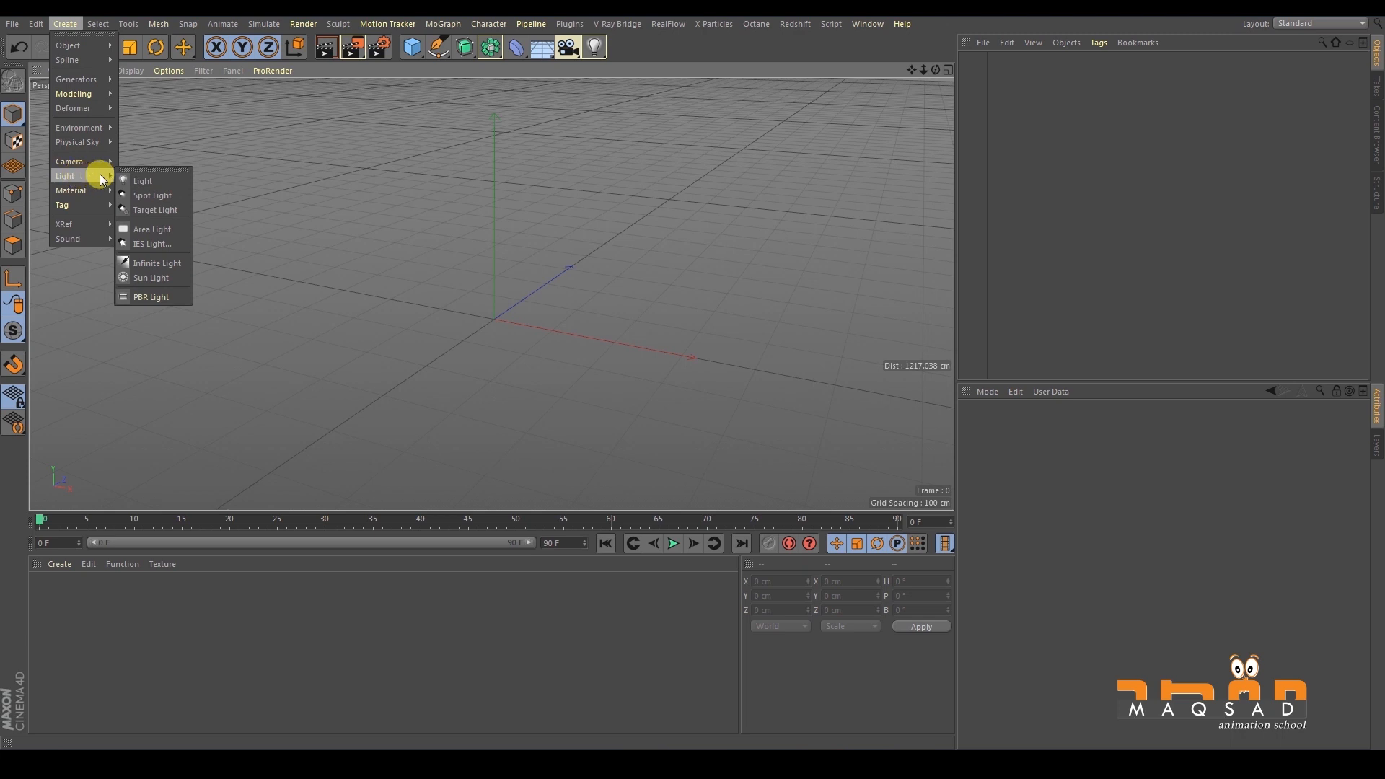
Add a Plane primitive to the empty scene.
left_click(383, 161)
left_click_drag(389, 150, 358, 232, "alt")
left_click(413, 46)
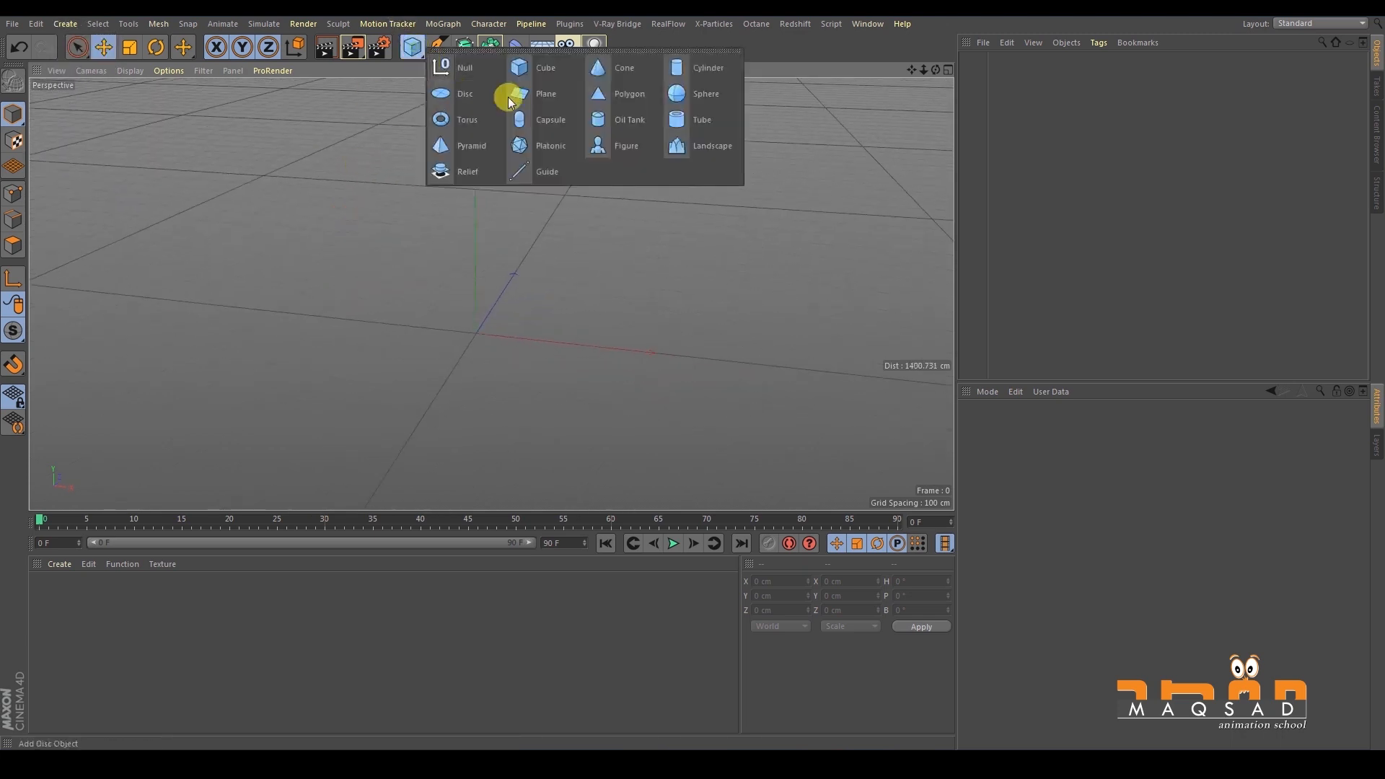
left_click(565, 101)
scroll(532, 279, "down", 3)
left_click_drag(531, 279, 475, 277, "alt")
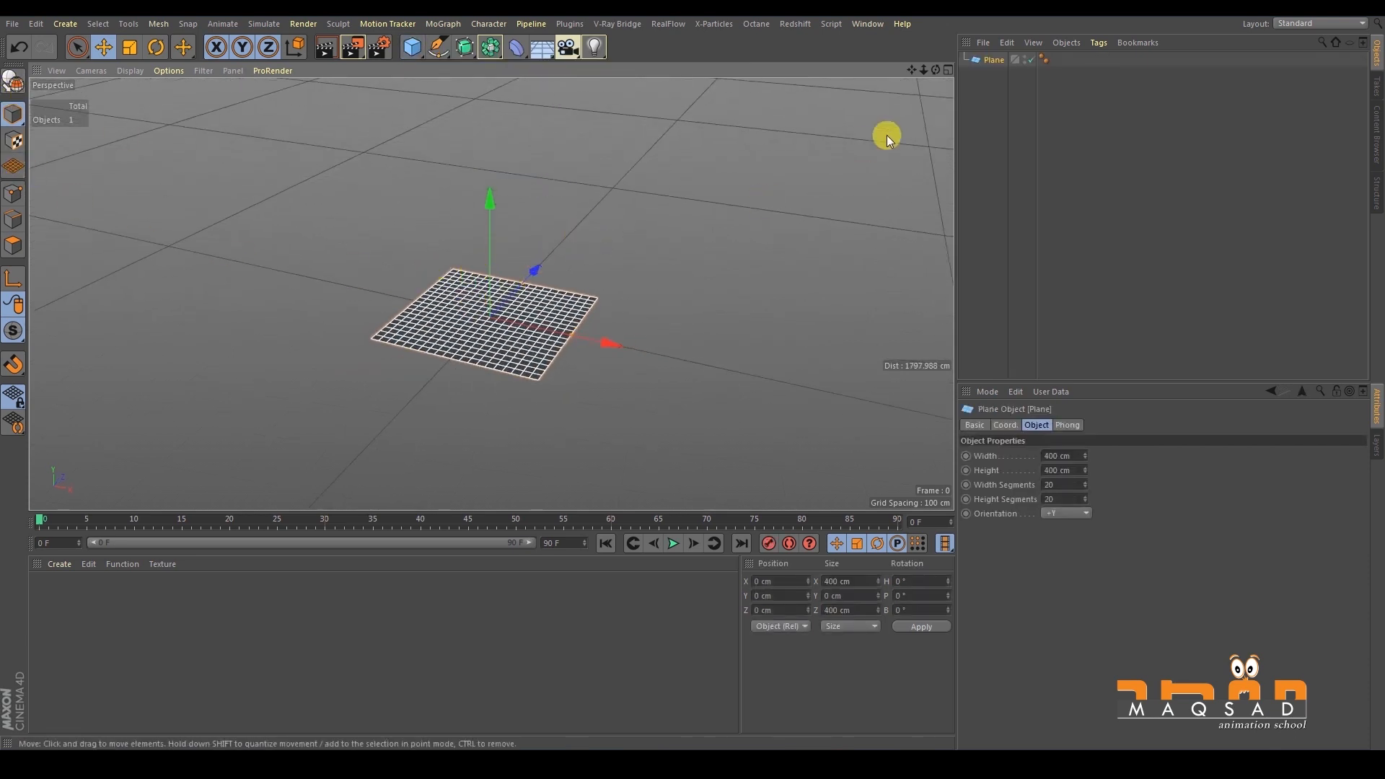
Set the plane's width segments and height segments to 1.
left_click(986, 58)
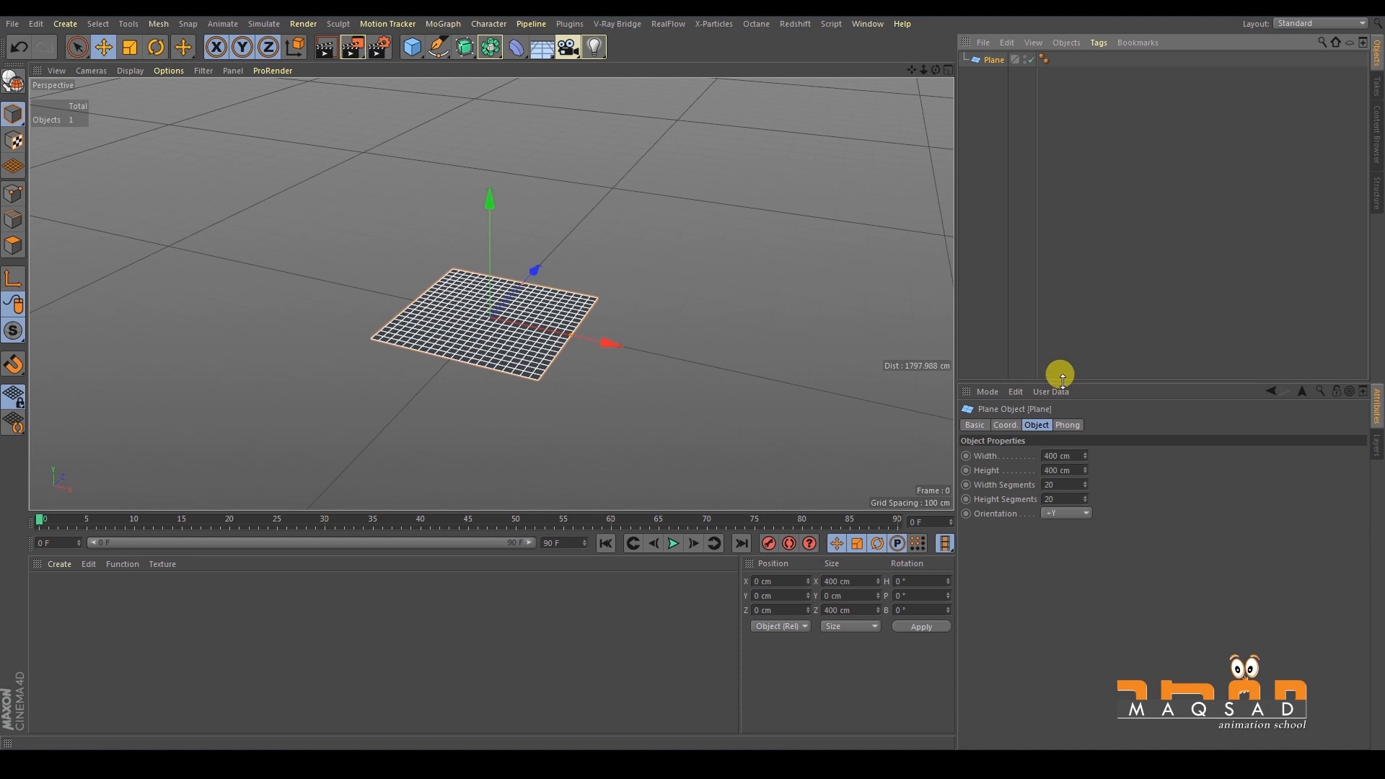
left_click_drag(1062, 380, 1068, 244)
left_click_drag(1086, 345, 1084, 418)
left_click_drag(435, 285, 411, 279, "alt")
right_click_drag(409, 278, 604, 282, "alt")
middle_click_drag(604, 282, 573, 245, "alt")
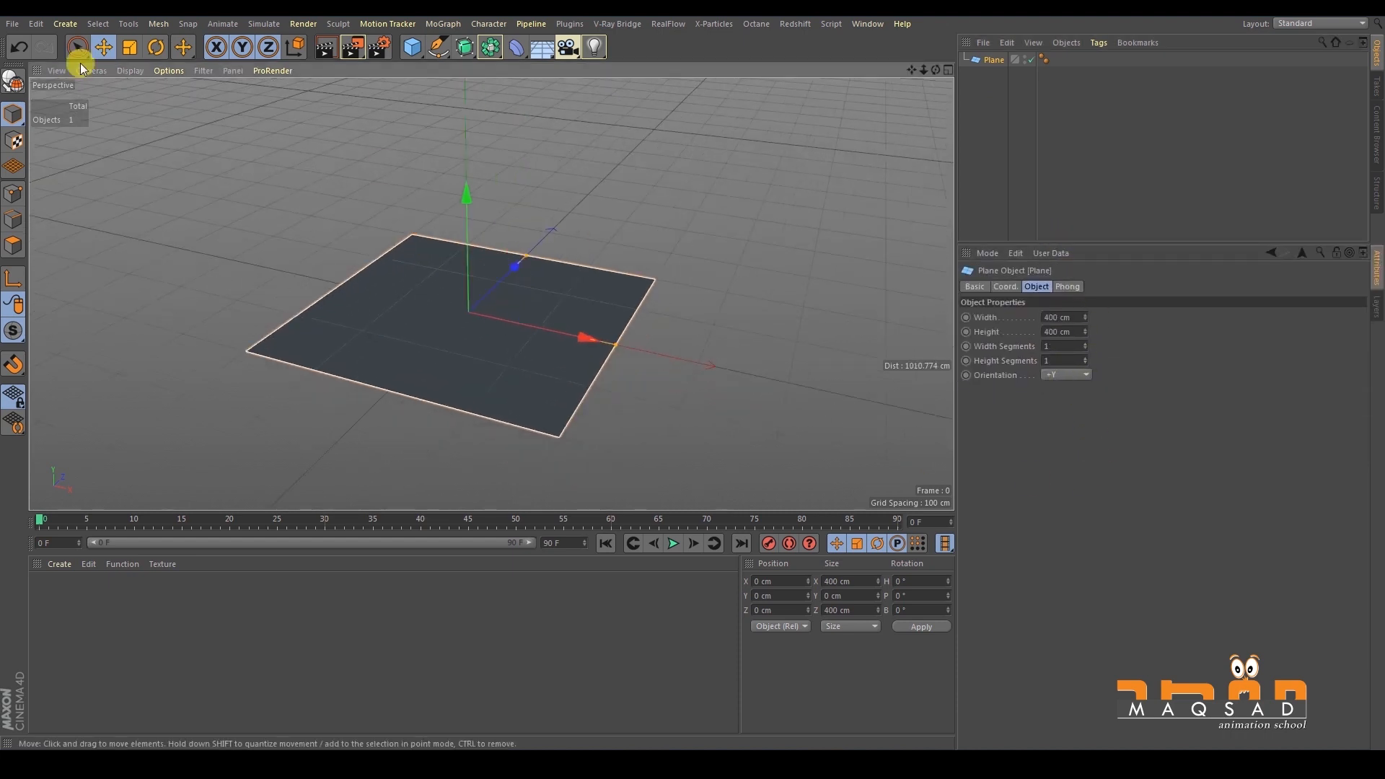
Make the plane editable and extrude three of its boundary edges upward about 246 cm to form the room's walls.
left_click(18, 81)
left_click_drag(449, 149, 413, 175, "alt")
left_click(22, 223)
left_click(303, 336)
left_click(299, 294, "shift")
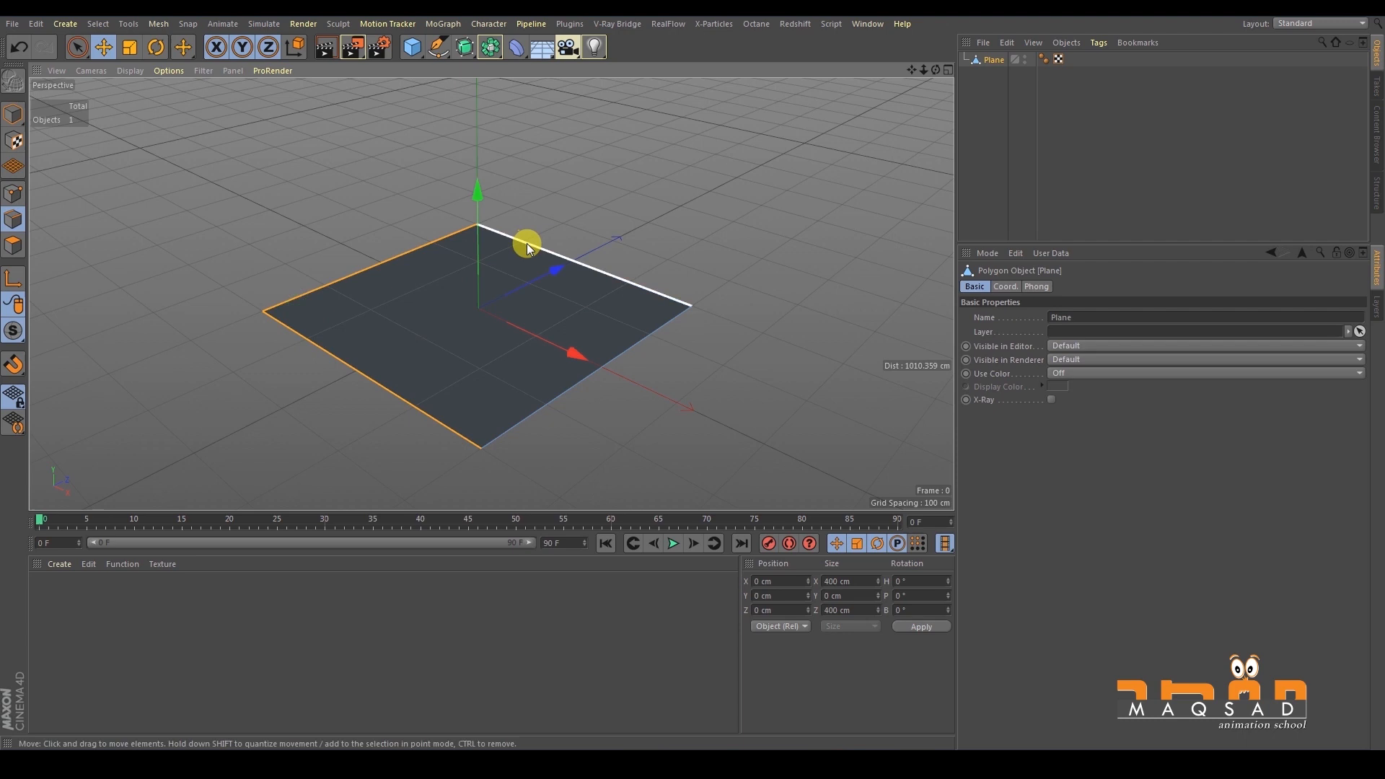
left_click_drag(474, 211, 341, 284, "ctrl")
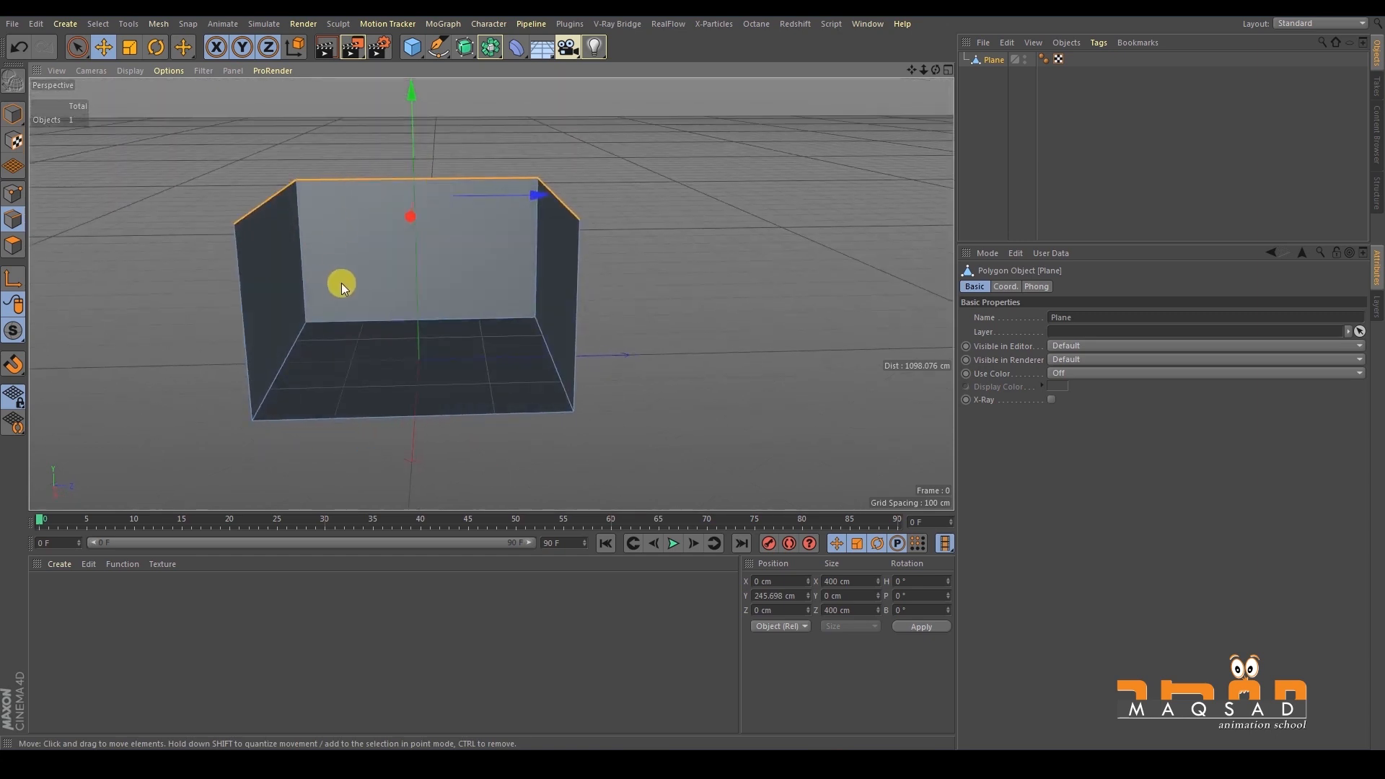
middle_click_drag(341, 284, 335, 178, "alt")
scroll(335, 179, "up", 2)
left_click(17, 120)
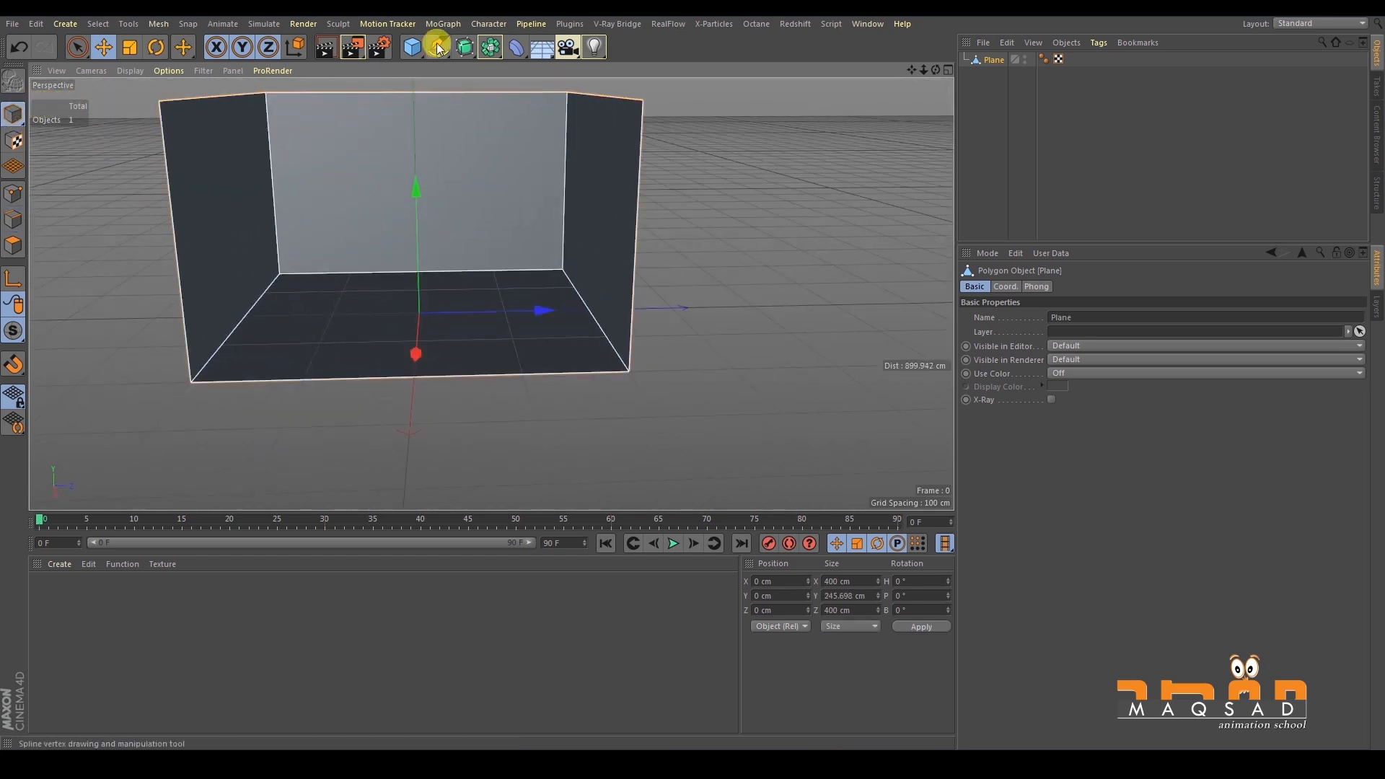
Add a Sphere primitive and scale it to about 112.6 cm in diameter.
left_click(412, 47)
left_click(680, 93)
right_click_drag(434, 244, 501, 223, "alt")
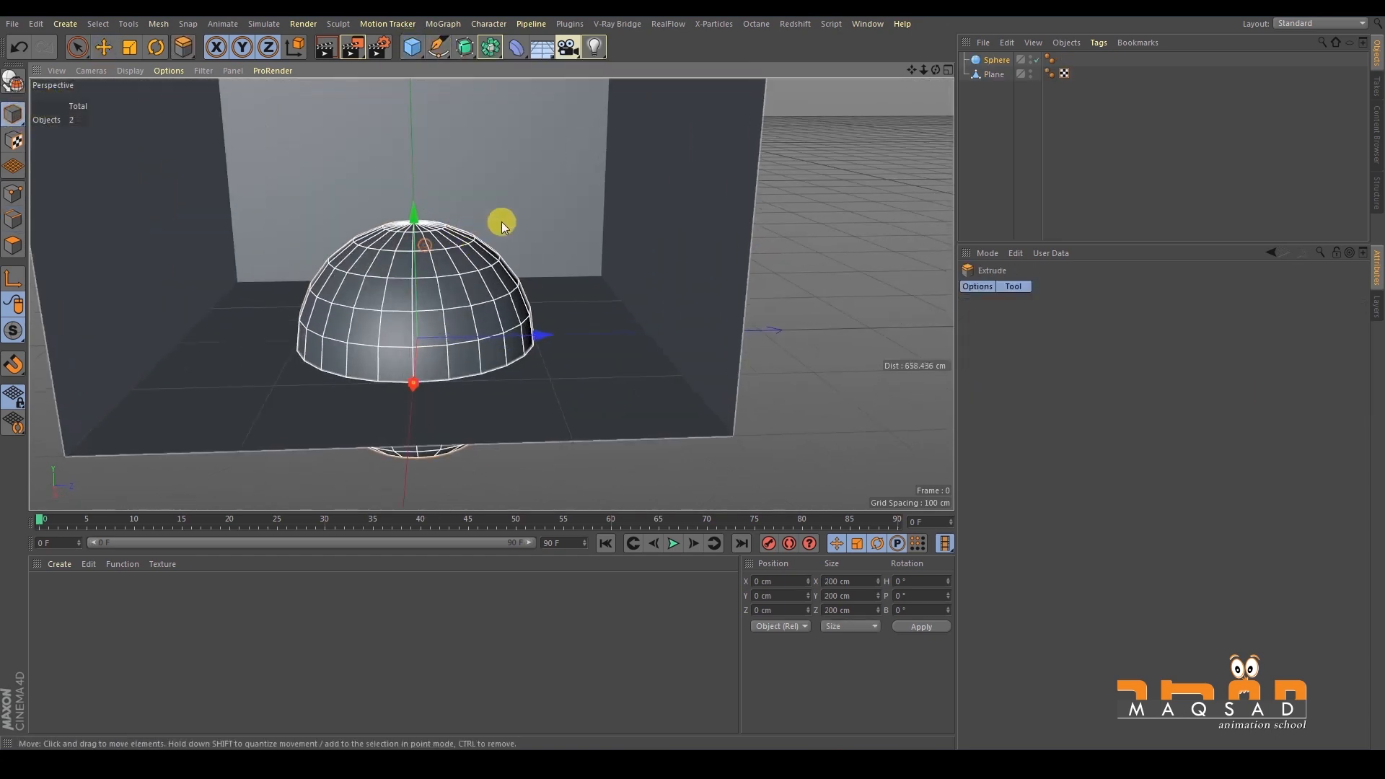
left_click_drag(465, 198, 303, 355)
key("ctrl+z")
key("t")
Move the sphere up and toward the room's back corner, to about X -68, Y 48, Z -111 cm.
key("e")
left_click_drag(423, 256, 419, 213)
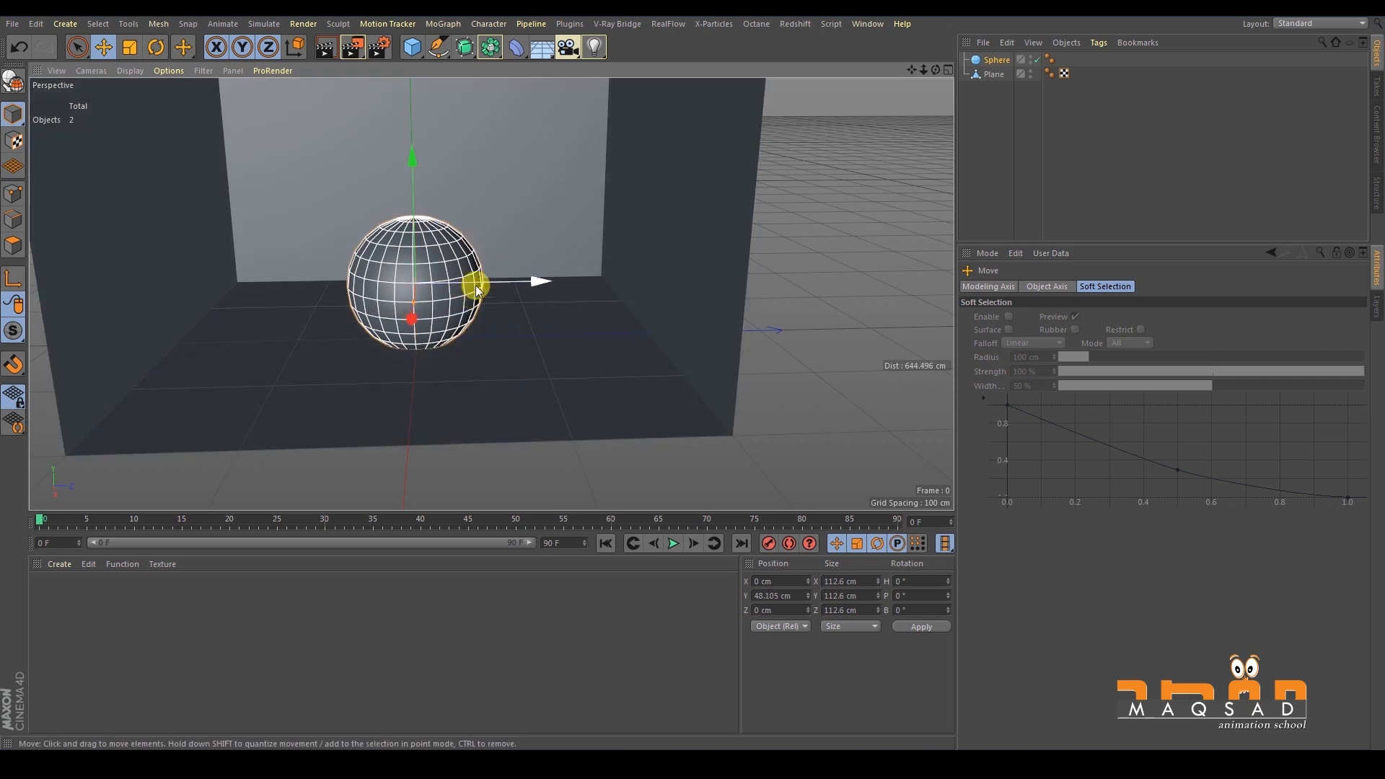
left_click_drag(476, 287, 377, 286)
left_click_drag(307, 315, 324, 295)
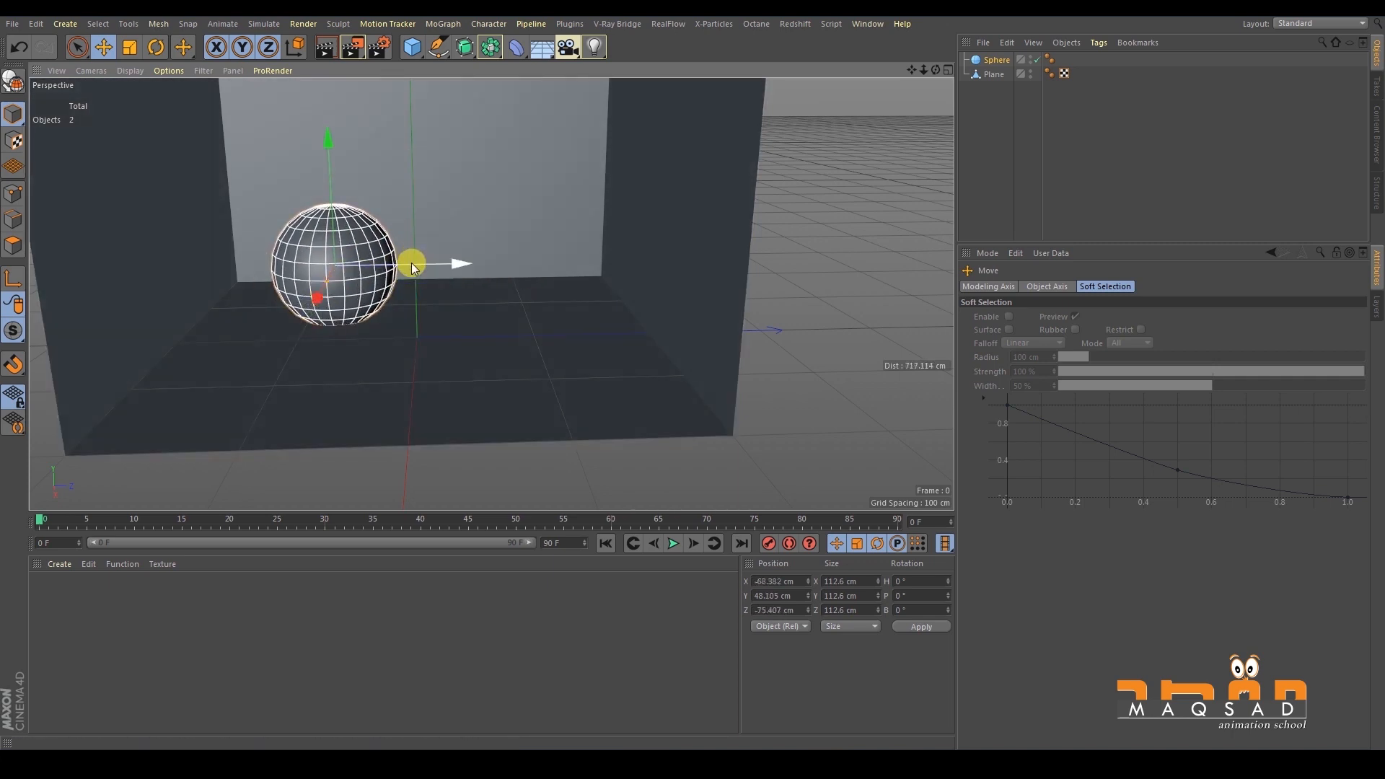
left_click_drag(412, 268, 371, 269)
right_click_drag(371, 269, 346, 280, "alt")
left_click_drag(346, 280, 350, 266, "alt")
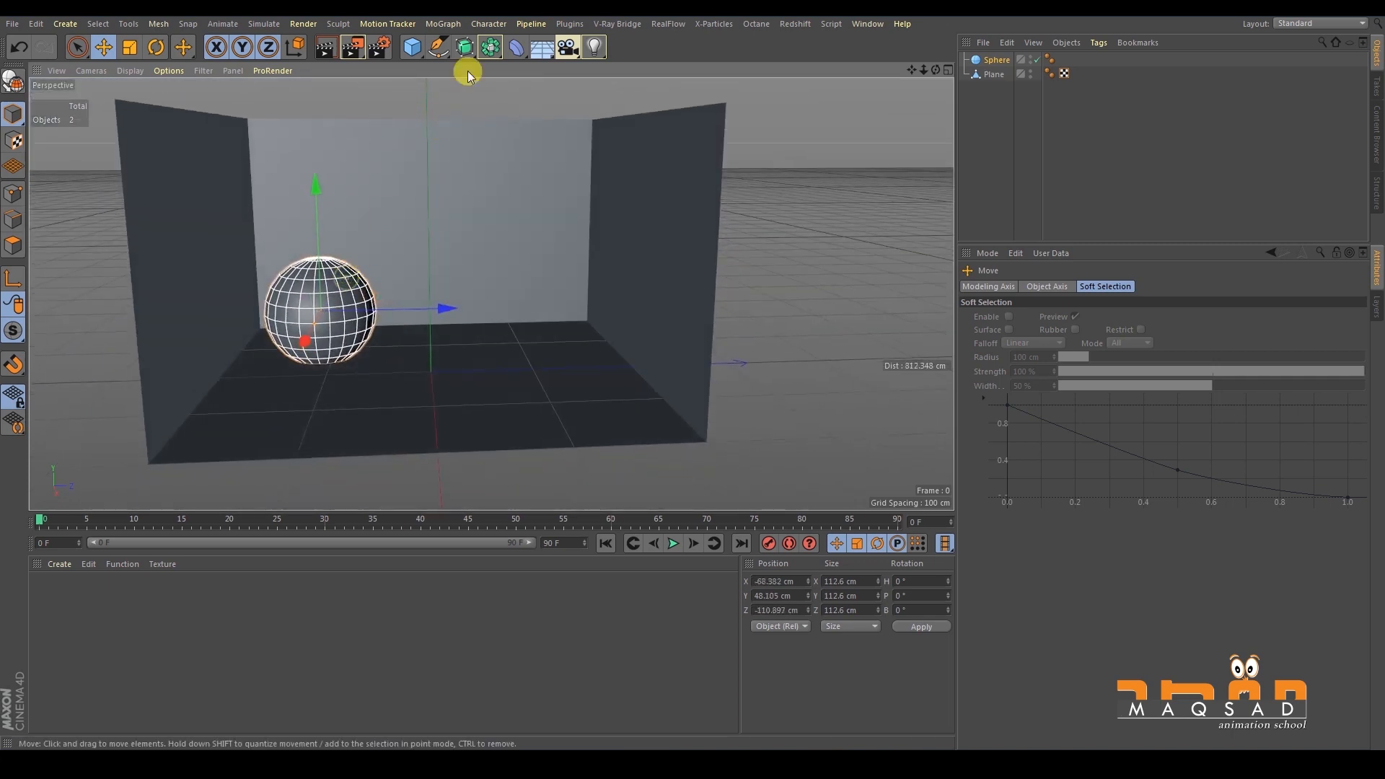
Add a Torus primitive and scale it to about 173 cm across.
left_click(424, 56)
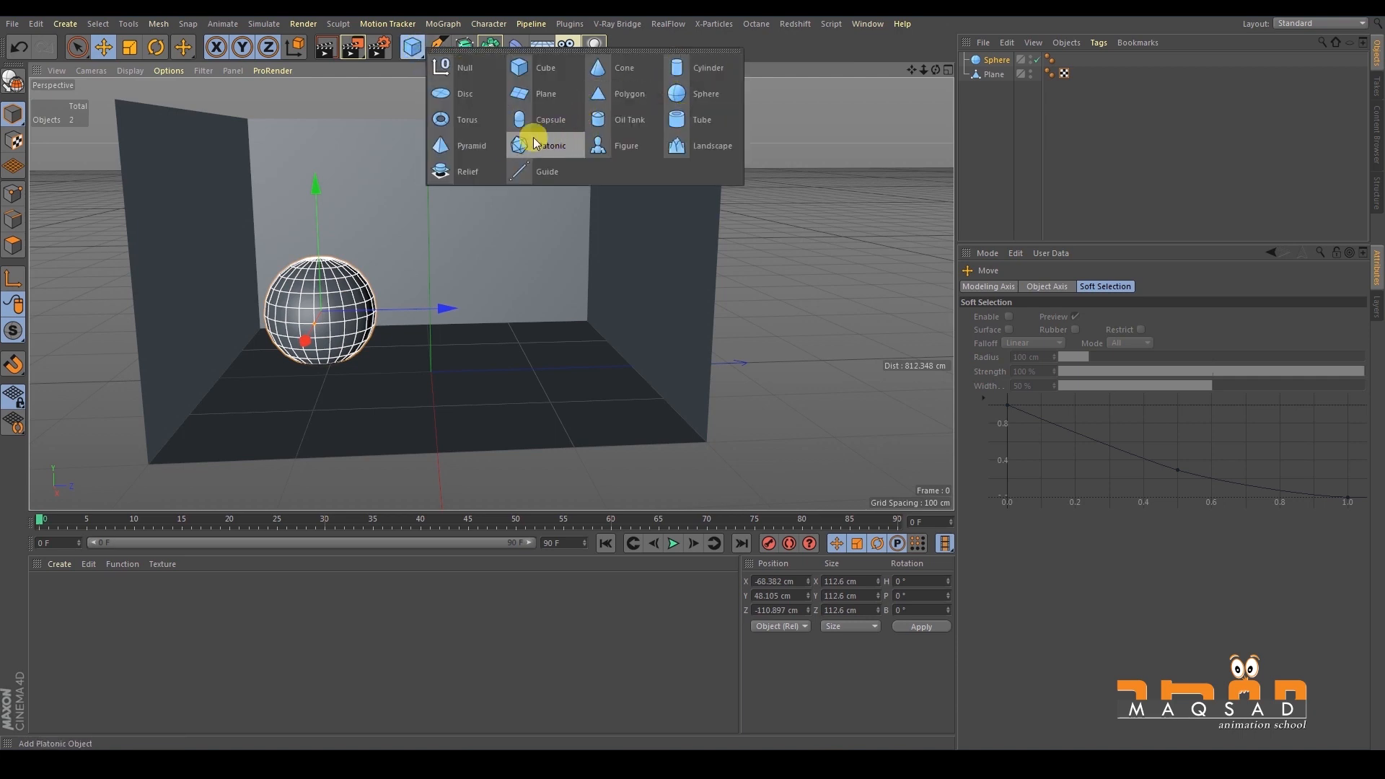
left_click(464, 121)
key("t")
left_click_drag(498, 318, 308, 467)
Move the torus onto the floor beside the sphere, at about Y 14, Z 44 cm.
key("e")
left_click_drag(484, 366, 528, 365)
right_click_drag(427, 347, 453, 339, "alt")
left_click_drag(453, 339, 481, 295, "alt")
left_click_drag(481, 295, 463, 321, "alt")
middle_click_drag(463, 317, 496, 274, "alt")
scroll(451, 278, "down", 2)
Create a new standard material.
left_click(61, 571)
left_click(59, 575)
left_click(58, 569)
mouse_move(107, 422)
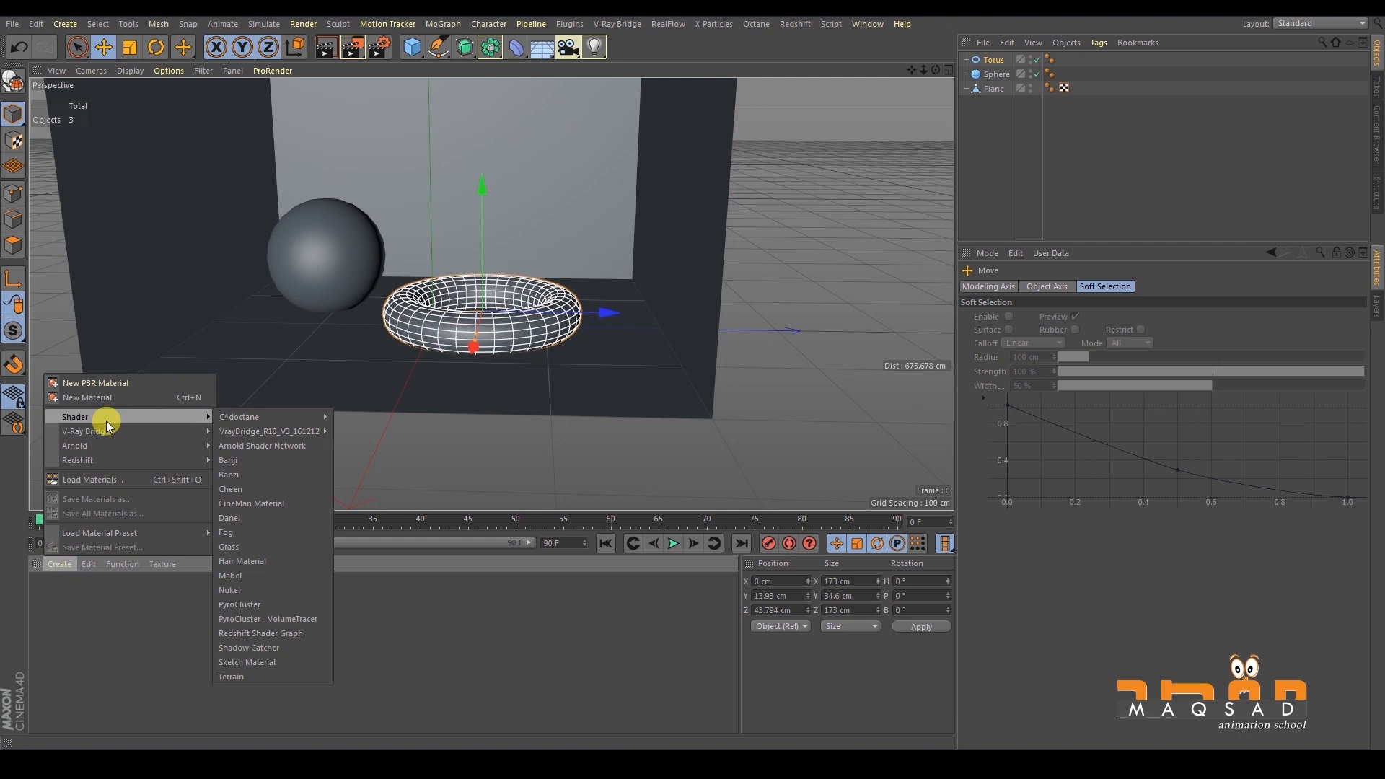
left_click(184, 396)
middle_click_drag(275, 353, 275, 404, "alt")
right_click_drag(276, 404, 223, 375, "alt")
left_click_drag(223, 375, 223, 371, "alt")
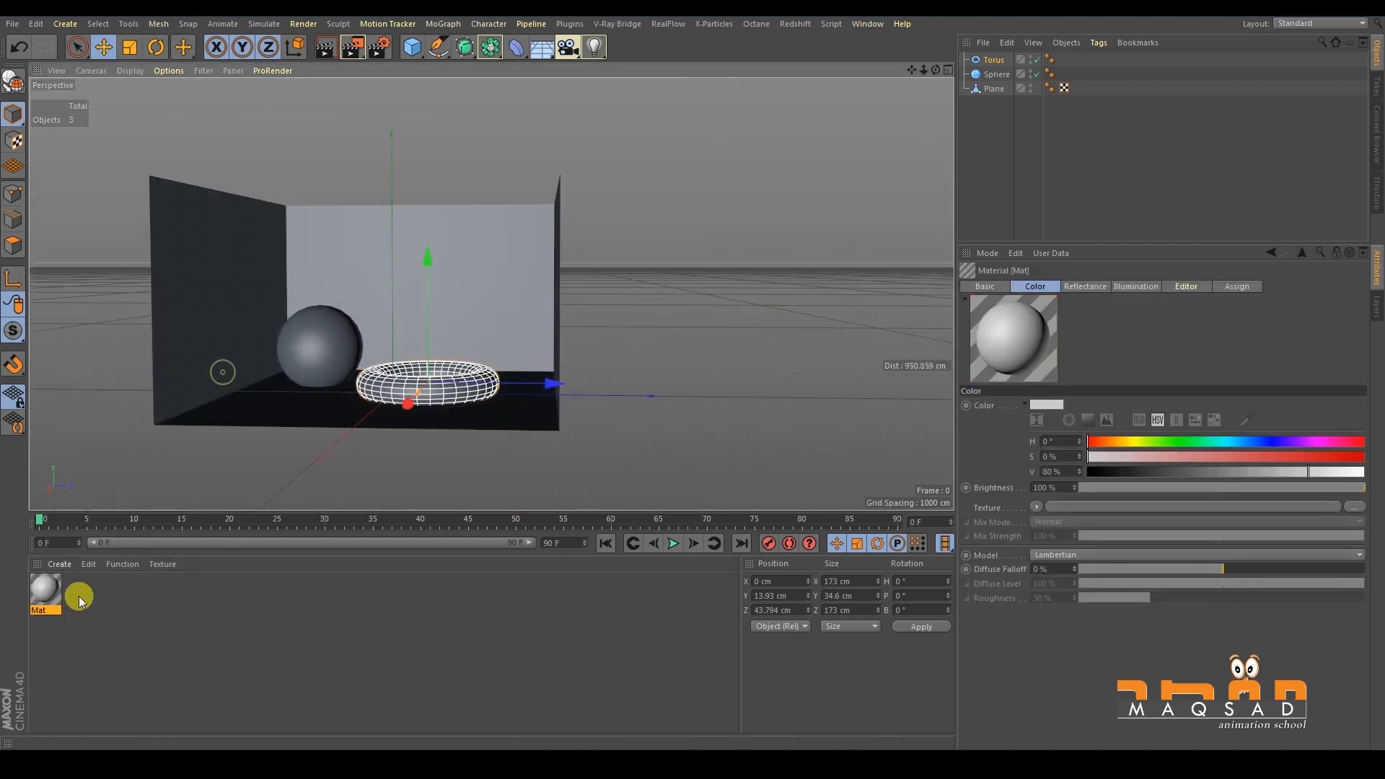
Rename the new material "walls" and apply it to the room plane.
left_click(48, 587)
double_click(48, 587)
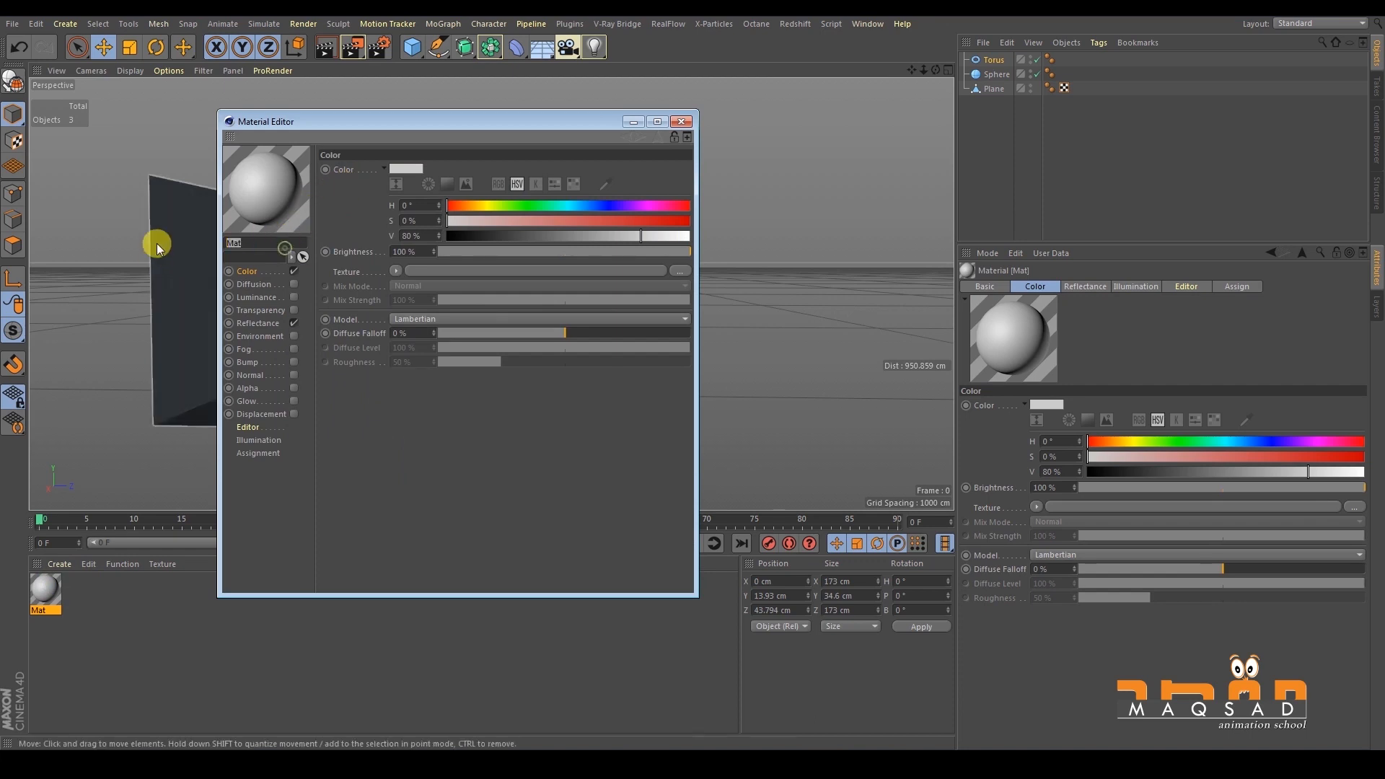
left_click_drag(182, 210, 182, 209)
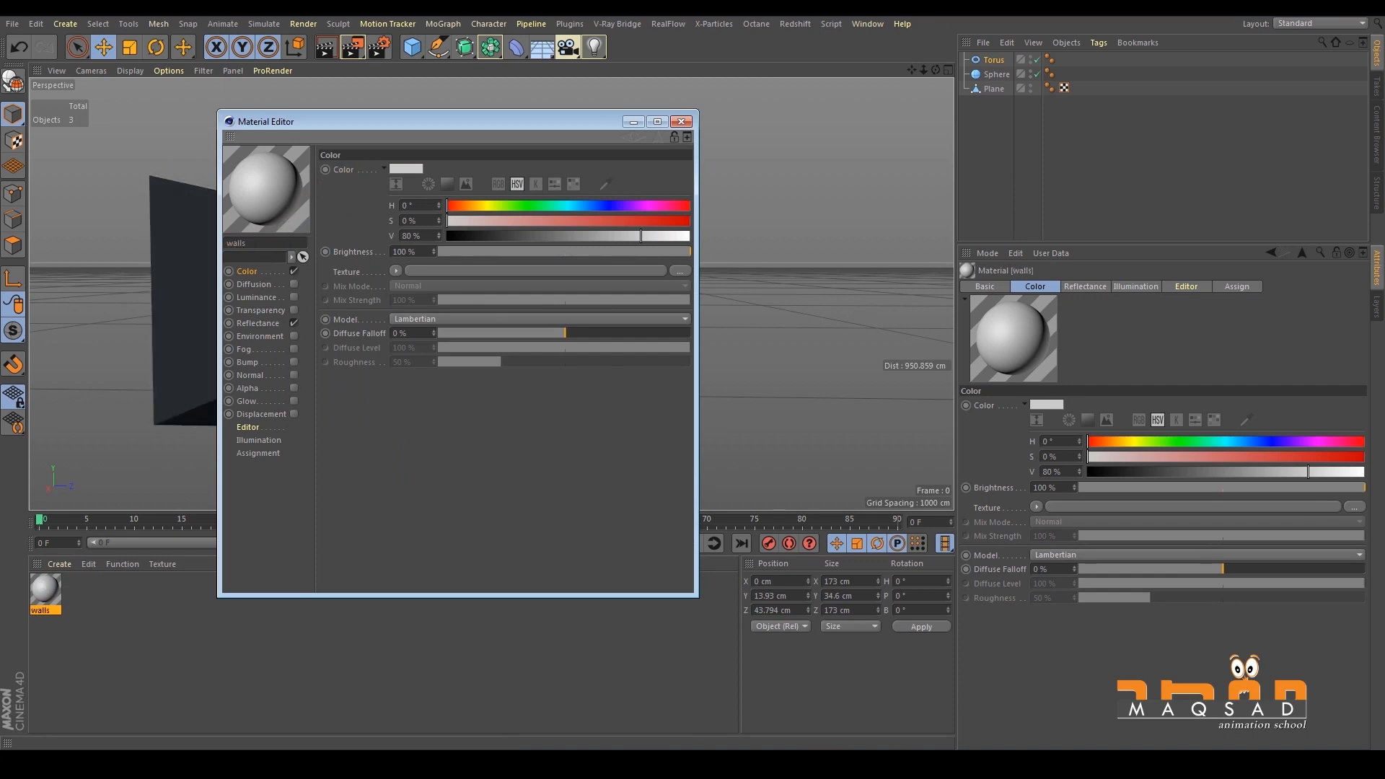
left_click(682, 122)
left_click_drag(43, 588, 217, 289)
left_click_drag(309, 318, 450, 234, "alt")
left_click(101, 652)
Create a second standard material and apply it to both the sphere and the torus.
left_click(58, 564)
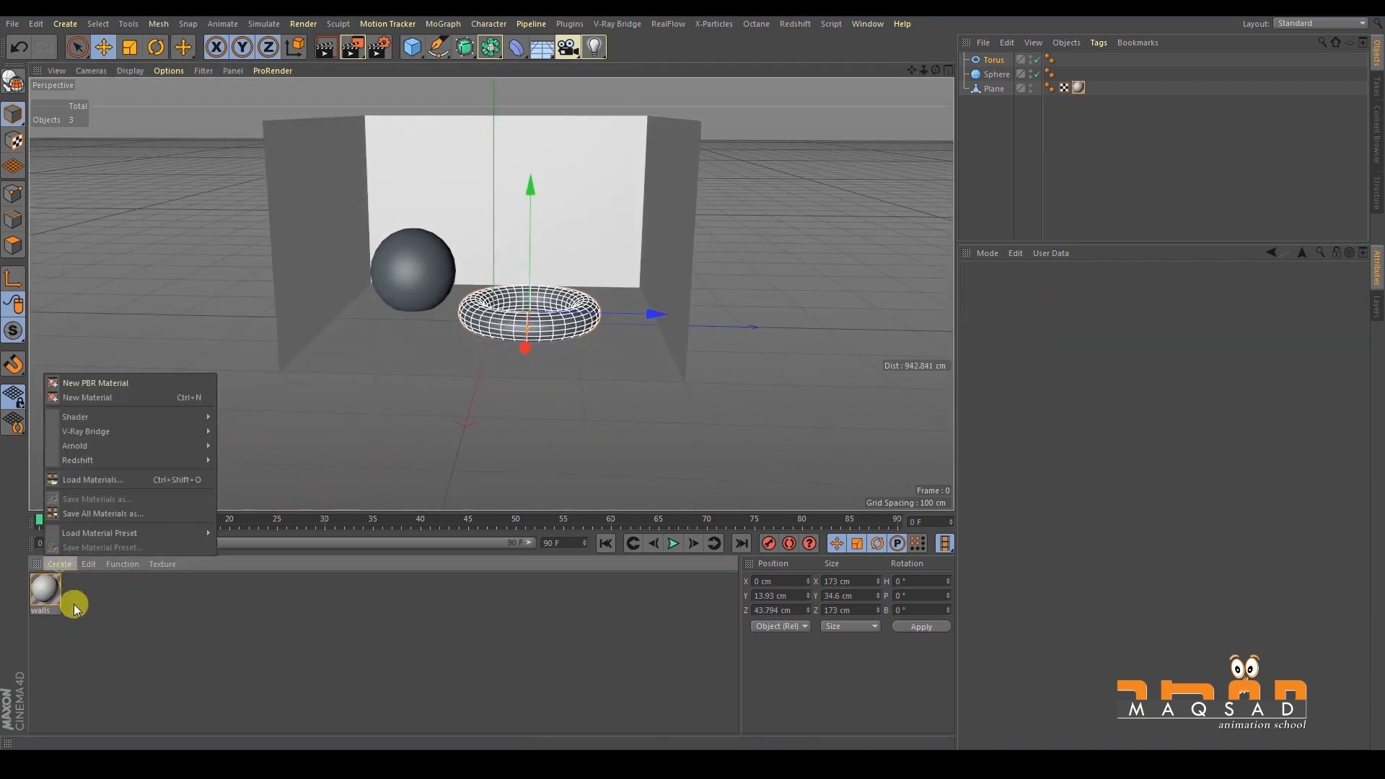
left_click(86, 398)
left_click_drag(197, 483, 413, 265)
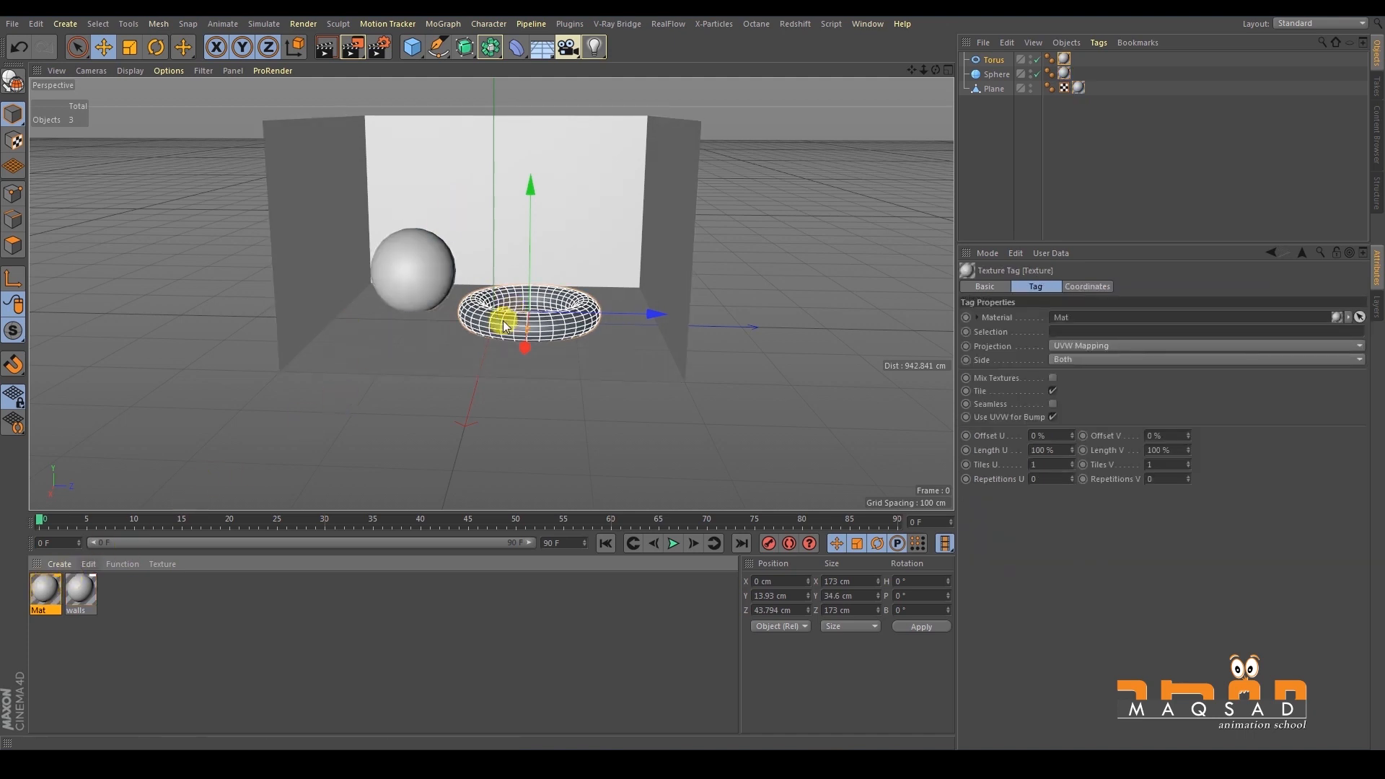
Rename the second material "Objects" and give it a dark yellow color with hue 58° and saturation 88%.
double_click(44, 588)
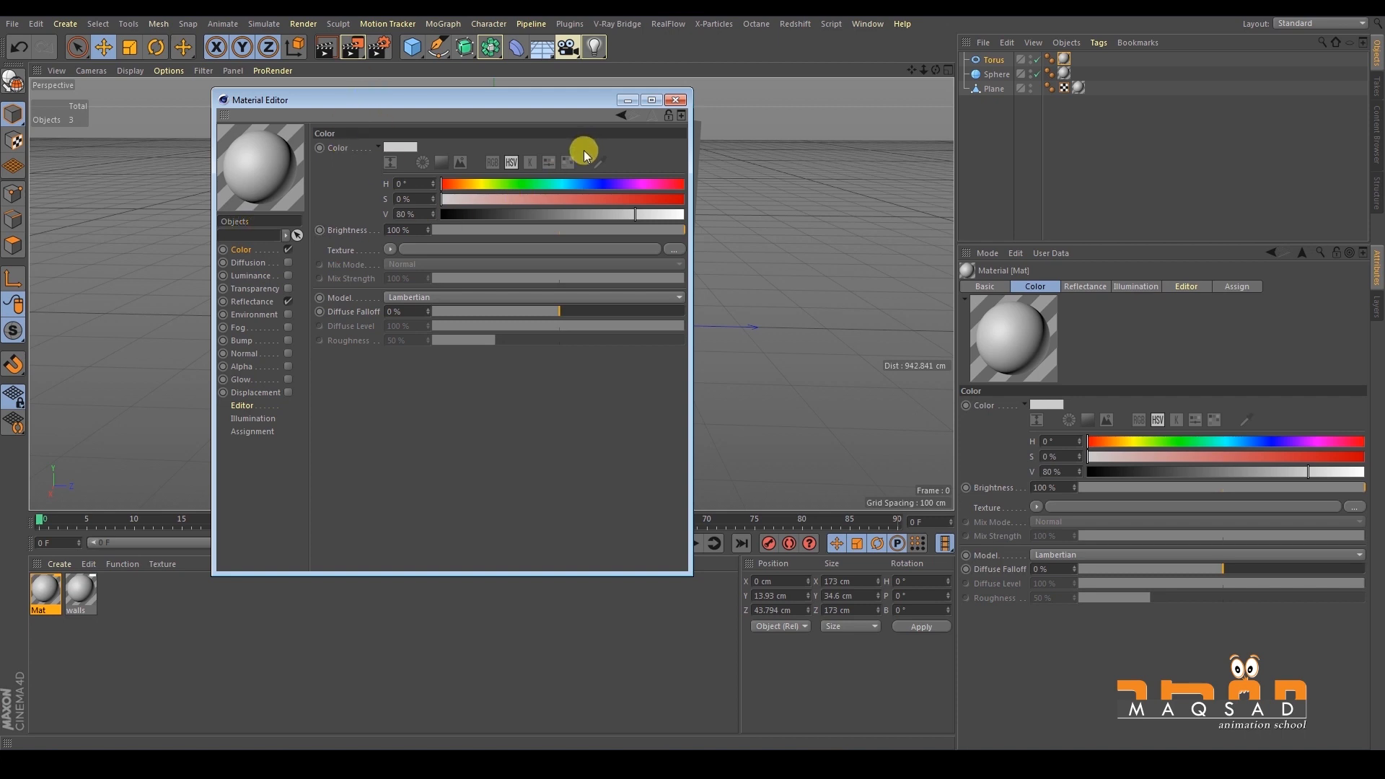
left_click(275, 246)
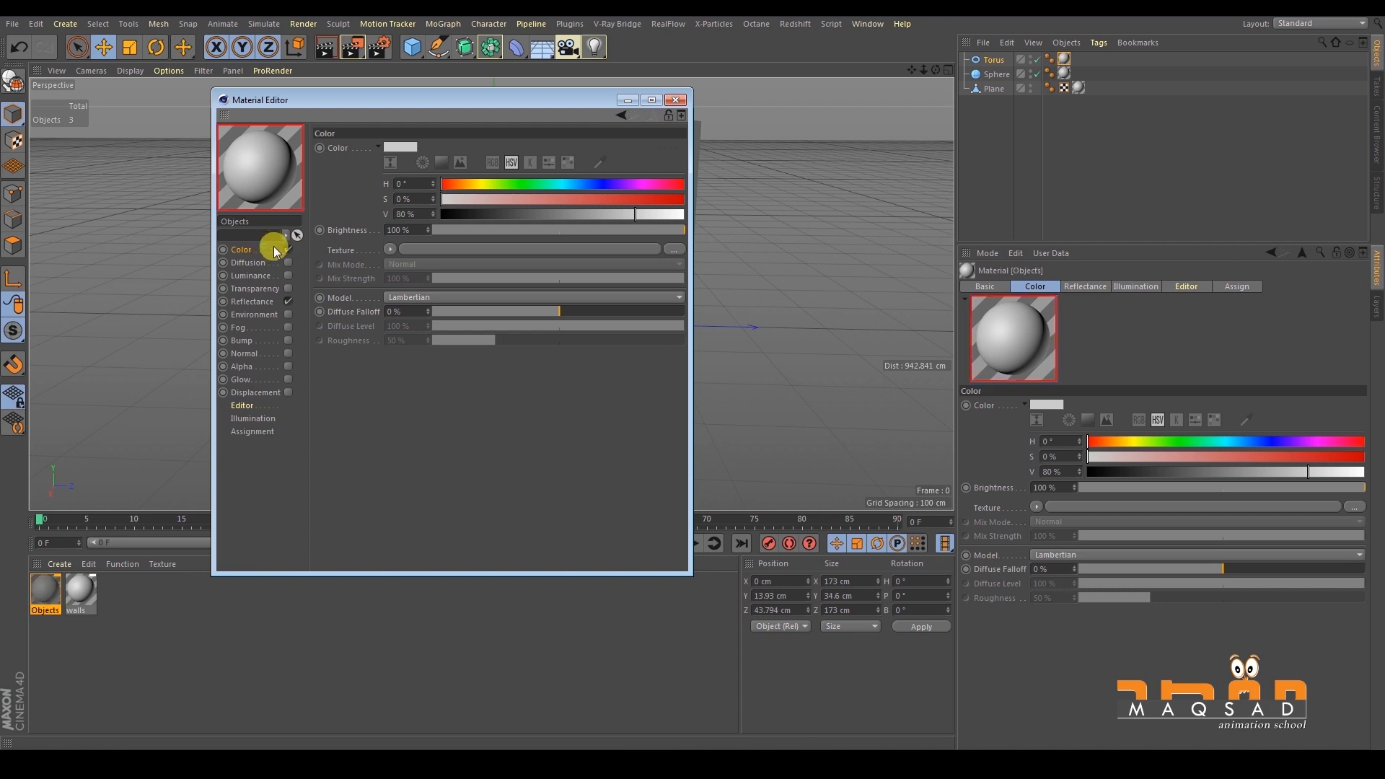
left_click_drag(597, 188, 561, 214)
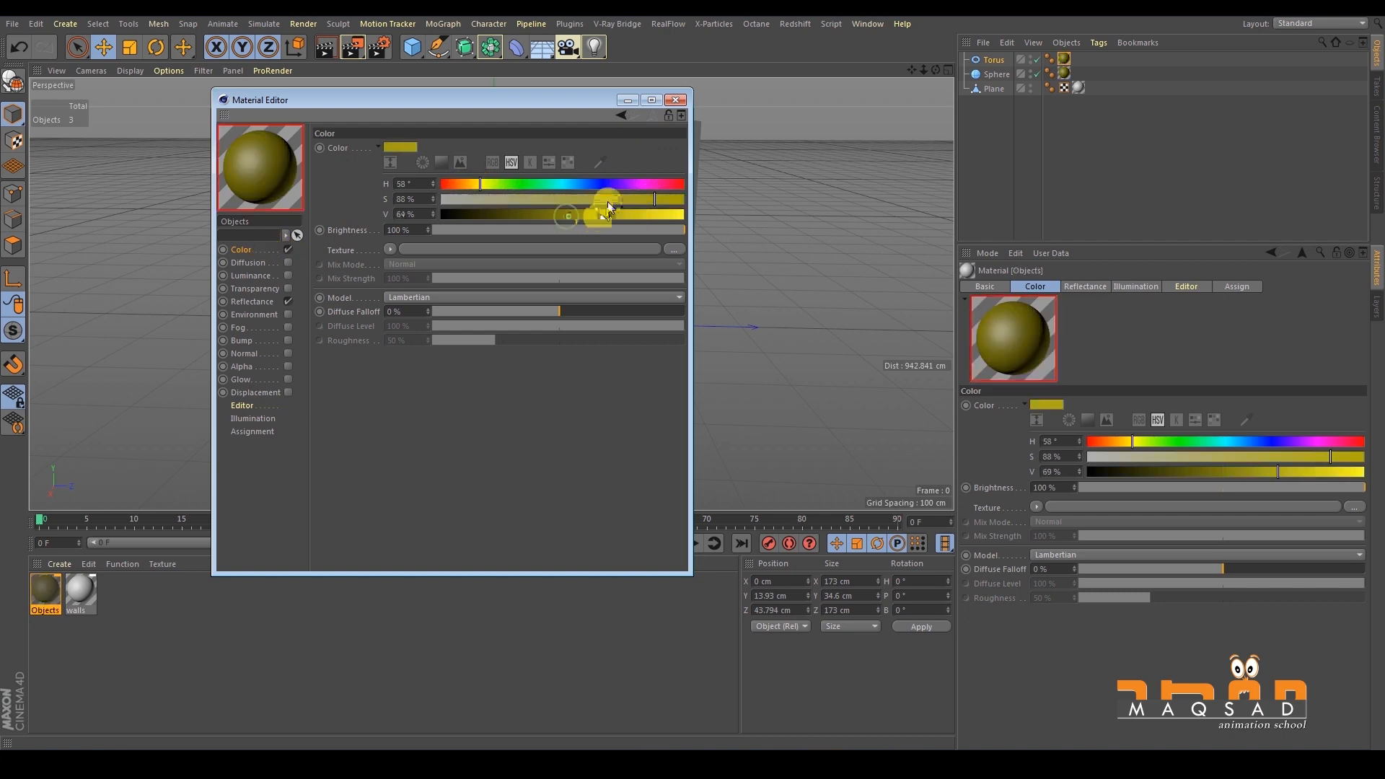
left_click(675, 100)
Replace the torus's Objects material with a newly created standard material.
left_click(153, 615)
left_click(57, 563)
left_click(143, 634)
double_click(145, 632)
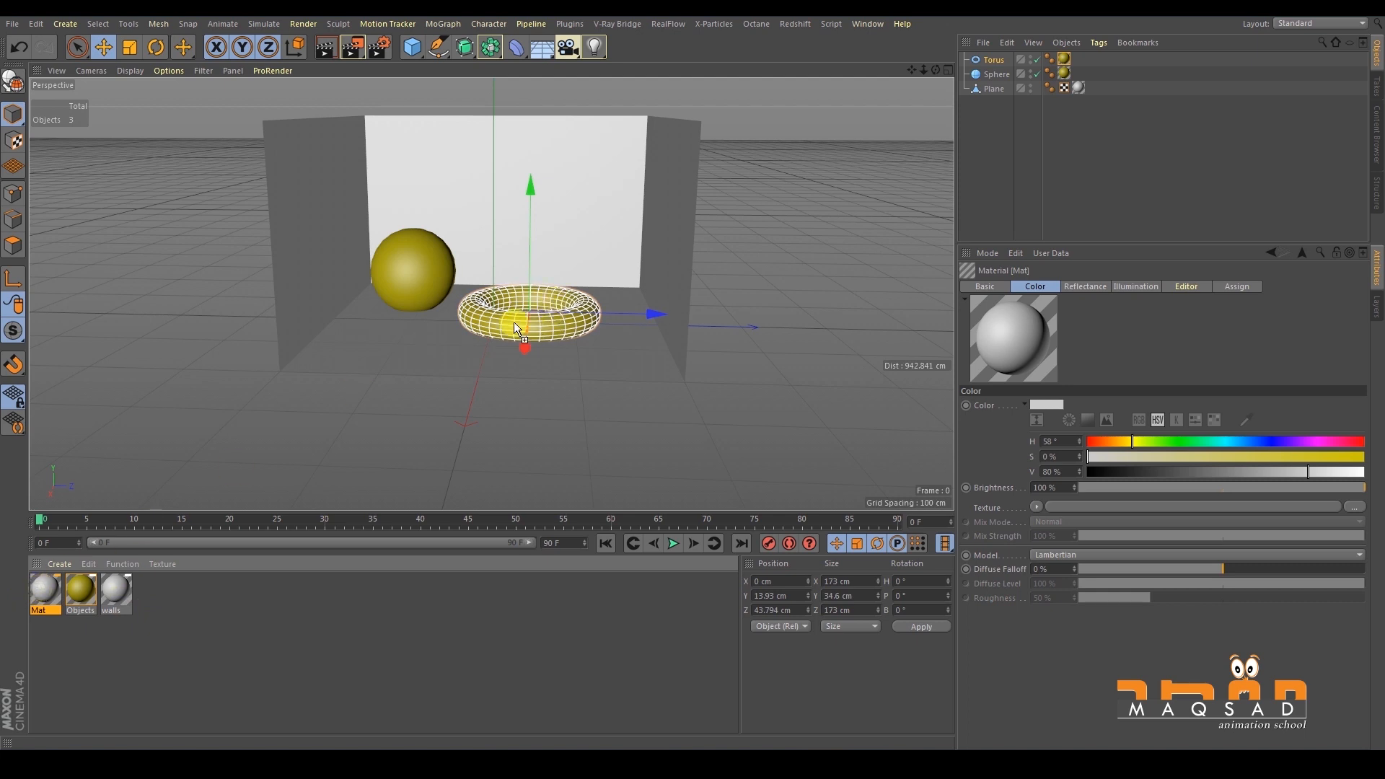
left_click_drag(516, 328, 520, 324)
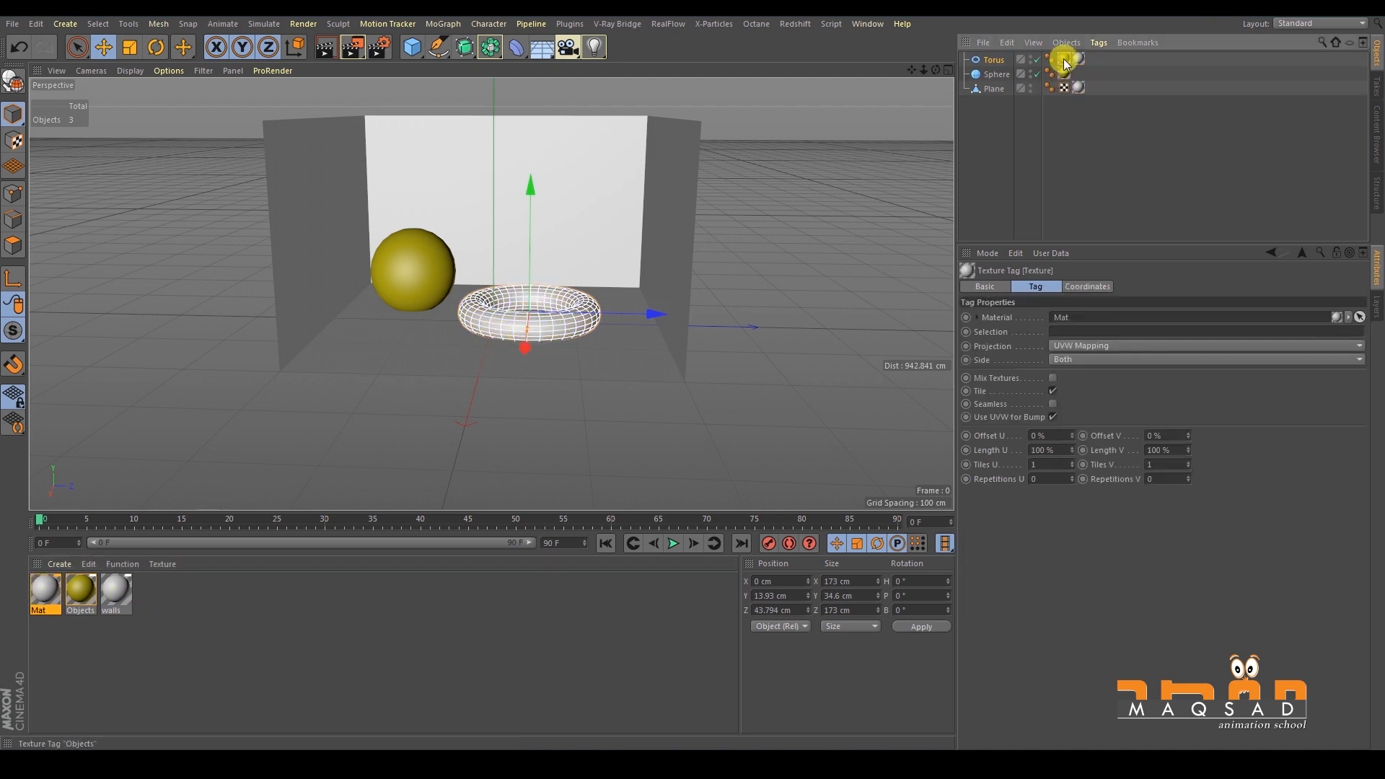
key("Delete")
Set the torus material's color to blue with hue 218°, saturation 69% and value 58%.
left_click(45, 591)
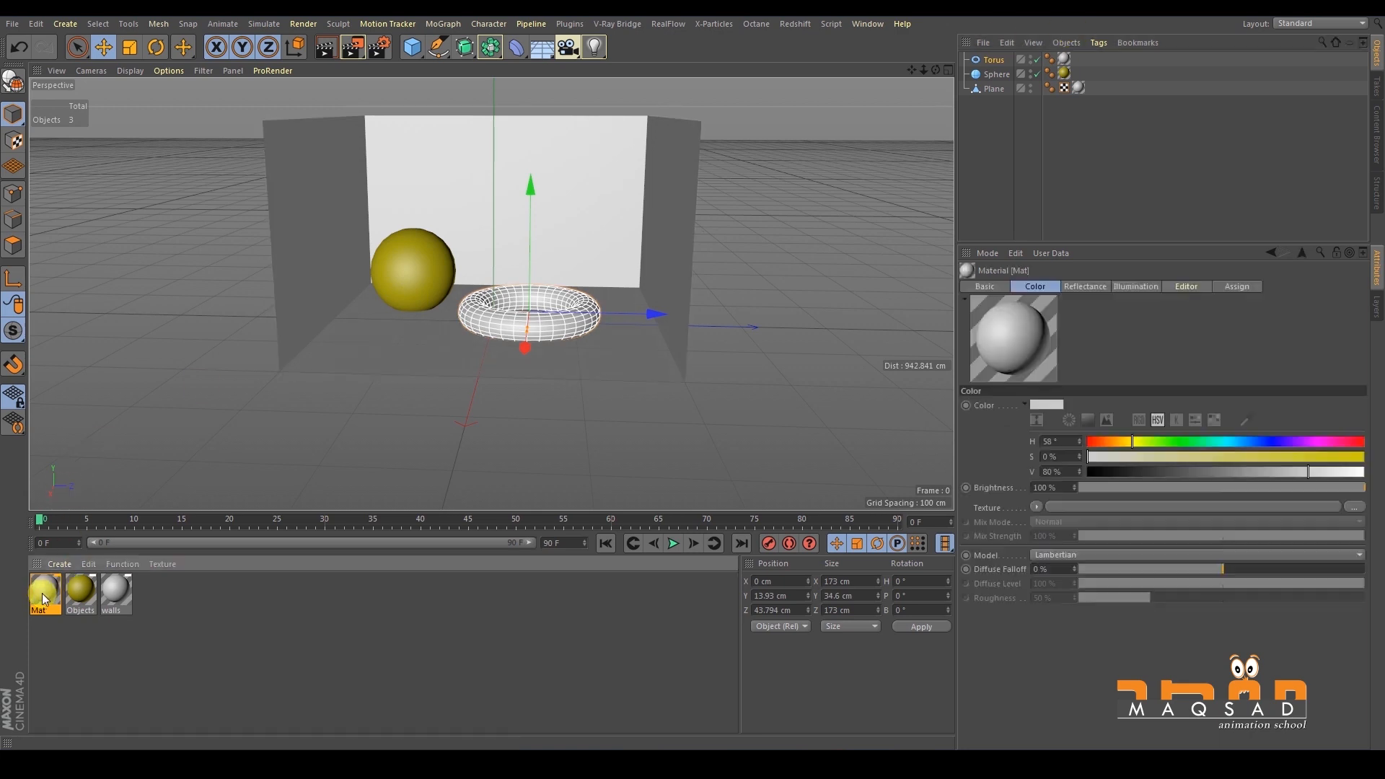
double_click(45, 591)
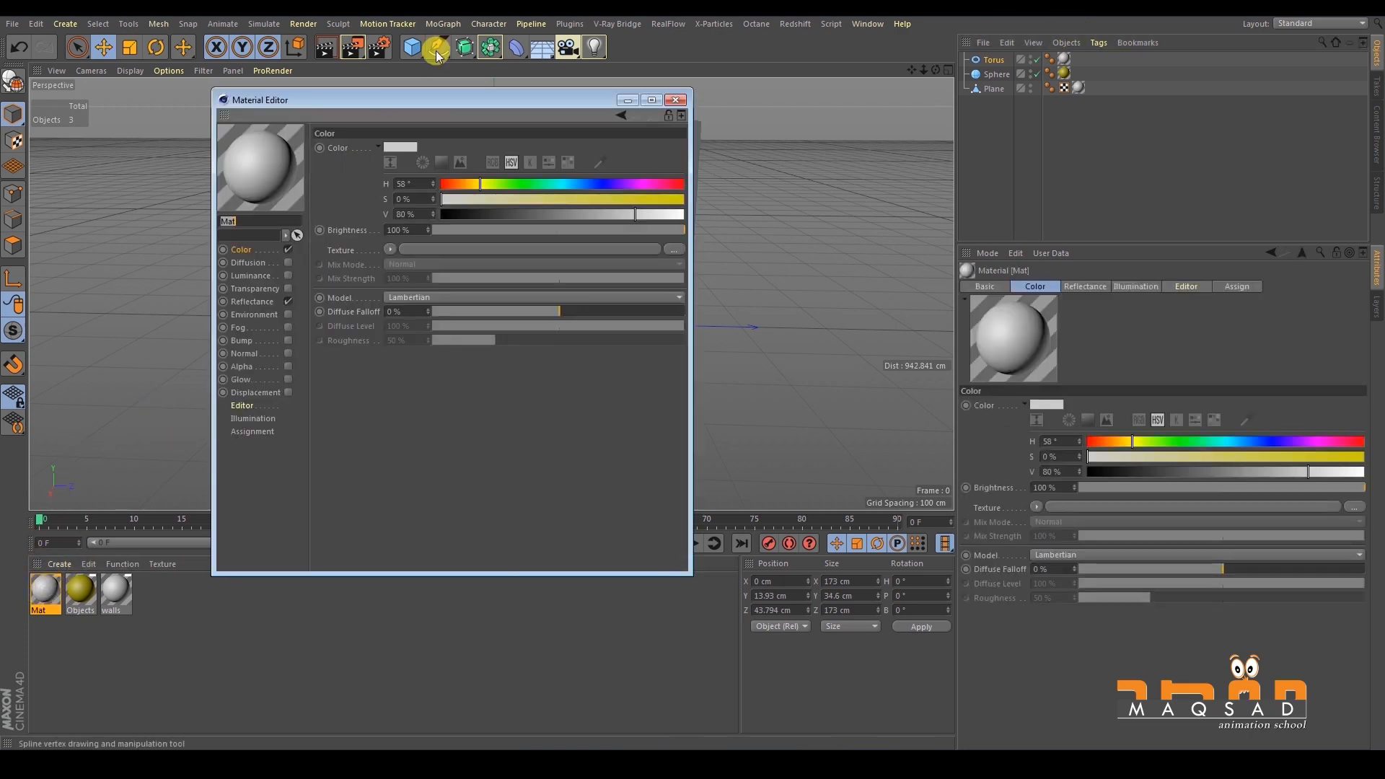
left_click_drag(448, 106, 823, 94)
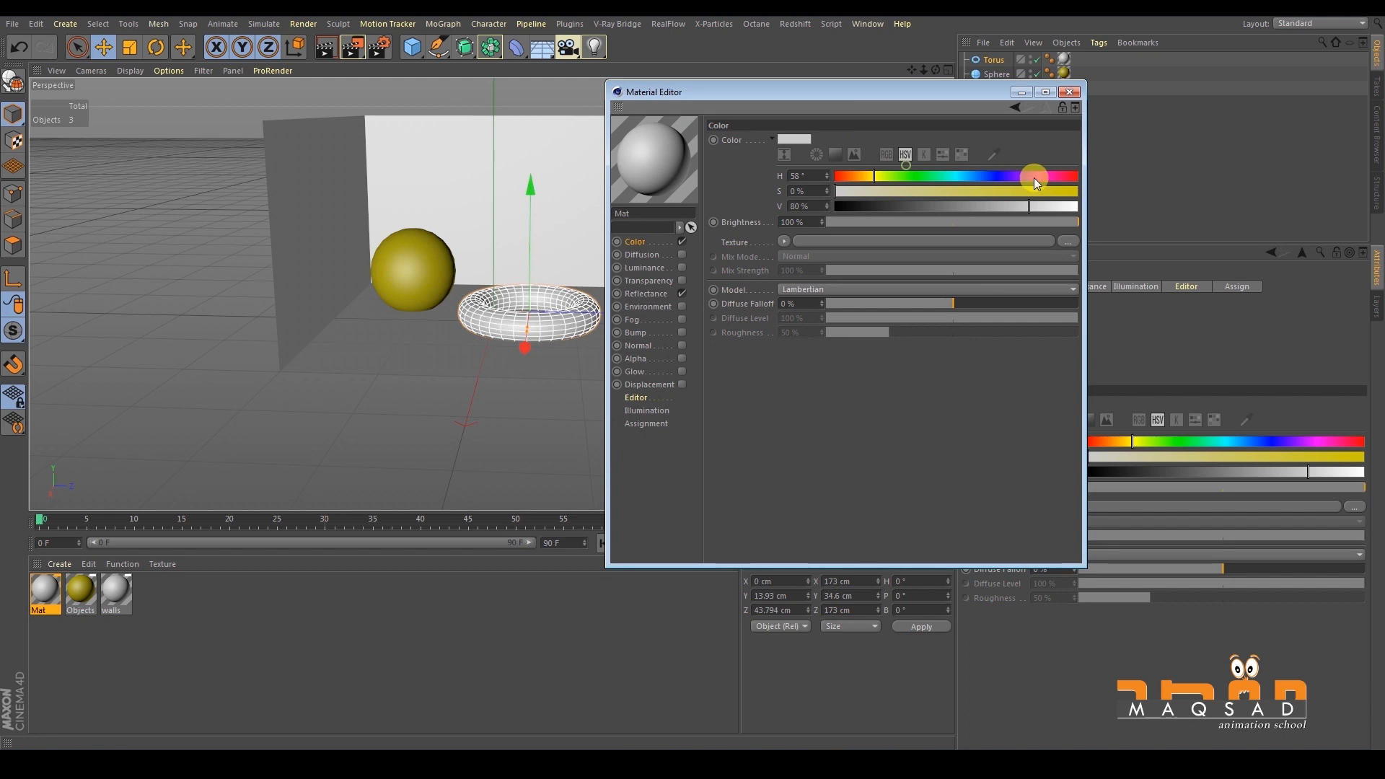
left_click_drag(996, 191, 975, 207)
Add a Reflection (Legacy) layer to the torus material's reflectance and place it below Default Specular.
left_click(646, 293)
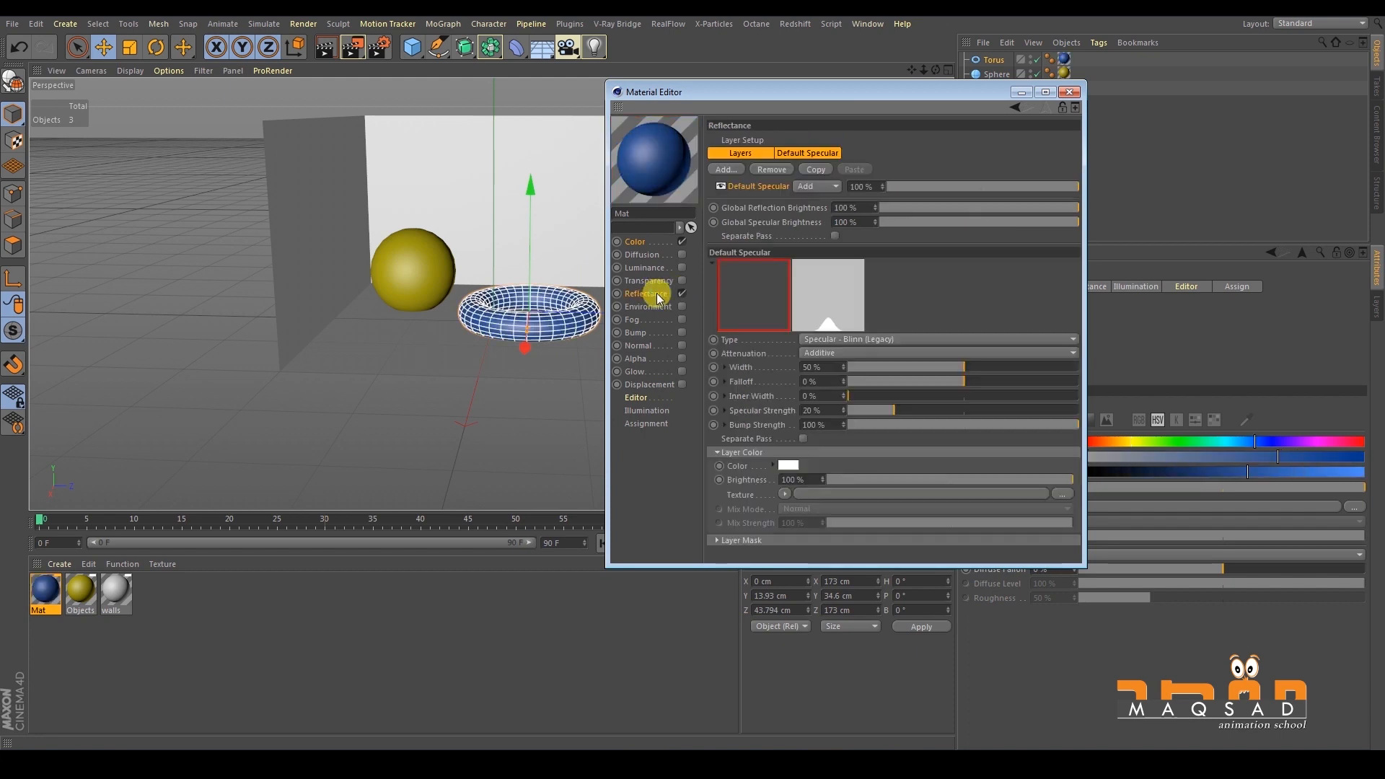
left_click(729, 171)
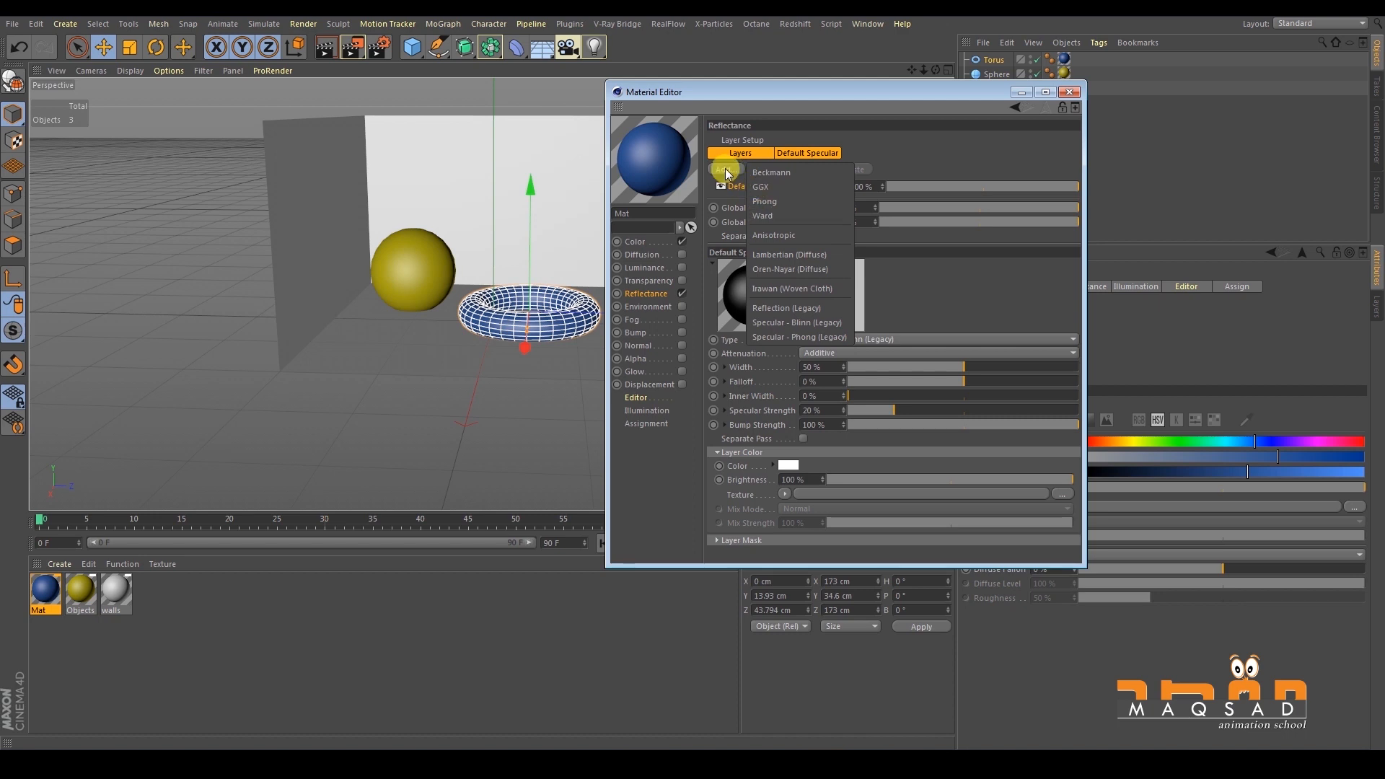
left_click(792, 309)
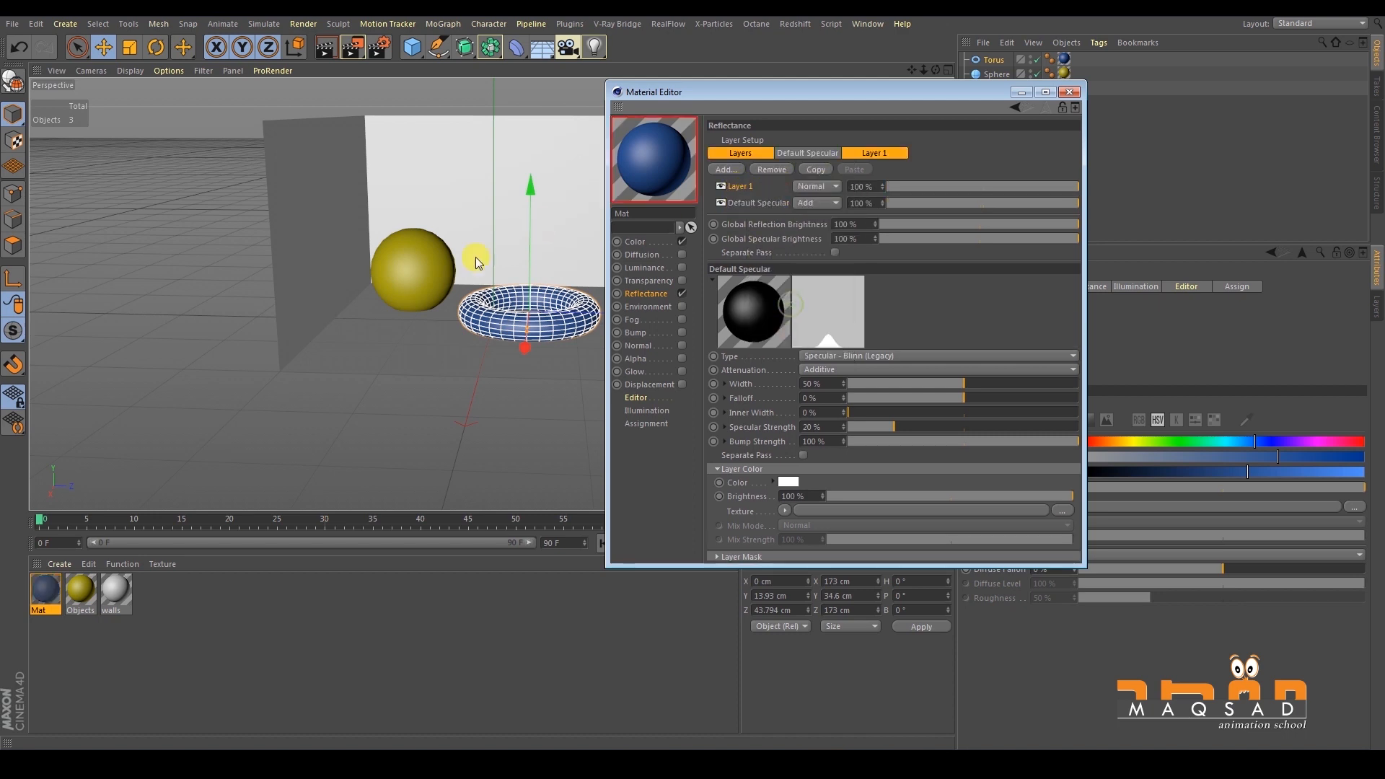
left_click_drag(442, 245, 396, 278, "alt")
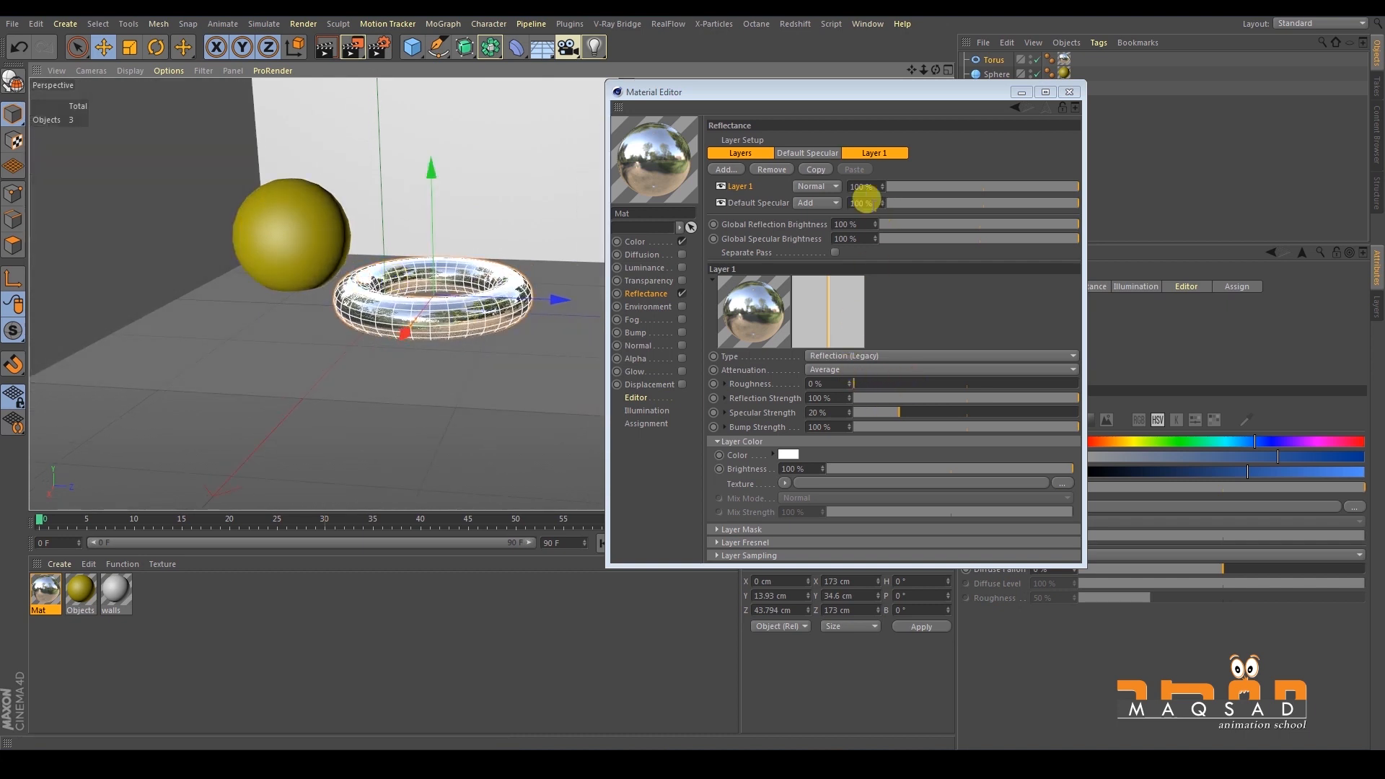
left_click_drag(743, 190, 751, 205)
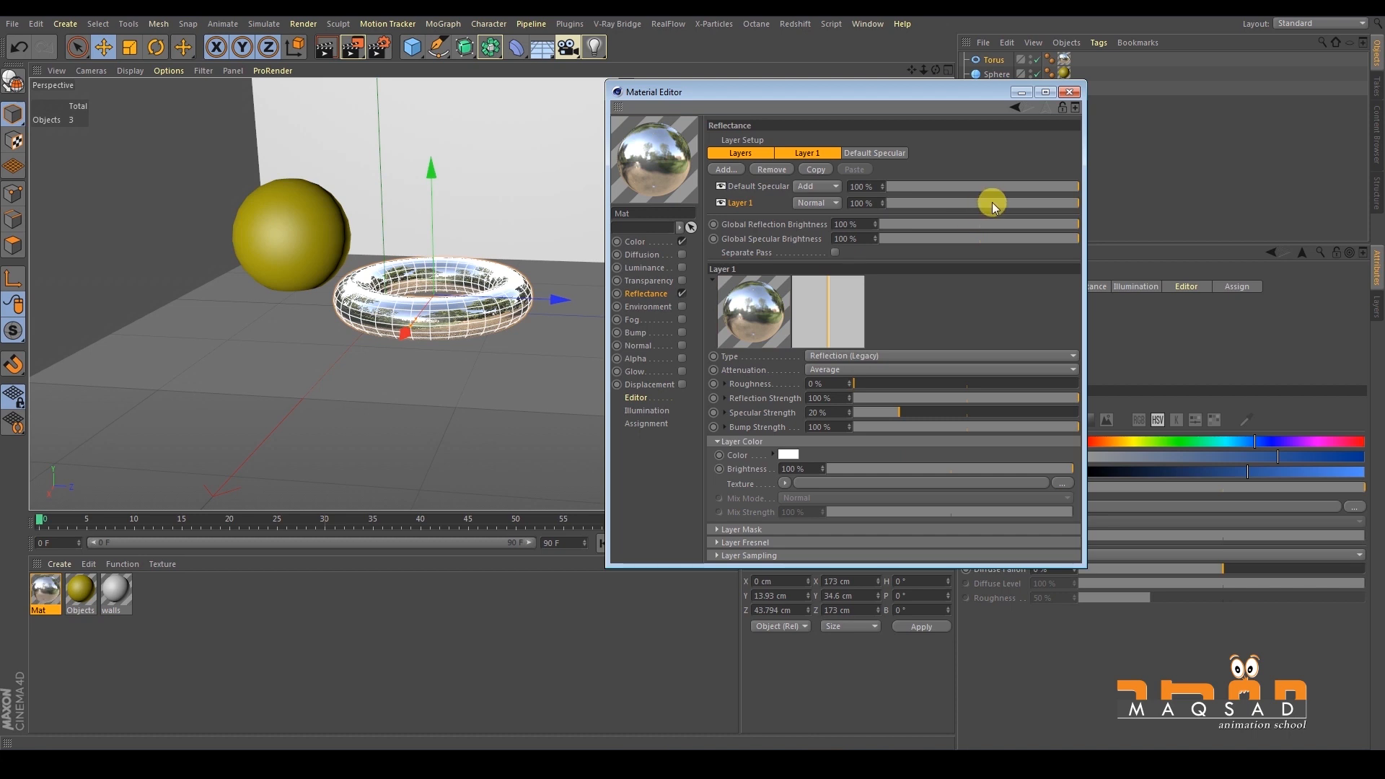
Set the torus material's Layer 1 reflectance strength to 15% and deselect the torus.
left_click_drag(970, 202, 945, 199)
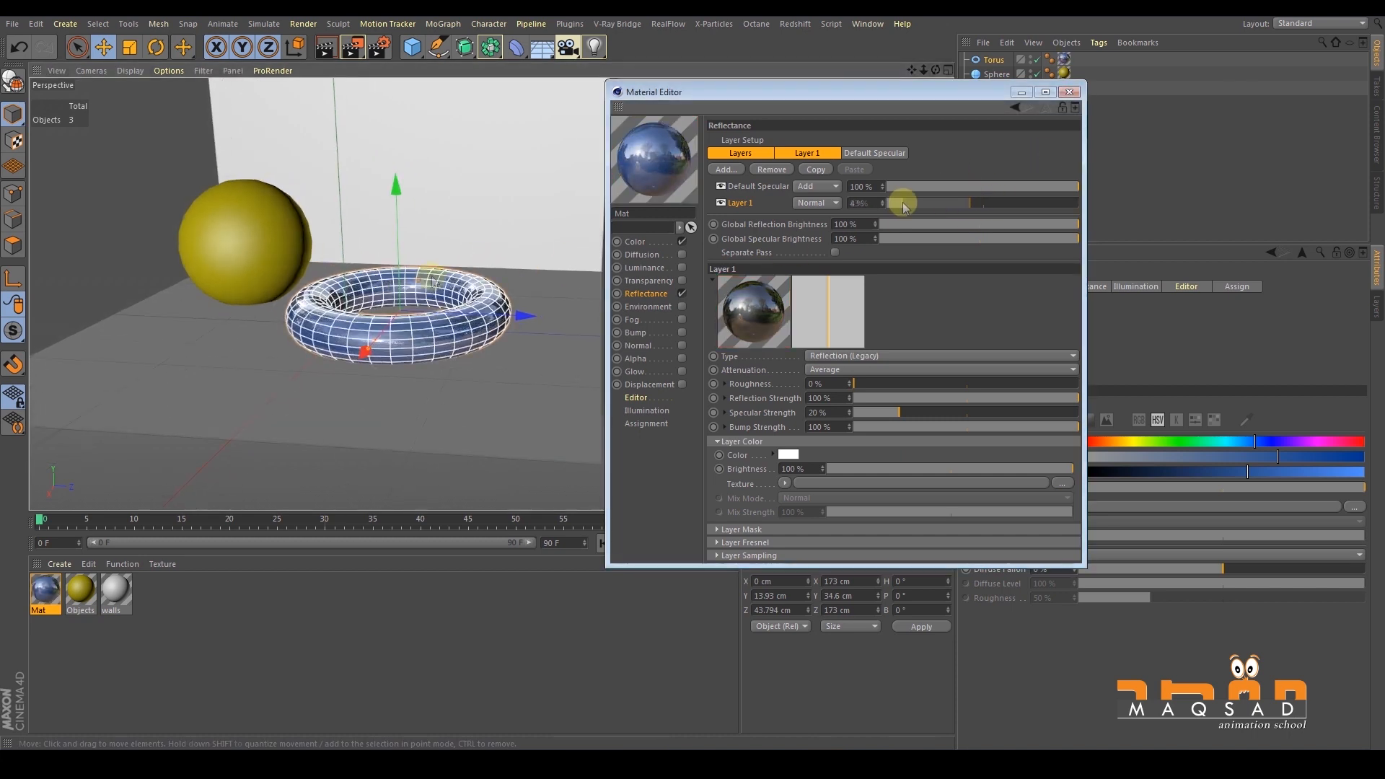
left_click_drag(904, 207, 908, 202)
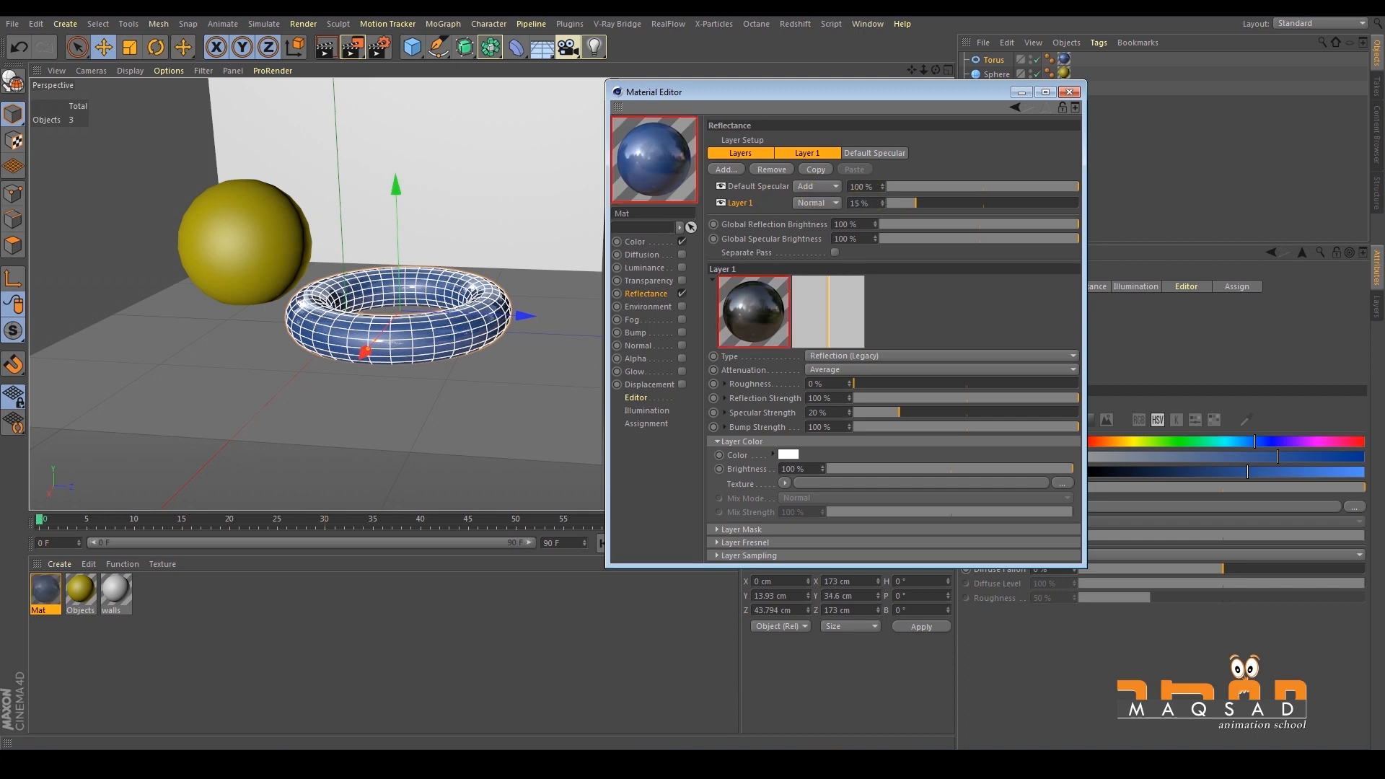
left_click(1070, 92)
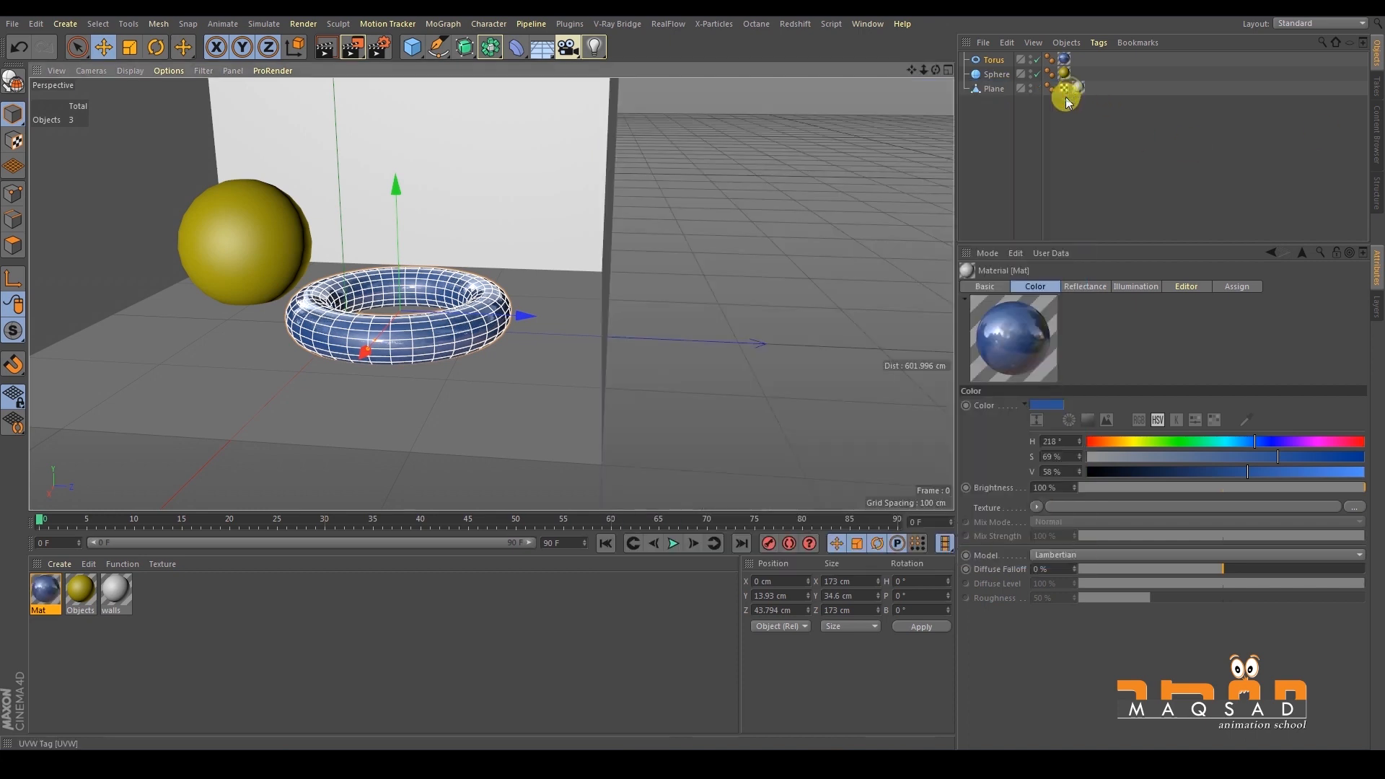
left_click(977, 170)
left_click_drag(462, 209, 614, 203, "alt")
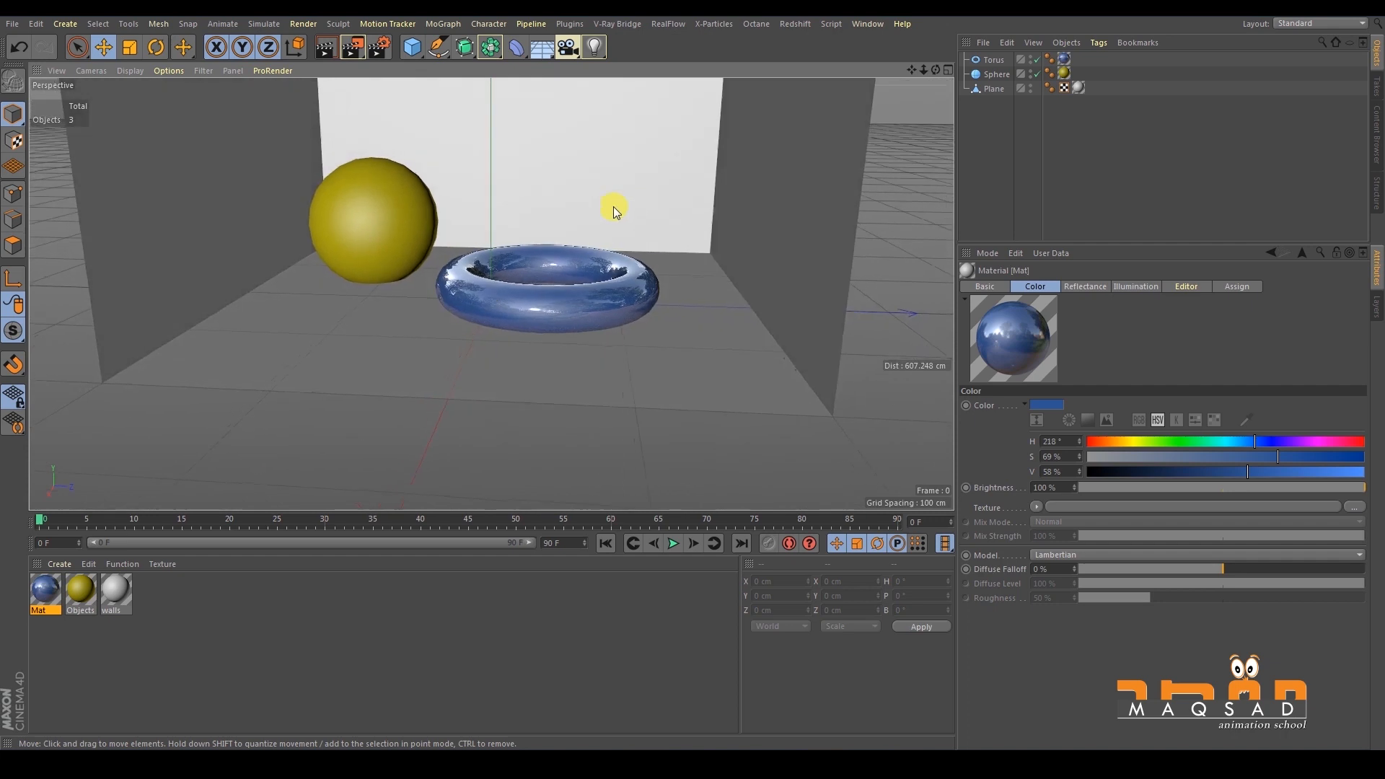
Add an omni Light to the room scene and raise it to a Y position of about 132 cm.
right_click_drag(614, 204, 520, 310, "alt")
left_click_drag(520, 310, 548, 344, "alt")
left_click(546, 373)
left_click_drag(590, 404, 577, 388)
scroll(557, 316, "up", 2)
left_click_drag(556, 316, 505, 283, "alt")
left_click_drag(594, 46, 664, 69)
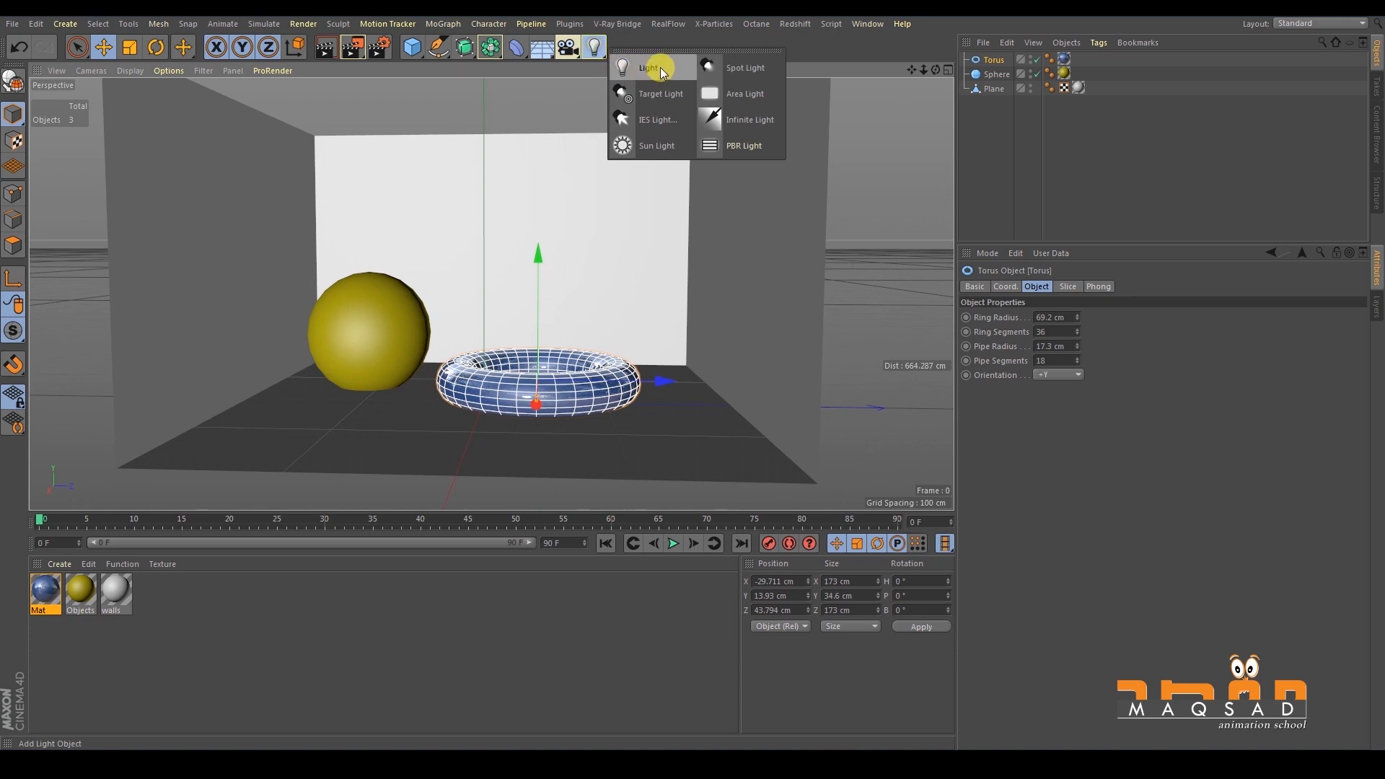
left_click(662, 72)
left_click_drag(483, 300, 483, 133)
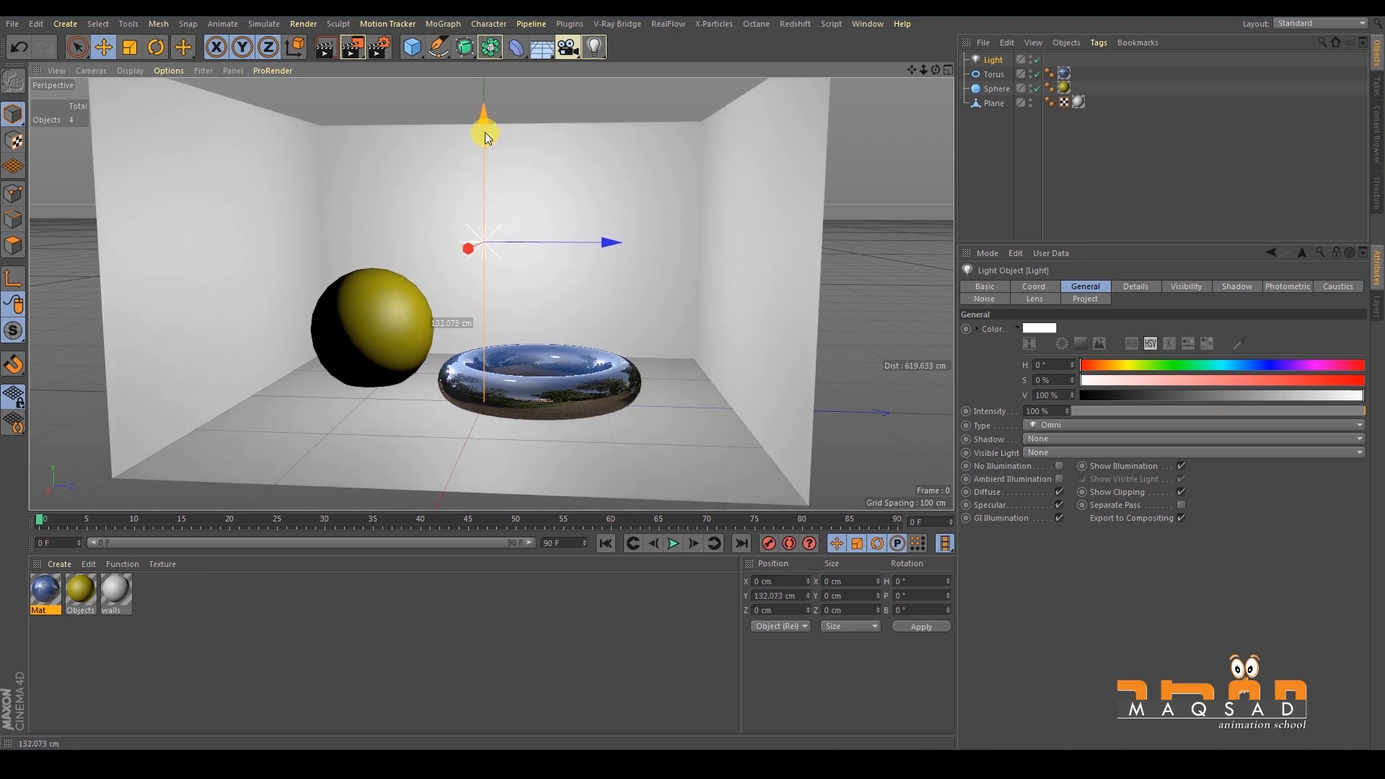
Reposition the light to about X -21 cm and Y 121 cm inside the room.
right_click_drag(498, 178, 462, 253, "alt")
left_click_drag(462, 253, 521, 196, "alt")
right_click_drag(532, 236, 556, 235, "alt")
left_click_drag(556, 236, 511, 250, "alt")
right_click_drag(511, 250, 450, 251, "alt")
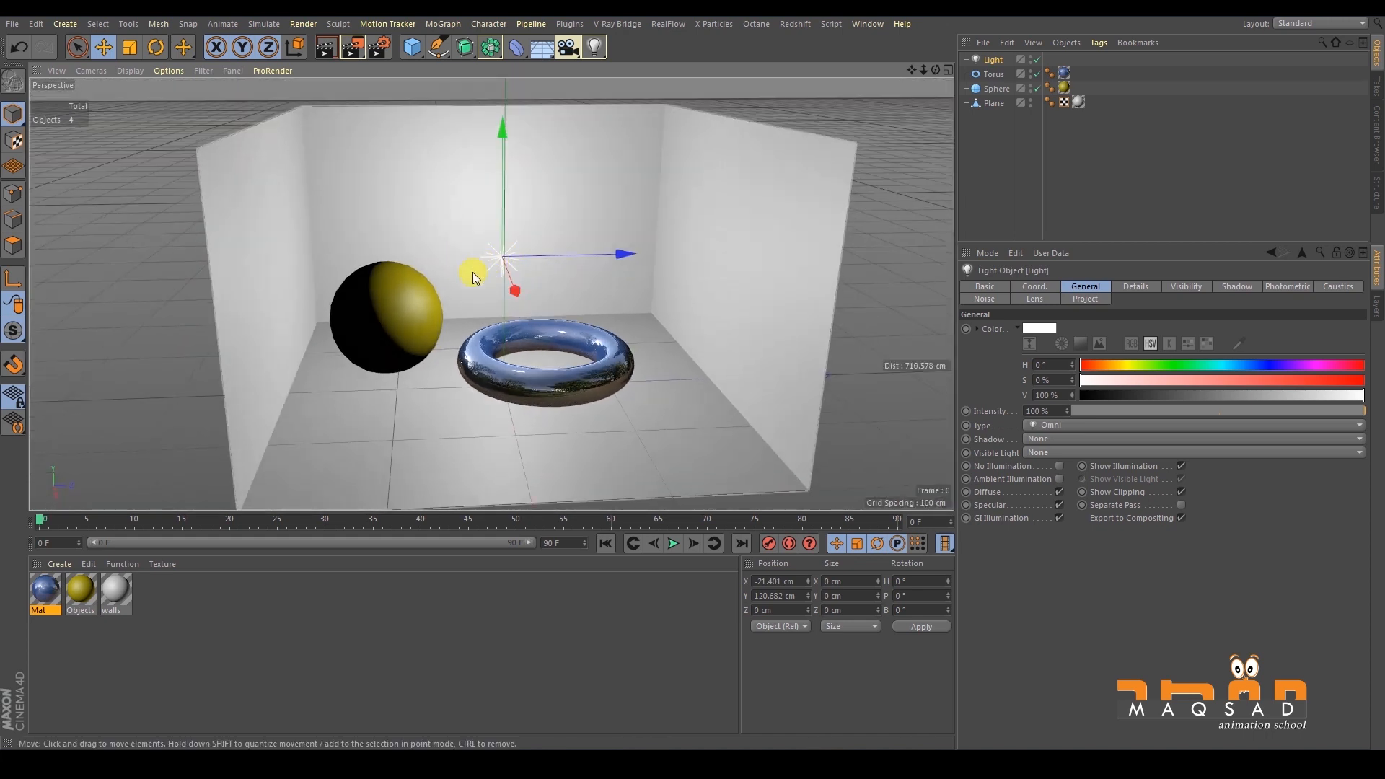
Move the light toward the sphere, to about X 5 cm and Z -46 cm.
mouse_move(485, 330)
left_mouse_down("alt")
mouse_move(552, 206)
mouse_move(499, 253)
mouse_move(361, 270)
mouse_move(743, 250)
mouse_move(258, 253)
mouse_move(426, 253)
left_mouse_up("alt")
mouse_move(425, 252)
left_mouse_down("alt")
mouse_move(525, 273)
mouse_move(730, 274)
mouse_move(393, 251)
mouse_move(767, 275)
mouse_move(723, 289)
left_mouse_up("alt")
left_click_drag(664, 244, 368, 280, "alt")
left_click_drag(283, 300, 404, 273, "alt")
left_click_drag(710, 274, 425, 248)
middle_click_drag(453, 254, 482, 261, "alt")
left_click_drag(482, 261, 397, 234)
scroll(384, 270, "up", 4)
scroll(433, 307, "down", 4)
left_click_drag(502, 217, 489, 324)
middle_click_drag(489, 324, 434, 237, "alt")
right_click_drag(410, 229, 430, 254, "alt")
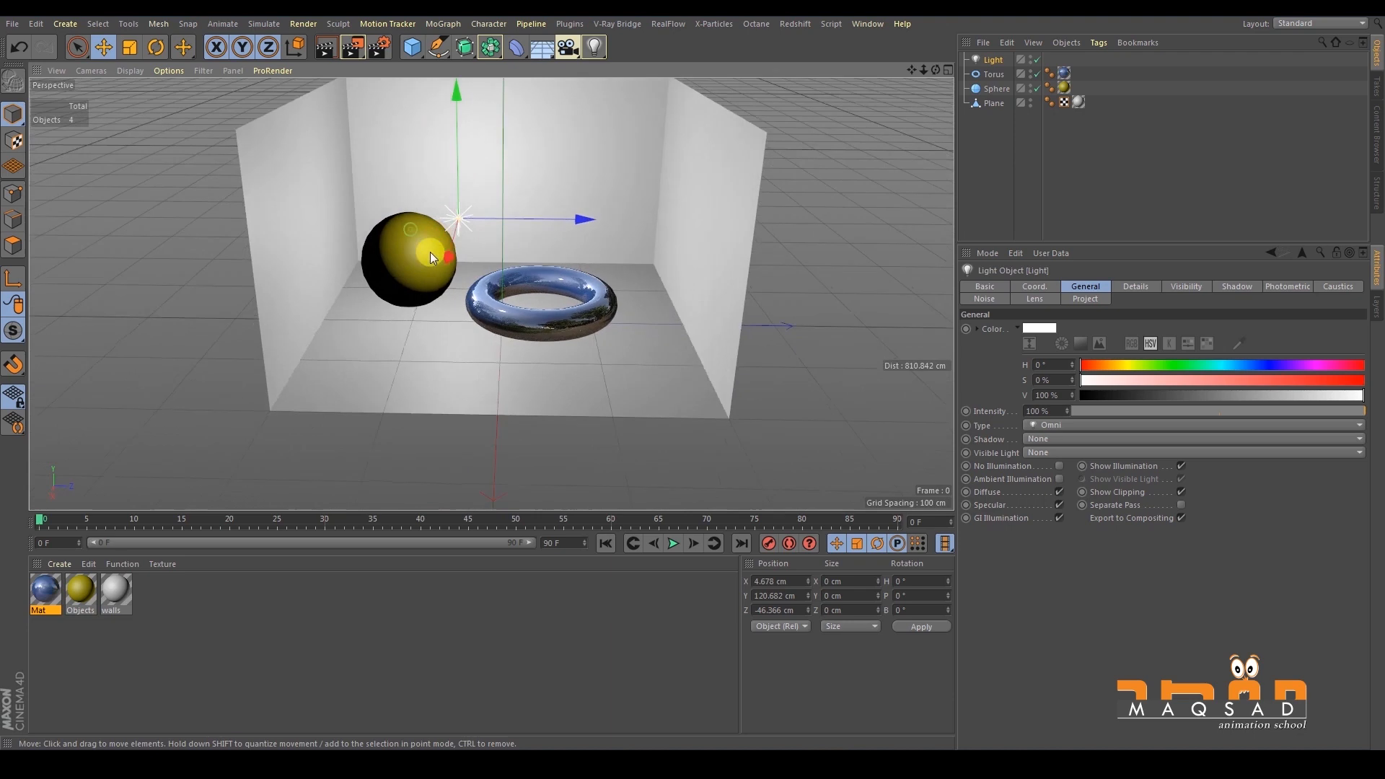
Render the room in the active view and render the project in the Picture Viewer.
middle_click_drag(431, 253, 420, 264, "alt")
left_click_drag(398, 258, 355, 209, "alt")
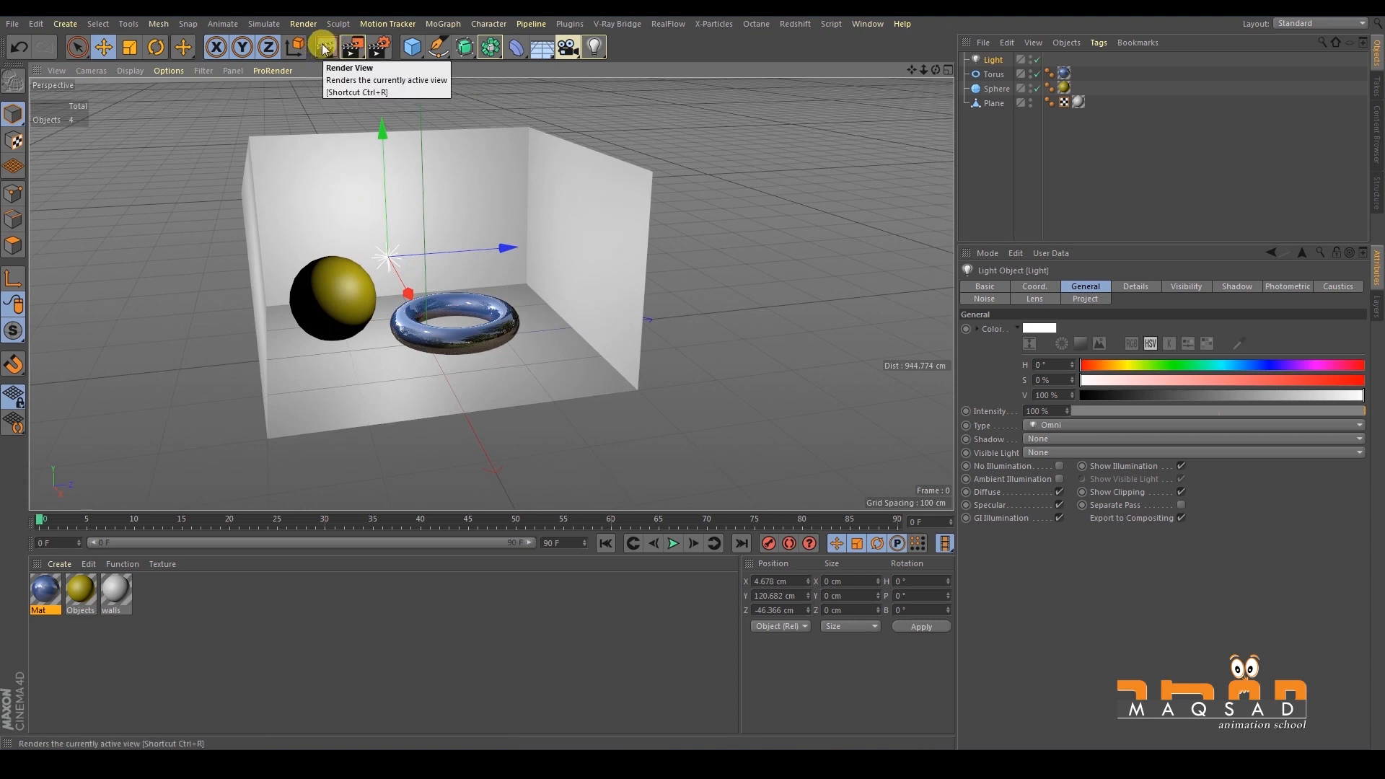
left_click(324, 49)
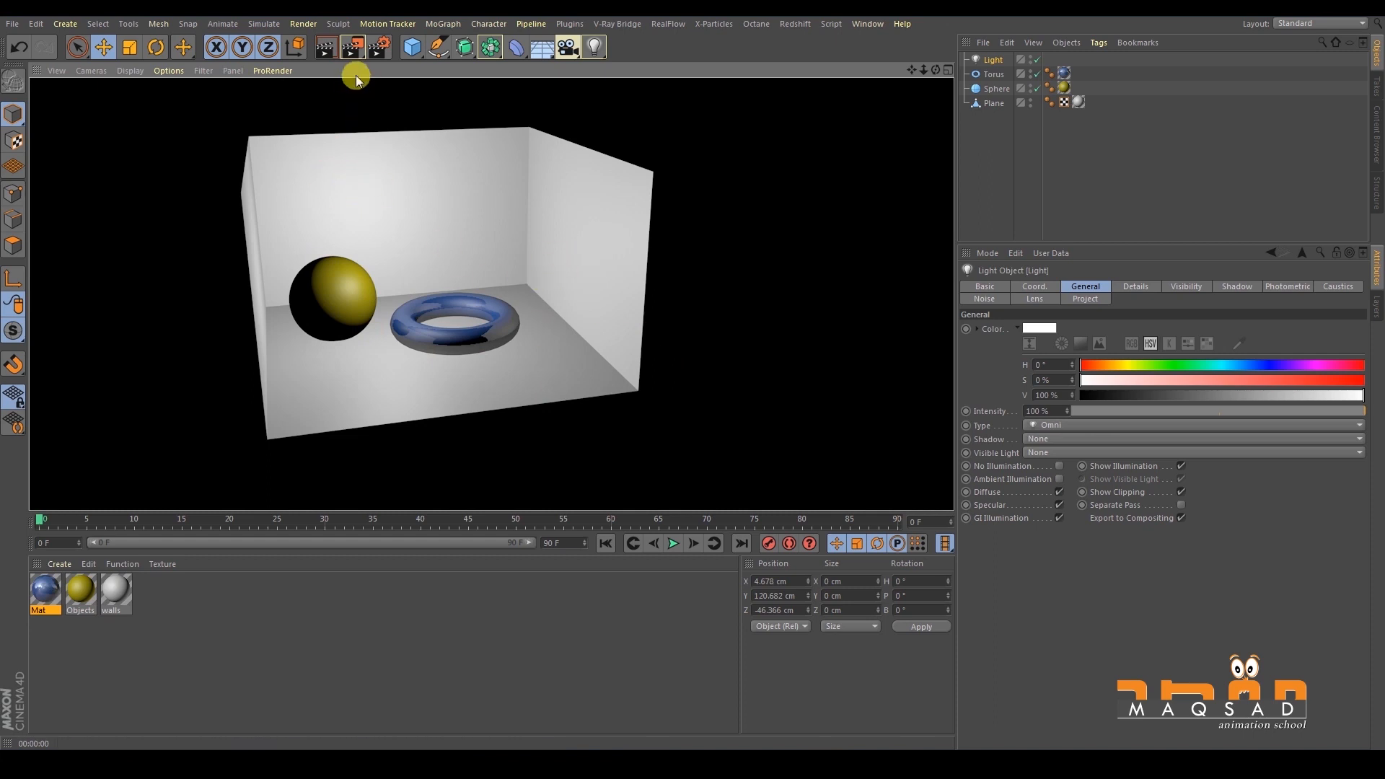
left_click_drag(364, 139, 348, 120, "alt")
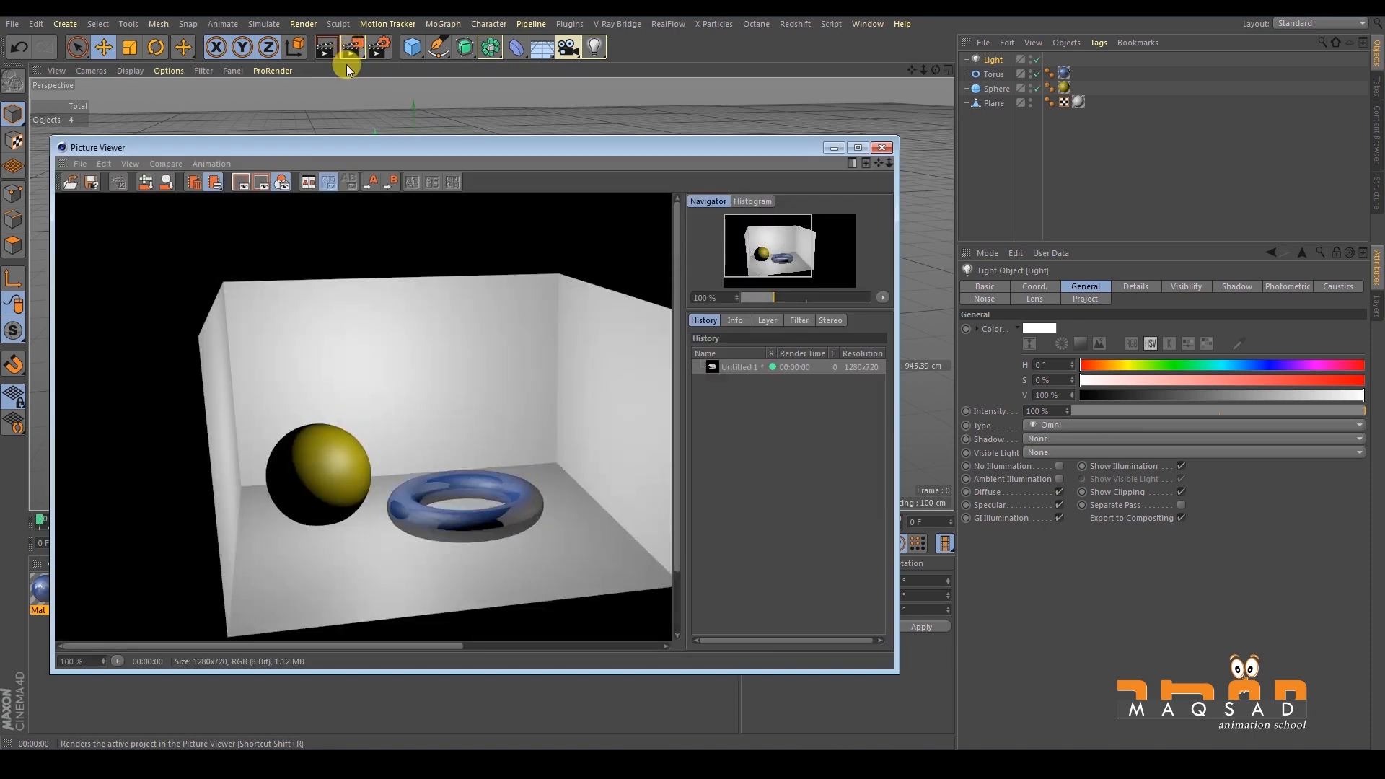
Dock the Picture Viewer window beside the perspective viewport.
left_click_drag(346, 147, 419, 99)
left_click_drag(536, 288, 477, 267)
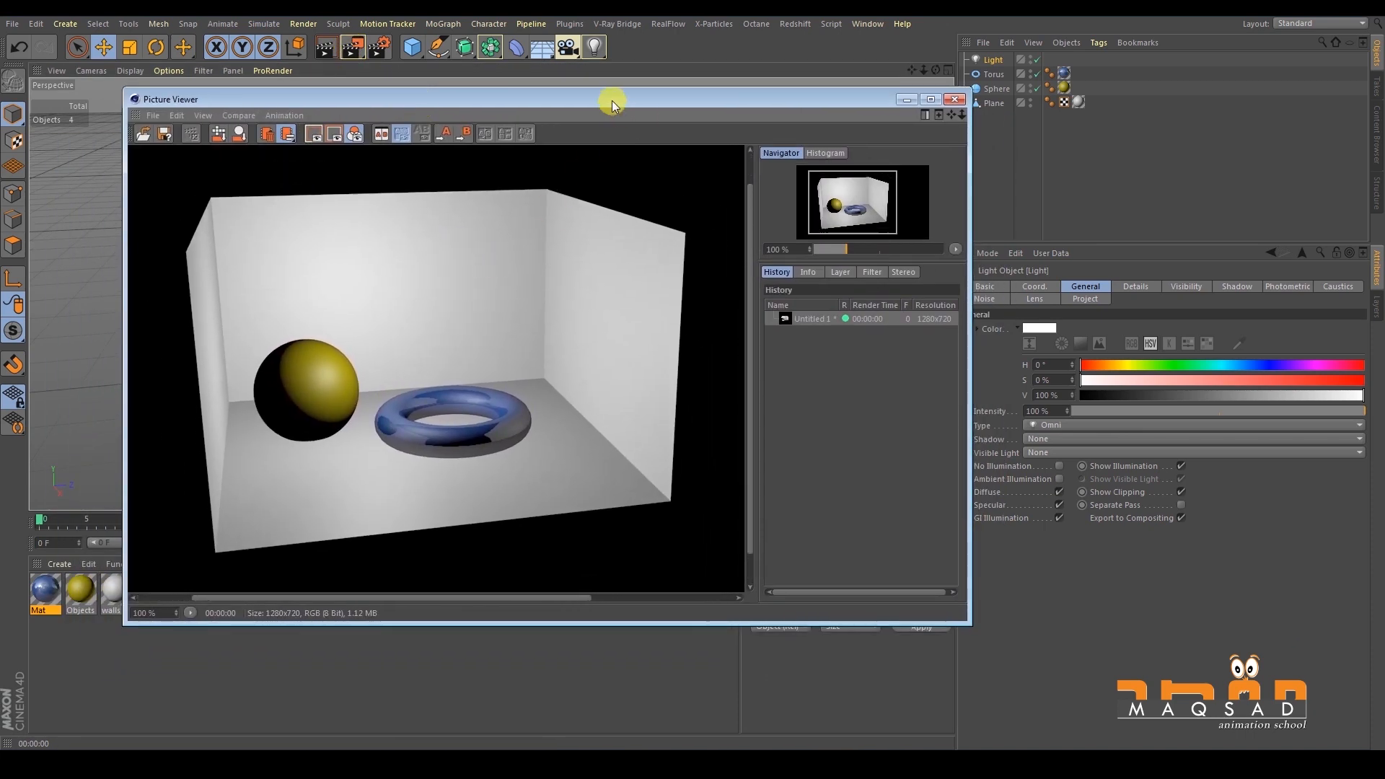
left_click_drag(612, 101, 839, 127)
left_click_drag(628, 322, 724, 193)
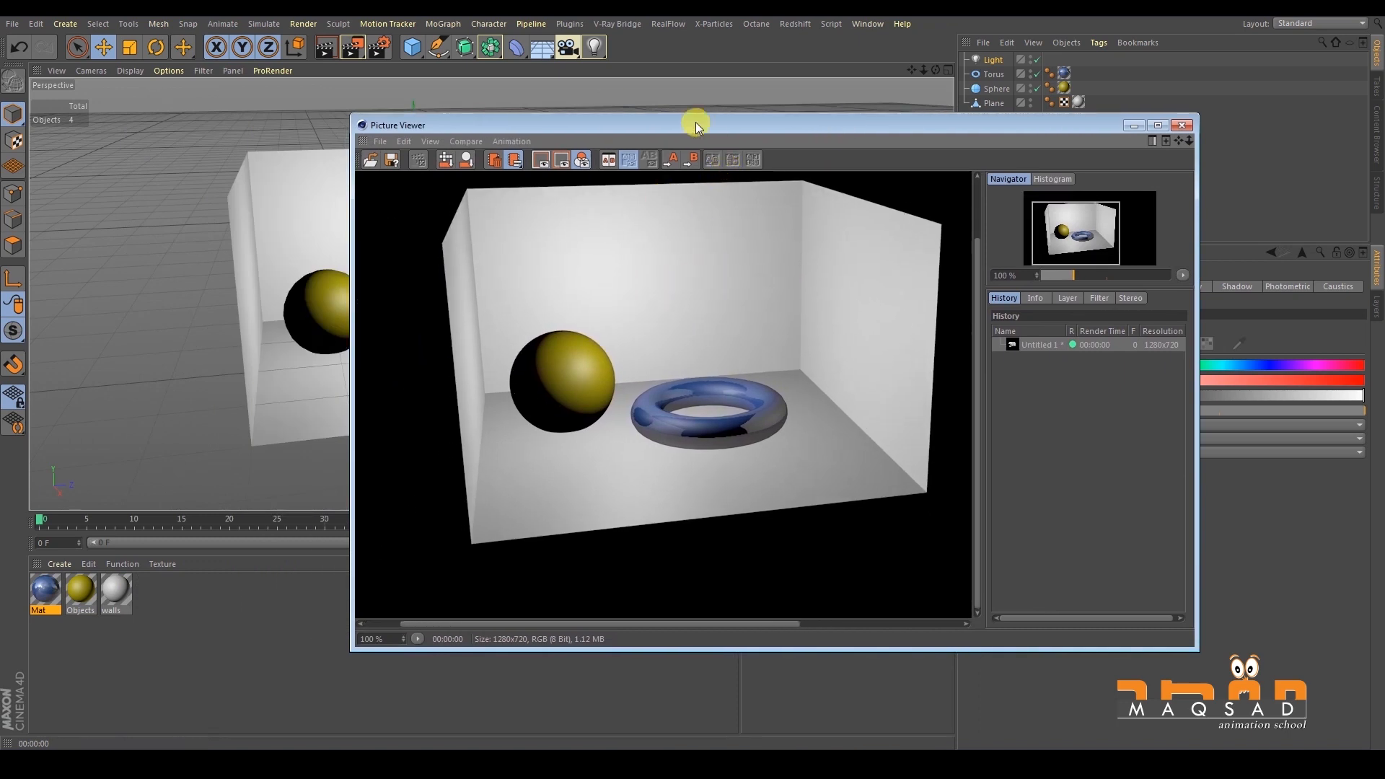
left_click_drag(655, 124, 769, 251)
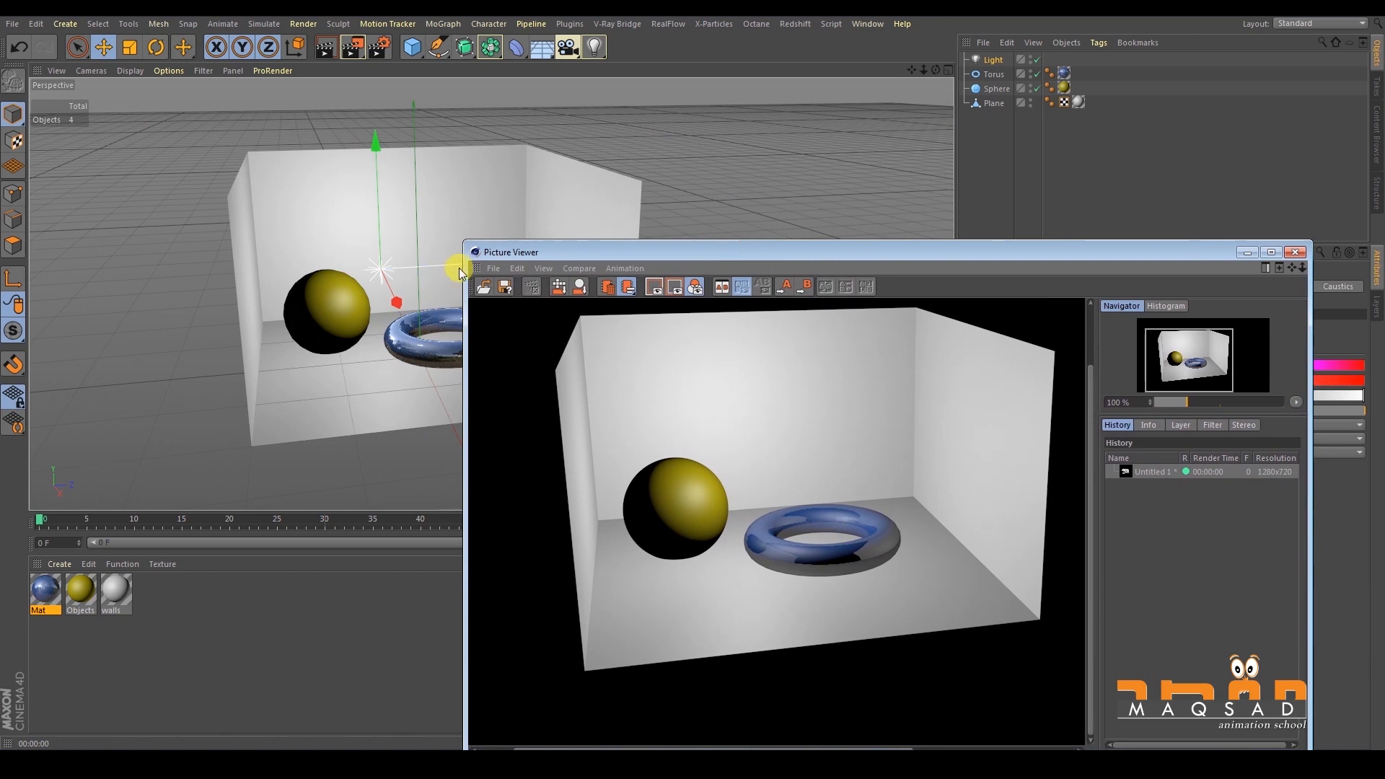
left_click_drag(475, 274, 937, 160)
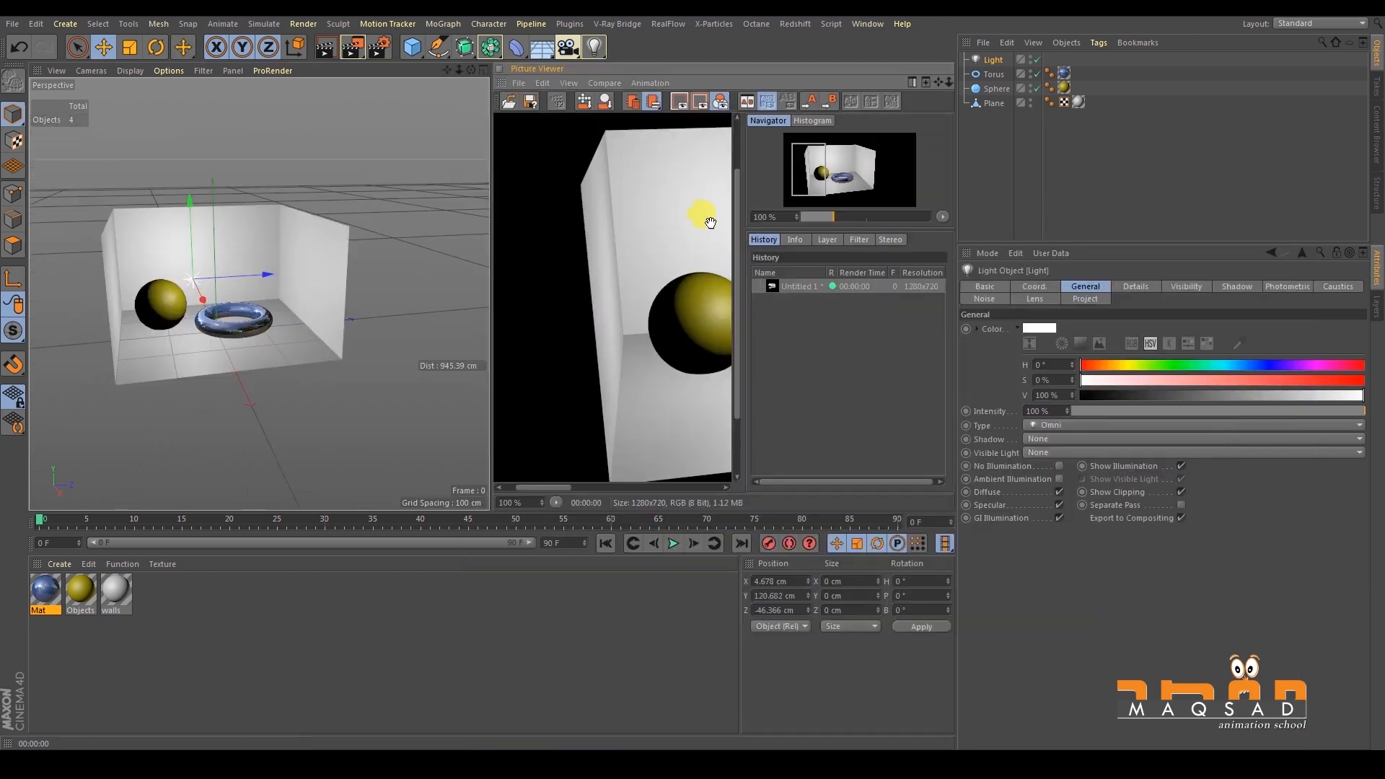
Hide the Picture Viewer's navigator and history area and center the rendered sphere and torus.
middle_click_drag(355, 252, 264, 294, "alt")
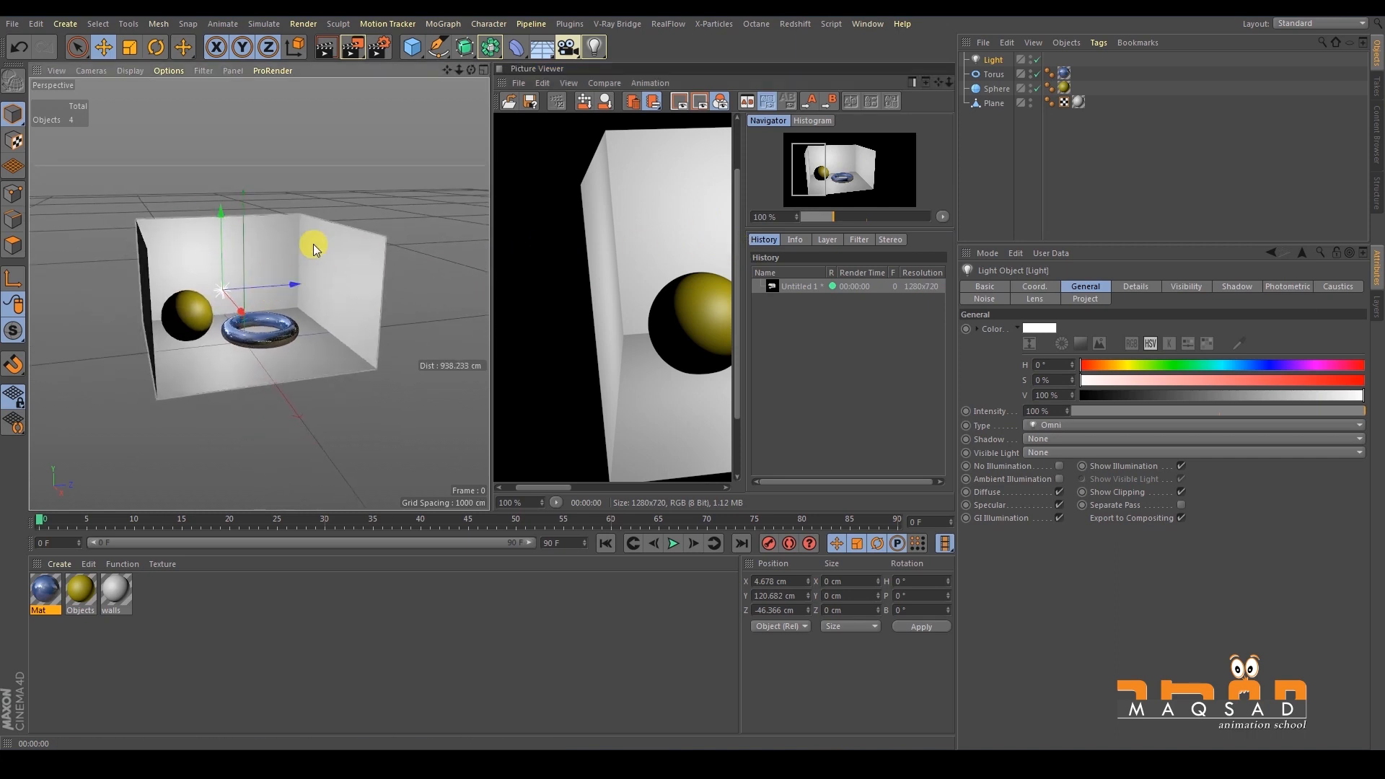
left_click(914, 81)
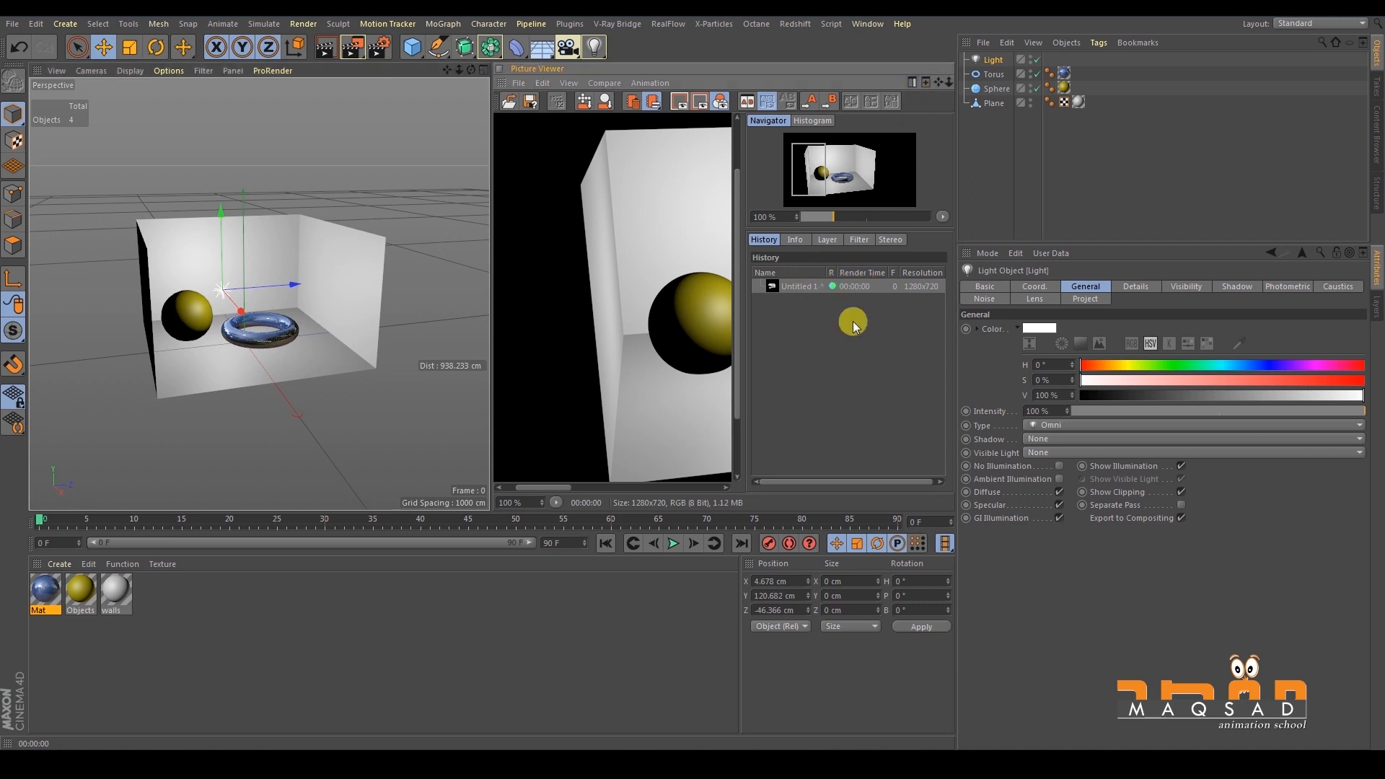
left_click(913, 81)
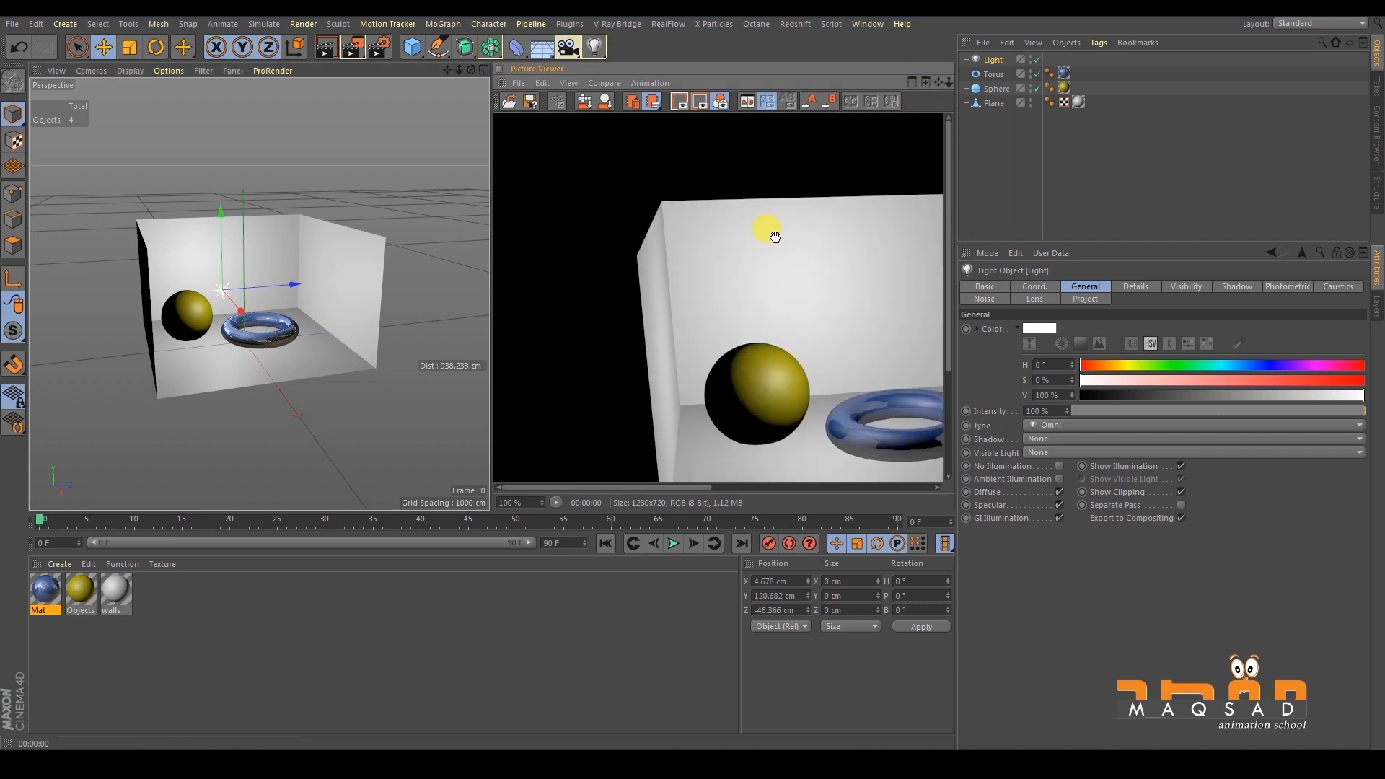
left_click_drag(840, 241, 751, 195)
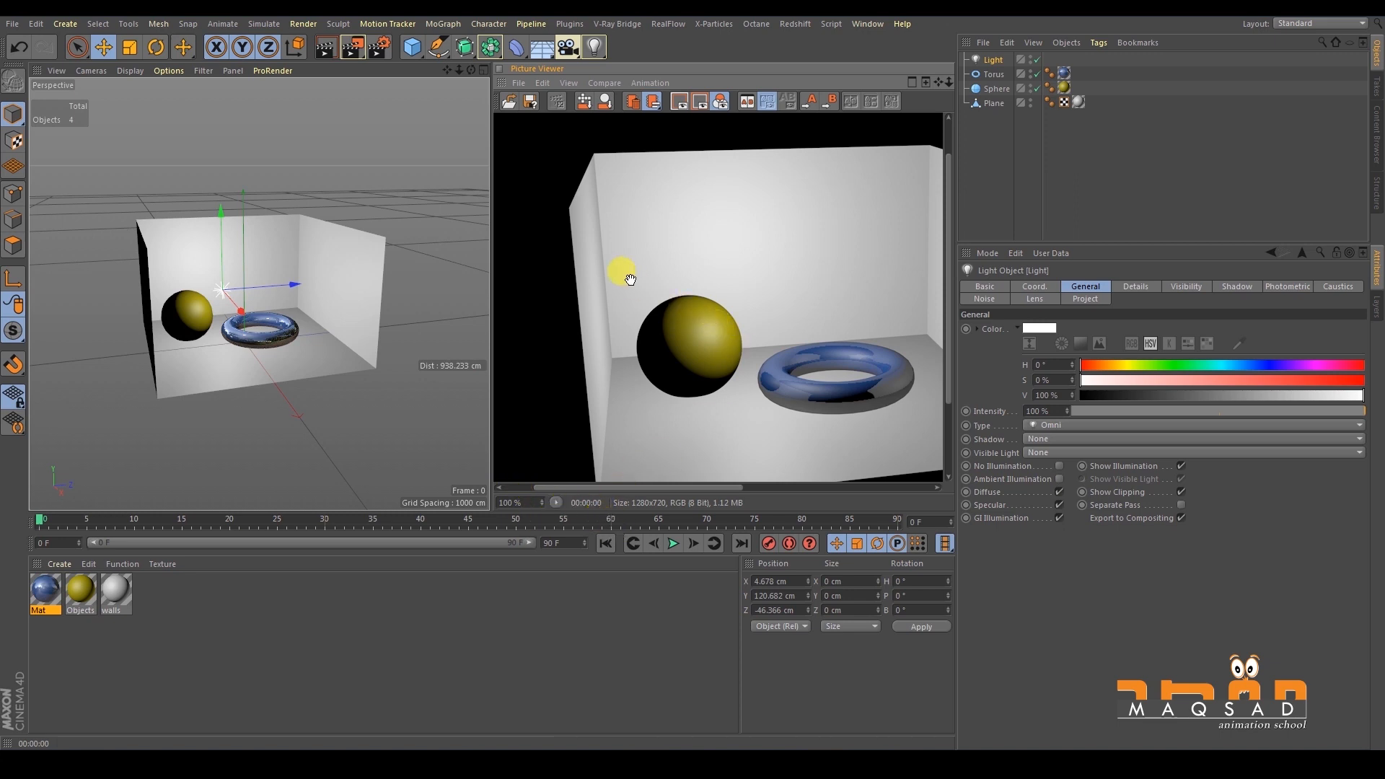
left_click(523, 501)
Set the render output size to 500 × 500 pixels in the Render Settings and close them.
left_click_drag(289, 274, 396, 114, "alt")
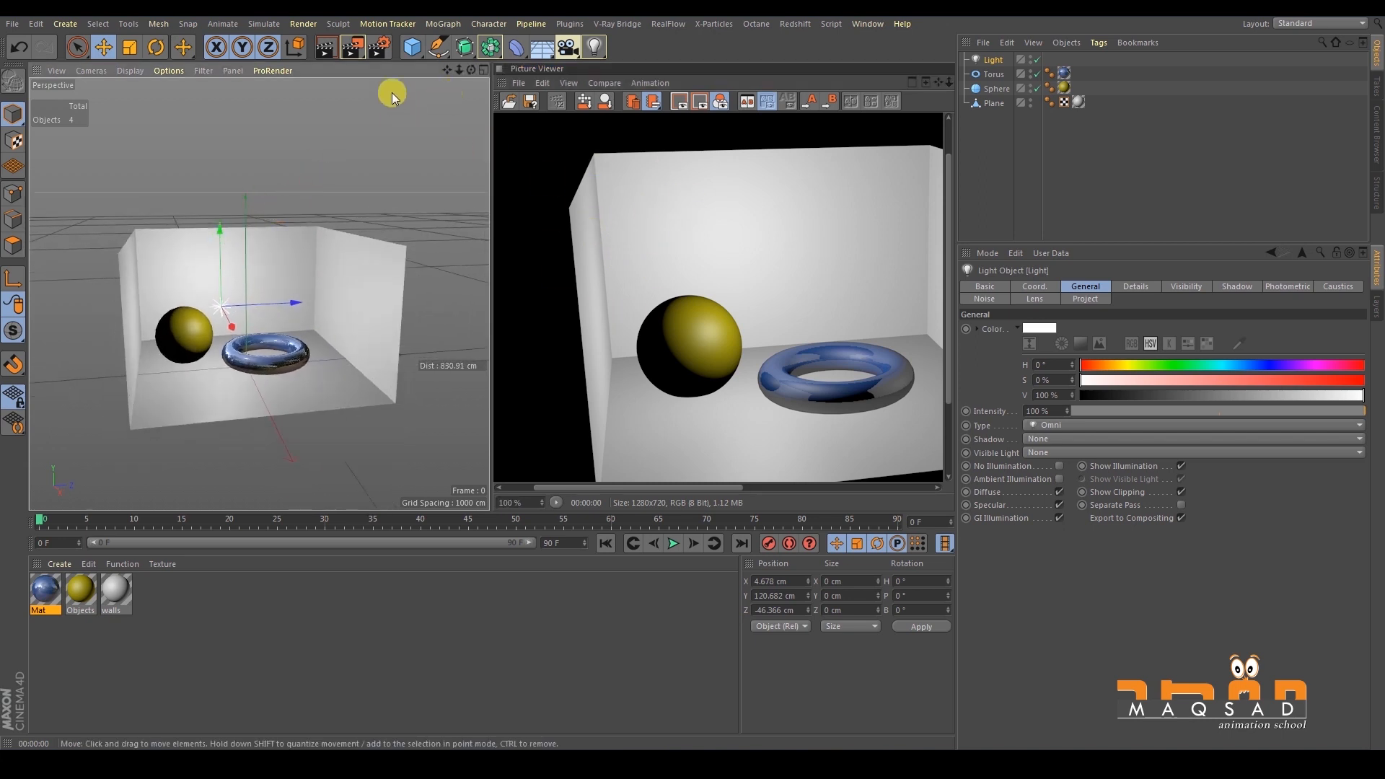
left_click(380, 48)
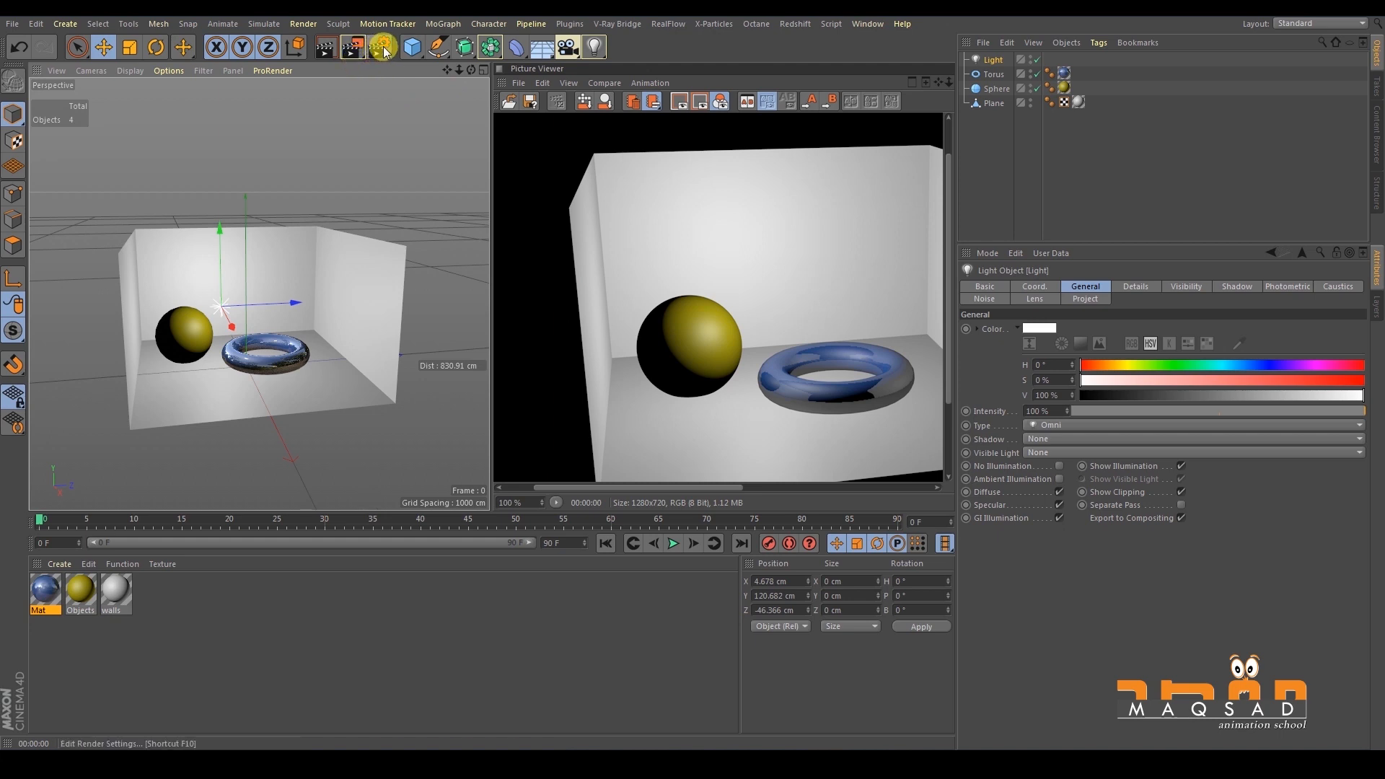
left_click_drag(380, 18, 608, 93)
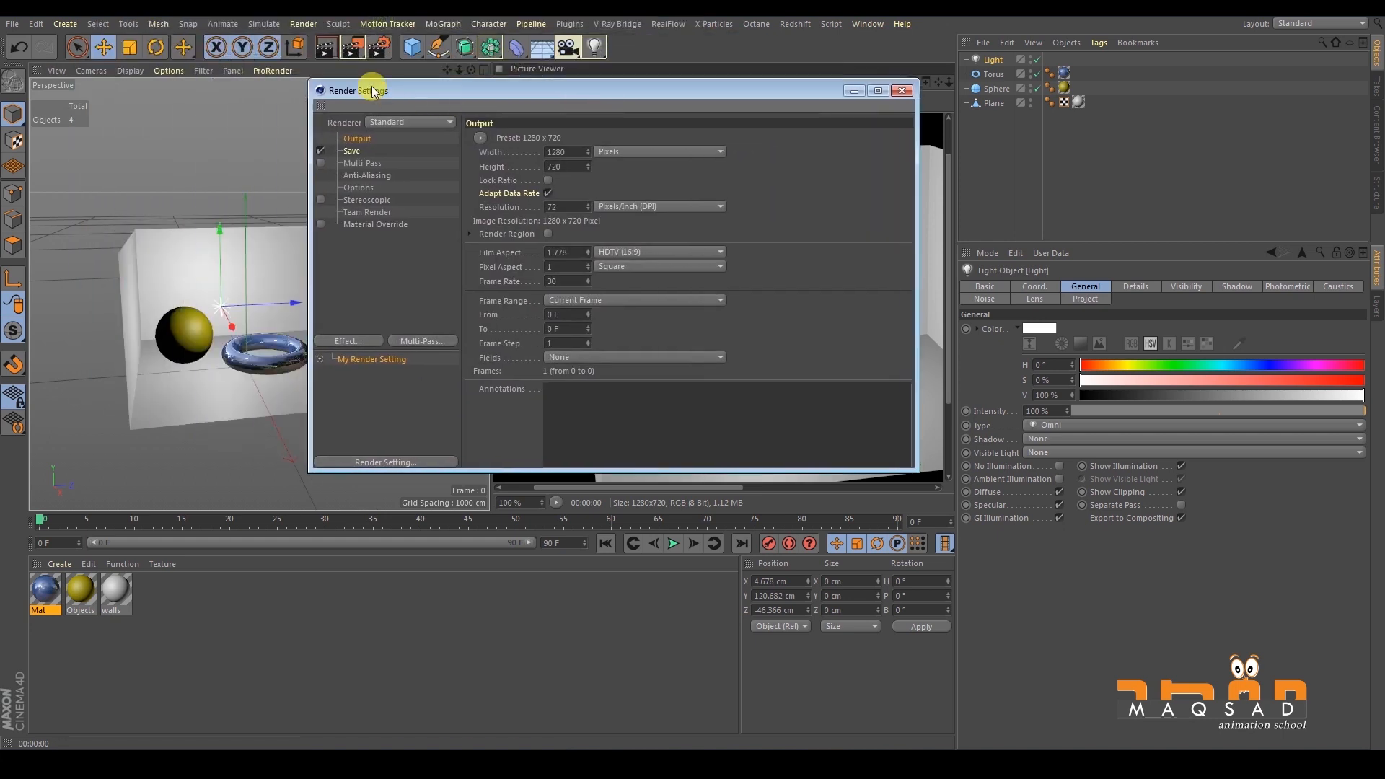
left_click_drag(471, 473, 479, 532)
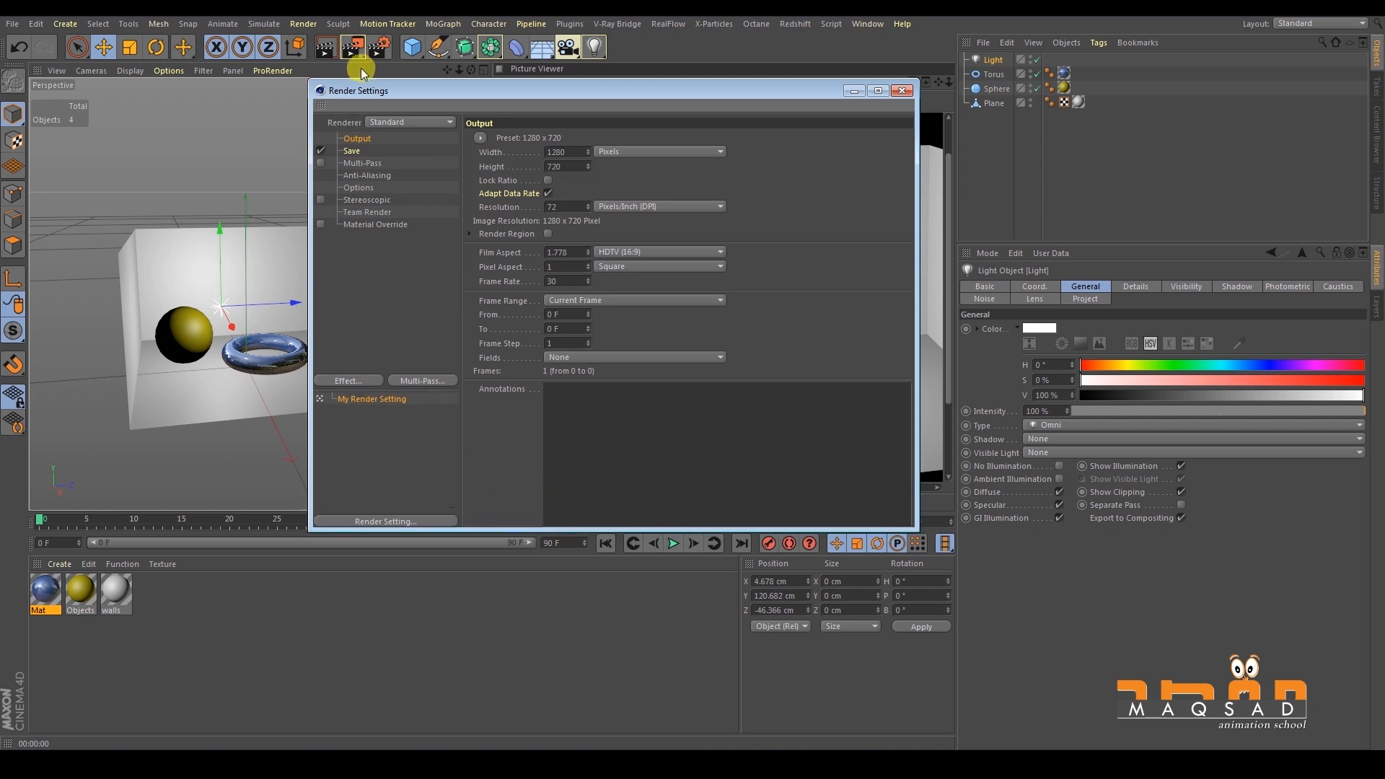
left_click(557, 151)
type("500")
key("Tab")
type("500")
key("Return")
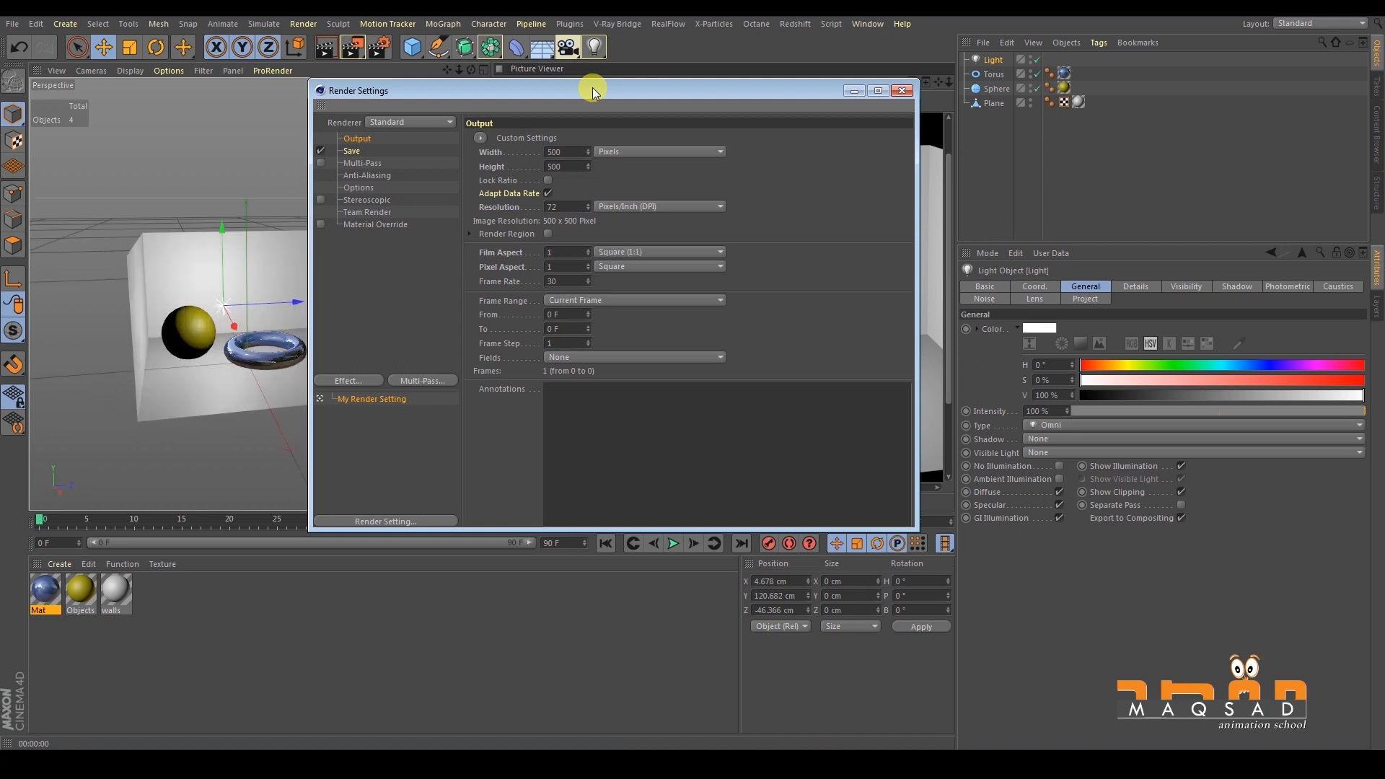
left_click(901, 91)
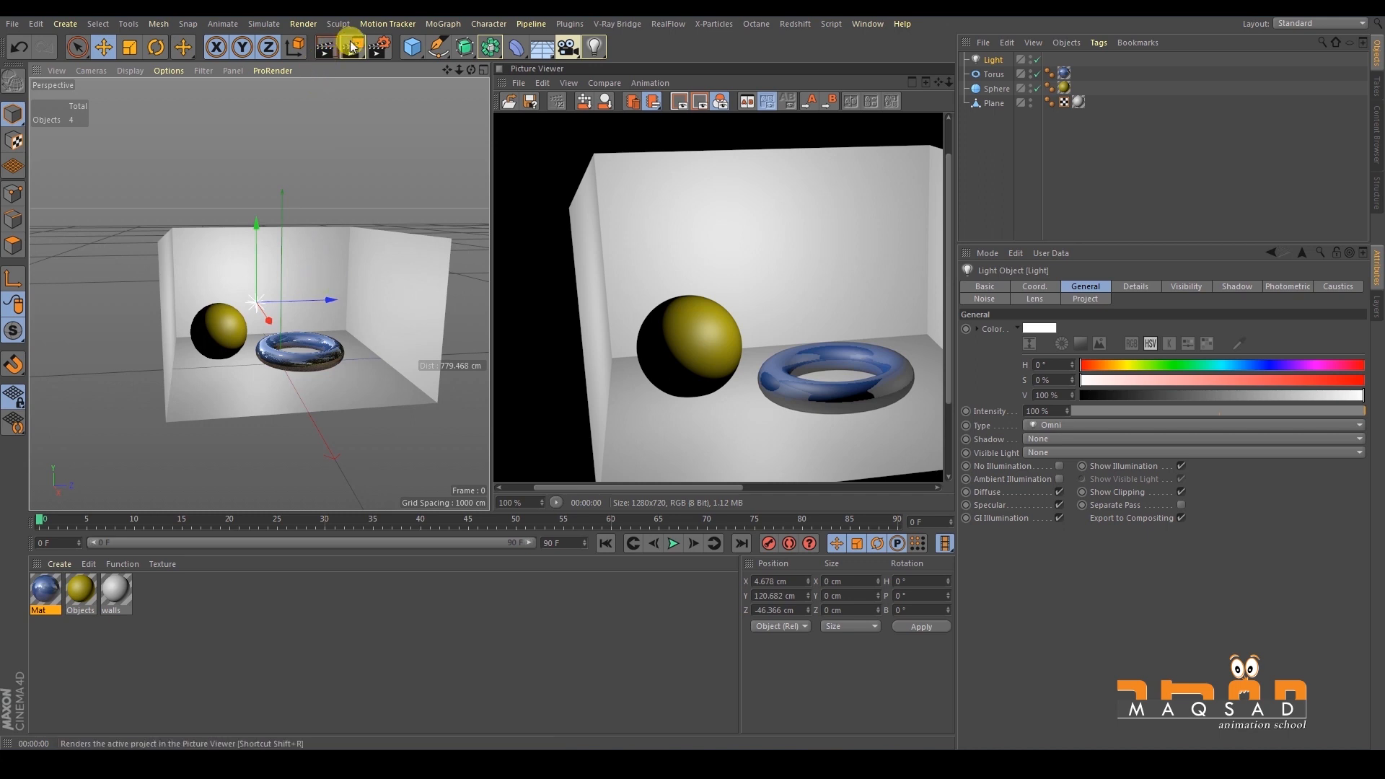
Render the scene at the new size in the Picture Viewer and enlarge the viewport and viewer area.
left_click(353, 47)
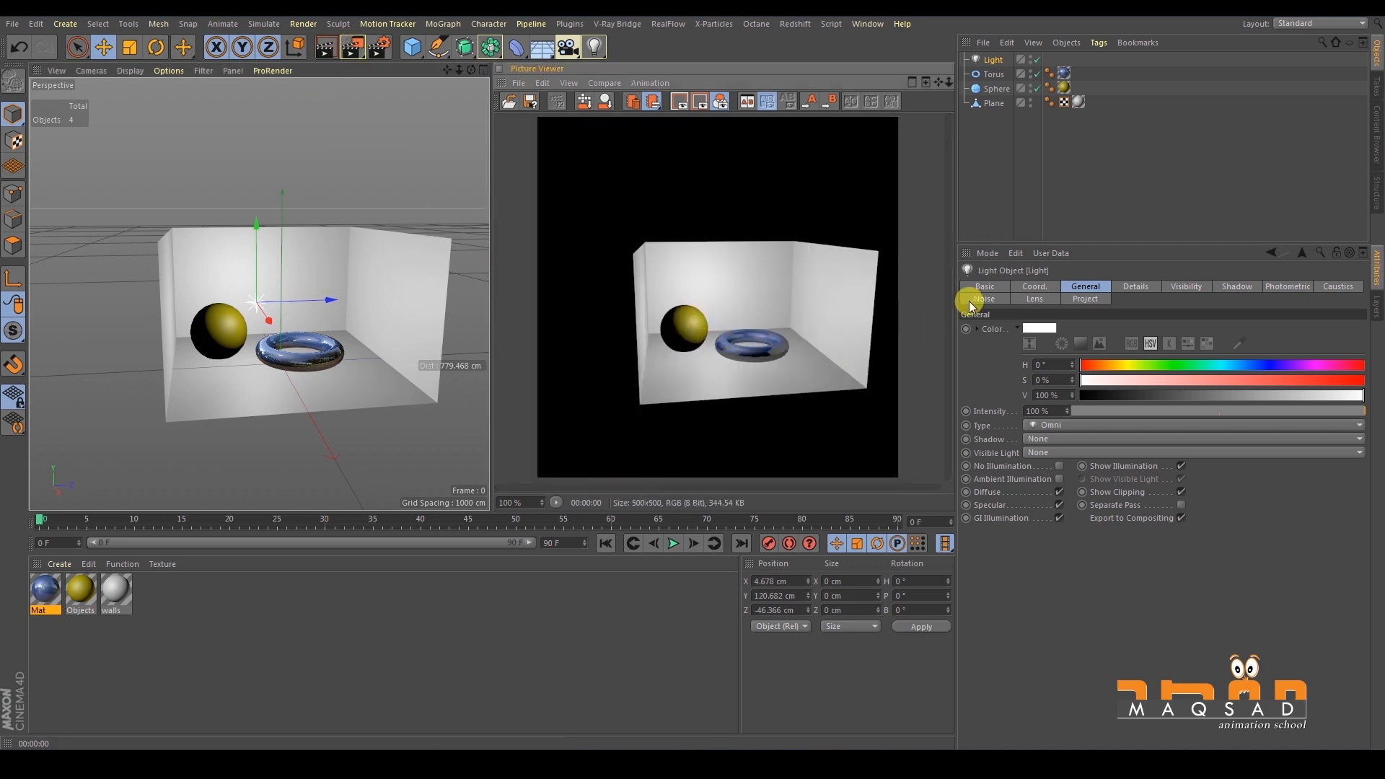
left_click_drag(954, 296, 1054, 296)
left_click_drag(730, 514, 730, 561)
Move the light above the sphere, to about Y 162 cm and Z -92 cm.
middle_click_drag(218, 344, 221, 331, "alt")
right_click_drag(221, 331, 220, 280, "alt")
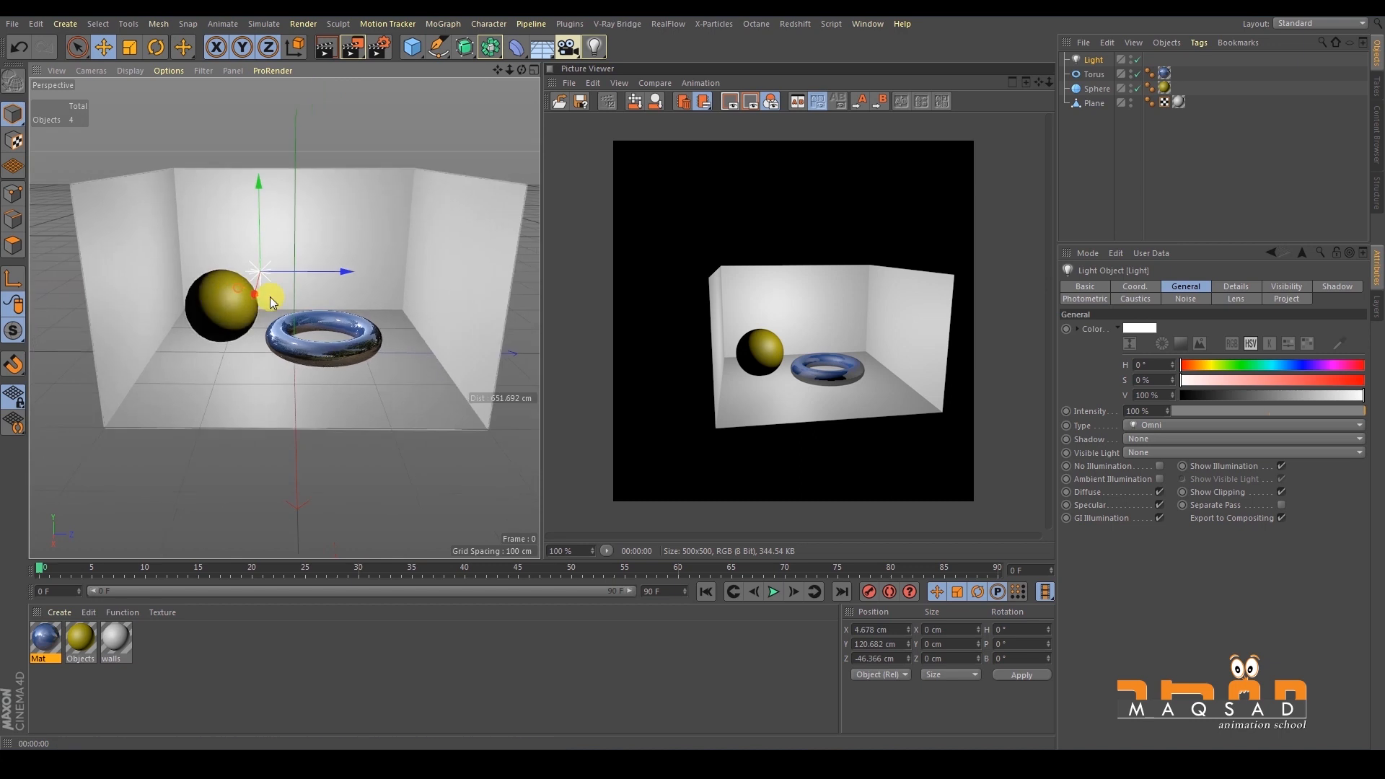
middle_click_drag(221, 266, 230, 268, "alt")
right_click_drag(231, 268, 245, 266, "alt")
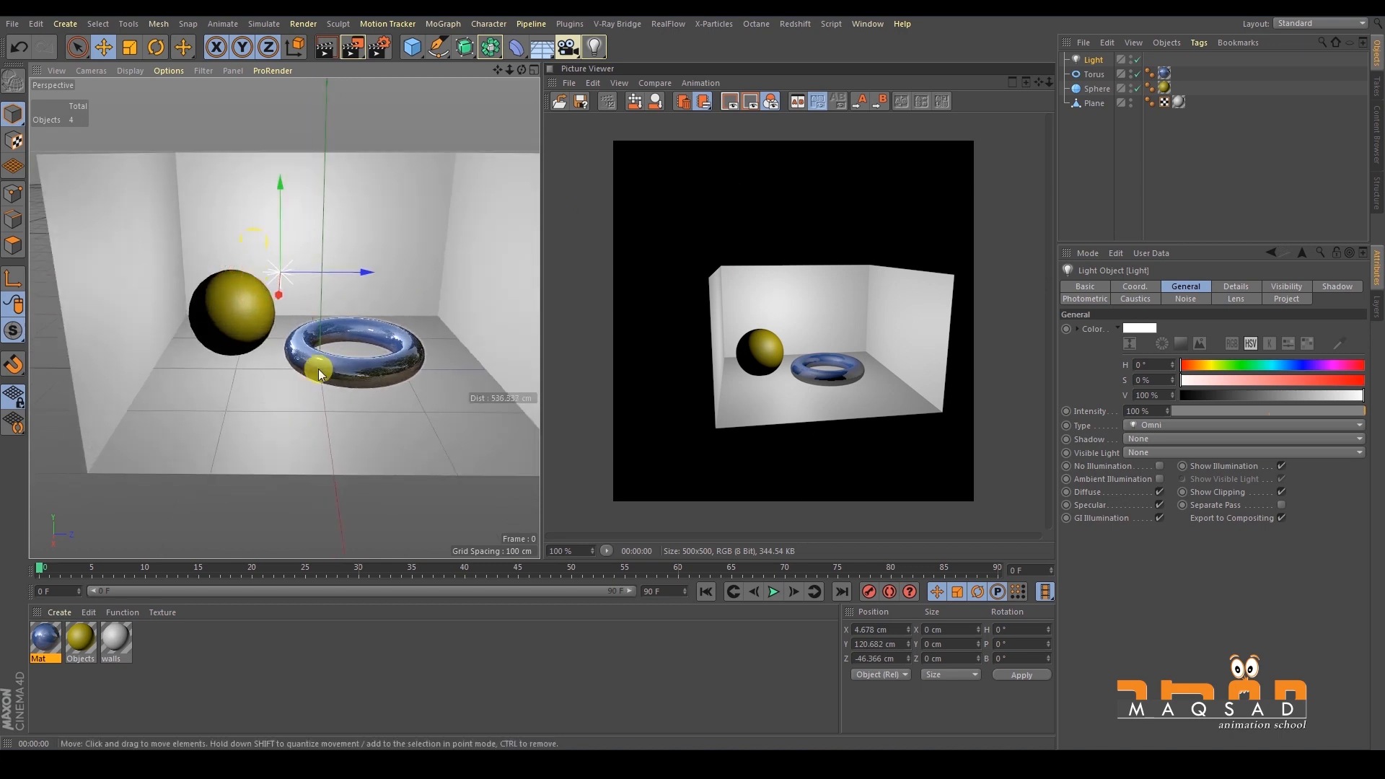
middle_click_drag(282, 315, 235, 344, "alt")
mouse_move(220, 335)
left_mouse_down("alt")
mouse_move(248, 279)
mouse_move(220, 333)
left_mouse_up("alt")
left_click_drag(226, 240, 224, 203)
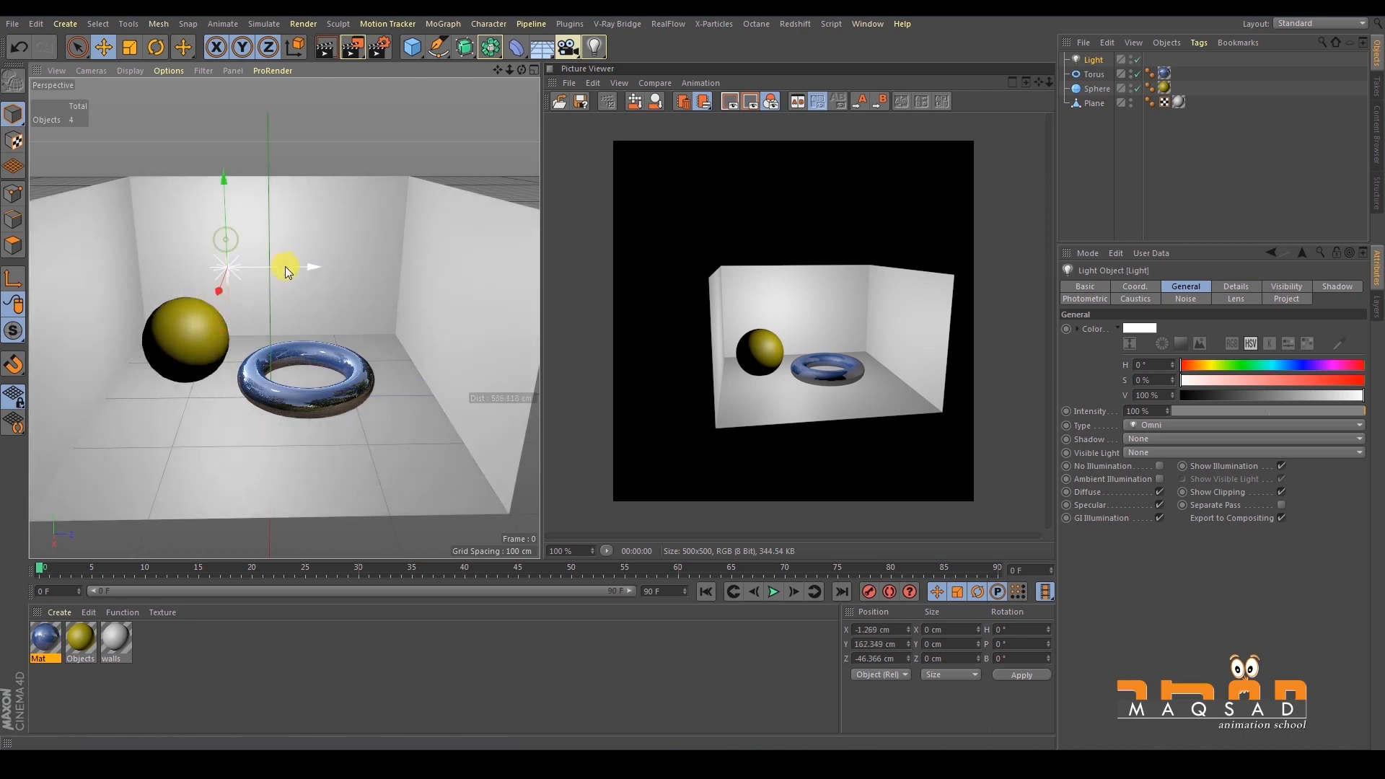
left_click_drag(288, 267, 247, 267)
middle_click_drag(246, 290, 231, 289, "alt")
left_click_drag(229, 288, 217, 277, "alt")
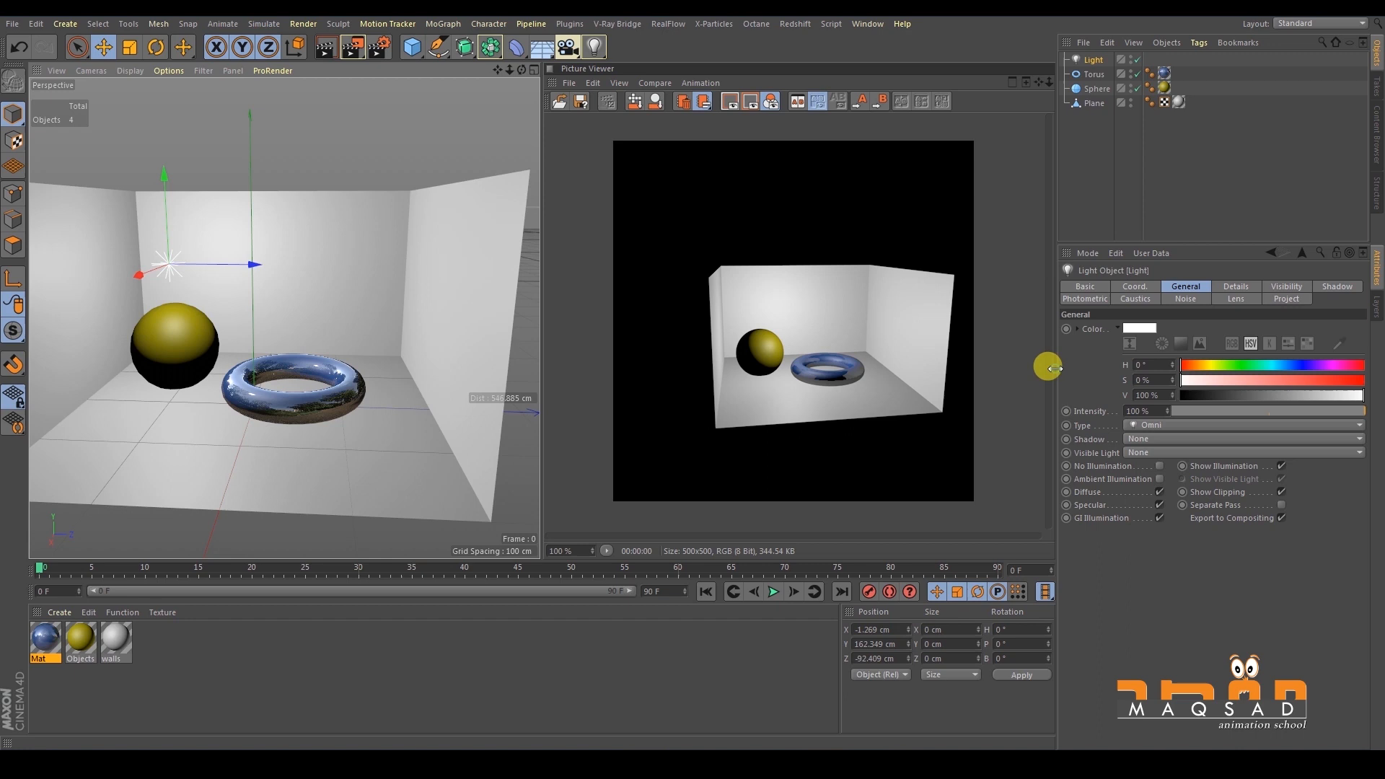
Widen the light's attributes area and set the light's X position to about 51 cm.
left_click_drag(1054, 368, 1033, 357)
left_click(1063, 288)
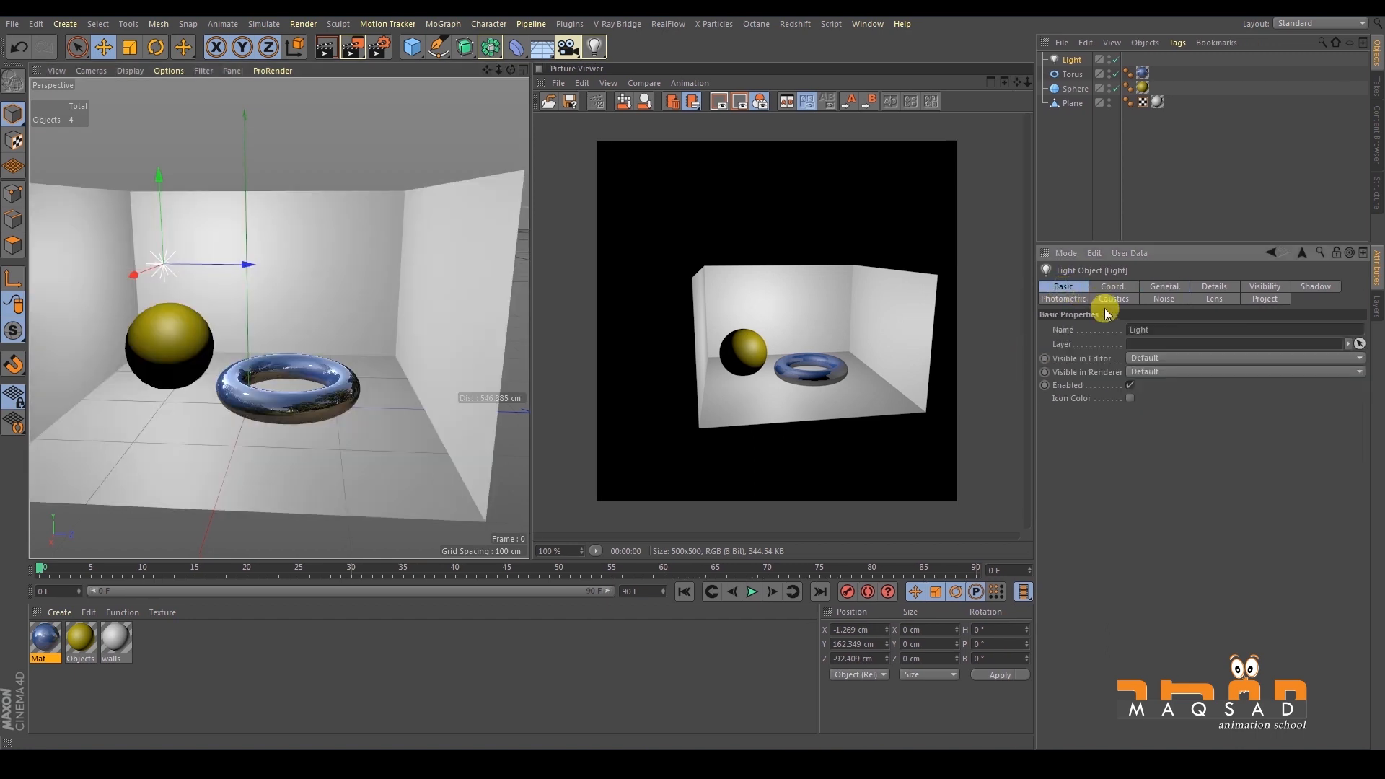
double_click(1139, 329)
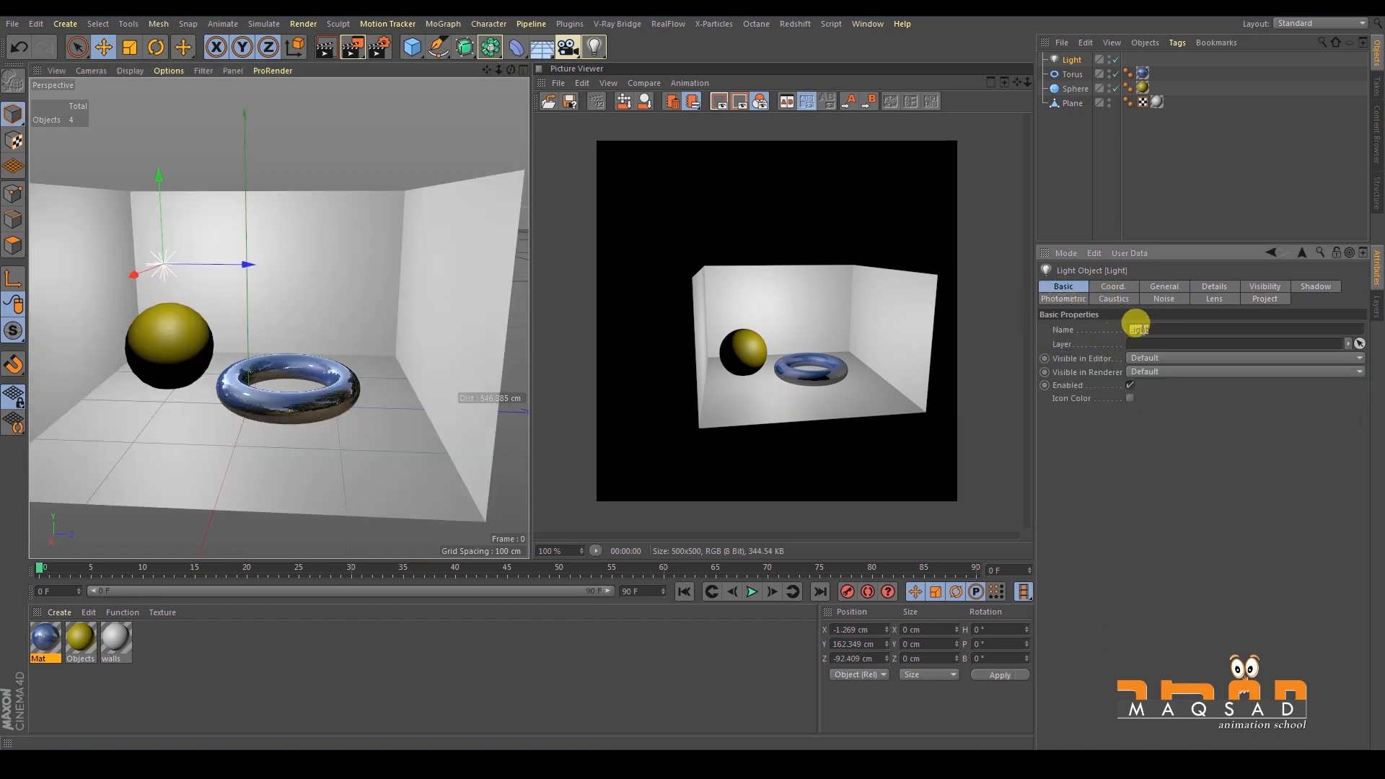
left_click(1113, 288)
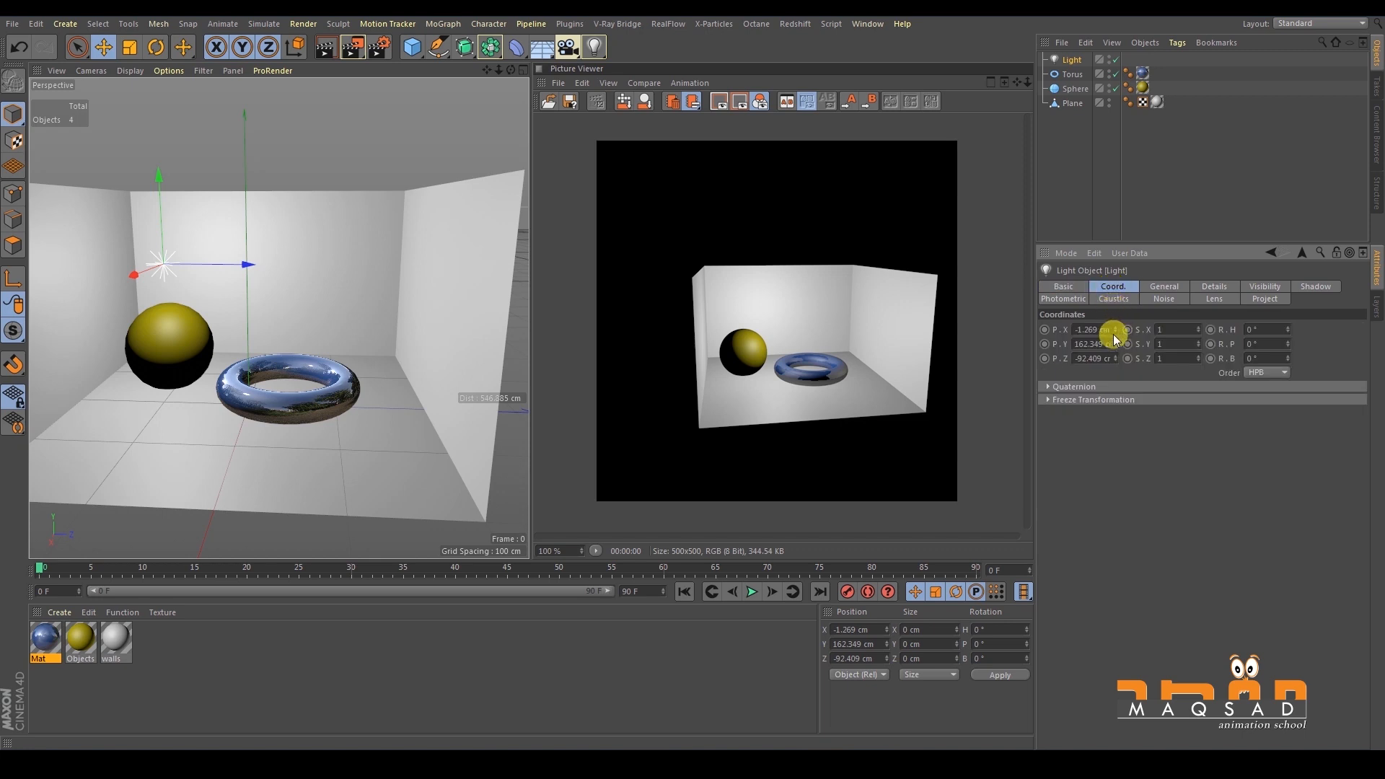
left_click_drag(1114, 330, 1115, 296)
left_click_drag(297, 274, 287, 283, "alt")
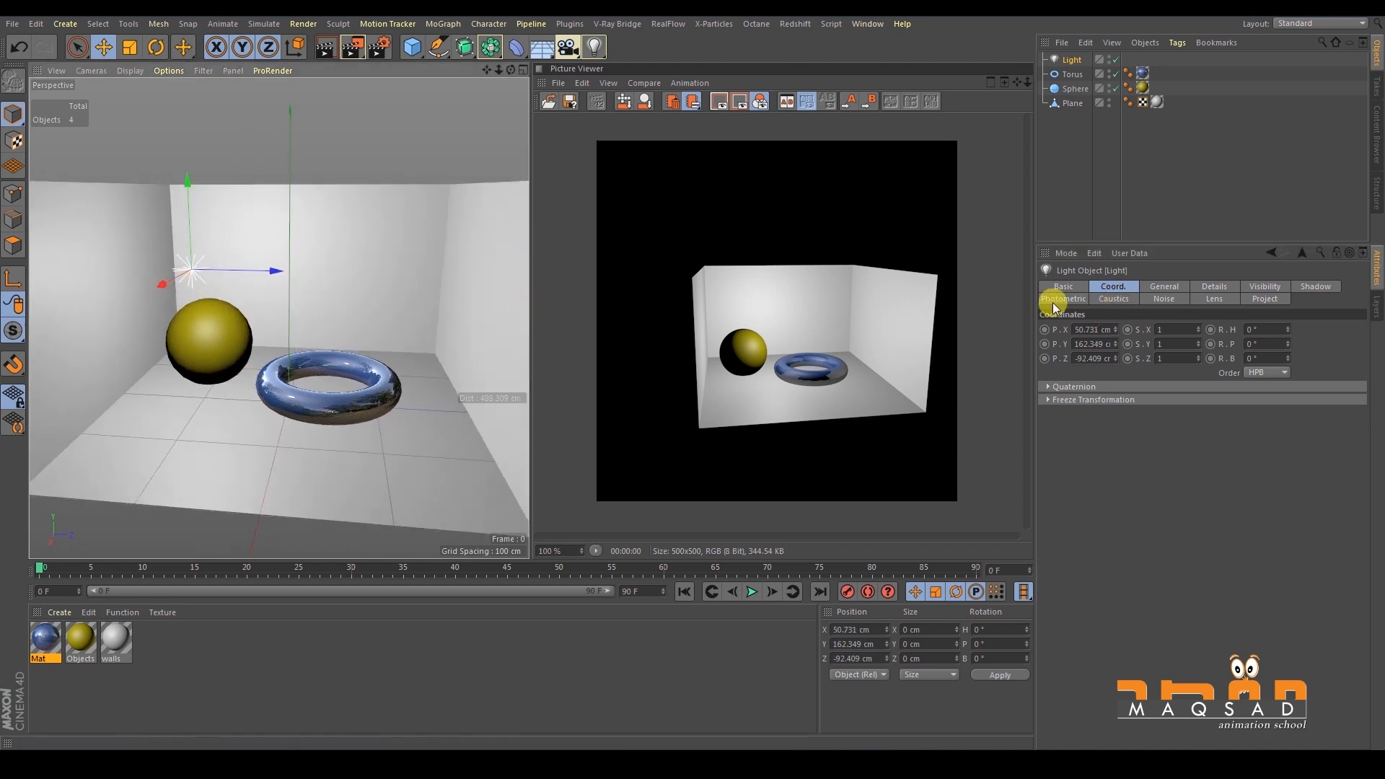
Try changing the light's heading rotation and undo the change.
left_click(1164, 289)
left_click(1115, 288)
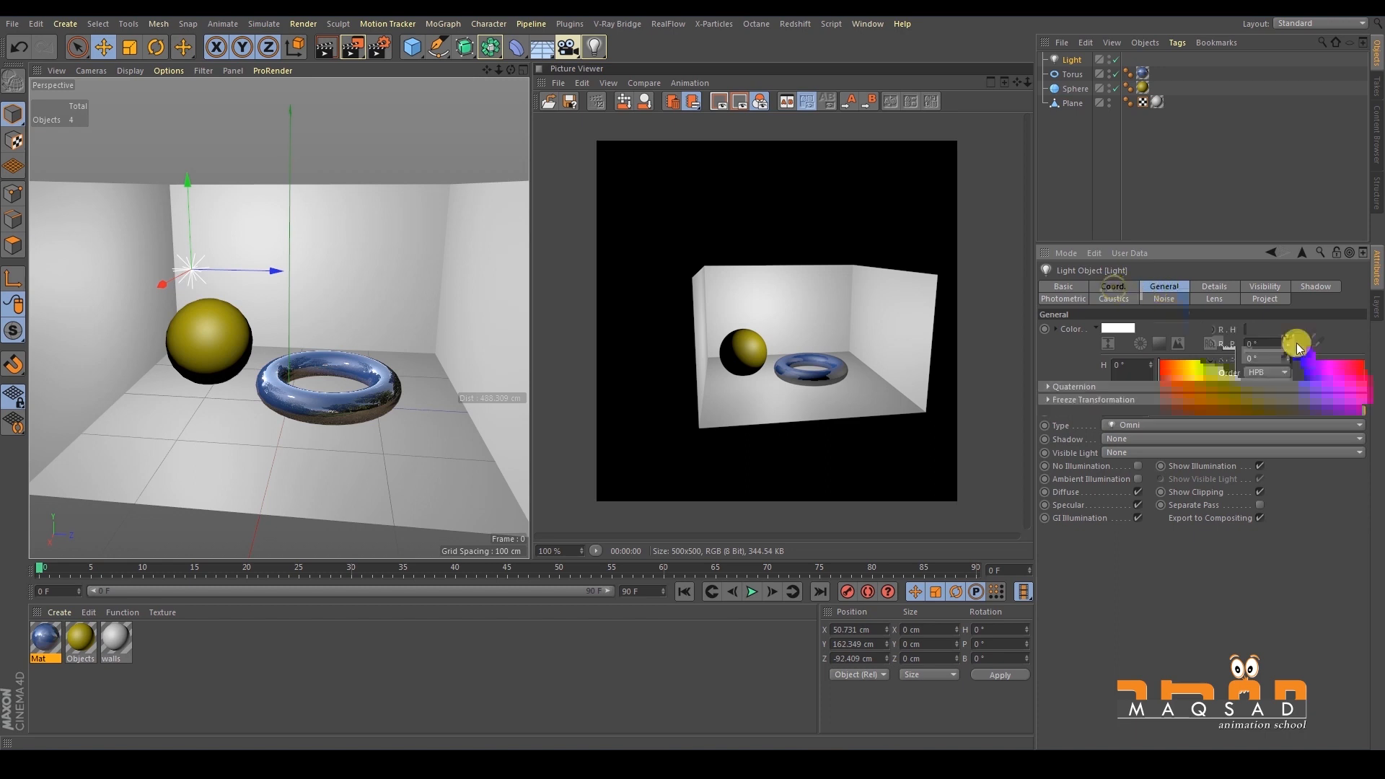
left_click_drag(1289, 327, 1283, 334)
key("ctrl+z")
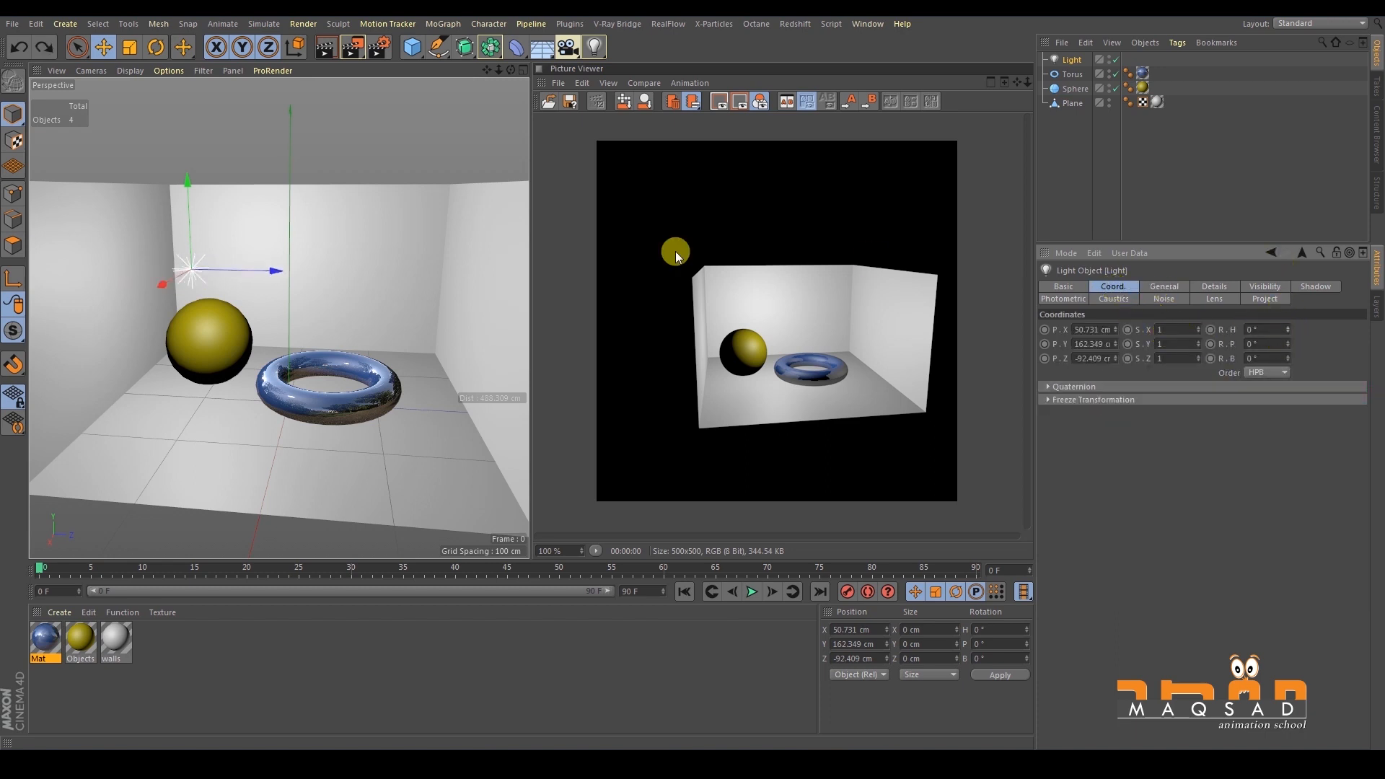
Set the light's color to light blue with hue 200°, saturation 66% and value 100%.
left_click_drag(396, 259, 319, 219, "alt")
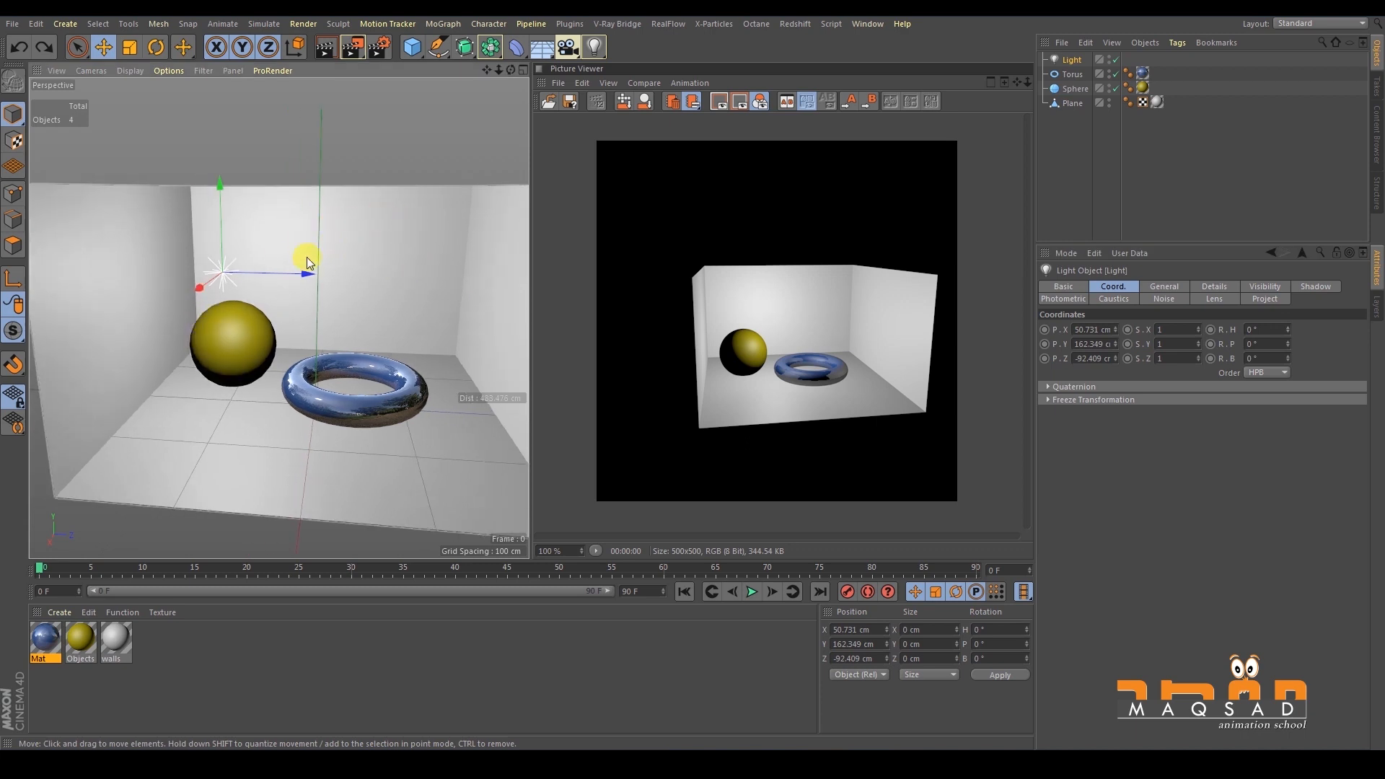
left_click(1163, 286)
mouse_move(251, 338)
left_mouse_down("alt")
mouse_move(263, 335)
mouse_move(243, 363)
left_mouse_up("alt")
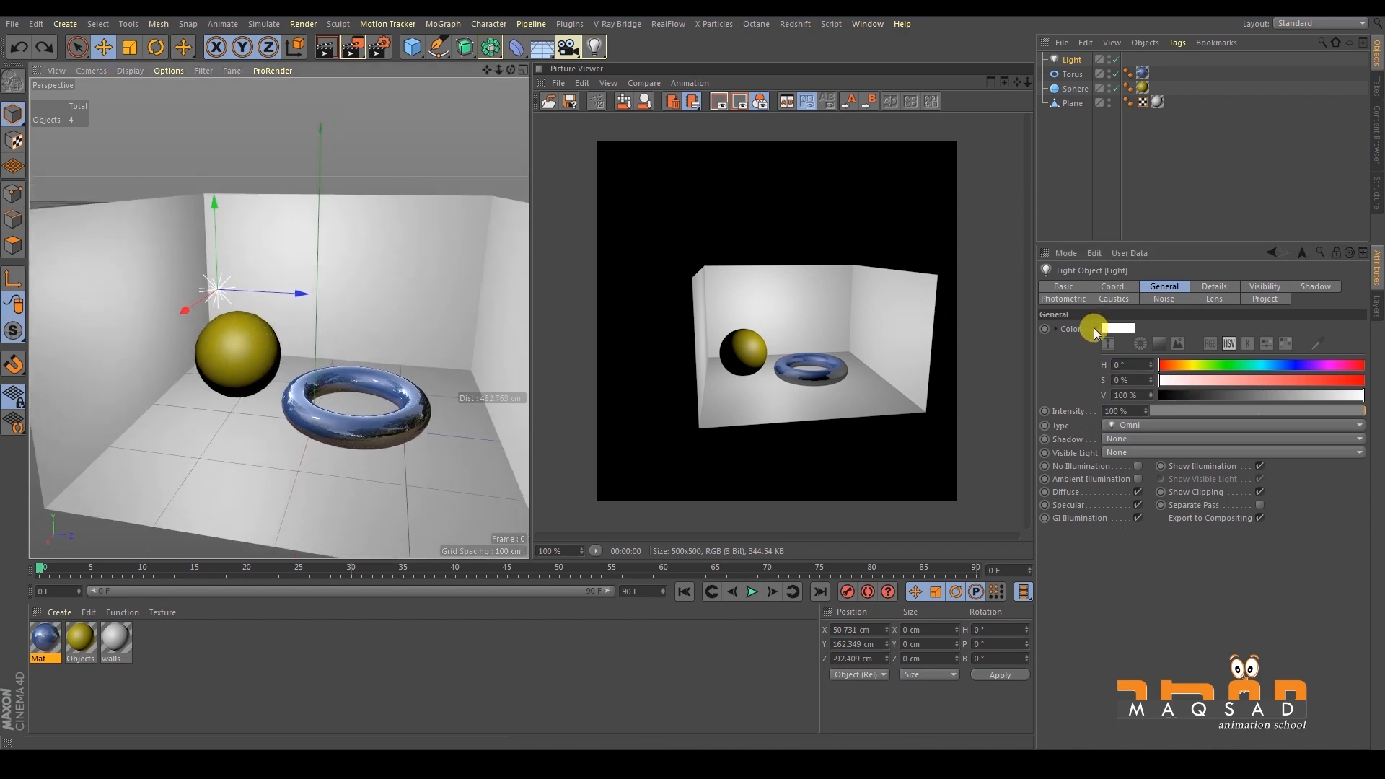
left_click(1122, 331)
left_click_drag(1098, 331, 1175, 342)
left_click(1096, 382)
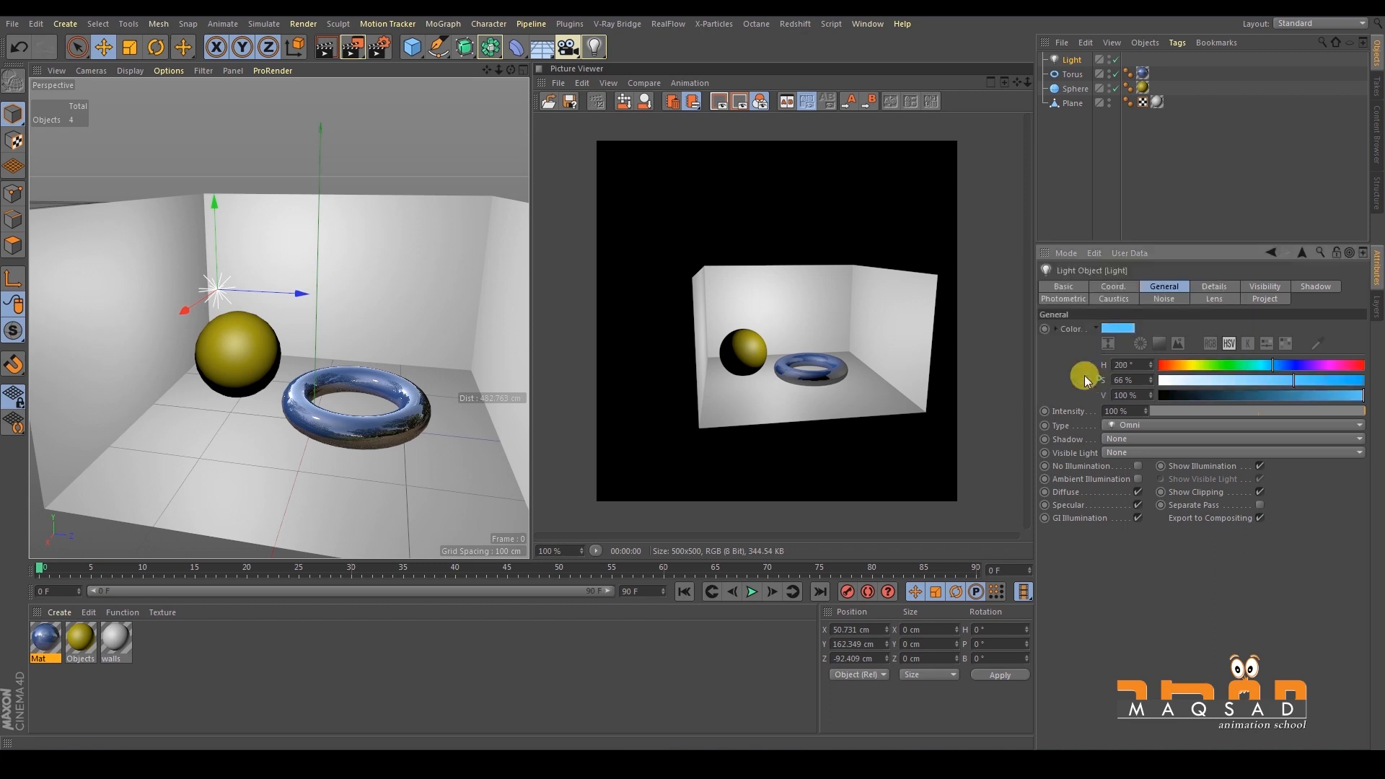
Render the scene with the blue light, and set the light's color back to white with 0% saturation.
left_click(353, 47)
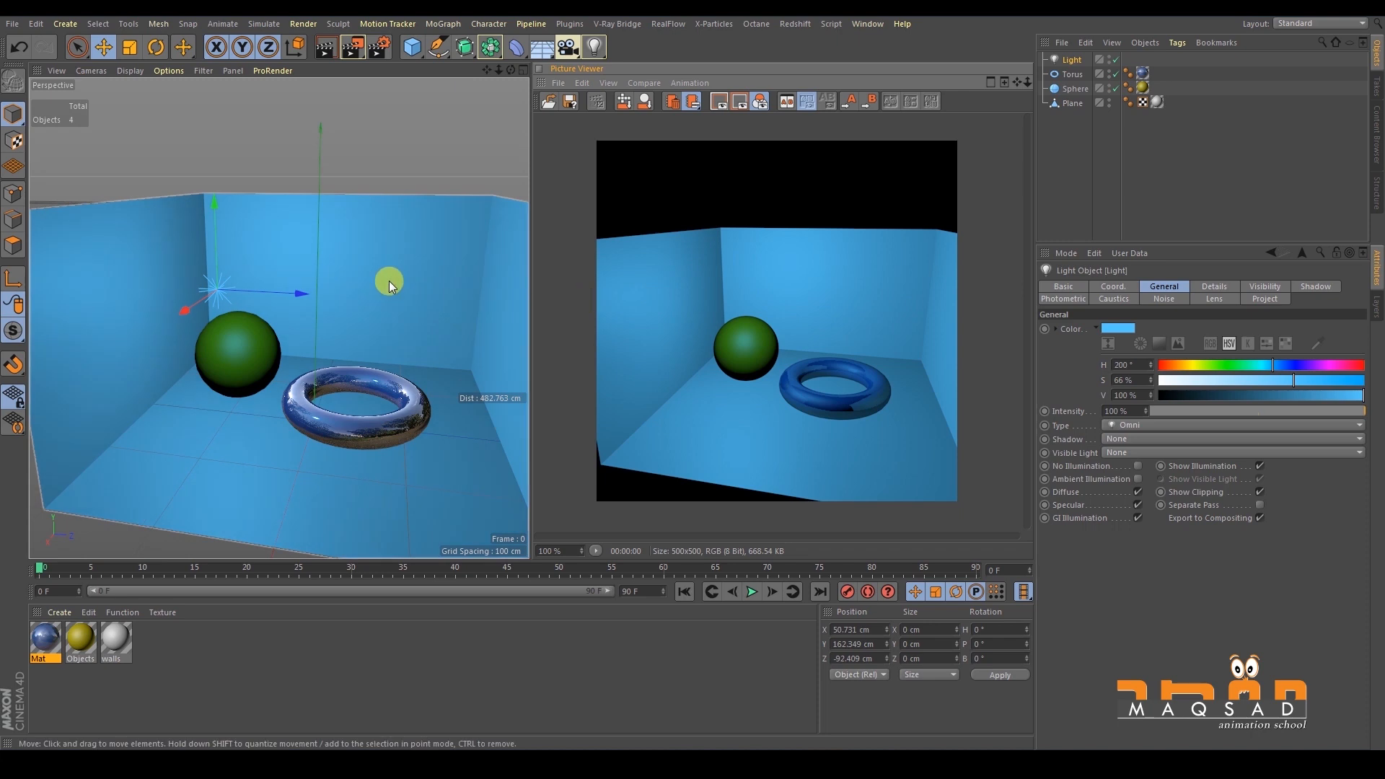
left_click_drag(305, 263, 288, 302, "alt")
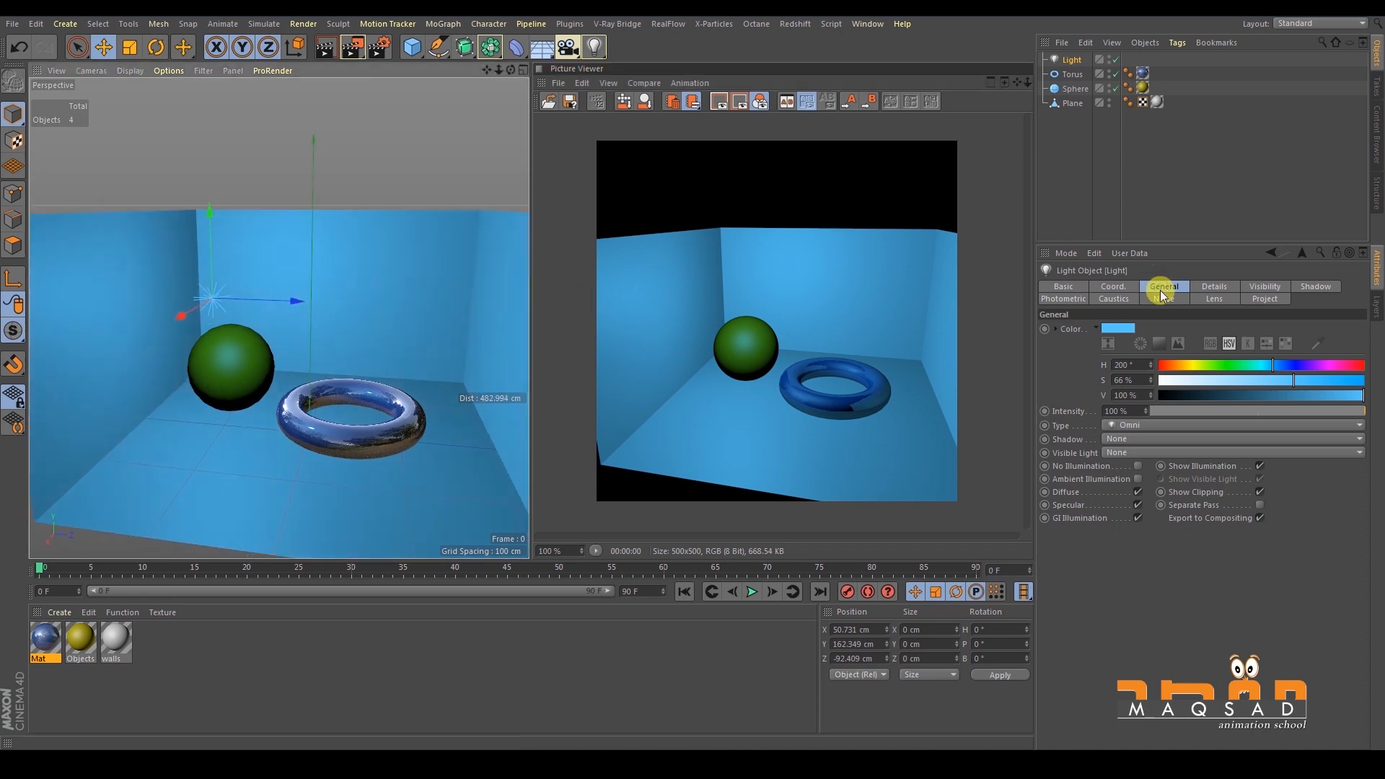
left_click(1113, 331)
left_click_drag(1159, 342, 980, 344)
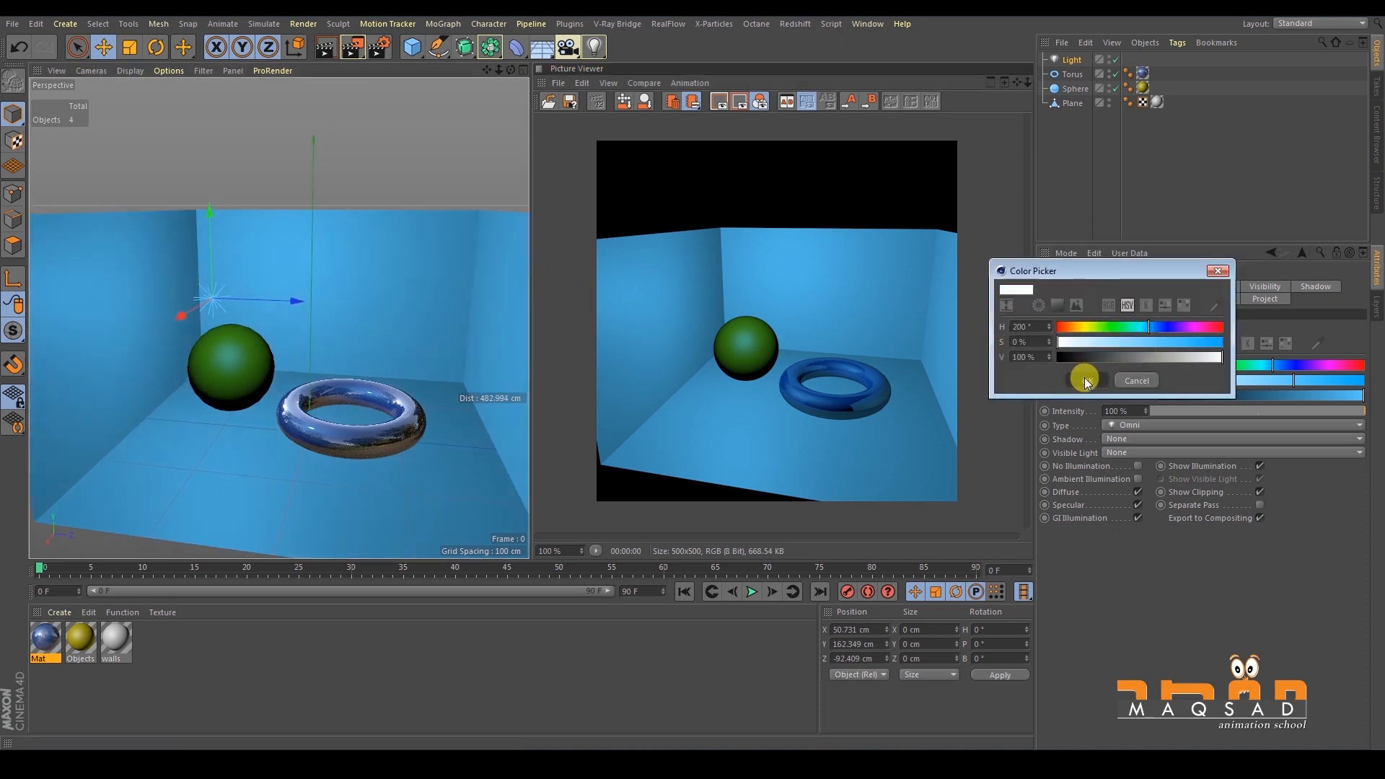
left_click(1085, 381)
Try a light intensity of 200% in a render and reset the intensity to 100%.
left_click_drag(1137, 409, 1081, 407)
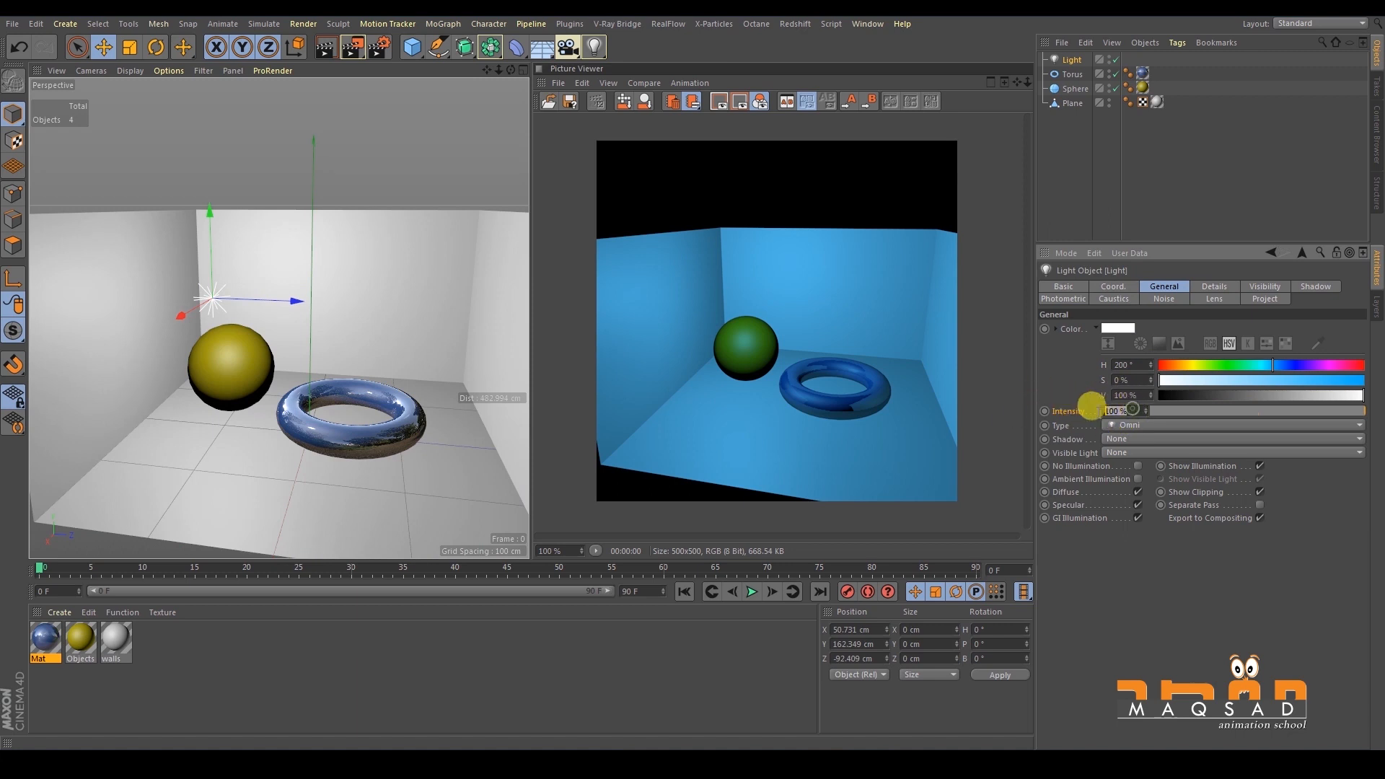
type("200")
key("Return")
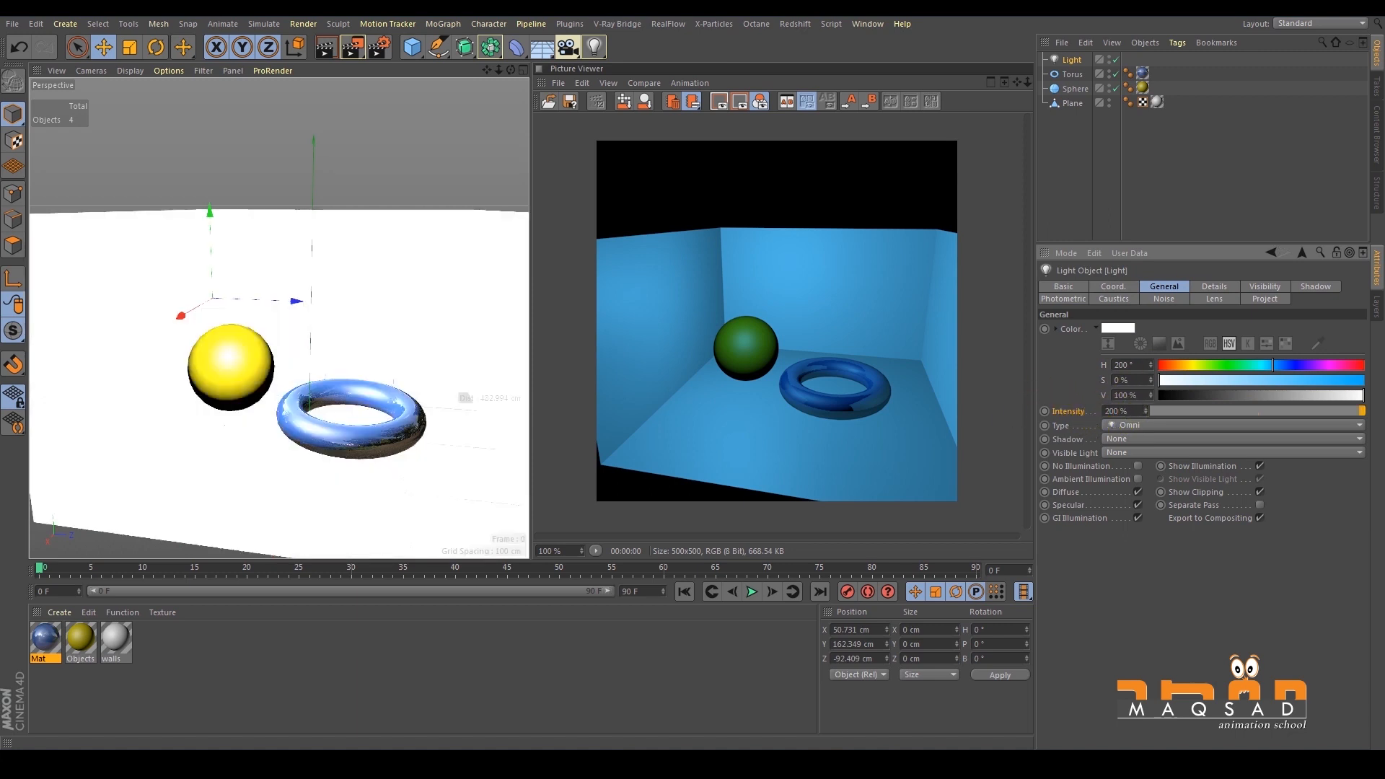
left_click(354, 48)
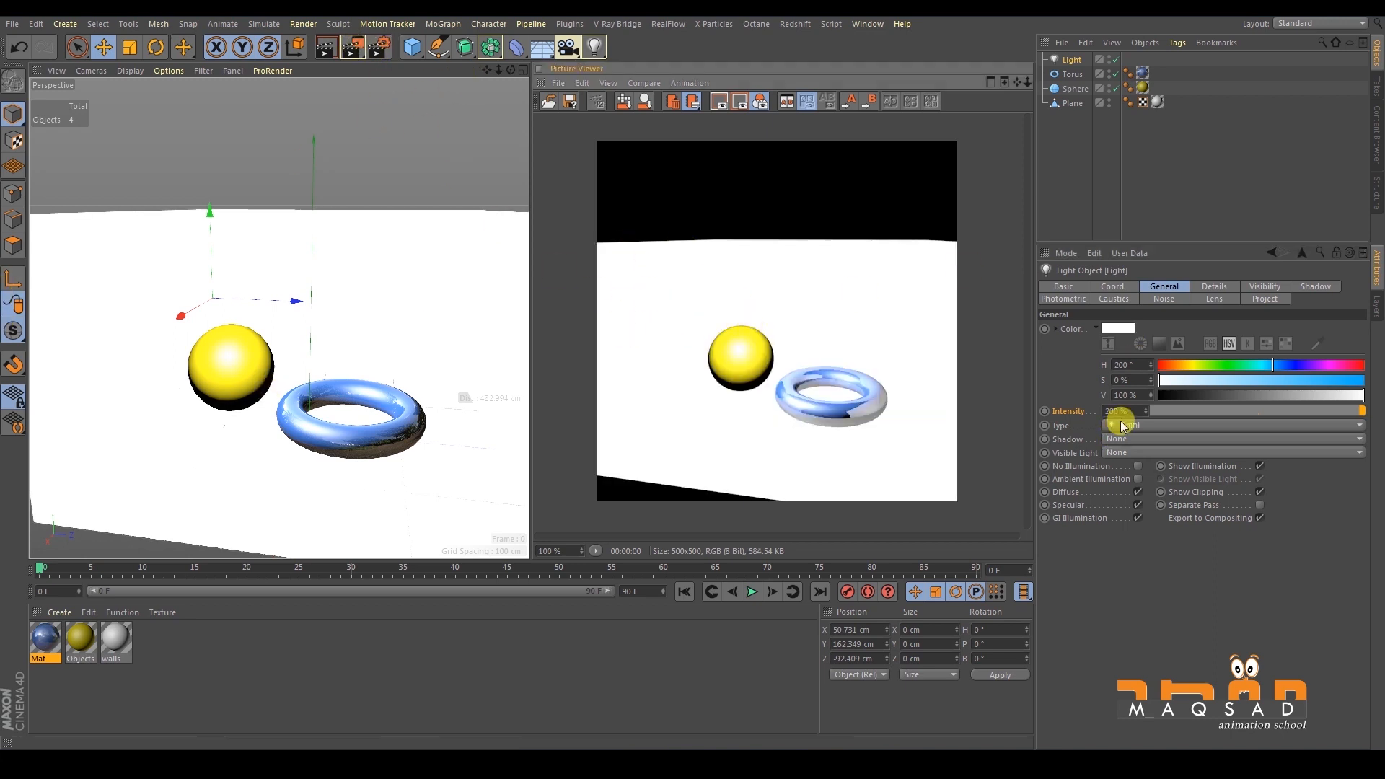
right_click(1145, 410)
middle_click_drag(290, 379, 288, 363, "alt")
scroll(288, 362, "down", 1)
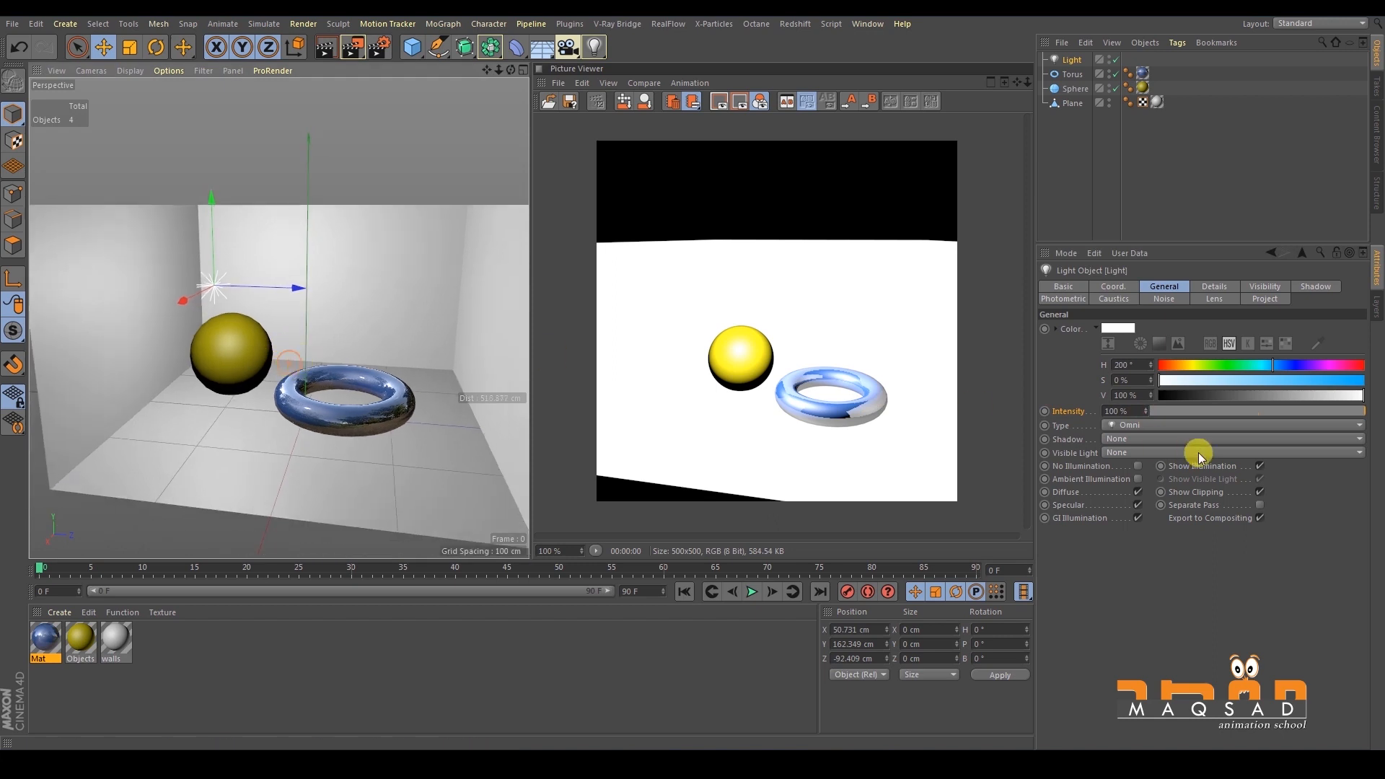
Set the light's shadow type to Shadow Maps (Soft) and render the scene.
left_click(1071, 440)
left_click(1124, 438)
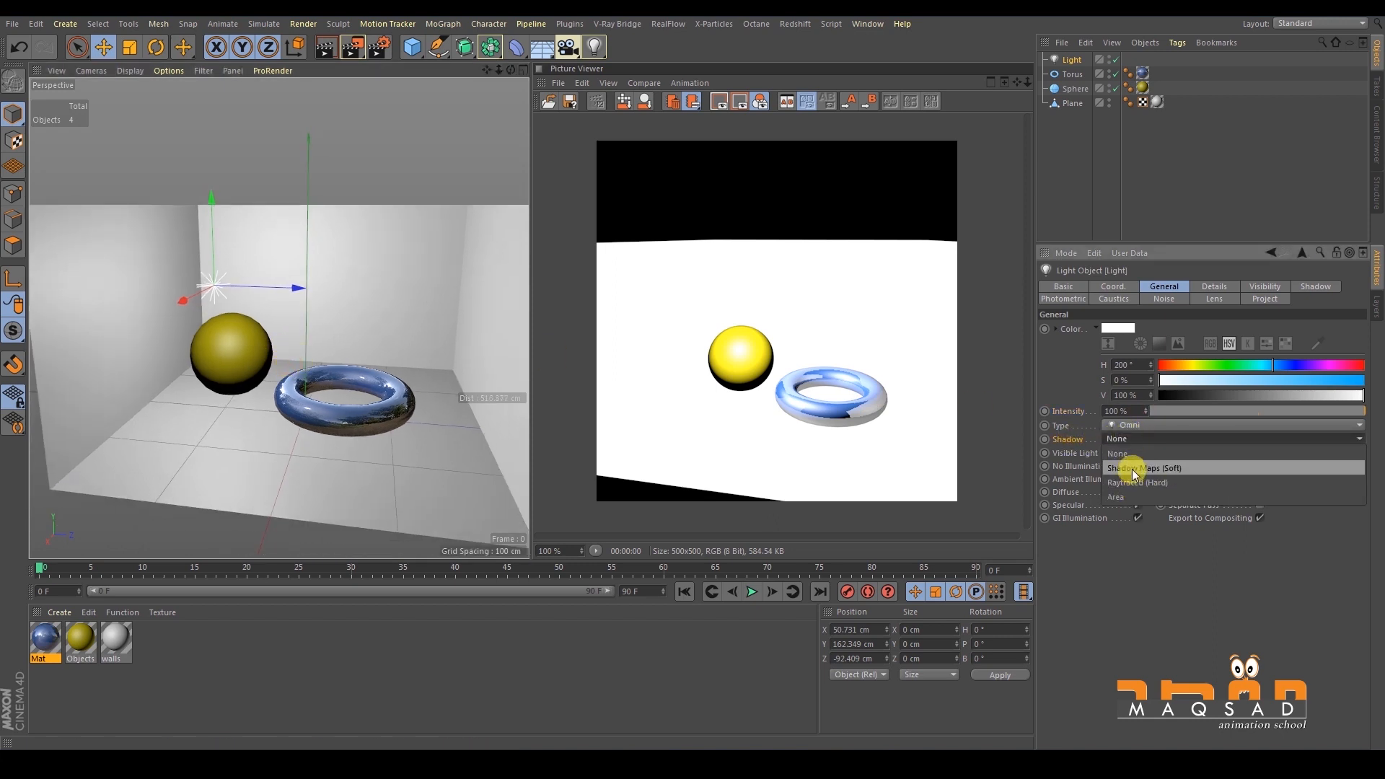
left_click(1131, 469)
scroll(281, 346, "down", 1)
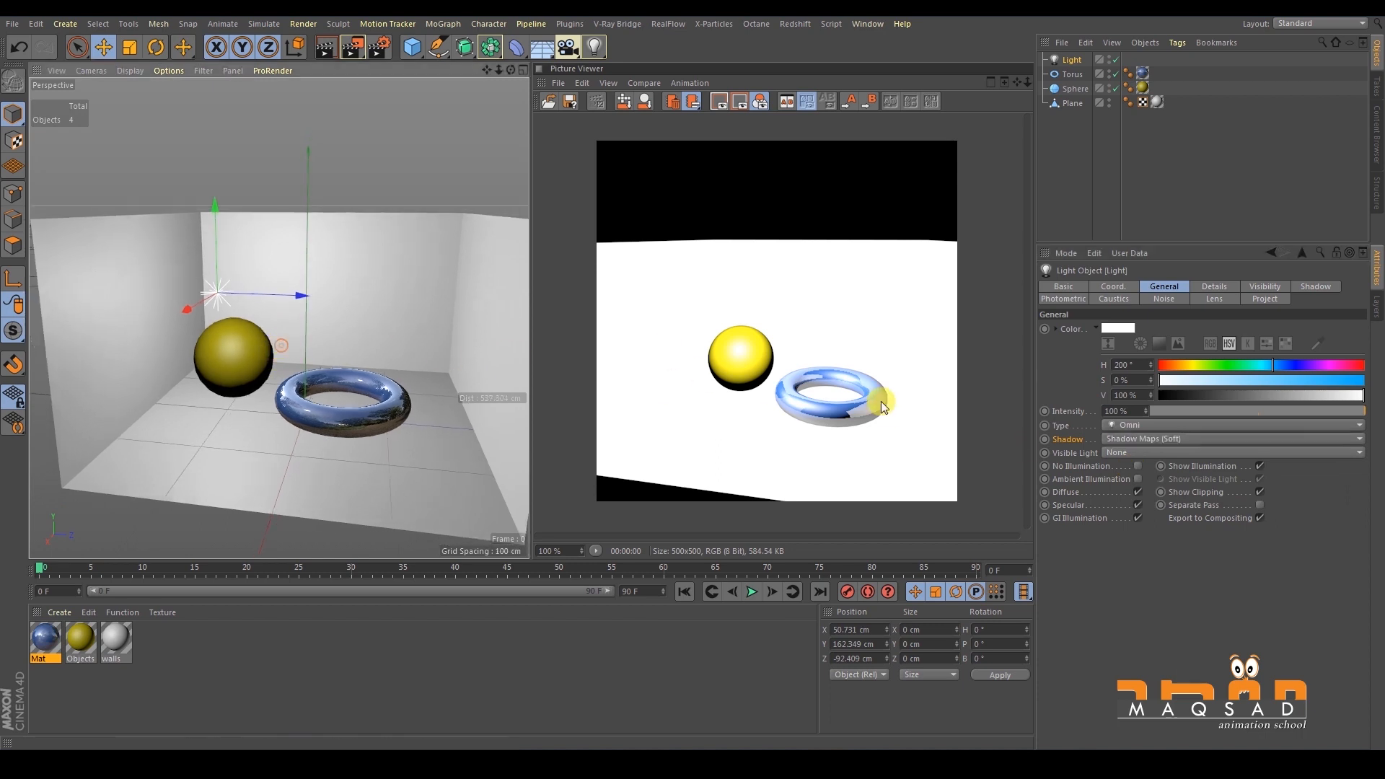
left_click(352, 47)
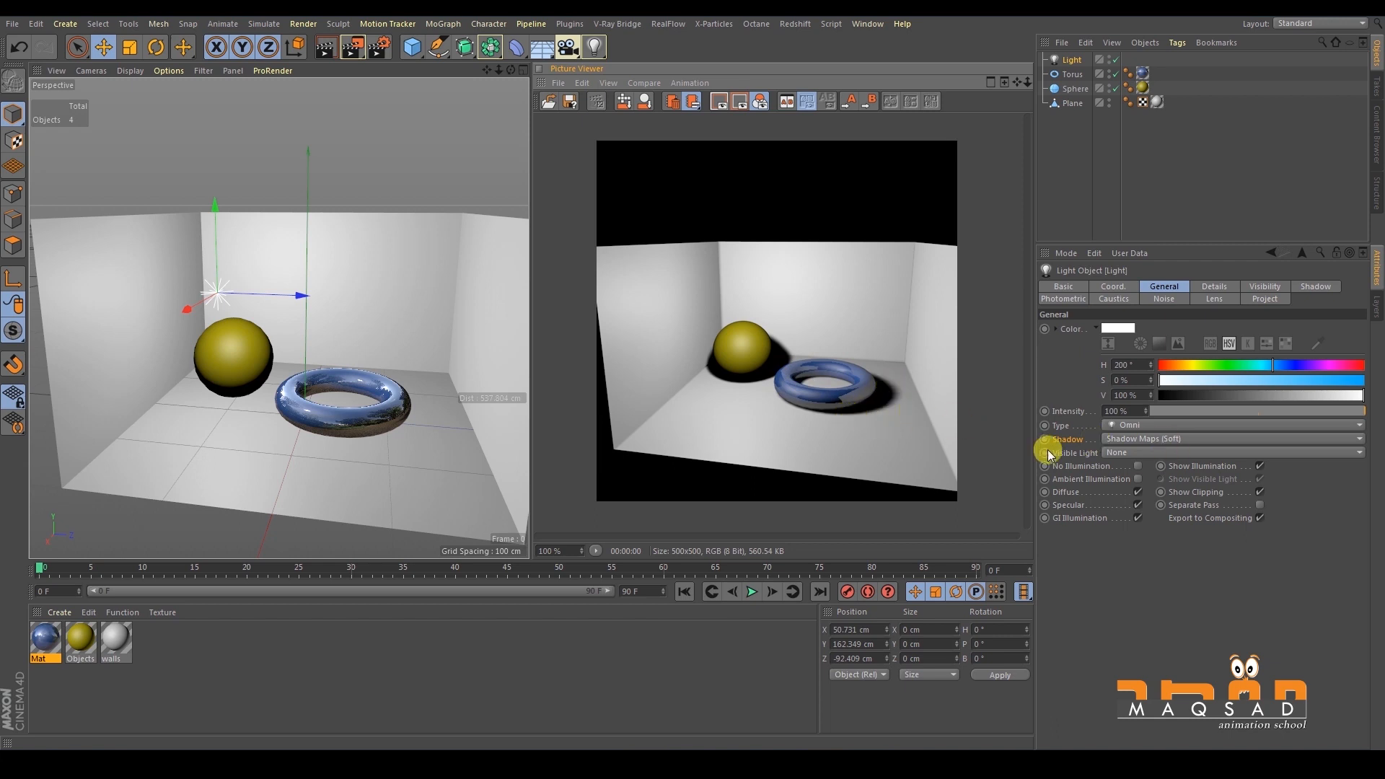
Set the light's shadow type to Raytraced (Hard), render the scene and check the light's detailed shadow settings.
left_click(1174, 440)
left_click(1176, 479)
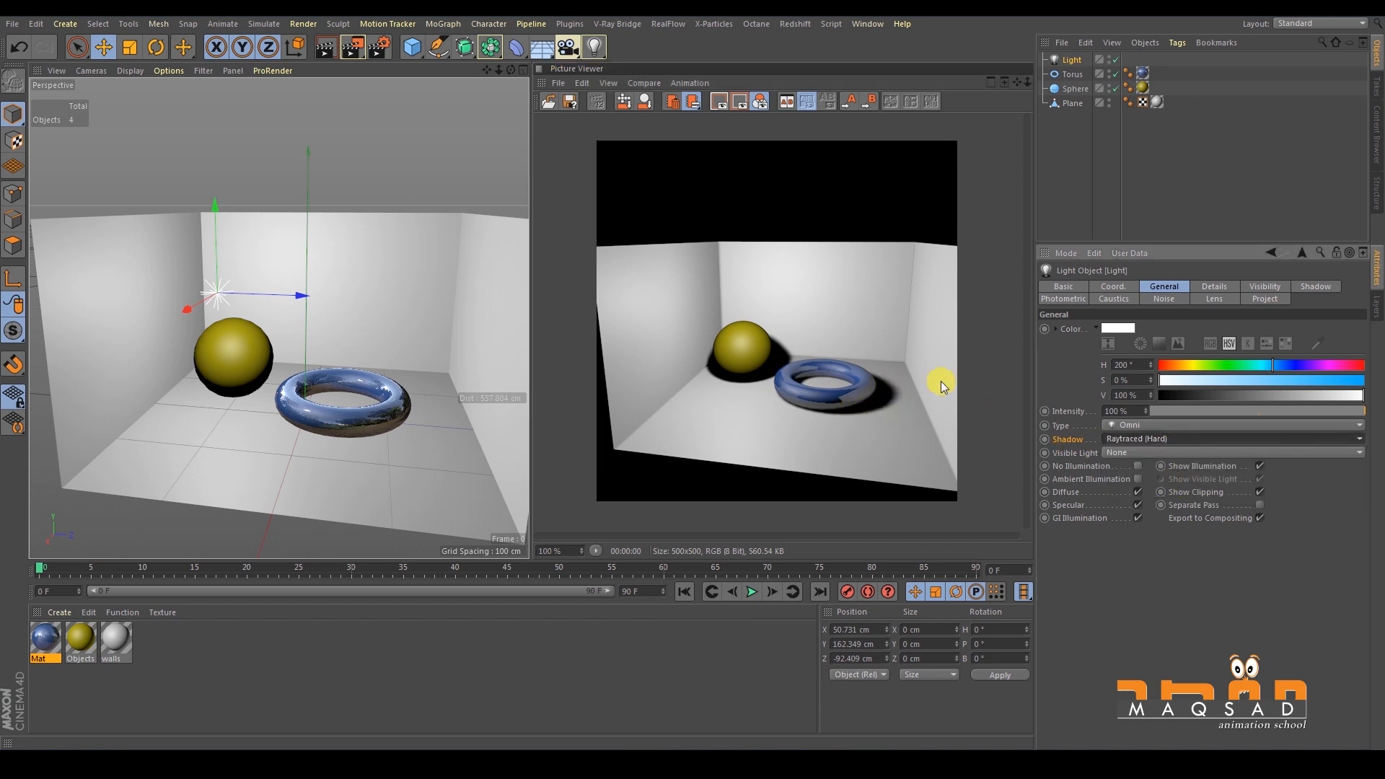
left_click(352, 47)
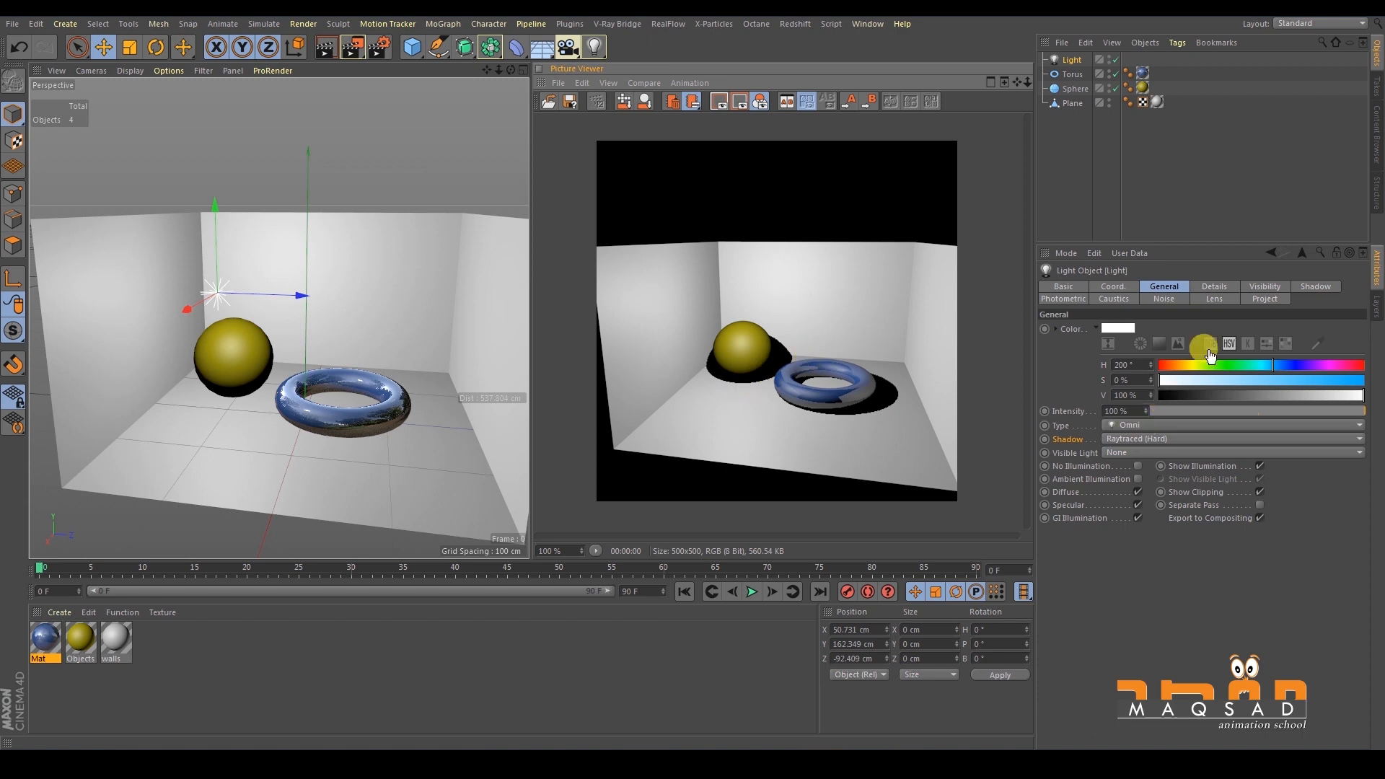
left_click(1315, 286)
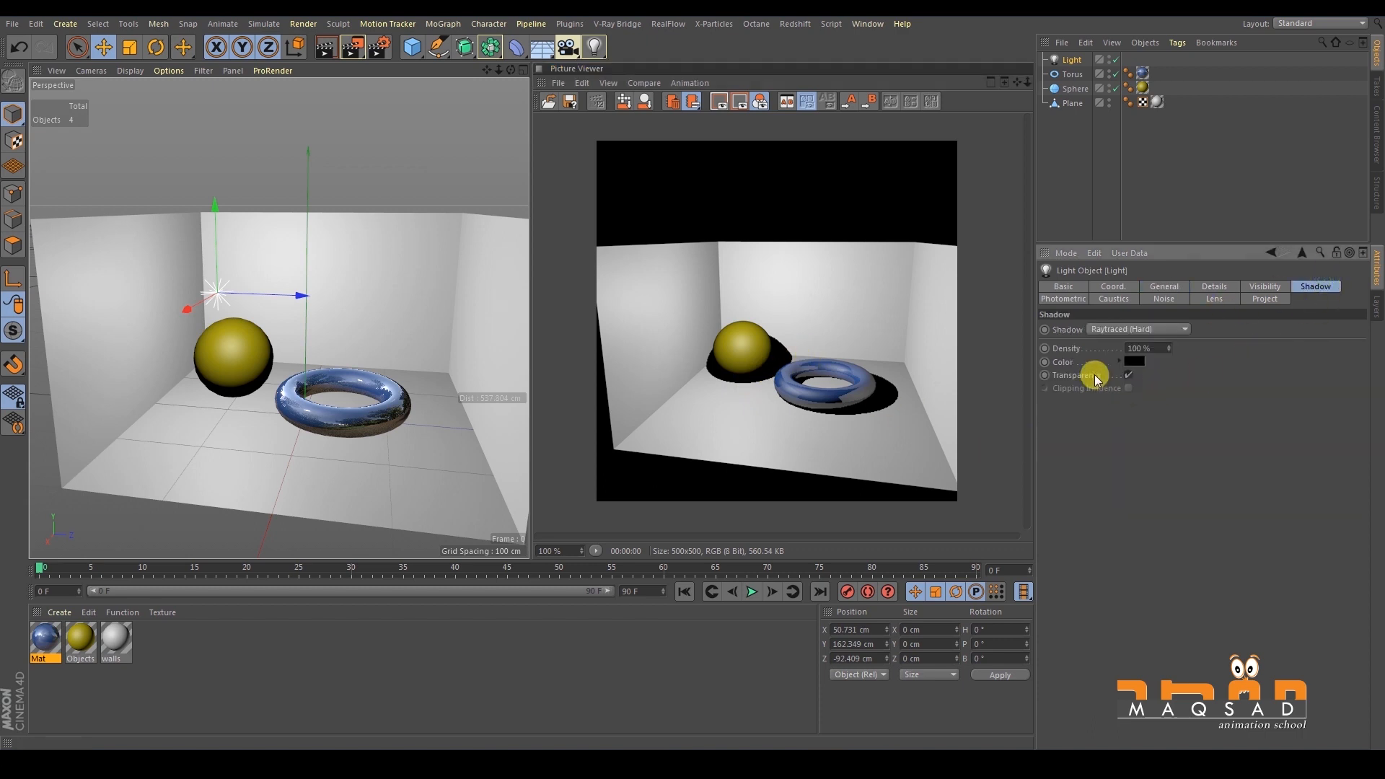
left_click(1154, 286)
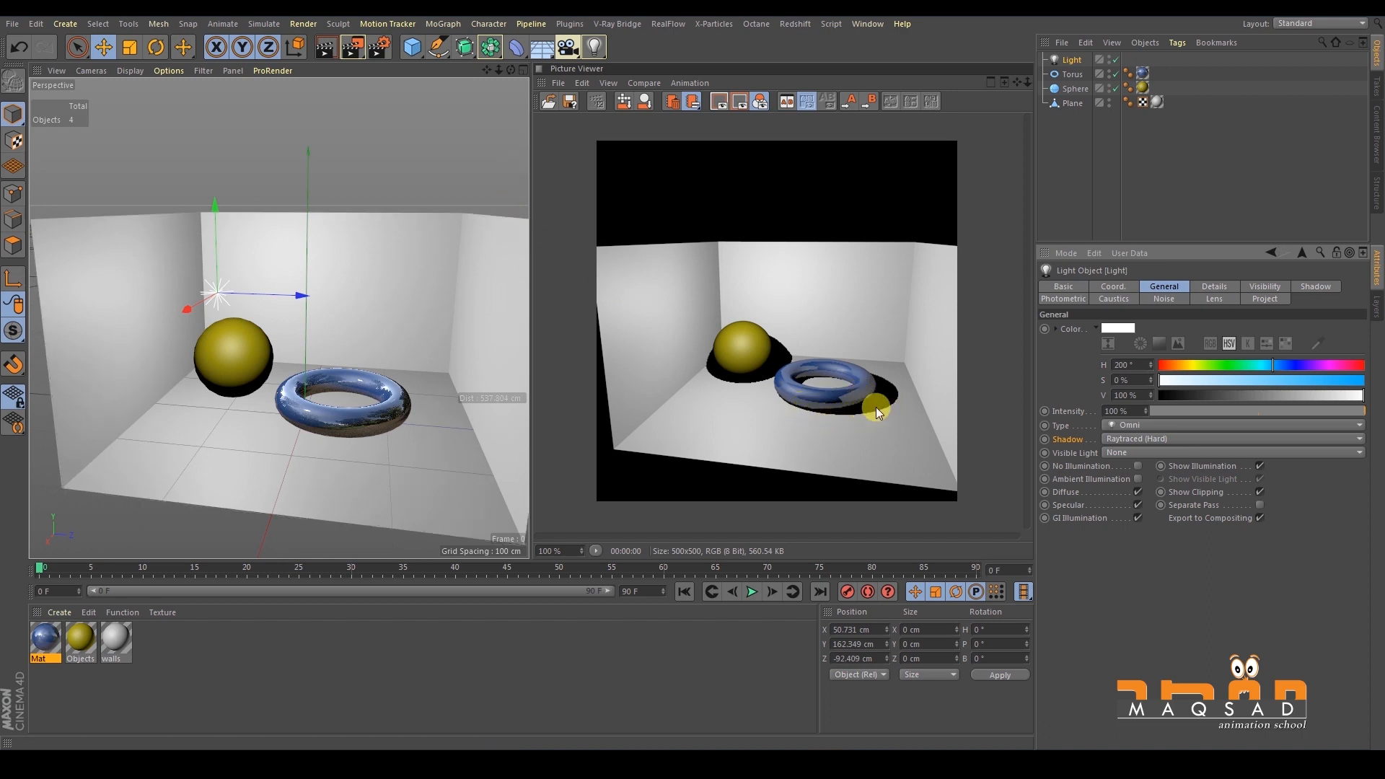
Set the anti-aliasing in the render settings to Best and render the scene again.
left_click(378, 48)
left_click_drag(394, 88, 209, 120)
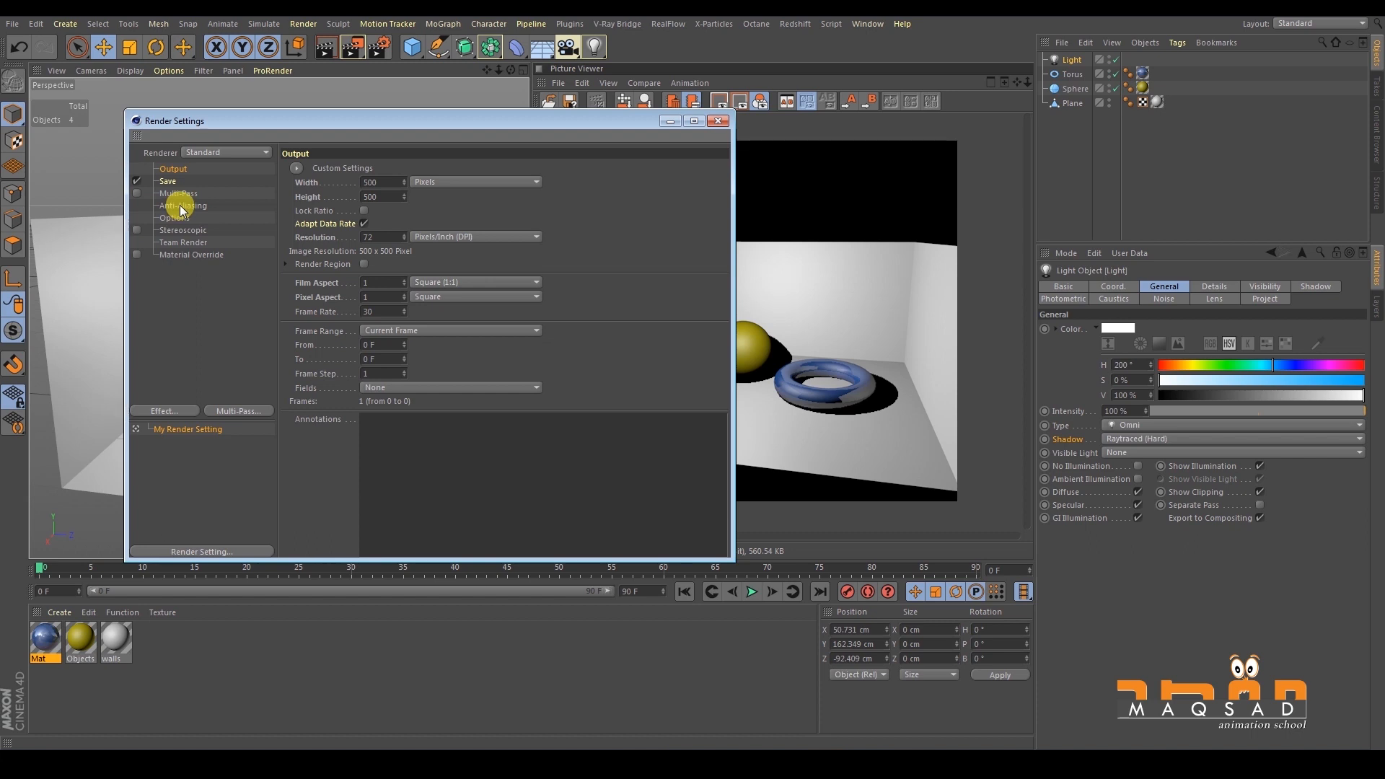
left_click(184, 206)
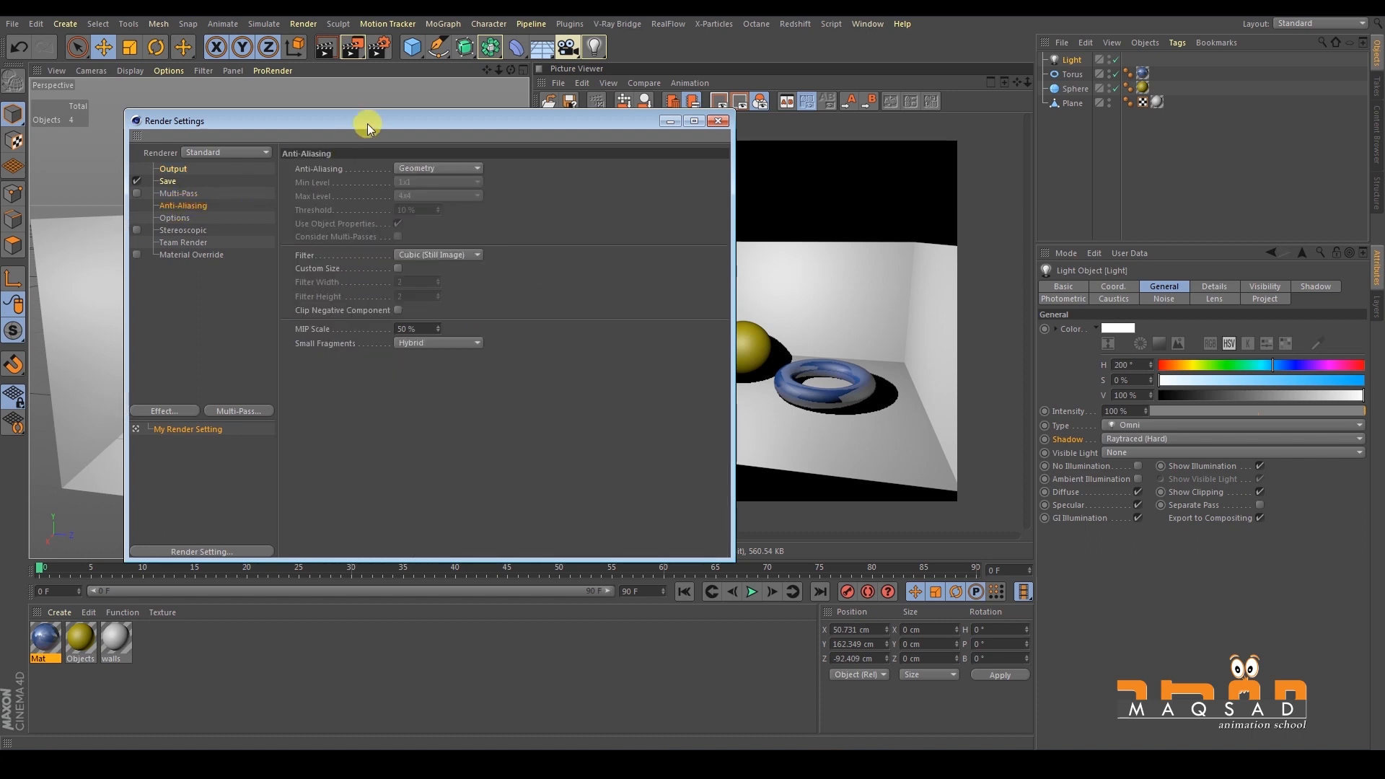
left_click_drag(372, 121, 312, 114)
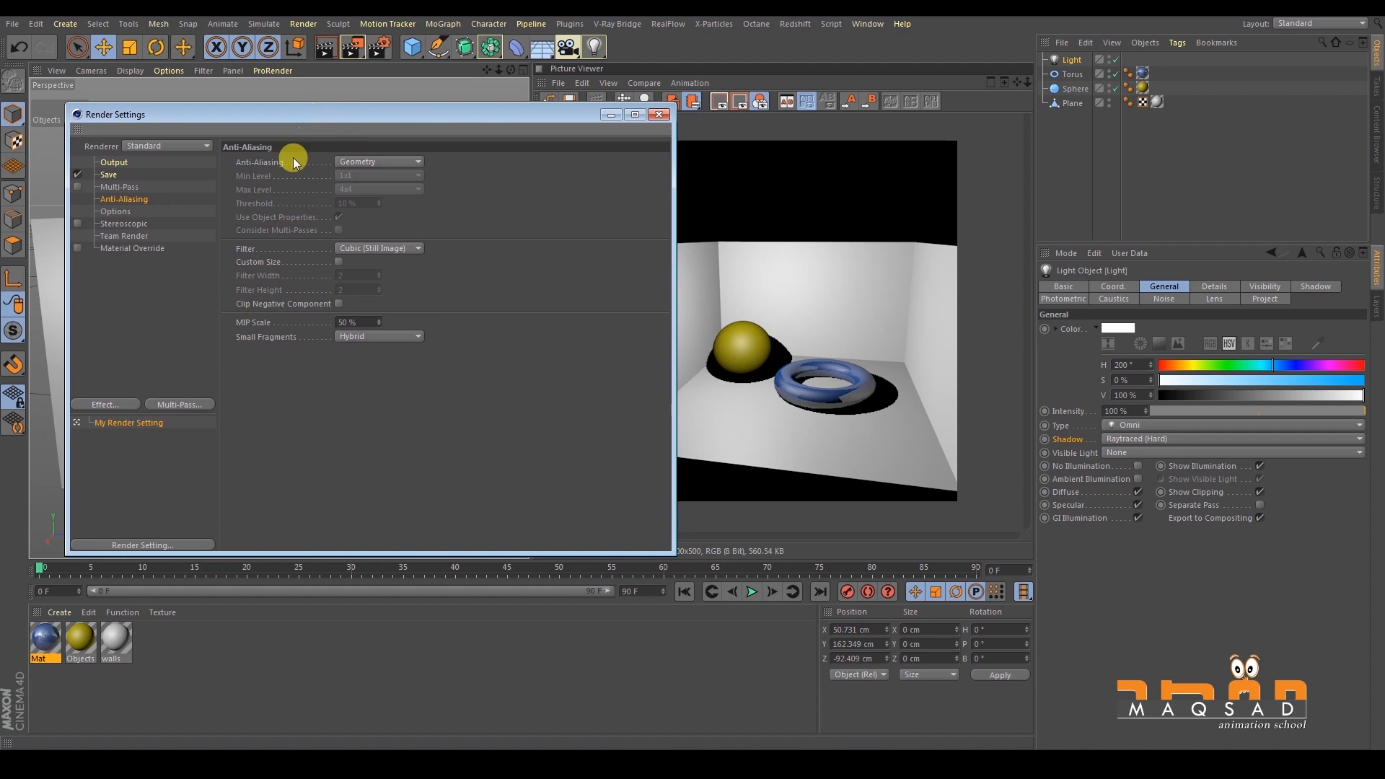
left_click(355, 164)
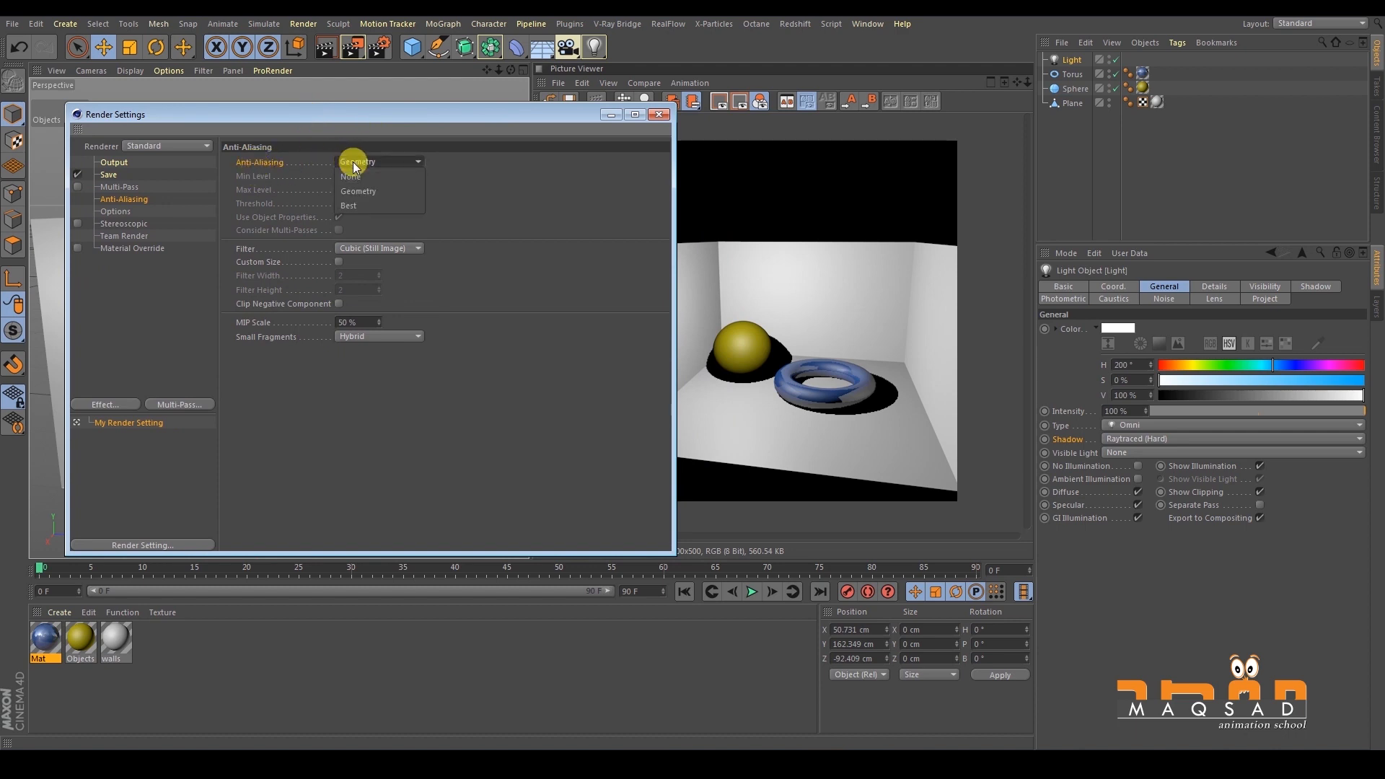
left_click(365, 205)
left_click_drag(413, 114, 398, 140)
left_click(348, 49)
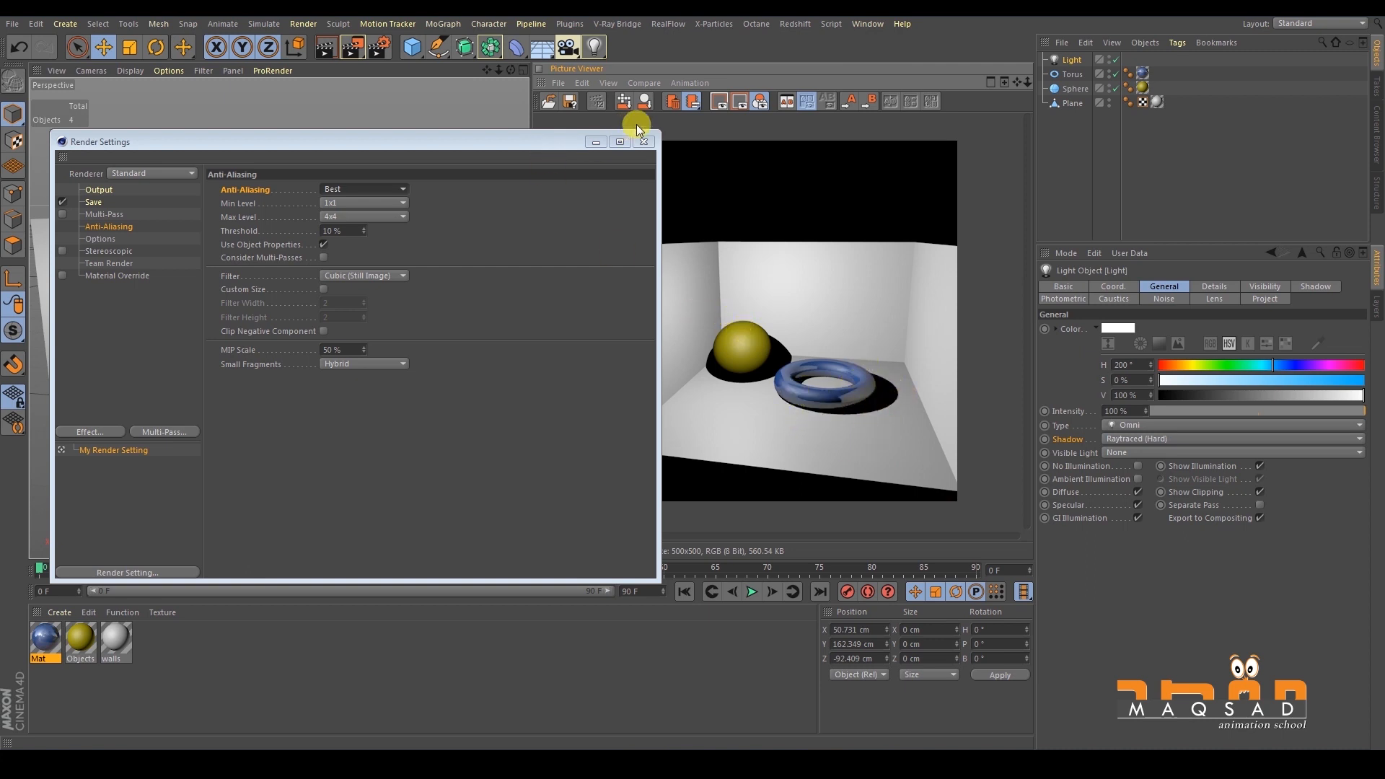
left_click(643, 141)
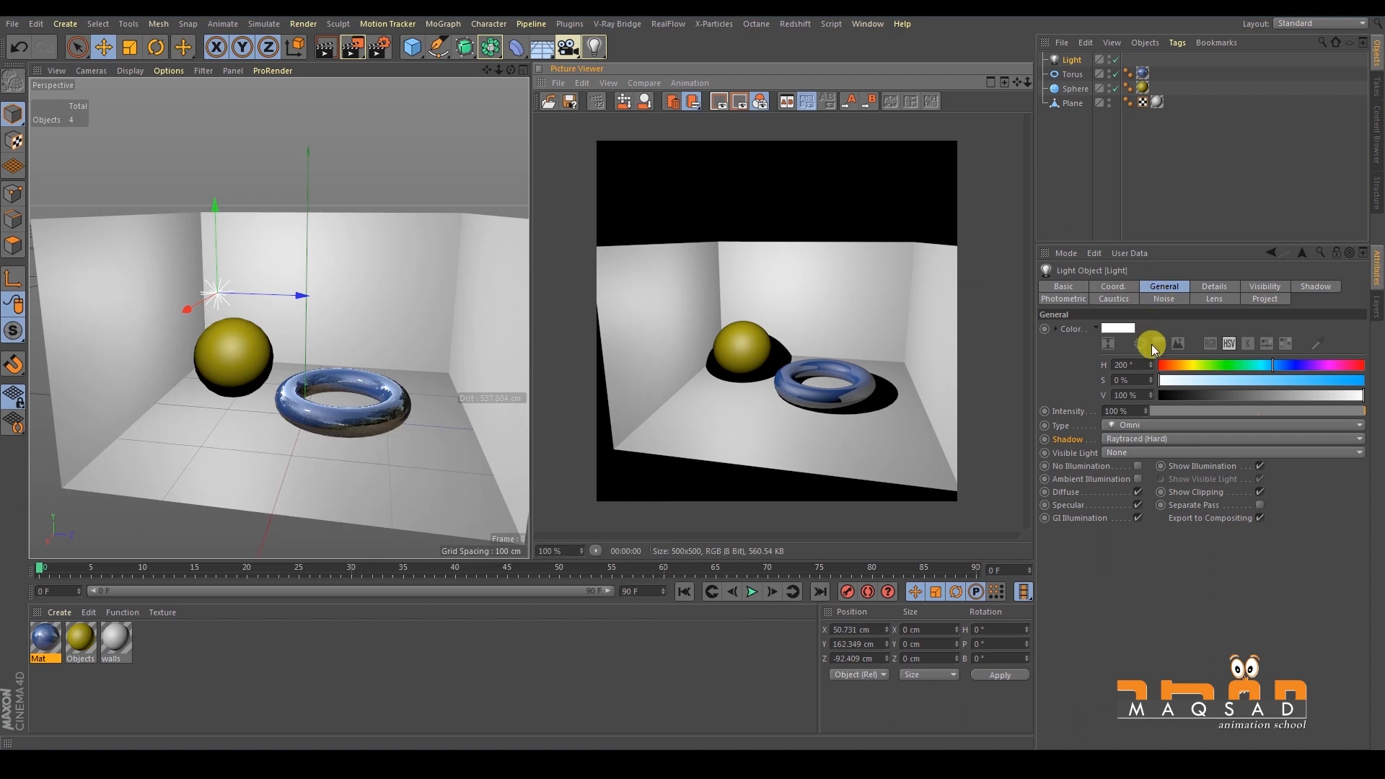
Set the light's shadow type to Area and its Visible Light option to Visible, rendering the result.
left_click(1129, 439)
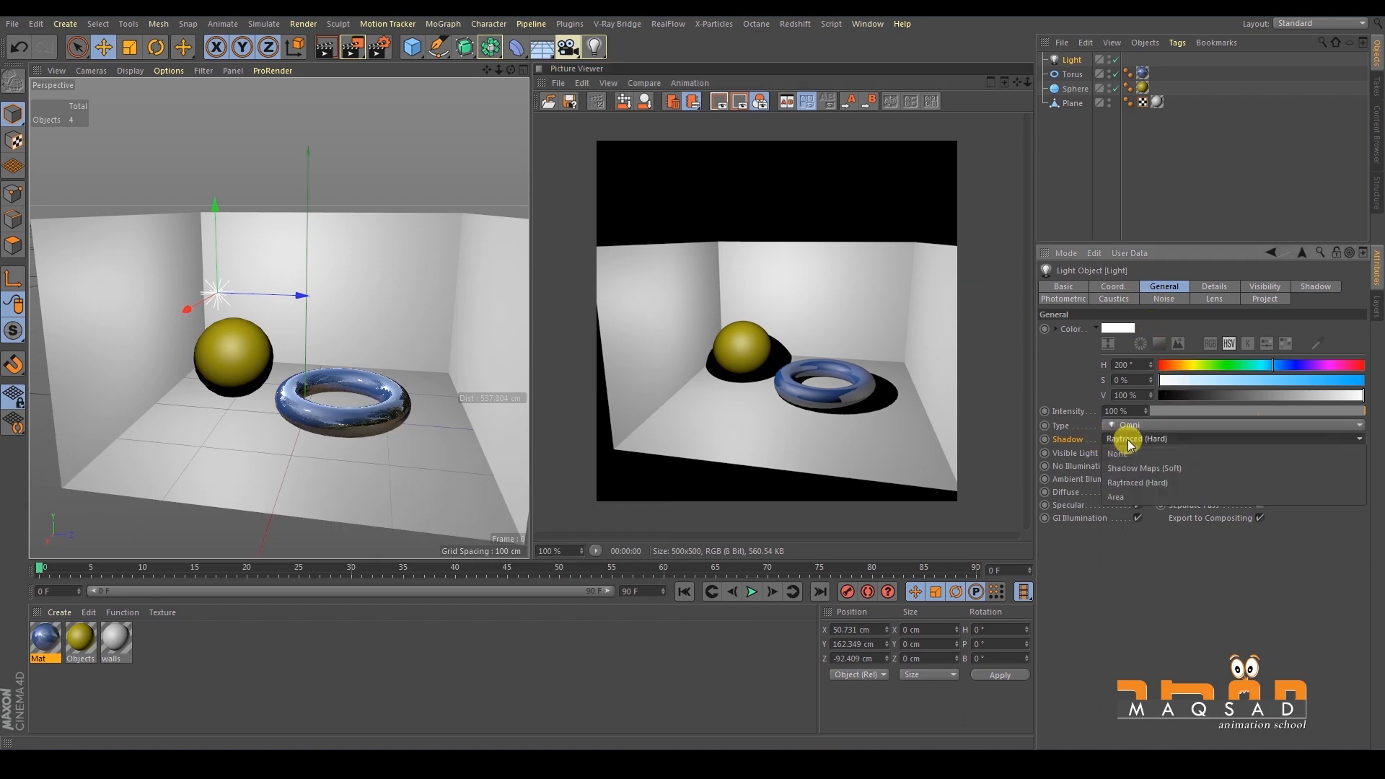
left_click(1135, 496)
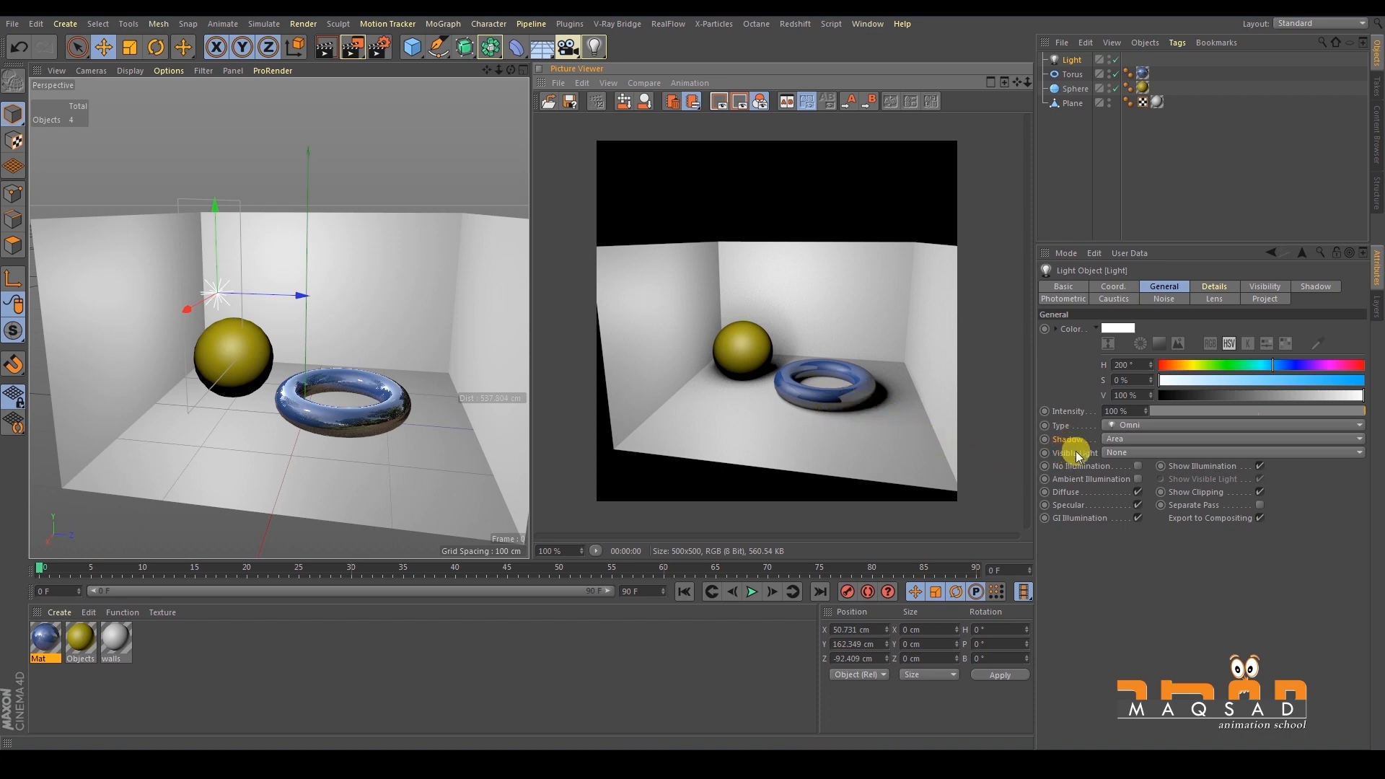
left_click(1109, 453)
left_click(1122, 479)
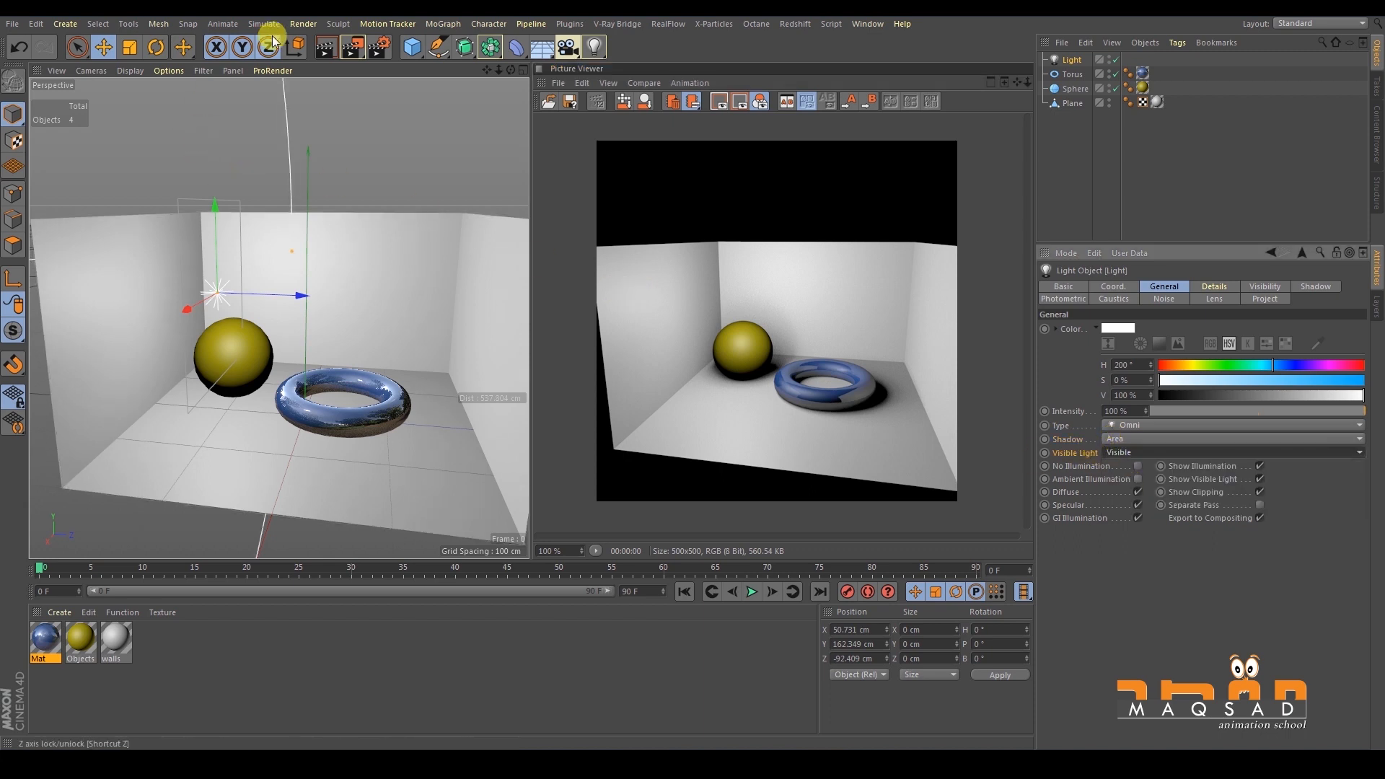
left_click(353, 47)
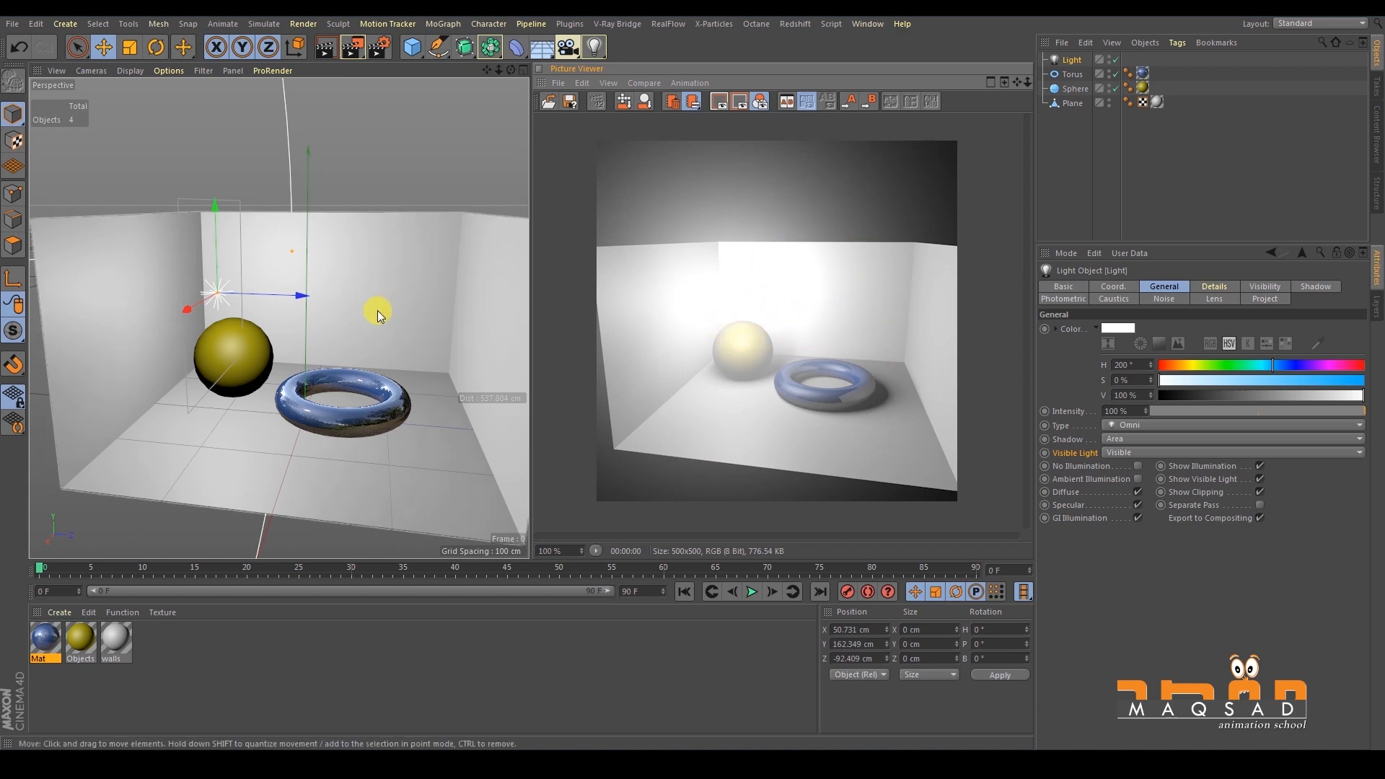
Examine the full range of the visible light around the room and render it from far away.
scroll(331, 240, "down", 5)
left_click_drag(260, 236, 301, 298, "alt")
scroll(329, 353, "down", 5)
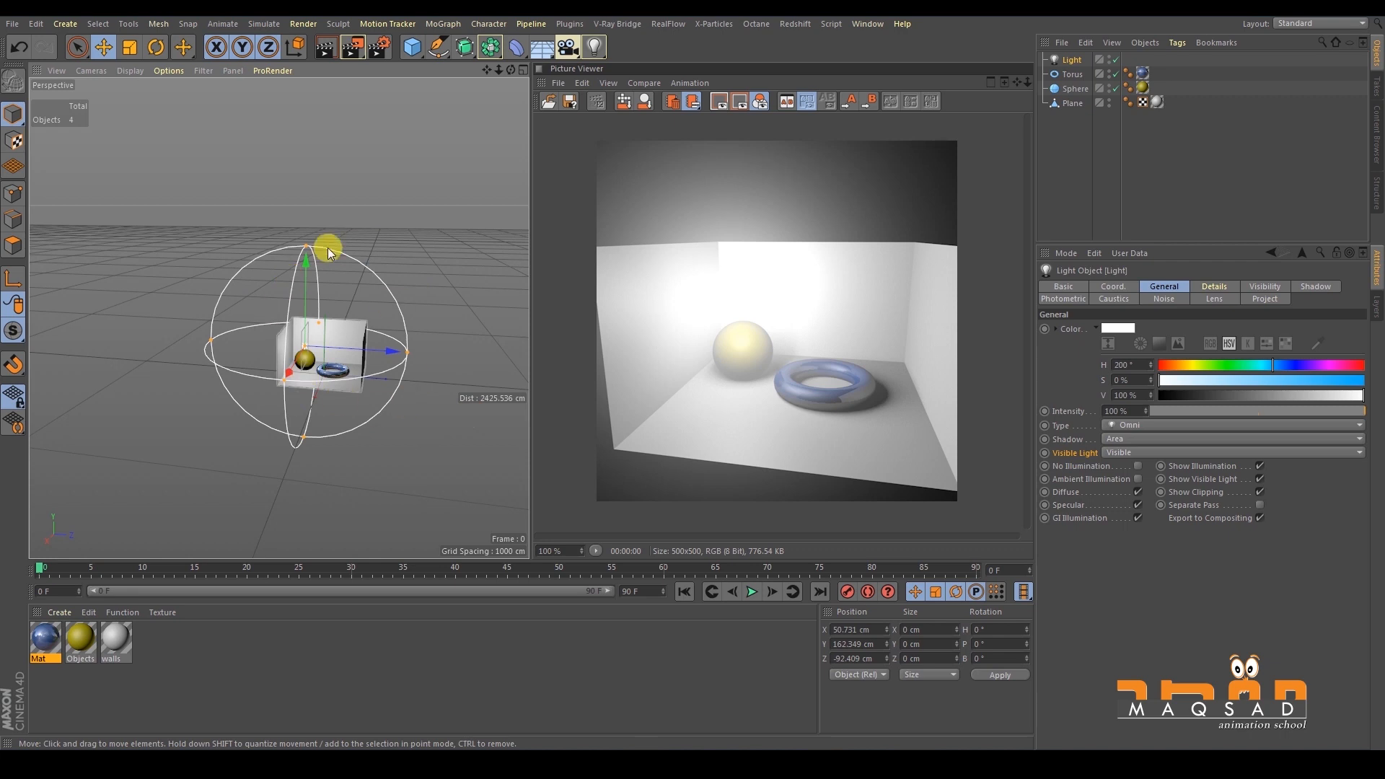
mouse_move(309, 346)
left_mouse_down("alt")
mouse_move(257, 351)
mouse_move(427, 361)
mouse_move(317, 358)
left_mouse_up("alt")
middle_click_drag(316, 355, 290, 353, "alt")
left_click_drag(290, 352, 291, 347, "alt")
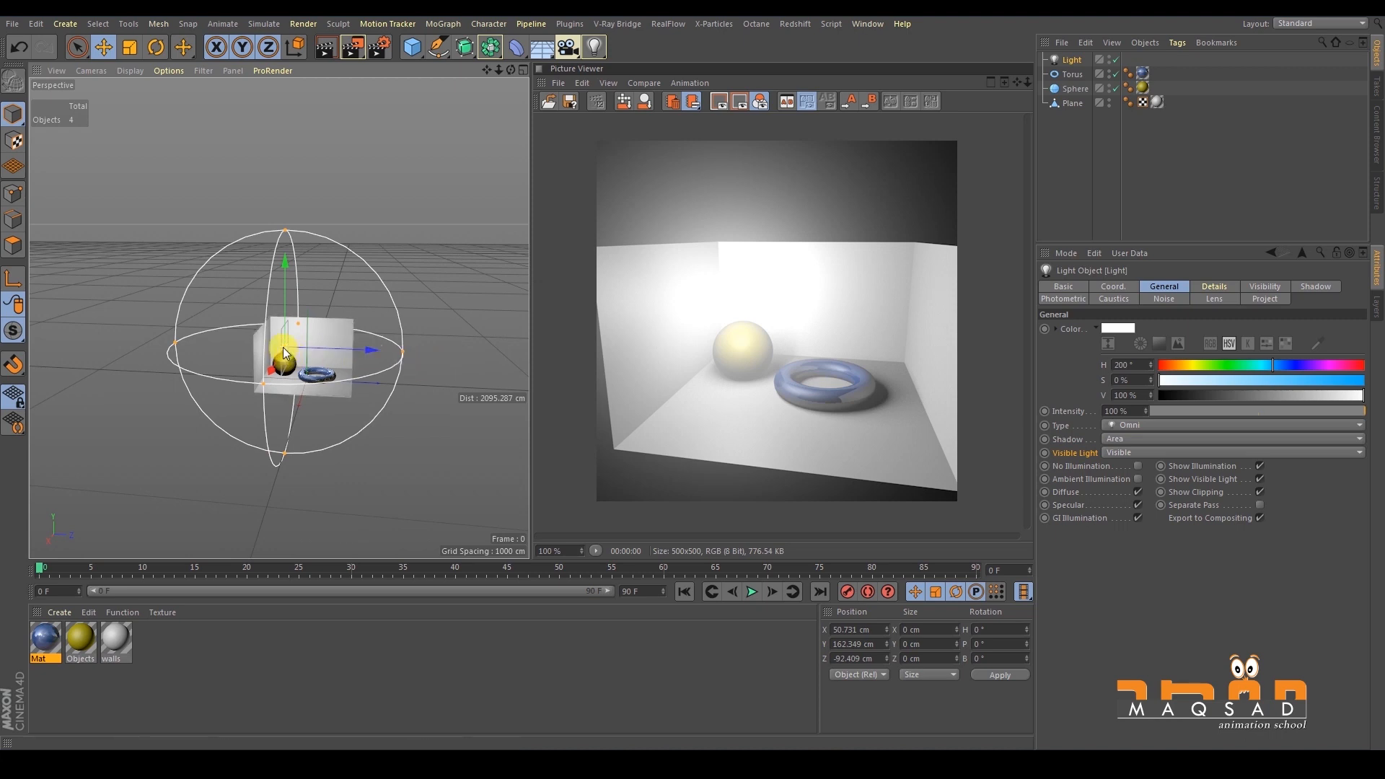
scroll(289, 349, "up", 2)
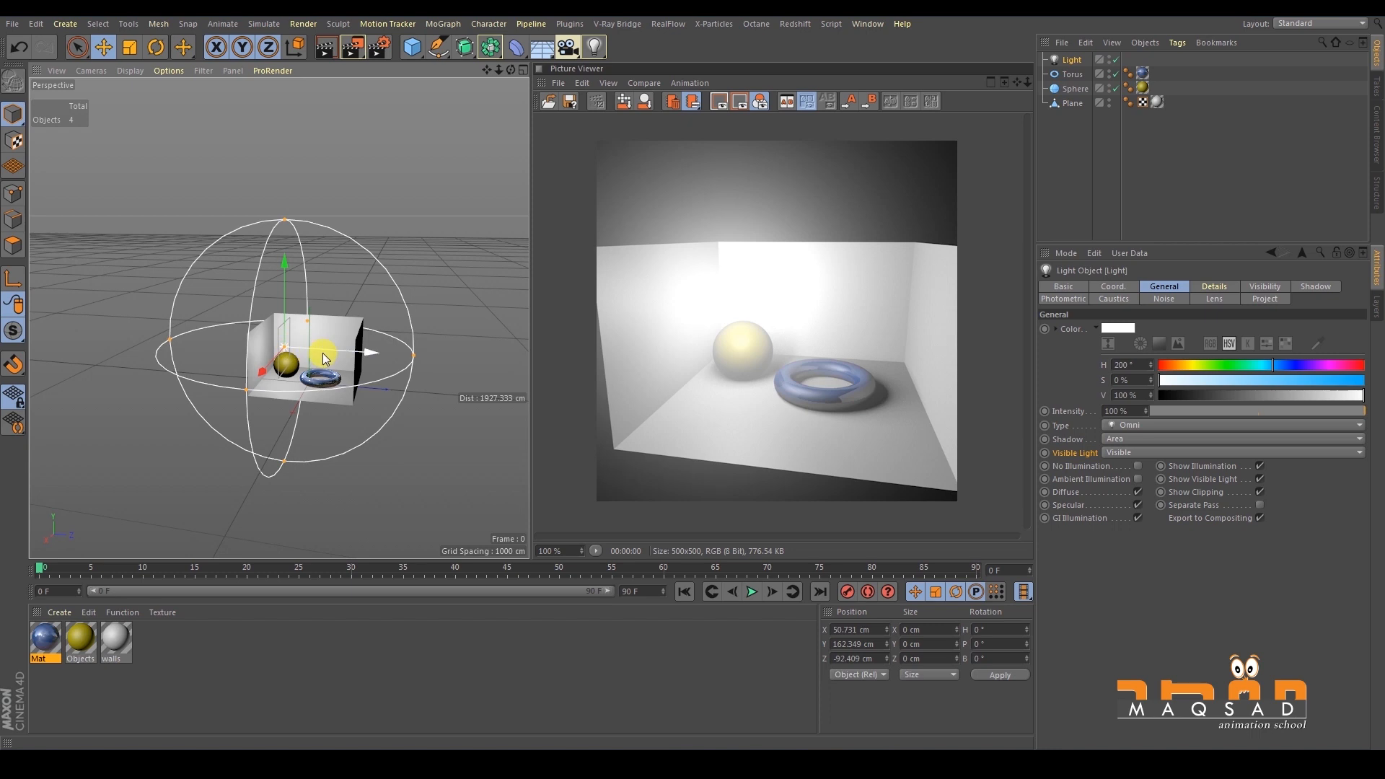
scroll(404, 358, "down", 3)
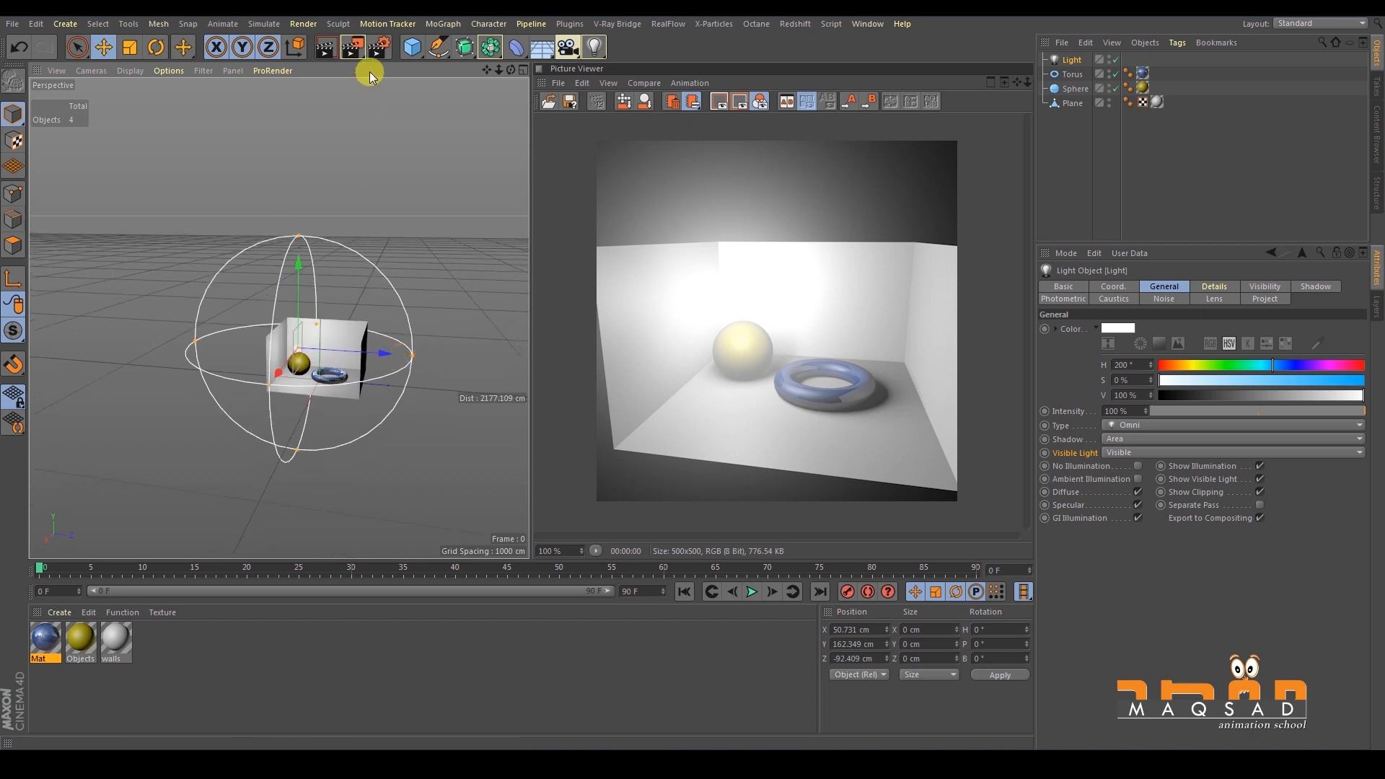
scroll(317, 190, "down", 1)
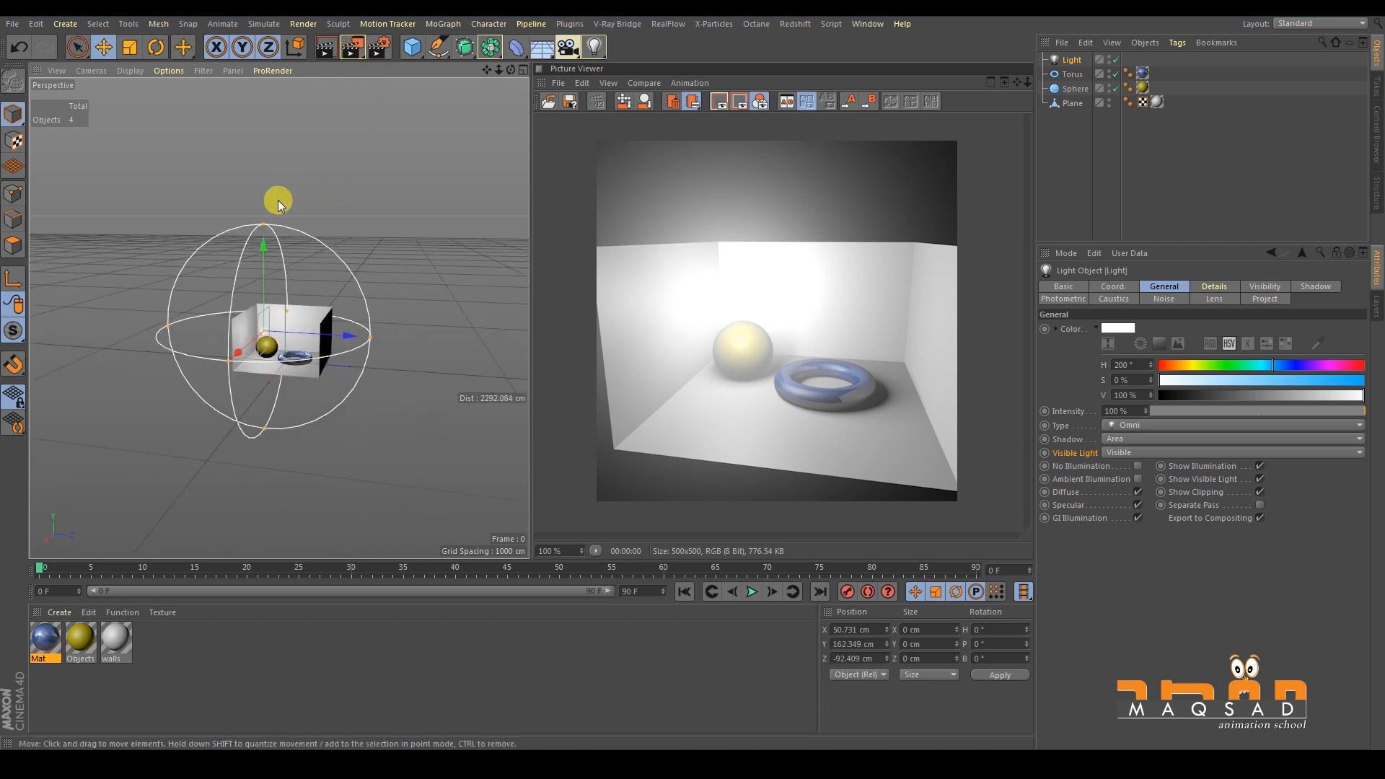
left_click(354, 49)
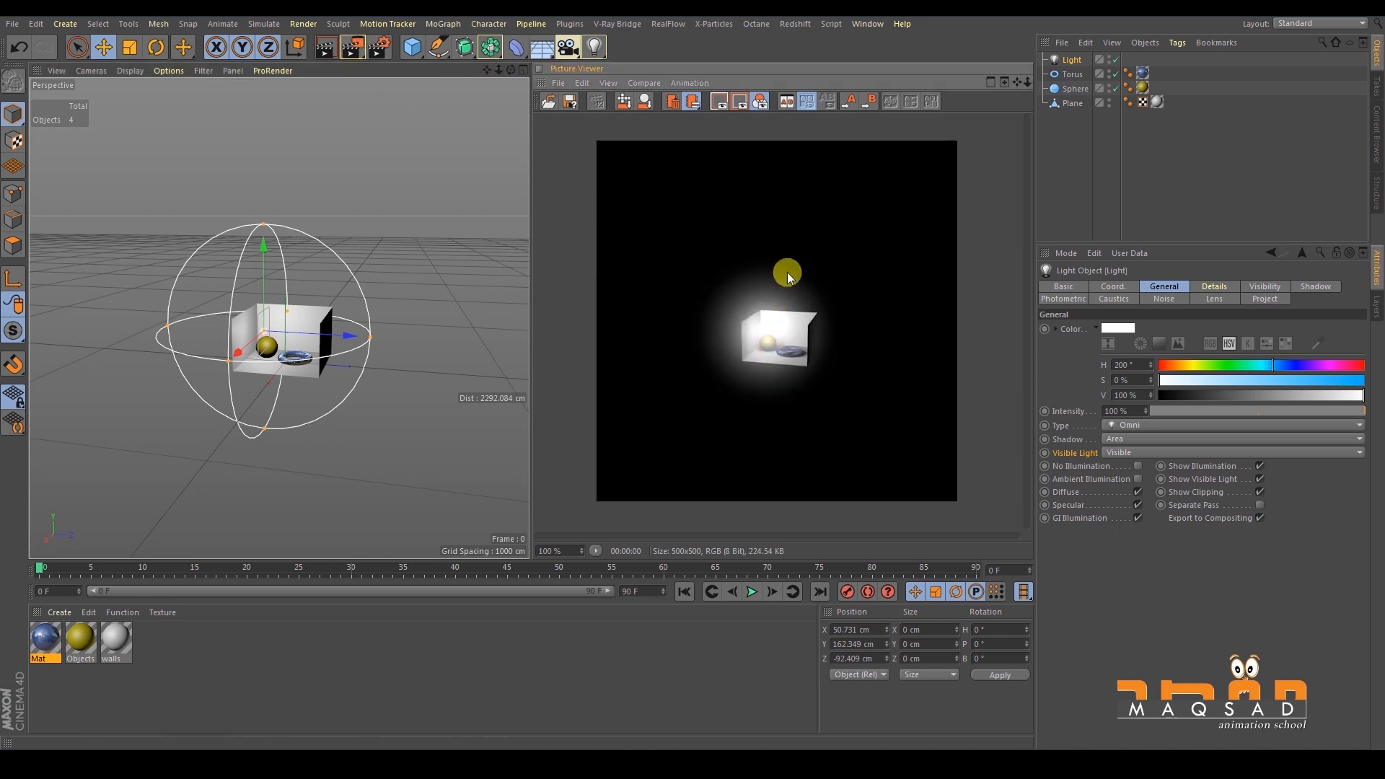
Shrink the visible light's range to a small sphere inside the room and render the scene.
left_click_drag(373, 330, 292, 318)
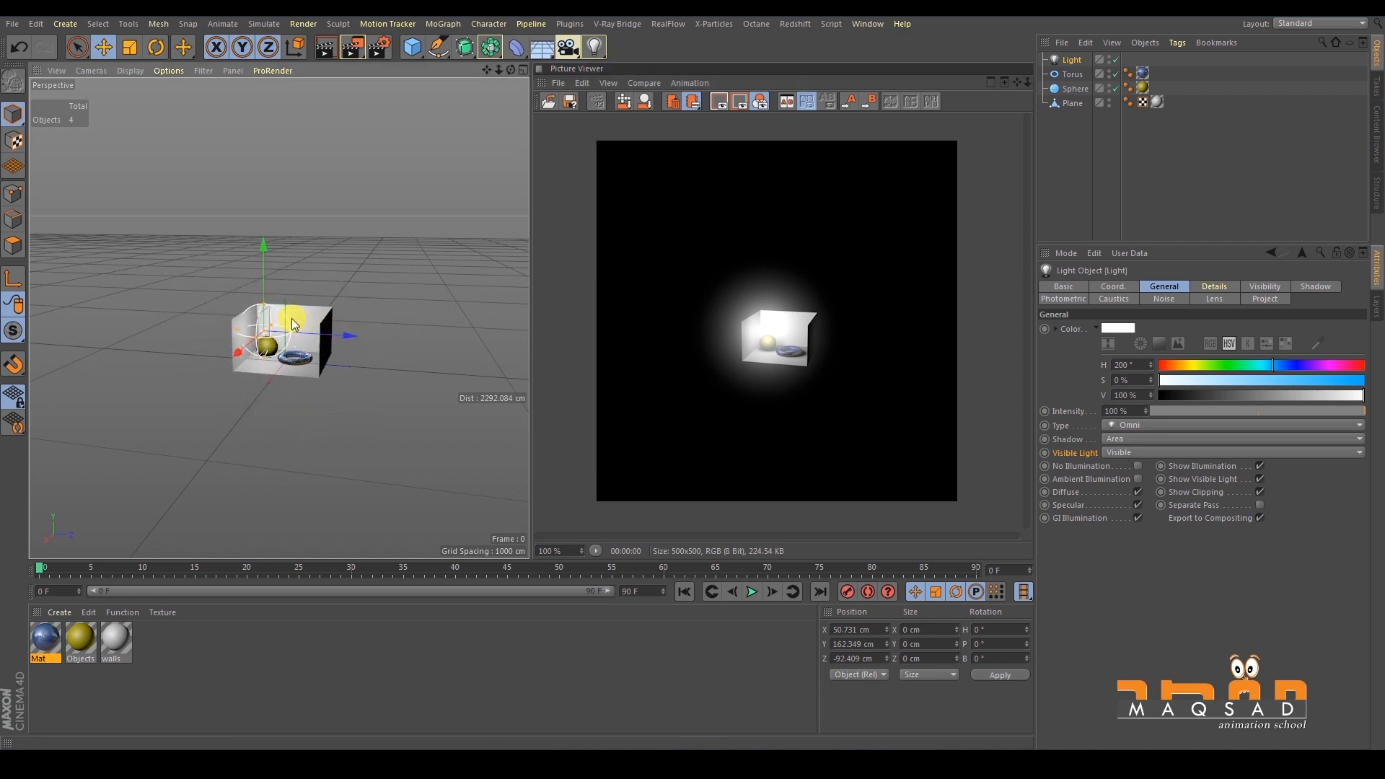
left_click(351, 49)
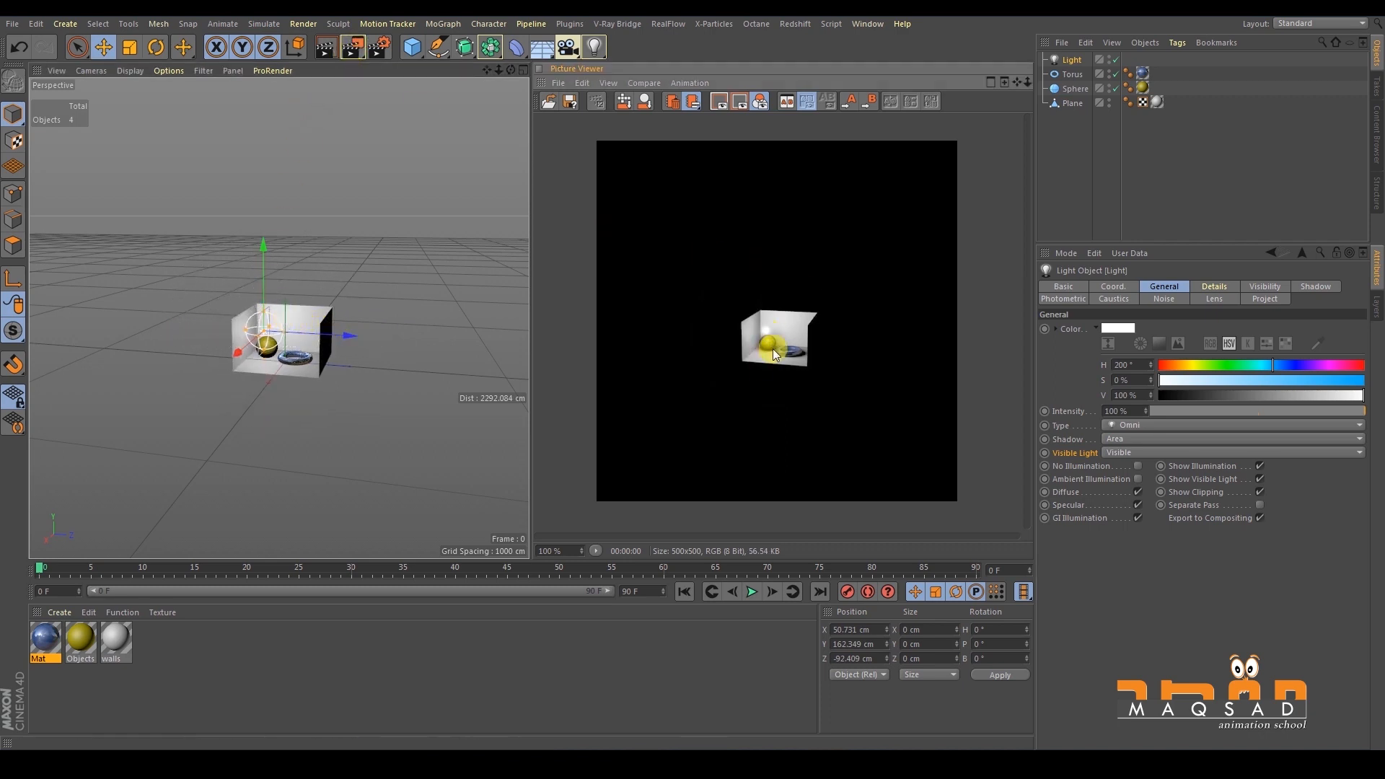
Set the light's Visible Light option back to None and render the room from closer up.
right_click_drag(254, 345, 354, 311, "alt")
left_click_drag(353, 310, 274, 323, "alt")
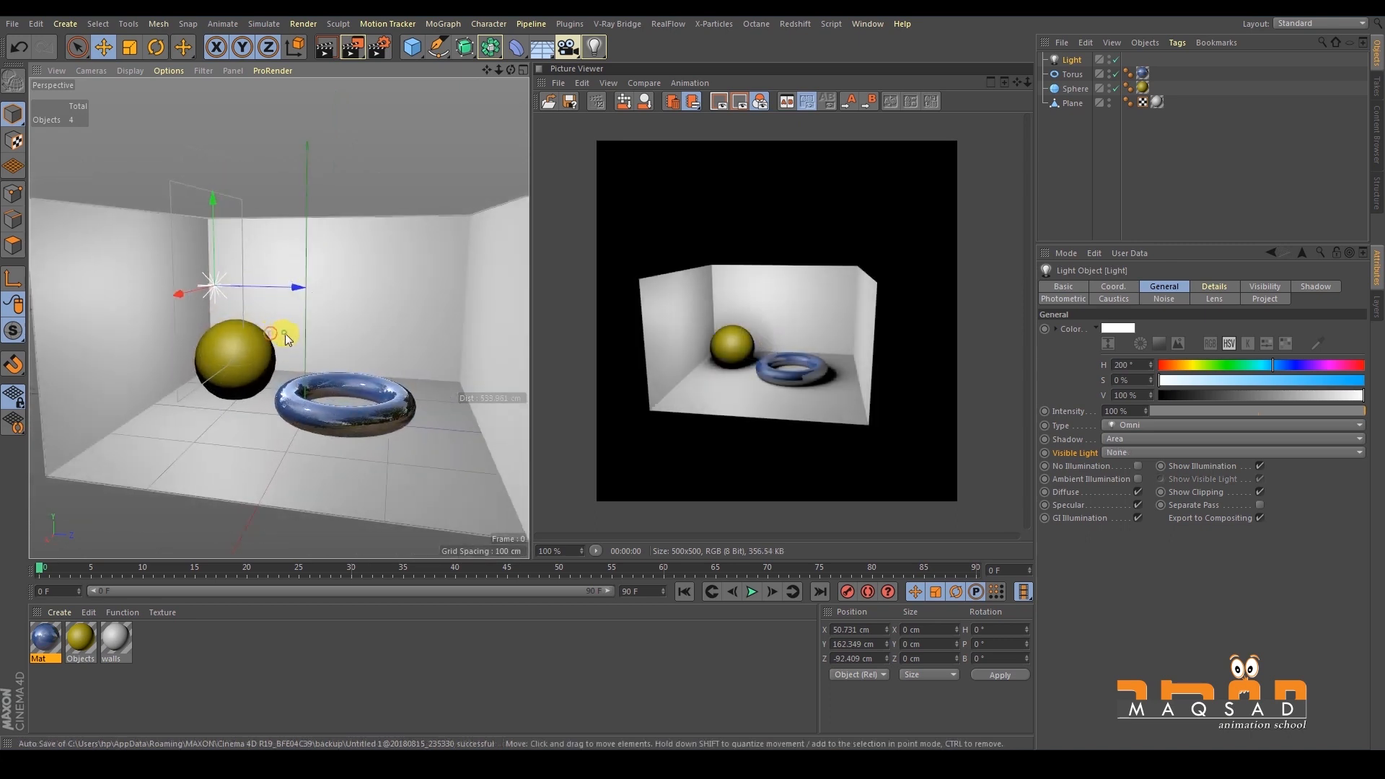
scroll(297, 336, "up", 2)
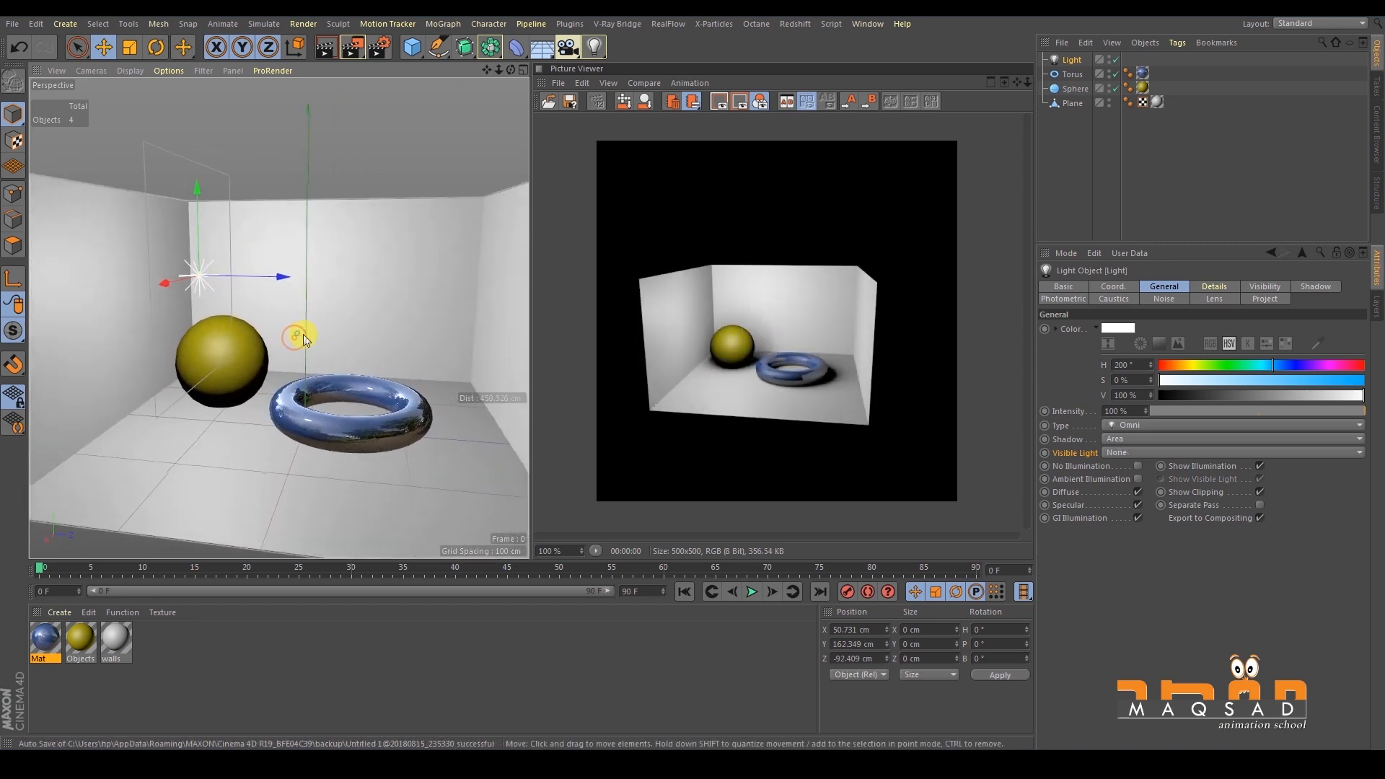
middle_click_drag(302, 331, 295, 304, "alt")
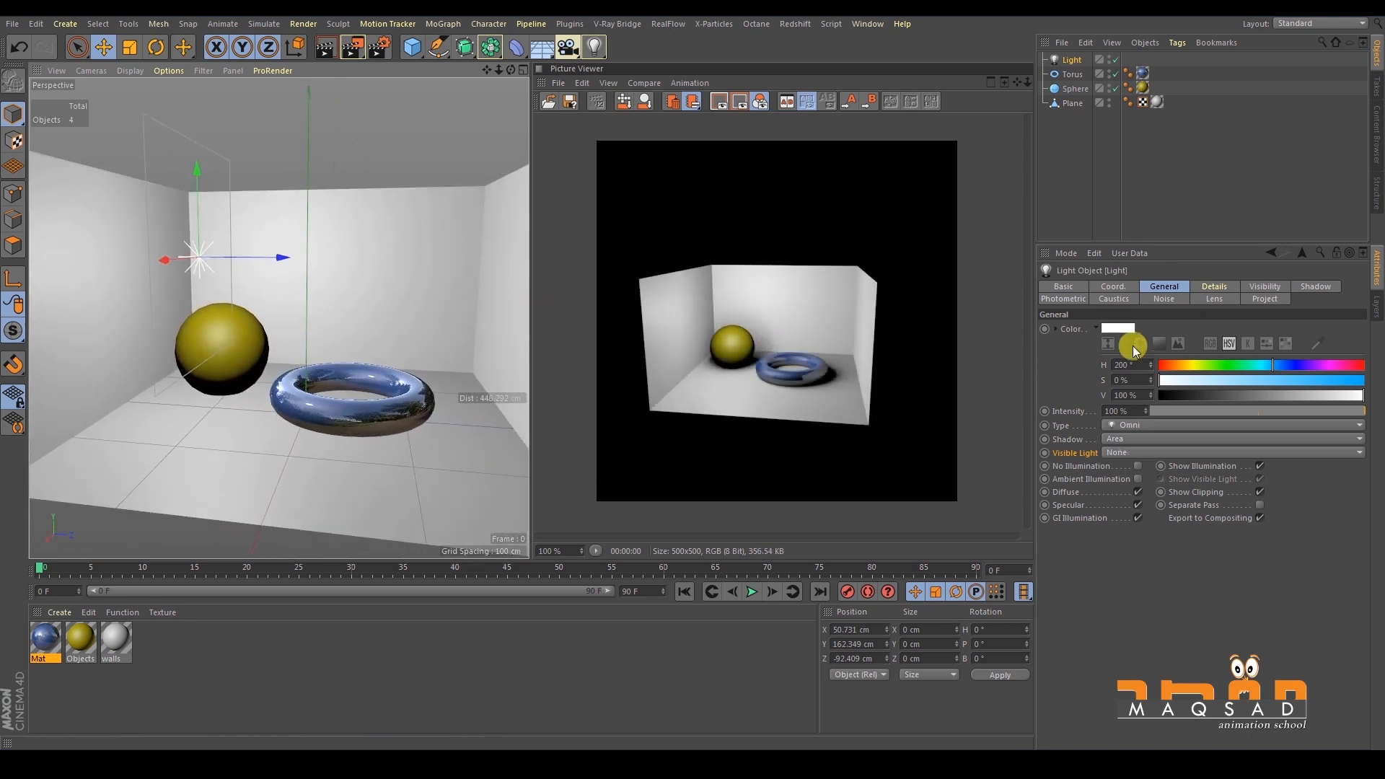
Enable No Illumination on the light and render the room.
left_click(1097, 468)
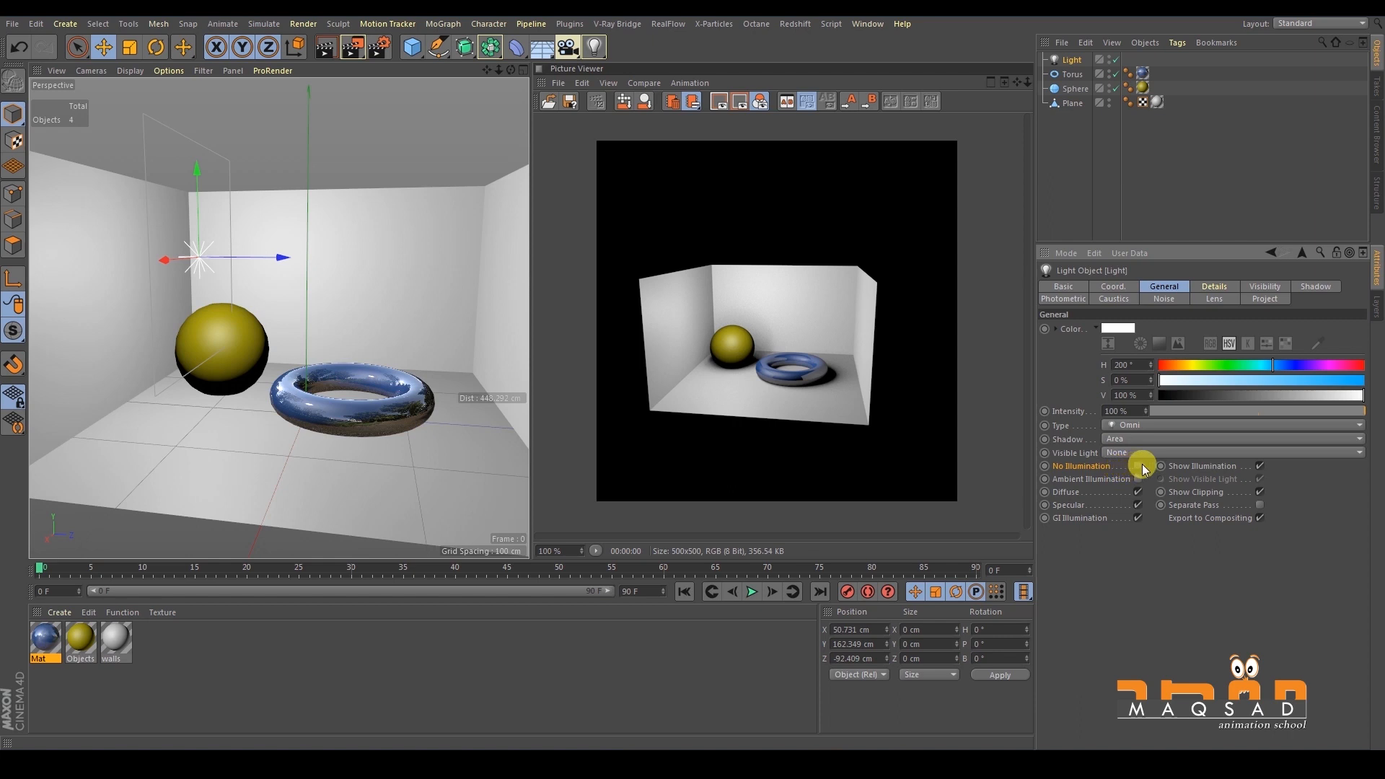
left_click(1139, 467)
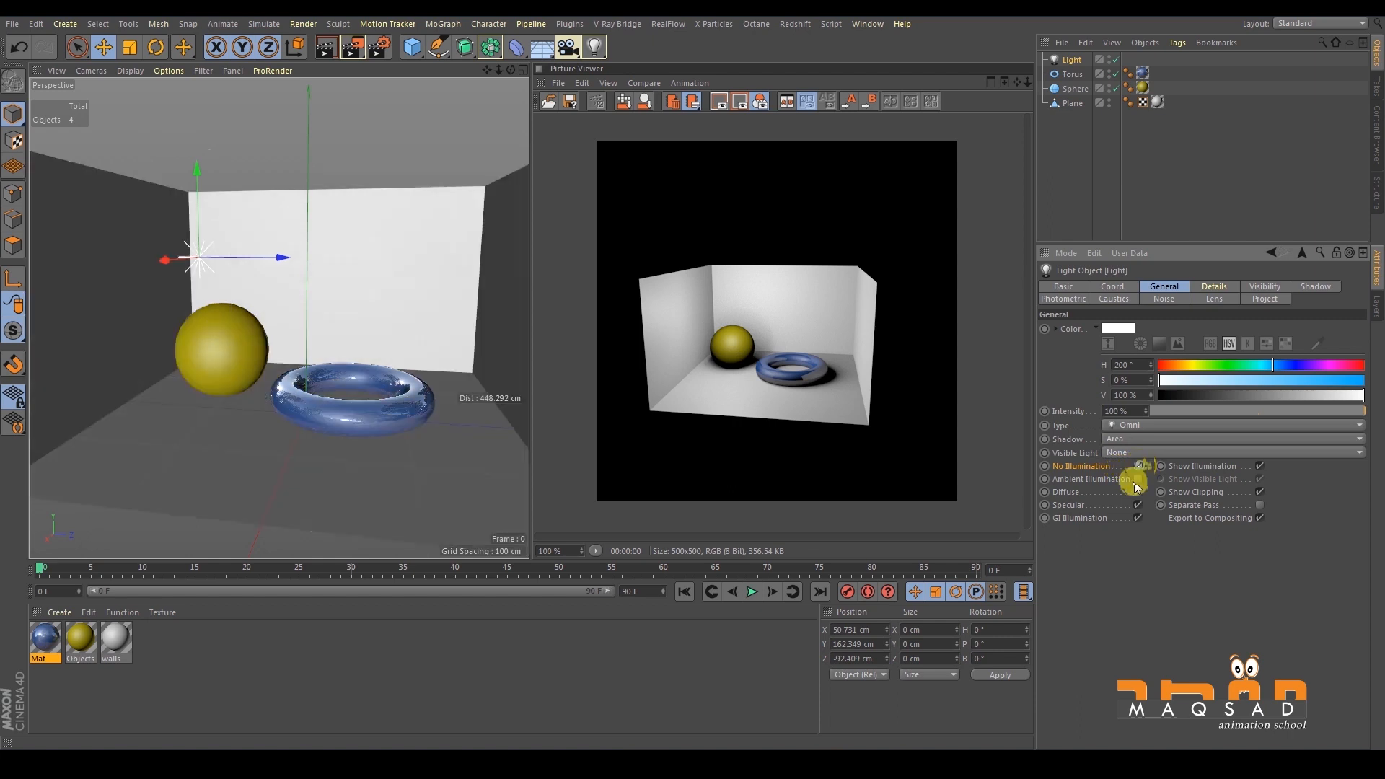
left_click(362, 55)
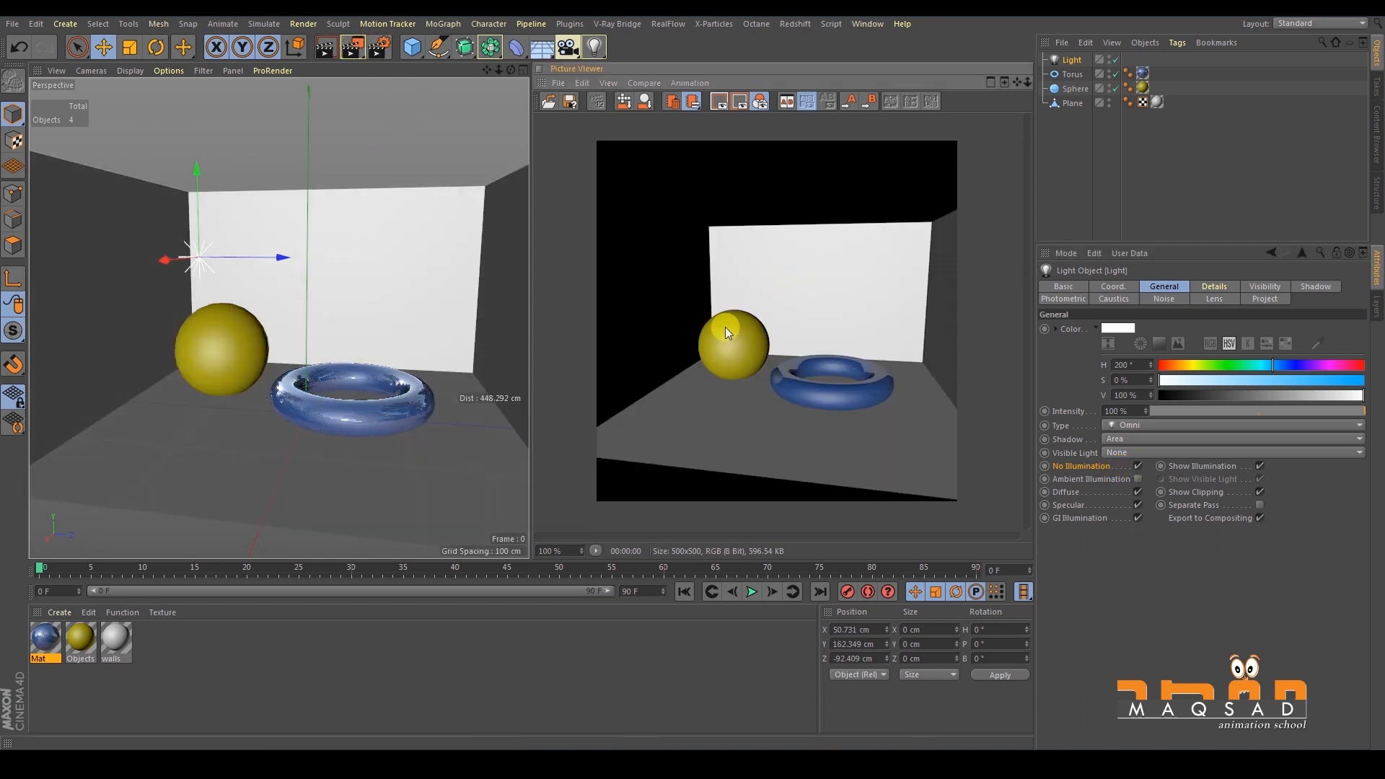
left_click_drag(349, 312, 404, 361, "alt")
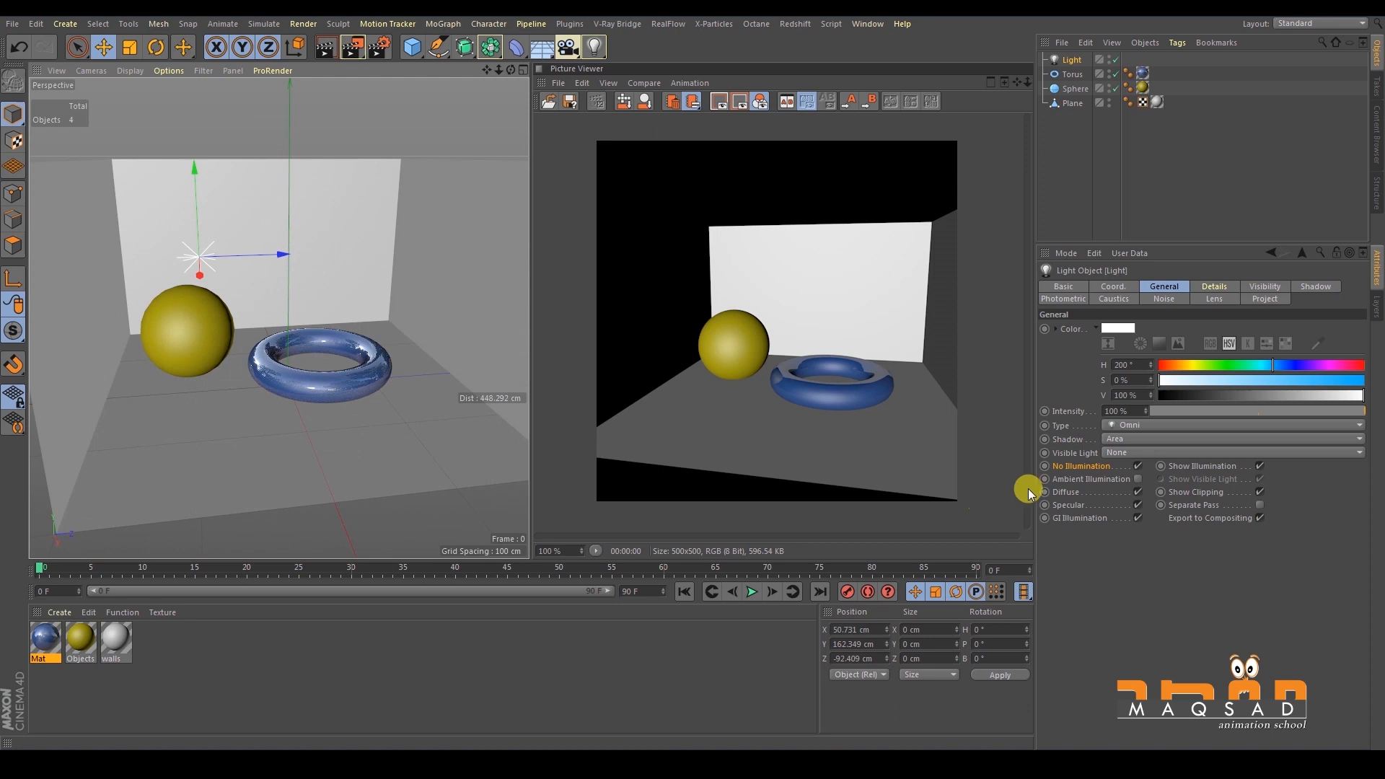
Turn off the light's No Illumination option and render the room again.
left_click(1137, 466)
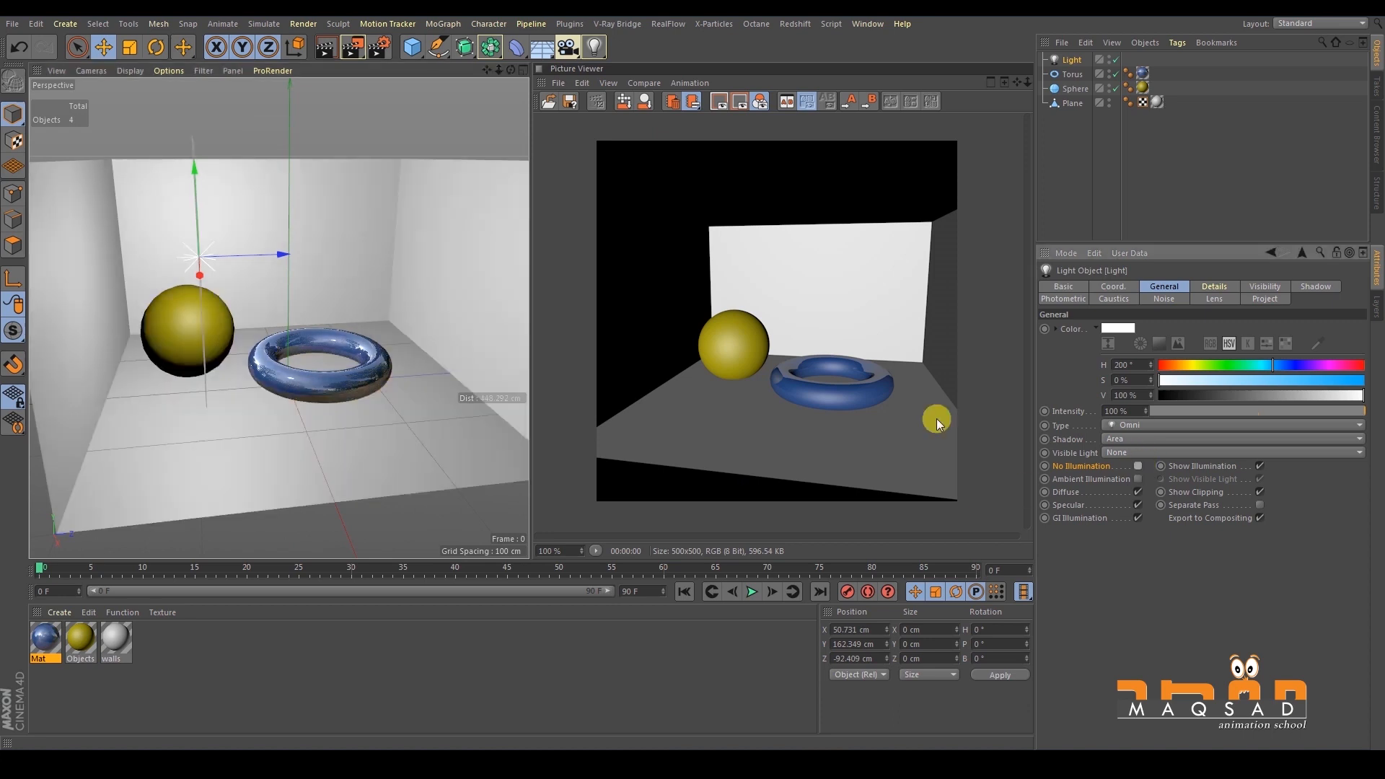
left_click(354, 45)
left_click(346, 46)
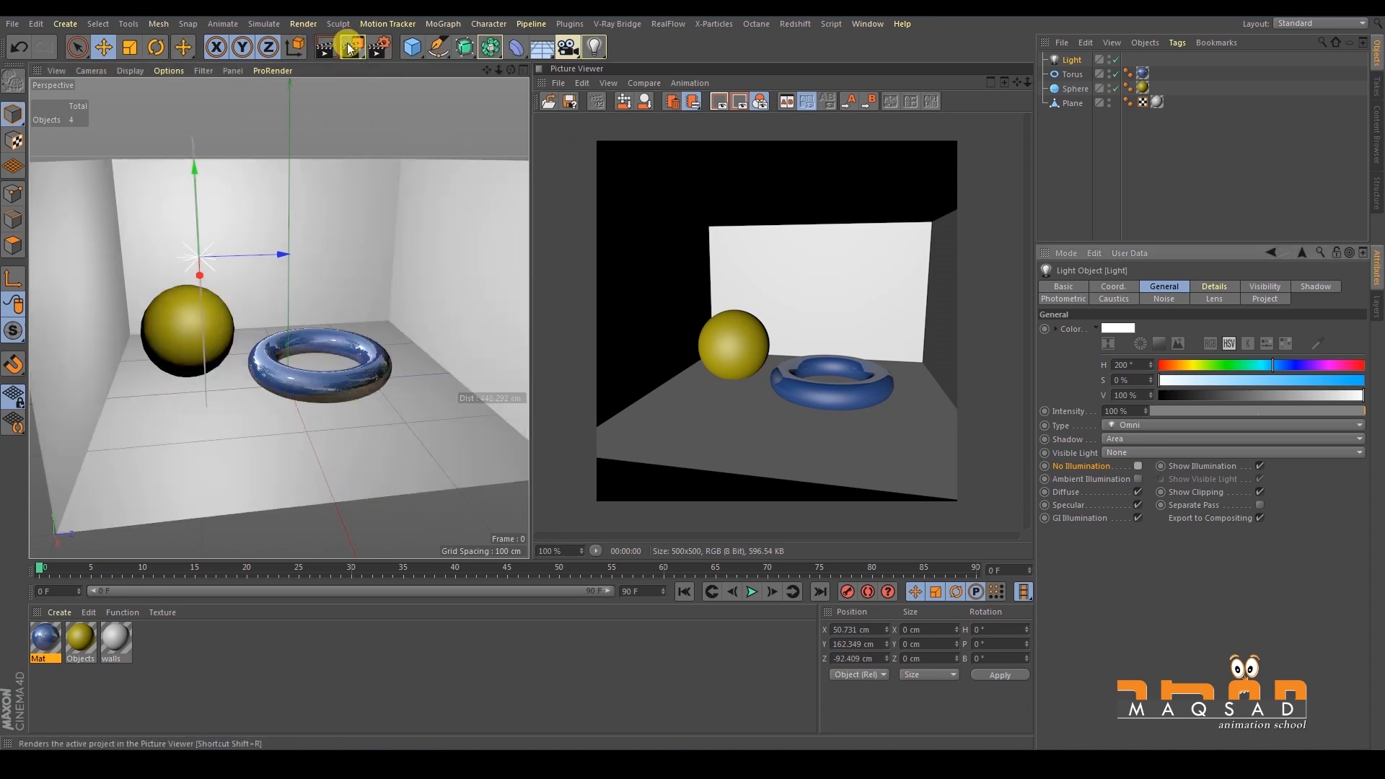
left_click(349, 47)
Enable Ambient Illumination on the light for a test render of the room, and switch it back off.
left_click_drag(388, 218, 331, 201, "alt")
left_click(1138, 480)
left_click(1137, 480)
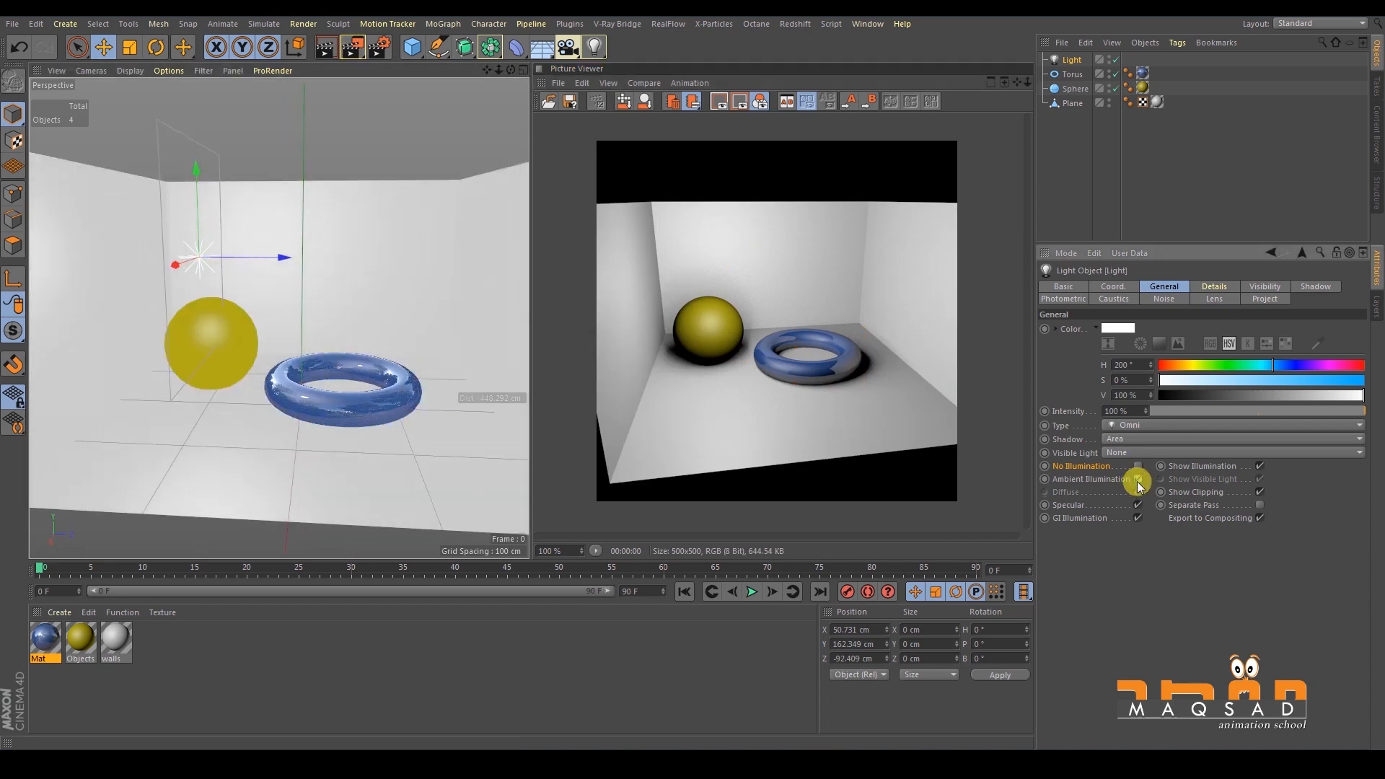
left_click(352, 49)
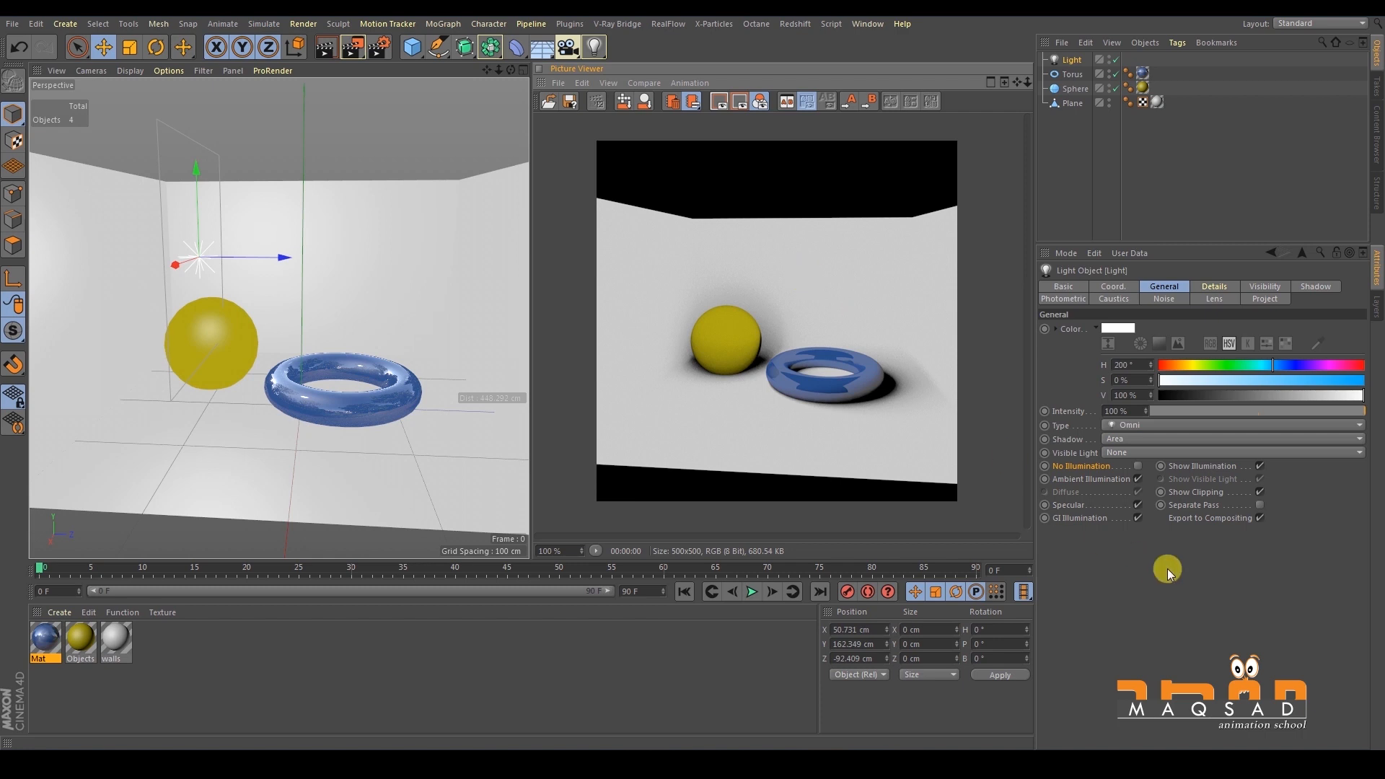
left_click(1137, 479)
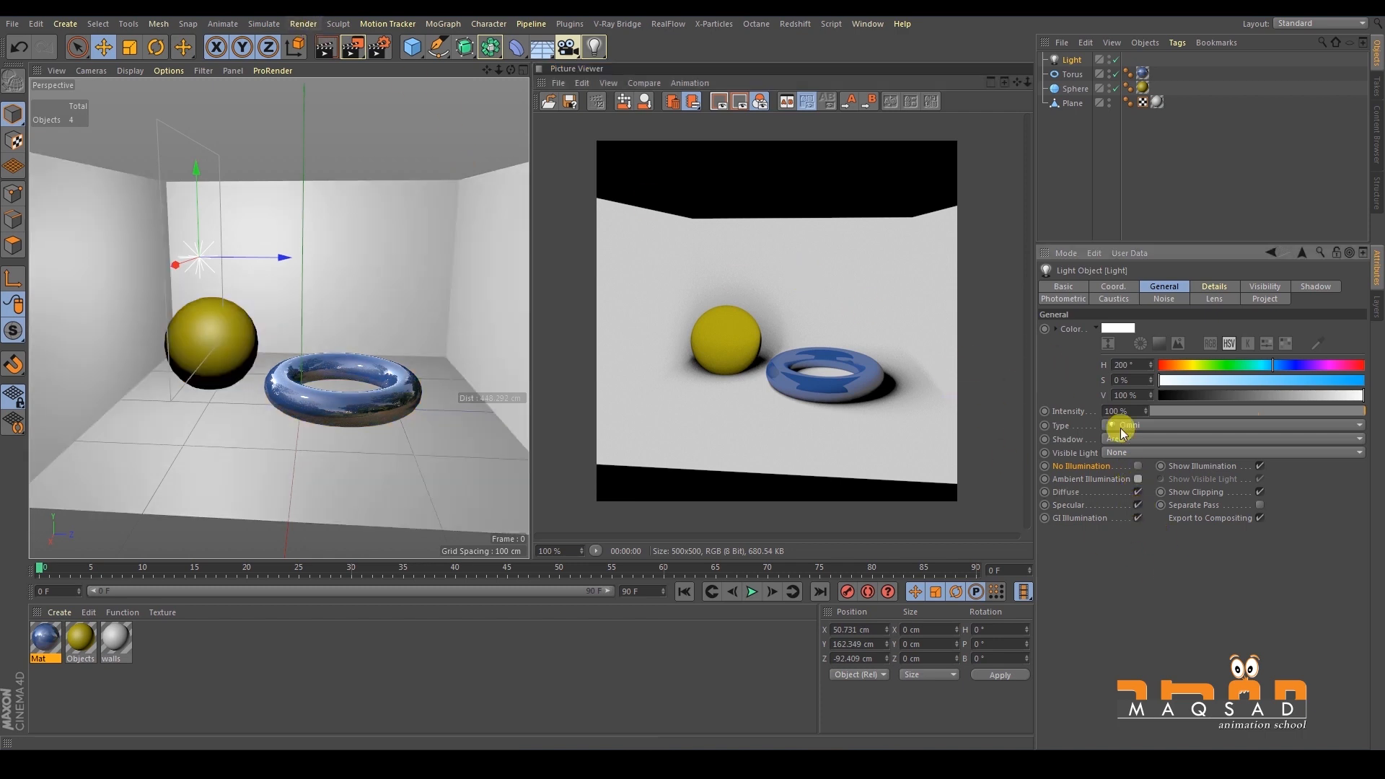
Render the room with the light's Specular option turned off and again with it turned back on.
left_click(1138, 505)
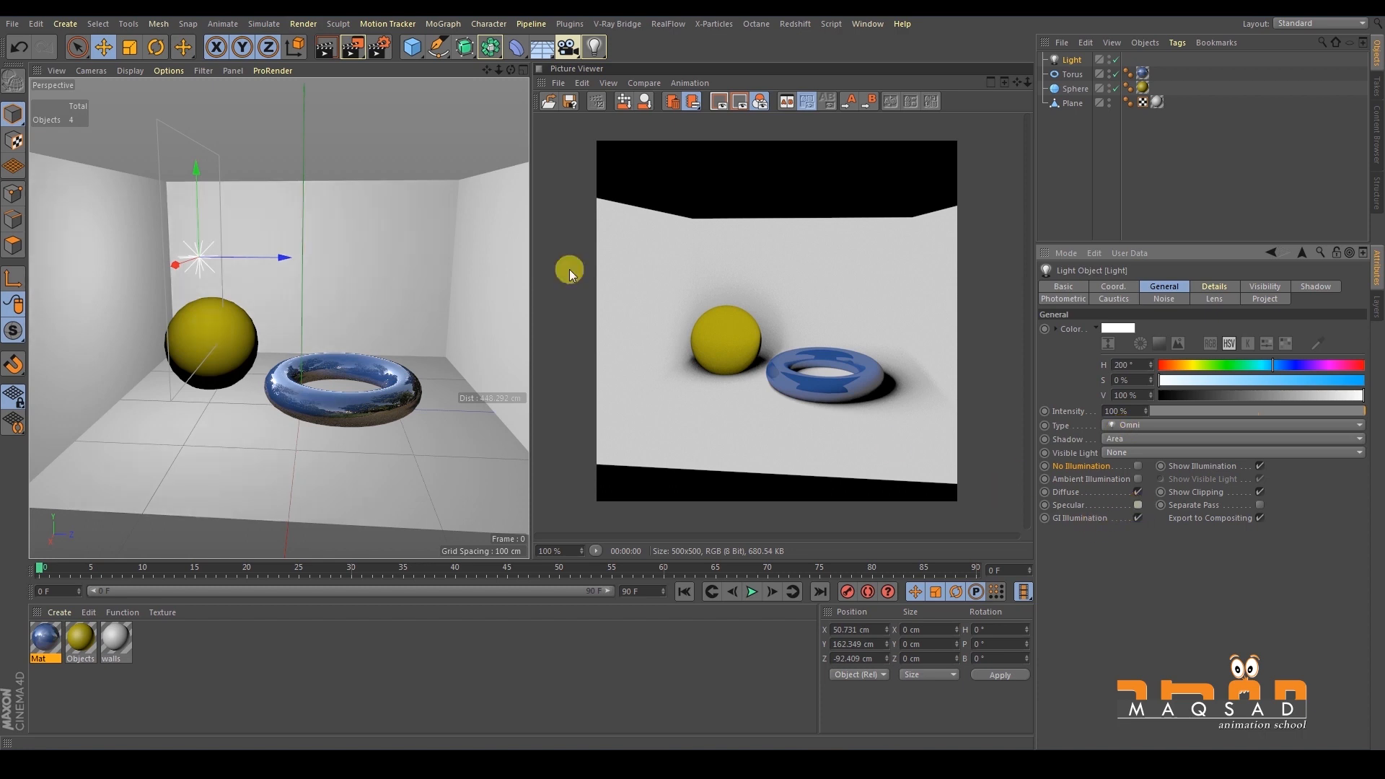
left_click(353, 47)
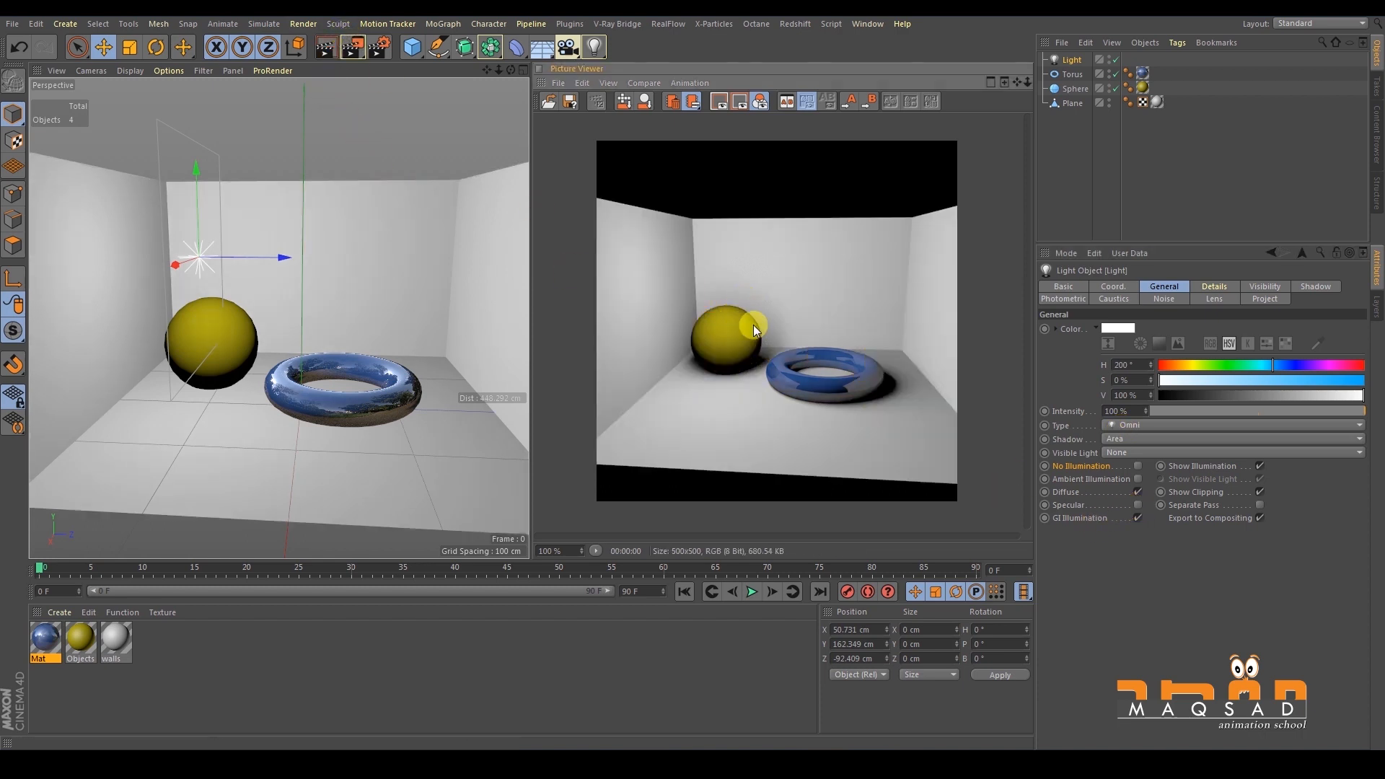
left_click(1138, 505)
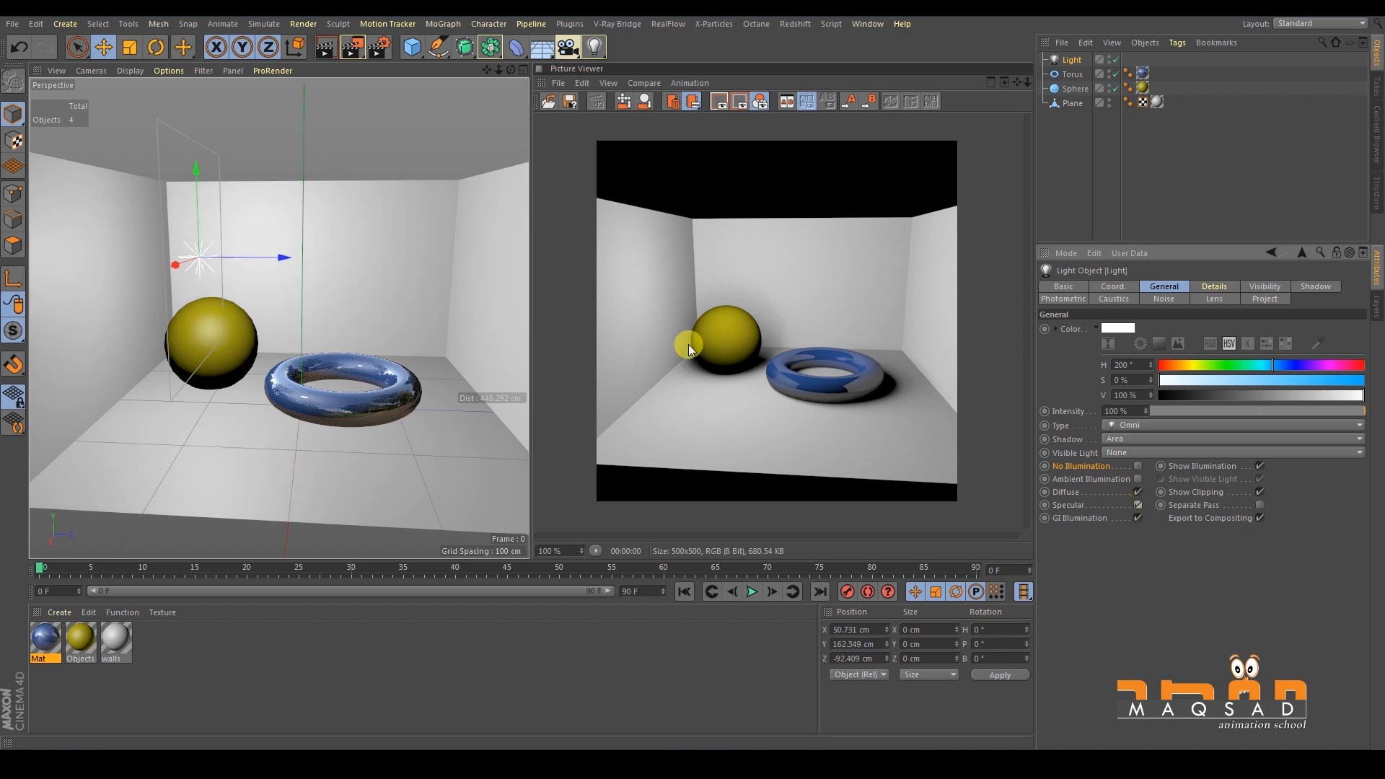
left_click(355, 49)
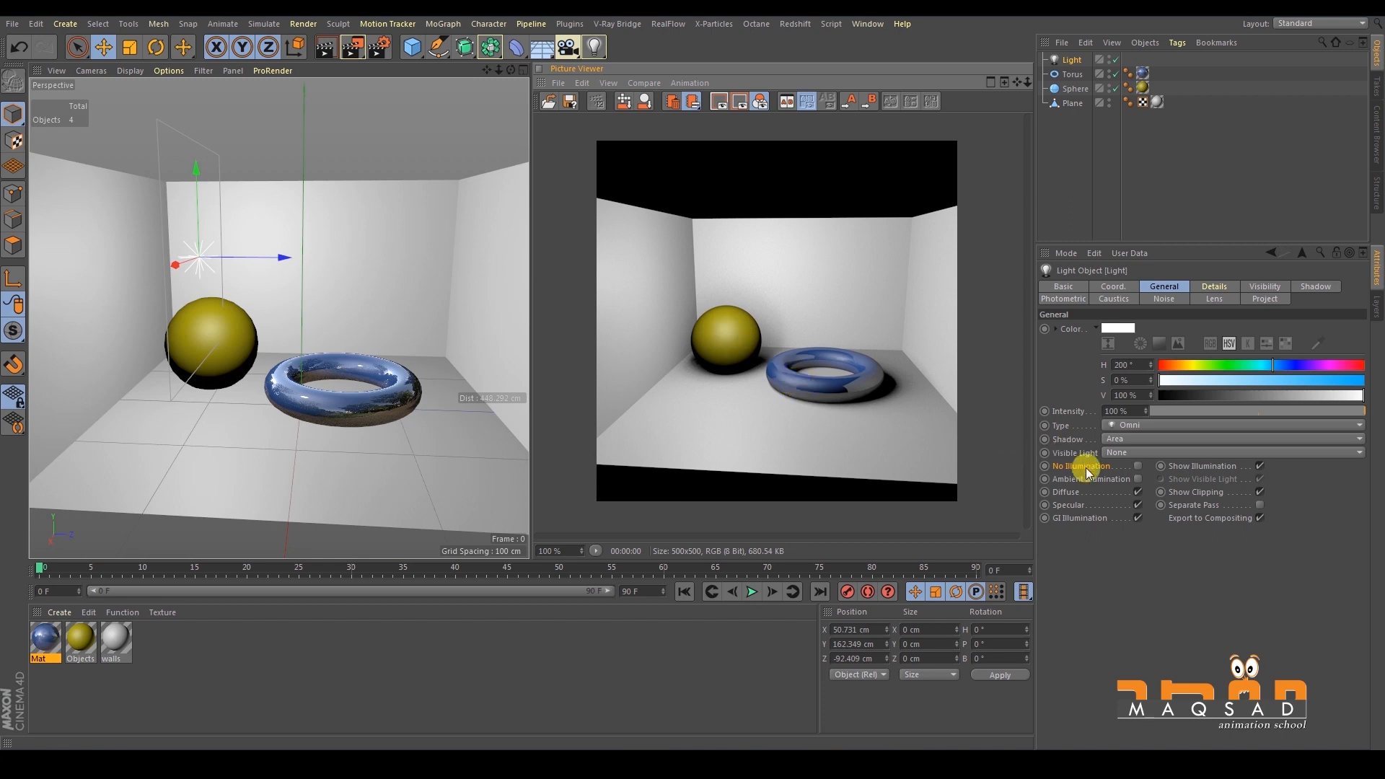
Turn off the light's Specular option again, render the room and open the light's Details settings.
left_click(1138, 505)
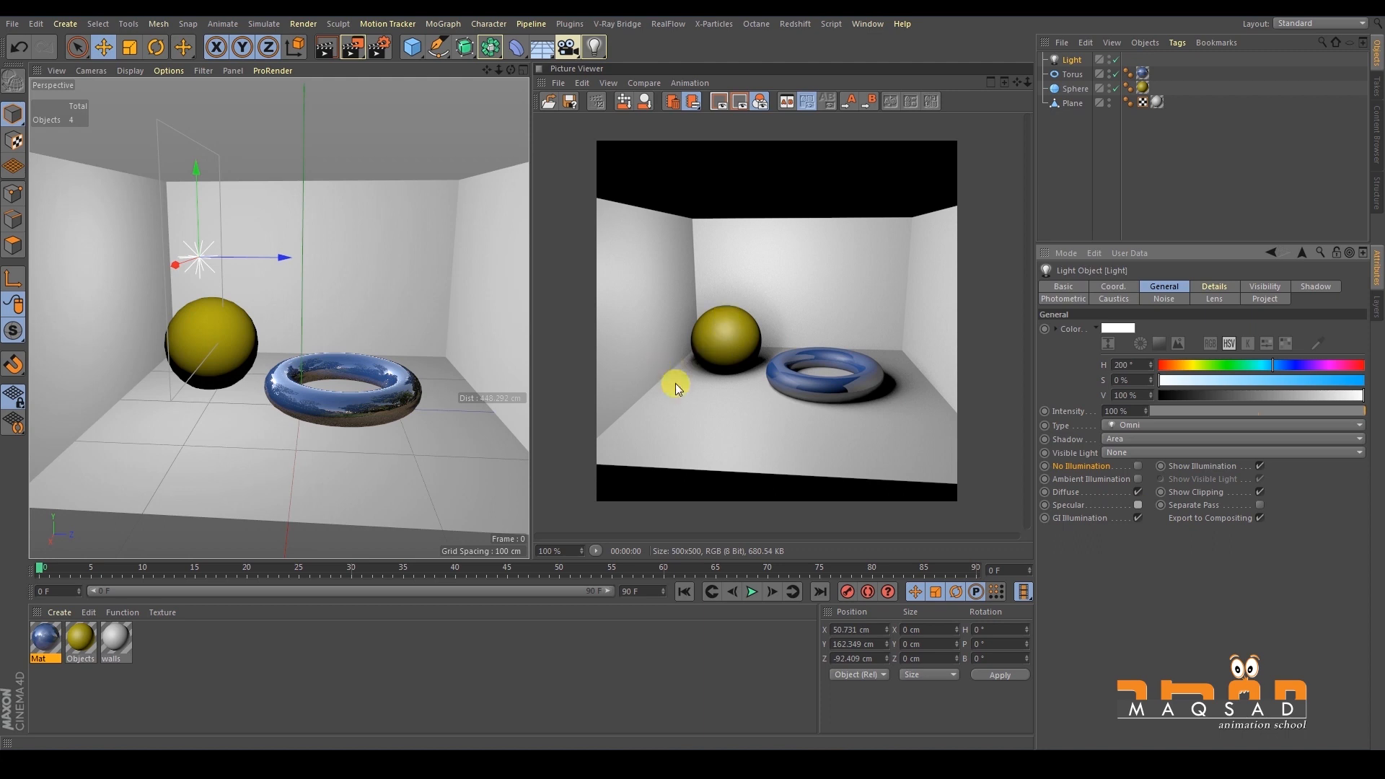
left_click(353, 47)
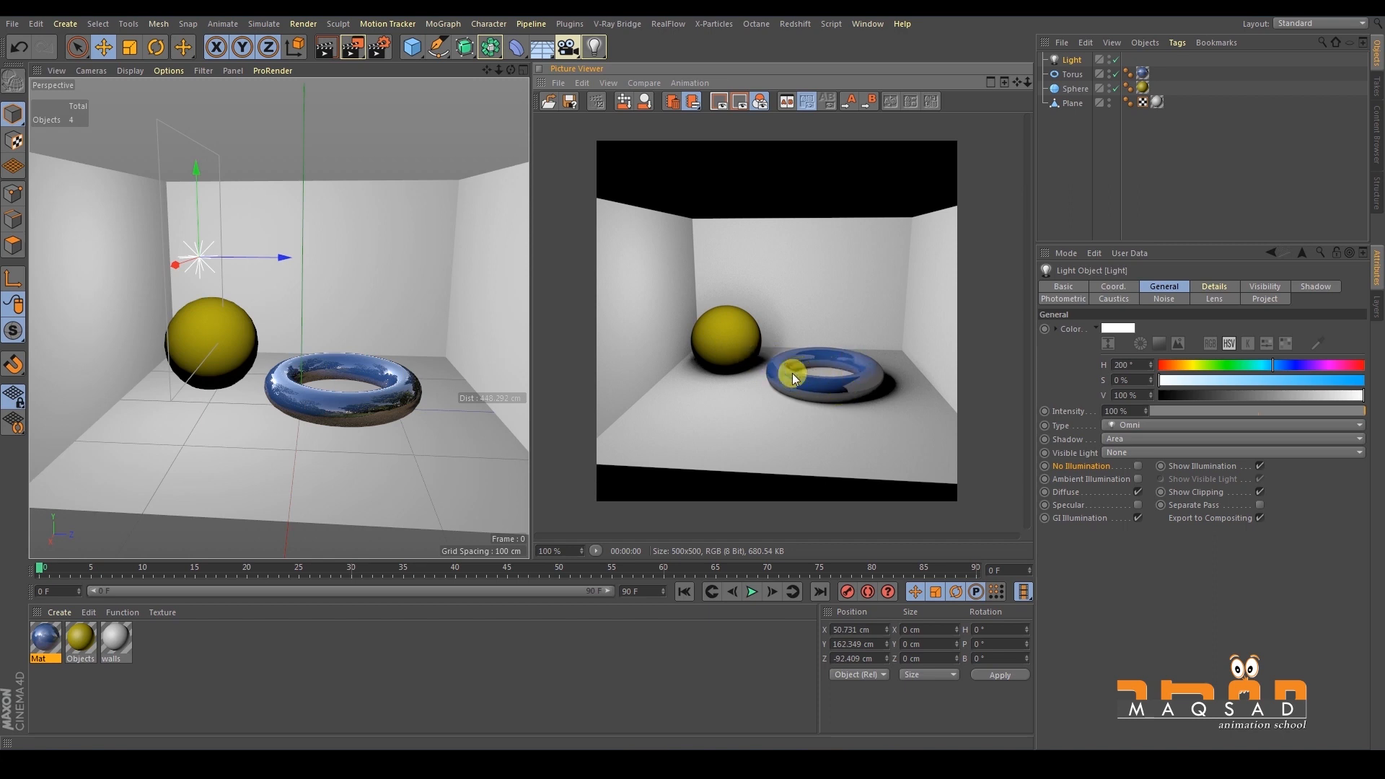
left_click(1235, 217)
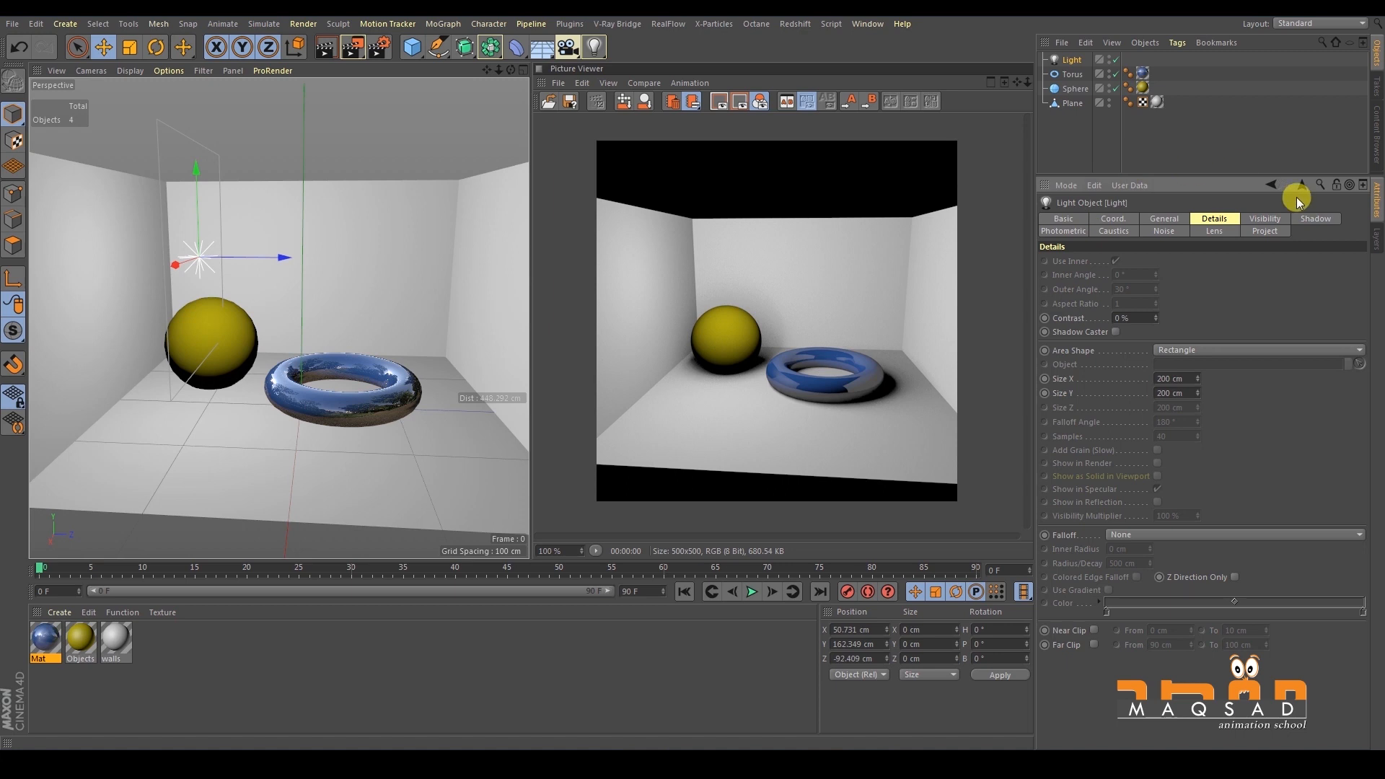
Delete the omni light and add an area light to the scene.
left_click_drag(247, 264, 301, 241, "alt")
right_click_drag(301, 241, 208, 275, "alt")
left_click_drag(208, 274, 265, 292, "alt")
key("Delete")
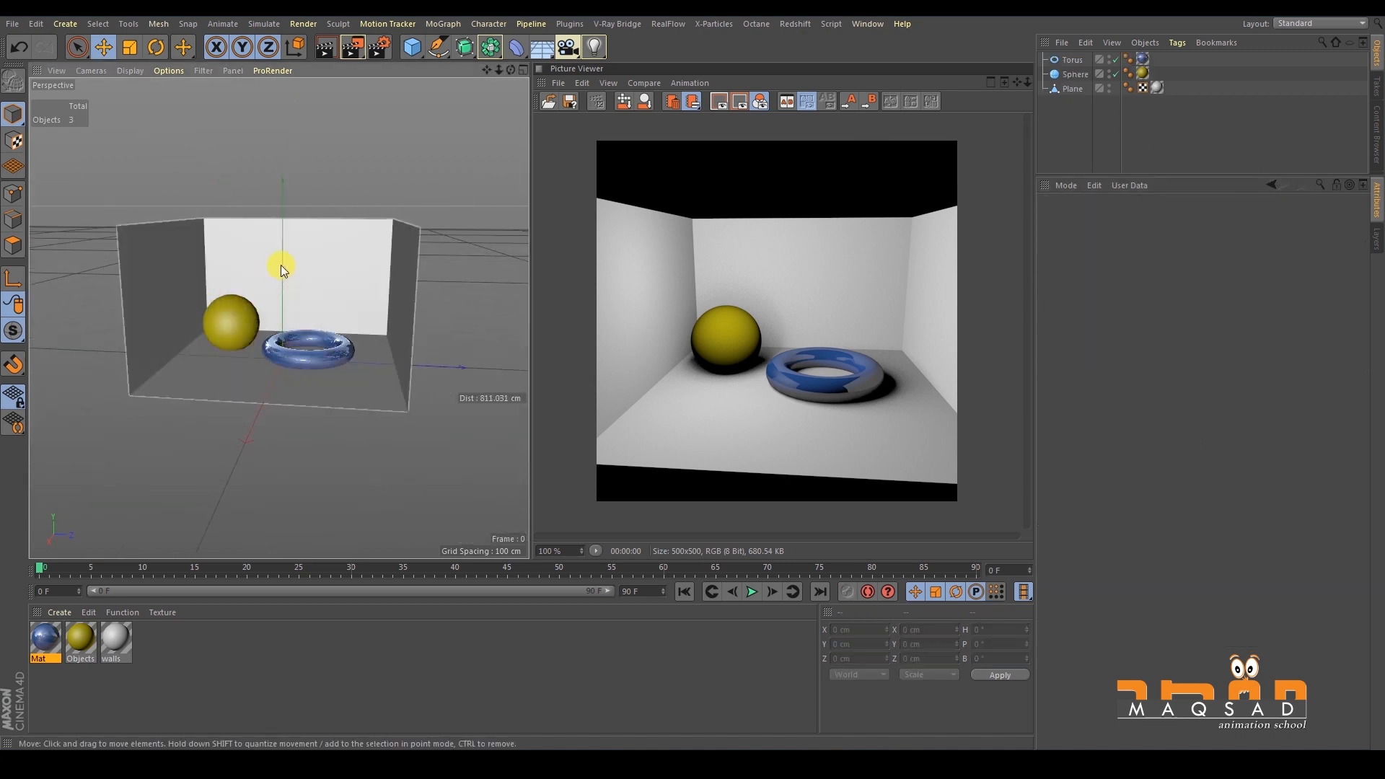
left_click(593, 48)
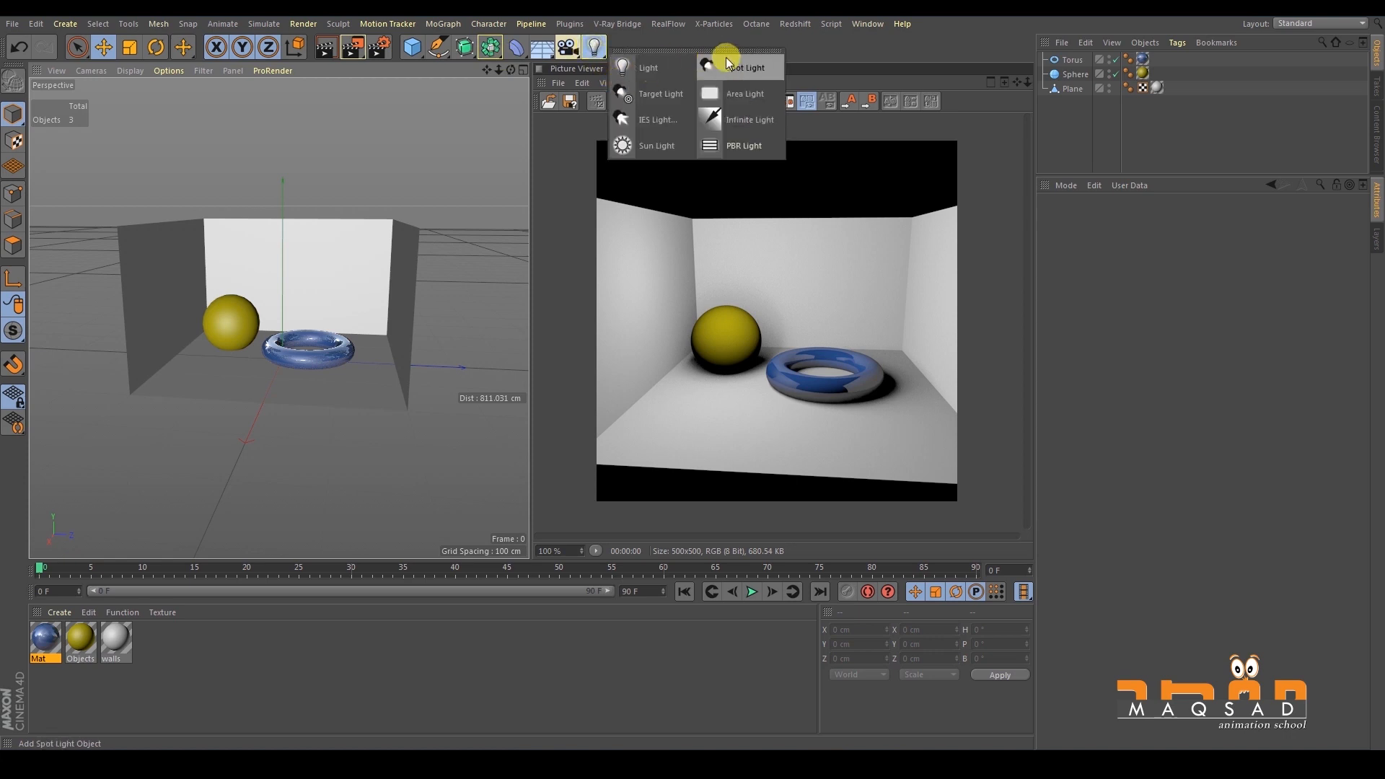
left_click(728, 94)
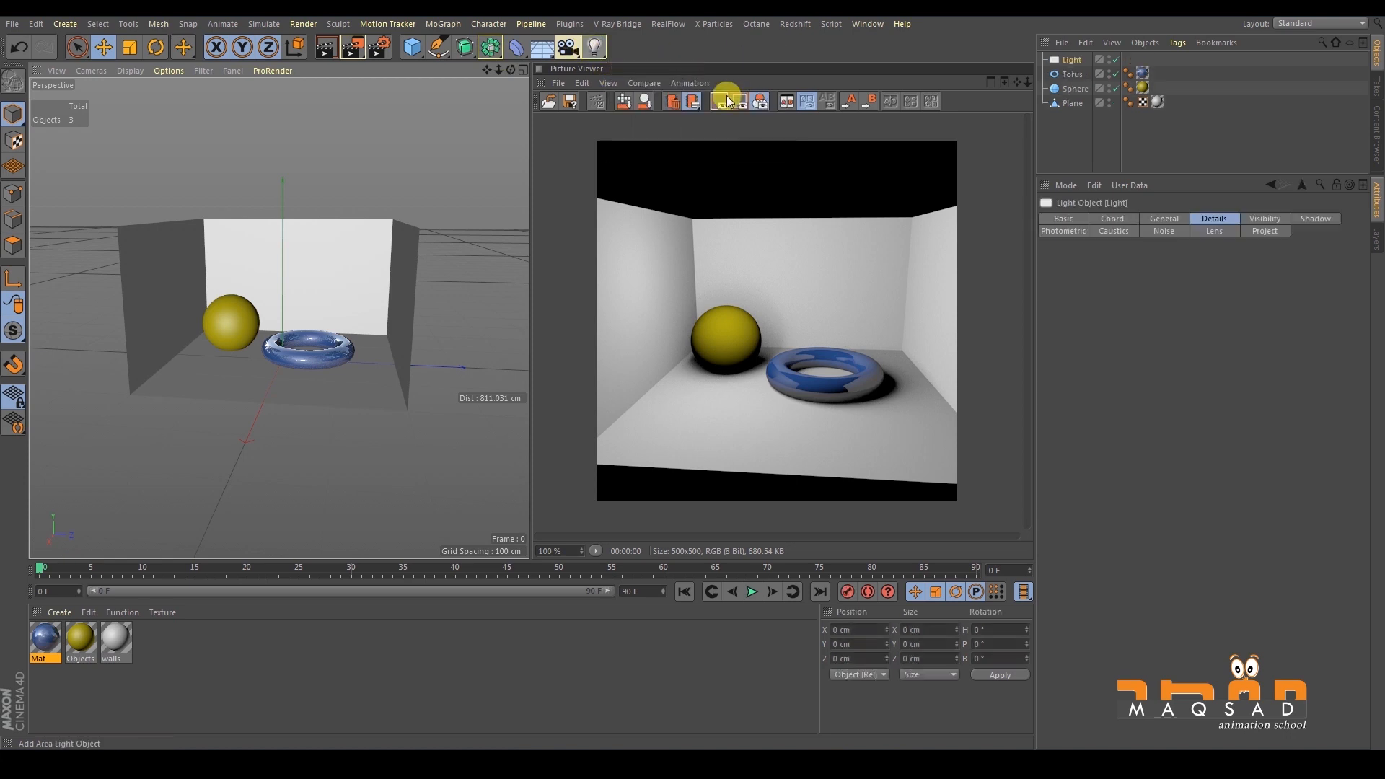
Place the area light near the room's upper side at about X 62, Y 279, Z -113 cm and resize it to about 158 by 112 cm.
scroll(316, 307, "up", 1)
left_click_drag(354, 372, 283, 372)
left_click_drag(216, 315, 223, 194)
left_click_drag(216, 129, 274, 227)
left_click(261, 164)
left_click(213, 177)
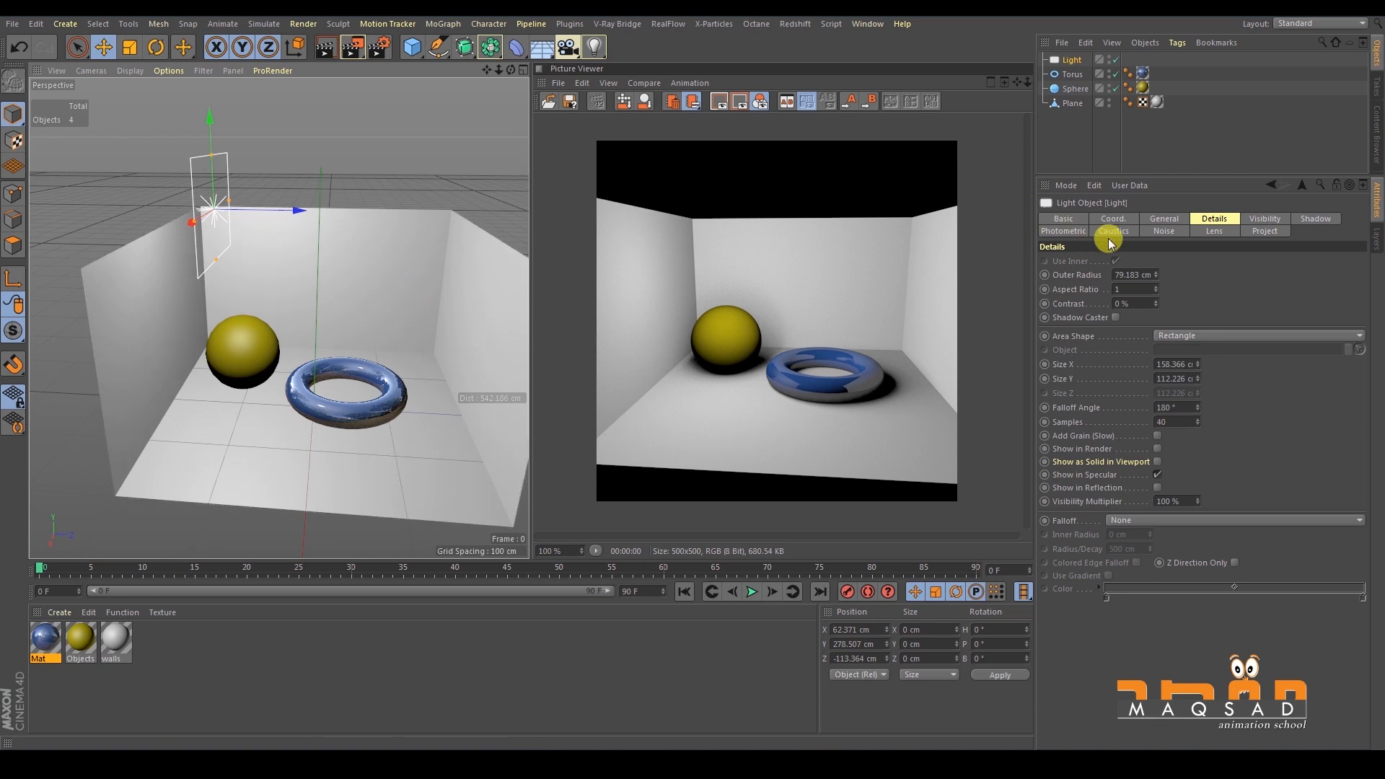
Review the area light's General and Details settings and render the room.
left_click(1168, 222)
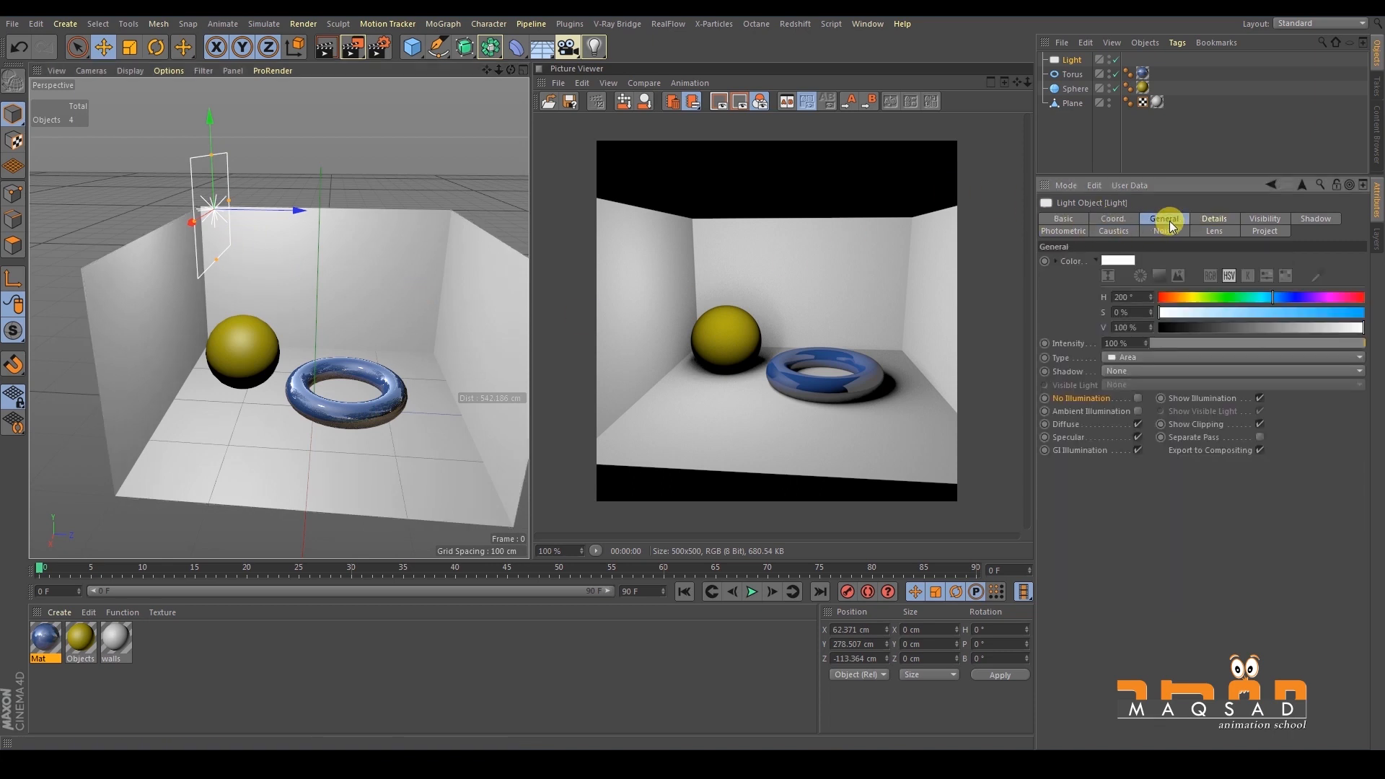
left_click(1215, 219)
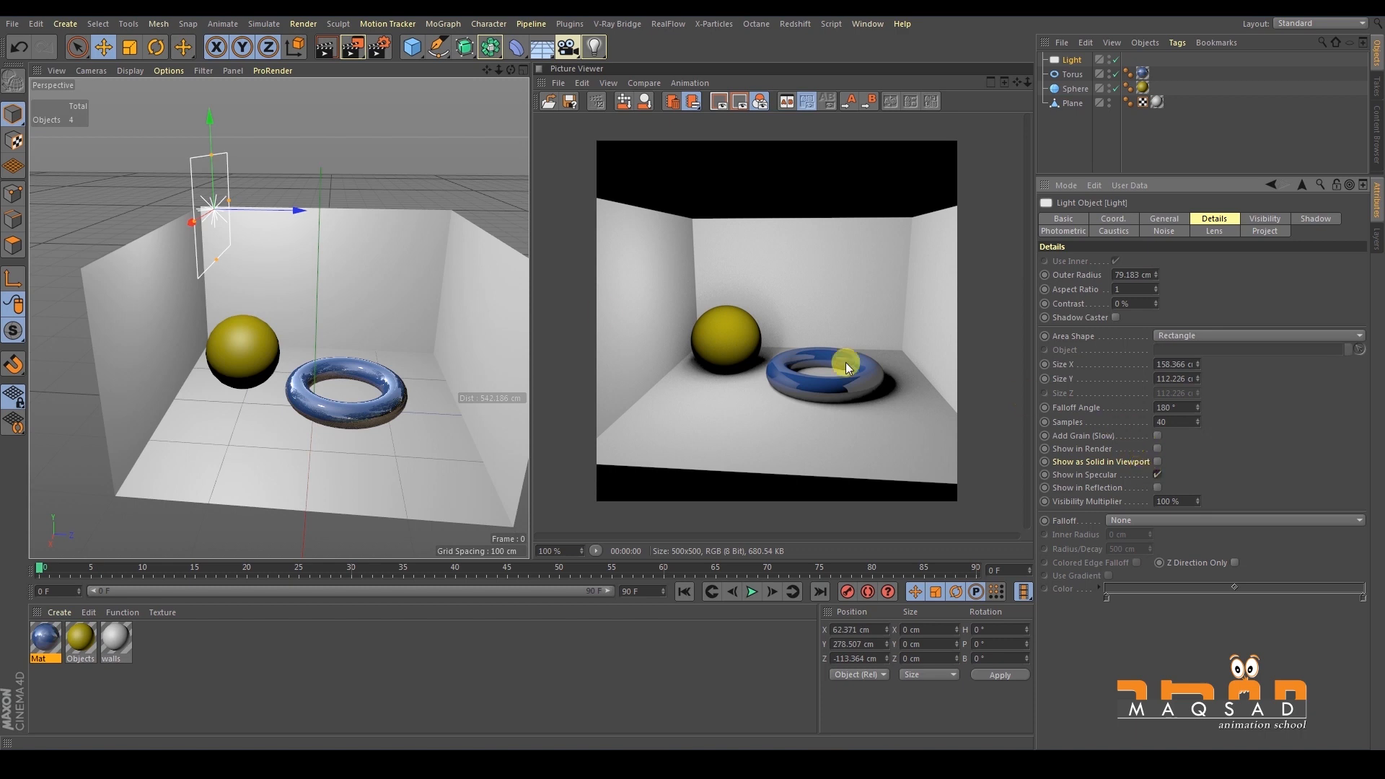
left_click_drag(275, 253, 249, 238, "alt")
left_click(358, 46)
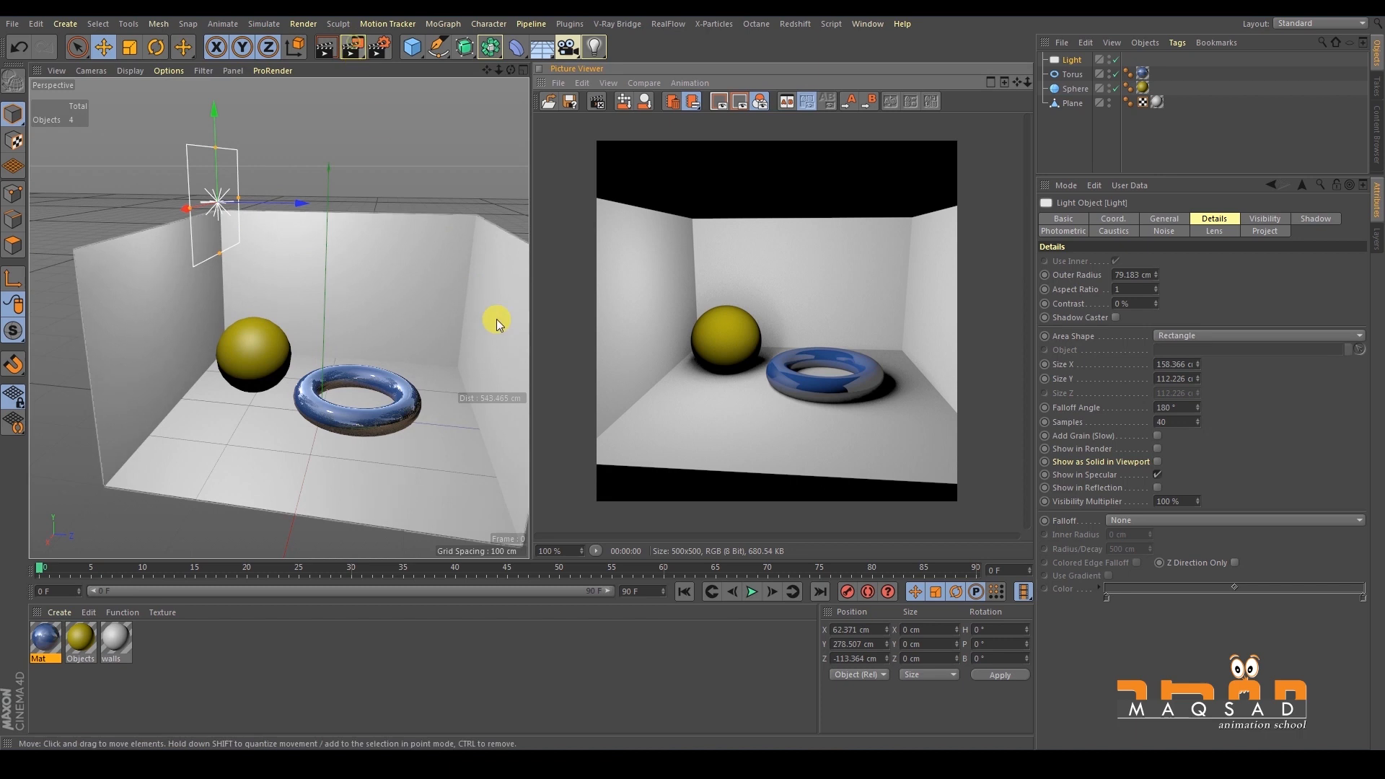
Move the area light outside the side wall to about Z -230 cm and render the room.
left_click_drag(383, 331, 464, 296, "alt")
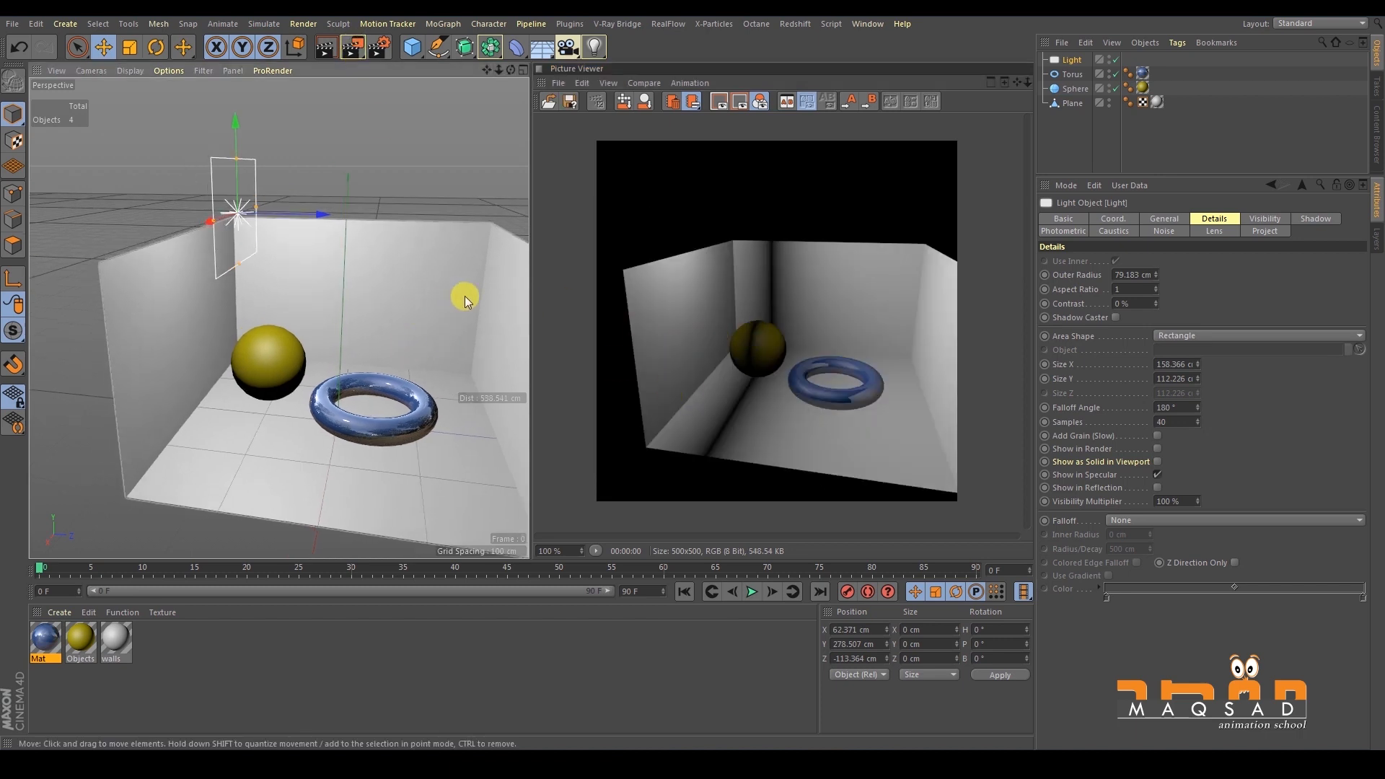
left_click_drag(291, 212, 186, 216)
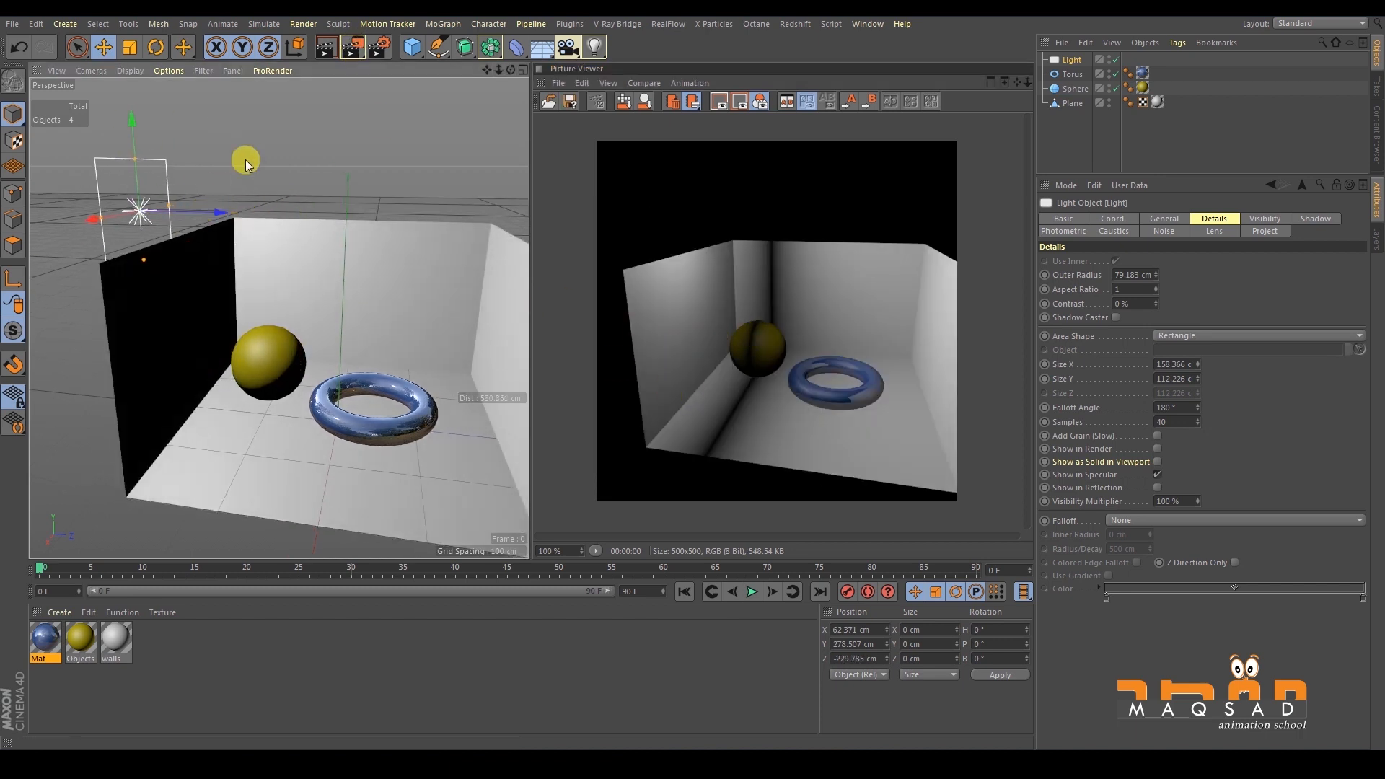
left_click(355, 48)
left_click(352, 48)
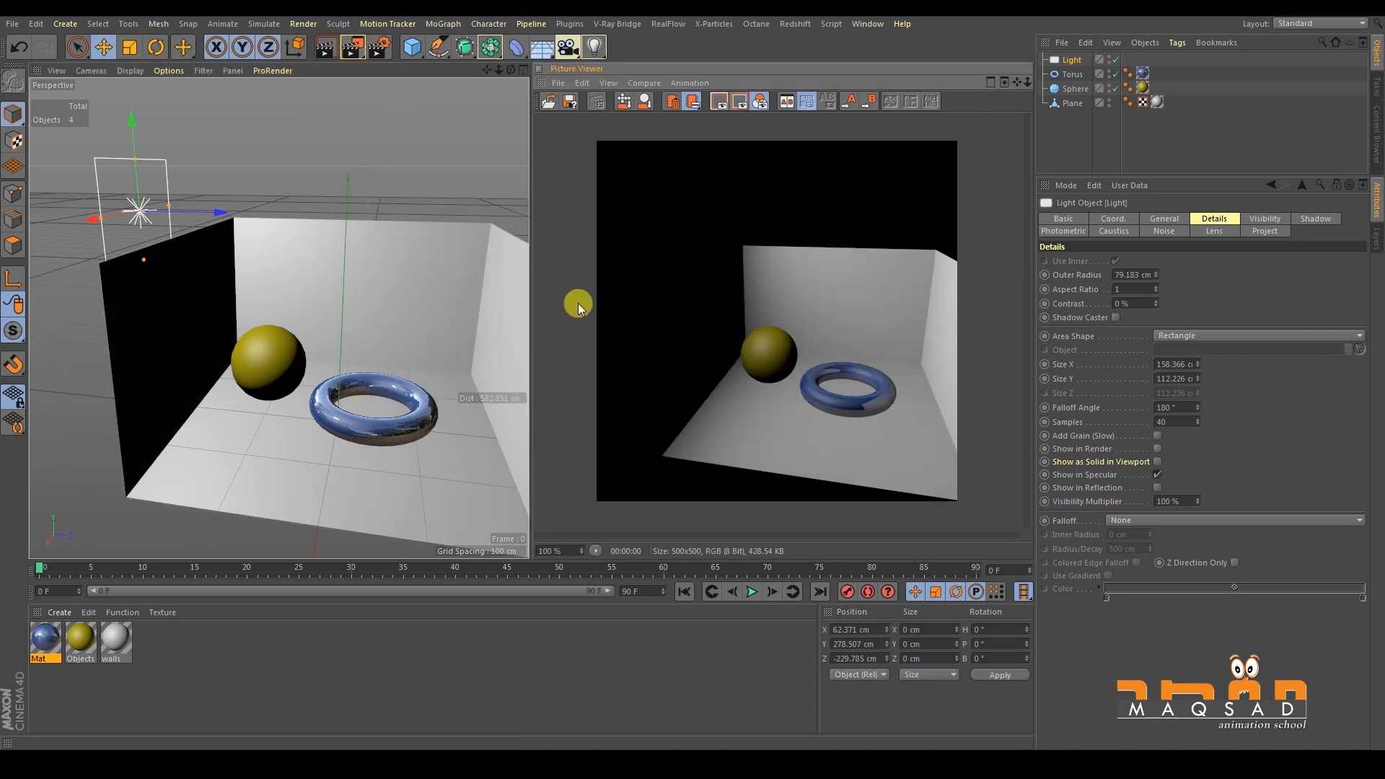
Move the area light back over the room to about Y 271, Z -90 cm, tilt its pitch to about -66°, and render.
scroll(209, 215, "down", 2)
left_click_drag(213, 206, 281, 224)
key("r")
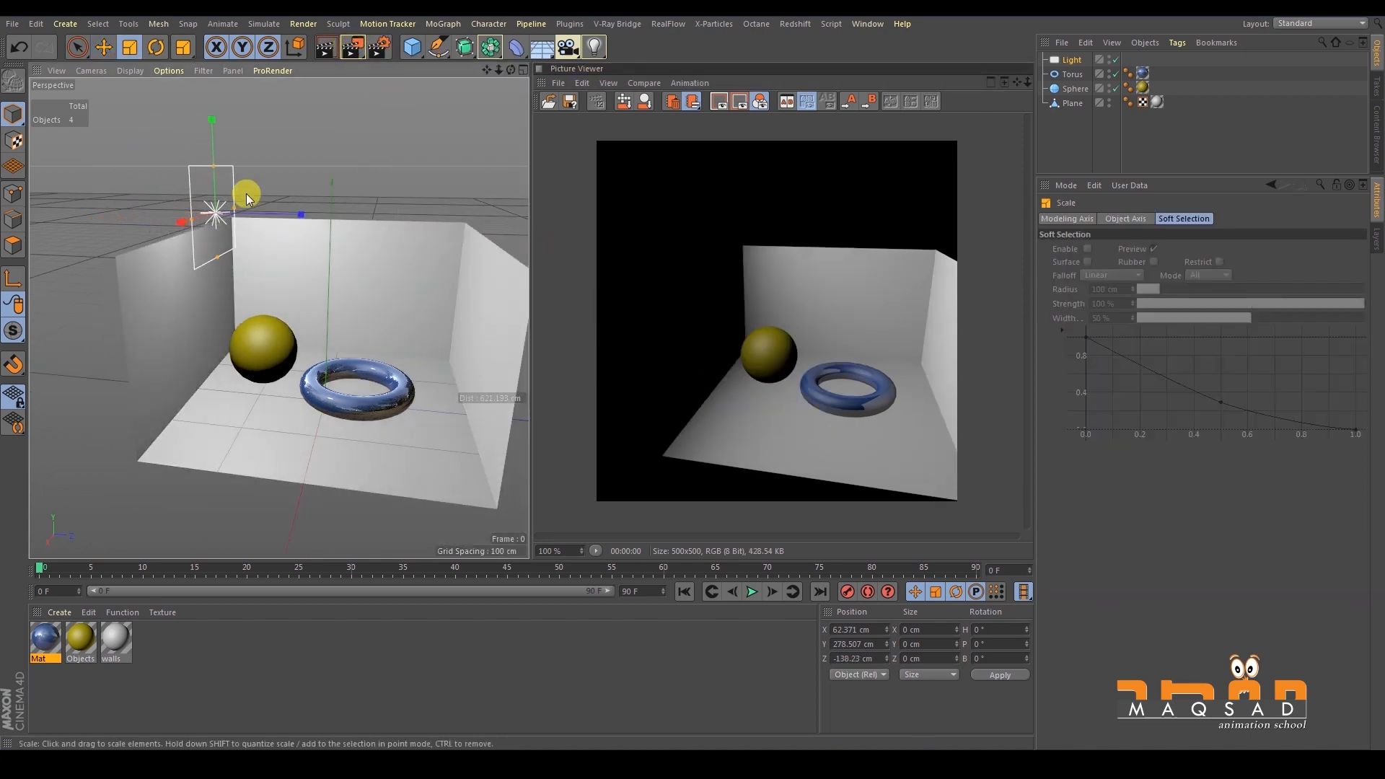
left_click_drag(248, 172, 300, 170)
key("e")
left_click_drag(271, 248, 278, 279, "alt")
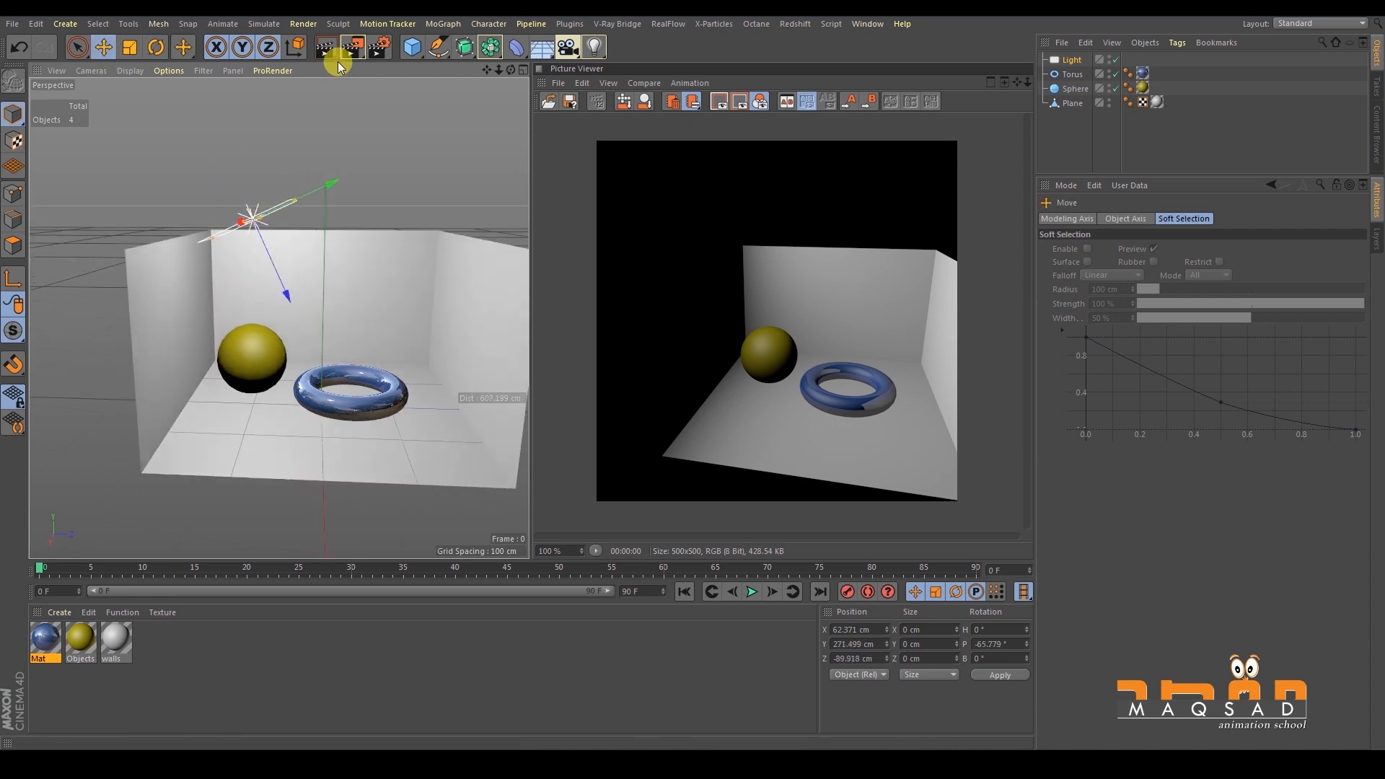
left_click(352, 49)
Shift the tilted area light slightly toward the objects, to about Y 264, Z -87 cm.
left_click_drag(388, 257, 355, 245, "alt")
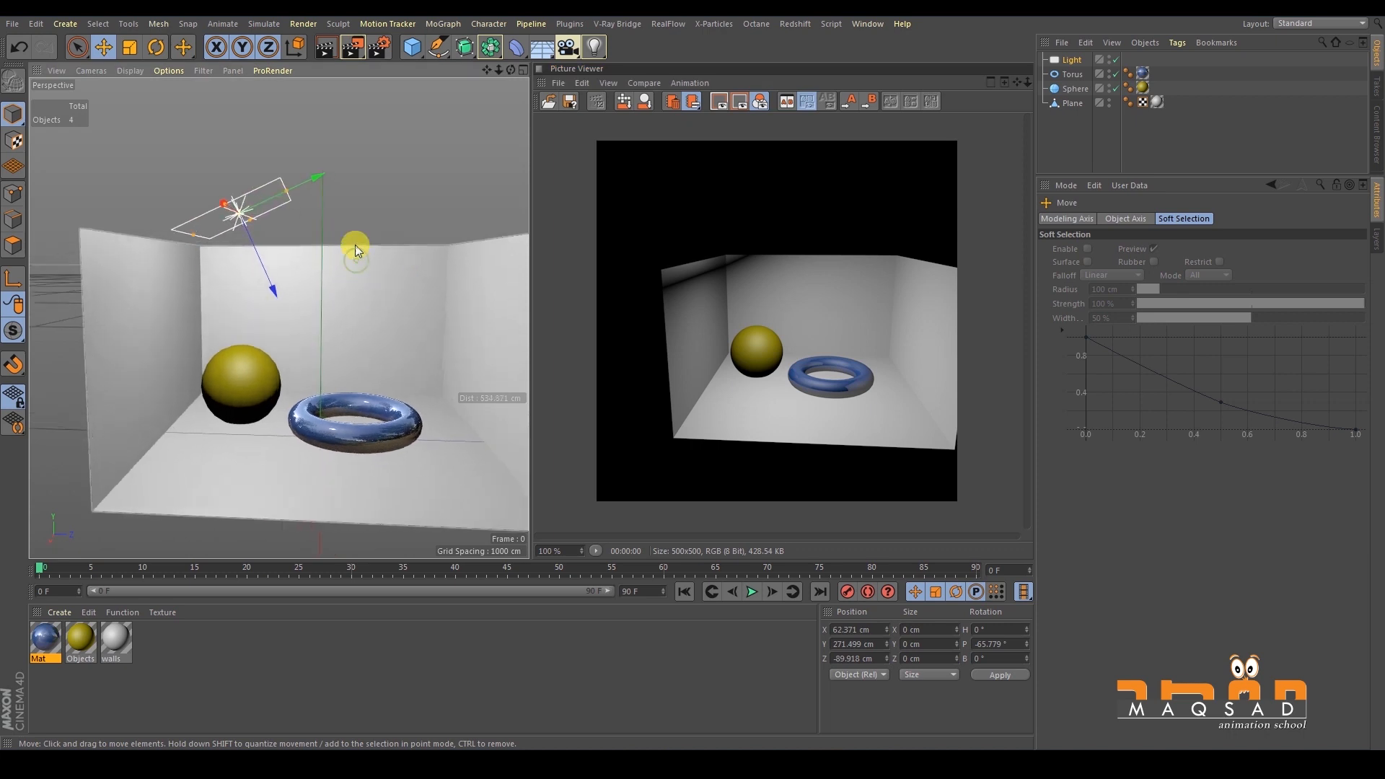
right_click_drag(289, 248, 314, 254, "alt")
left_click_drag(255, 279, 264, 286)
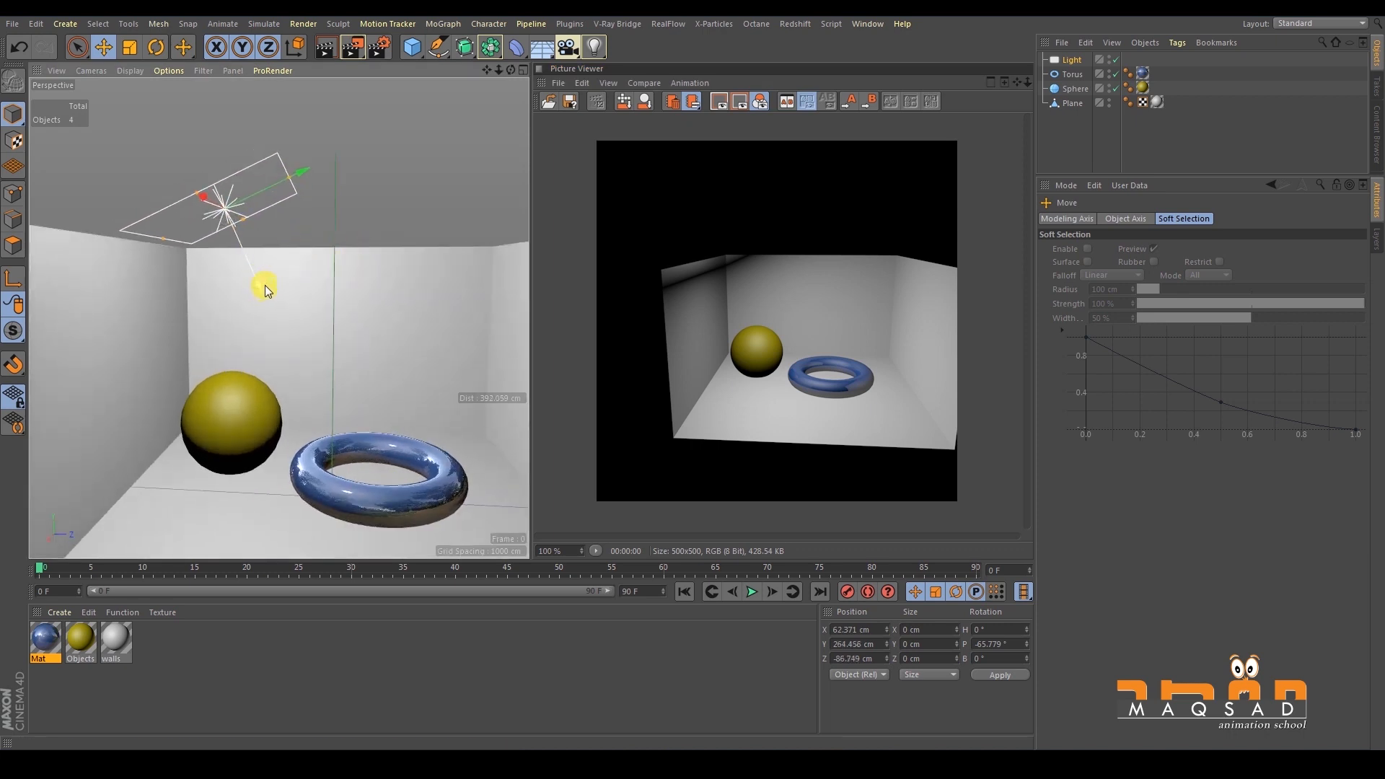
right_click_drag(267, 282, 245, 279, "alt")
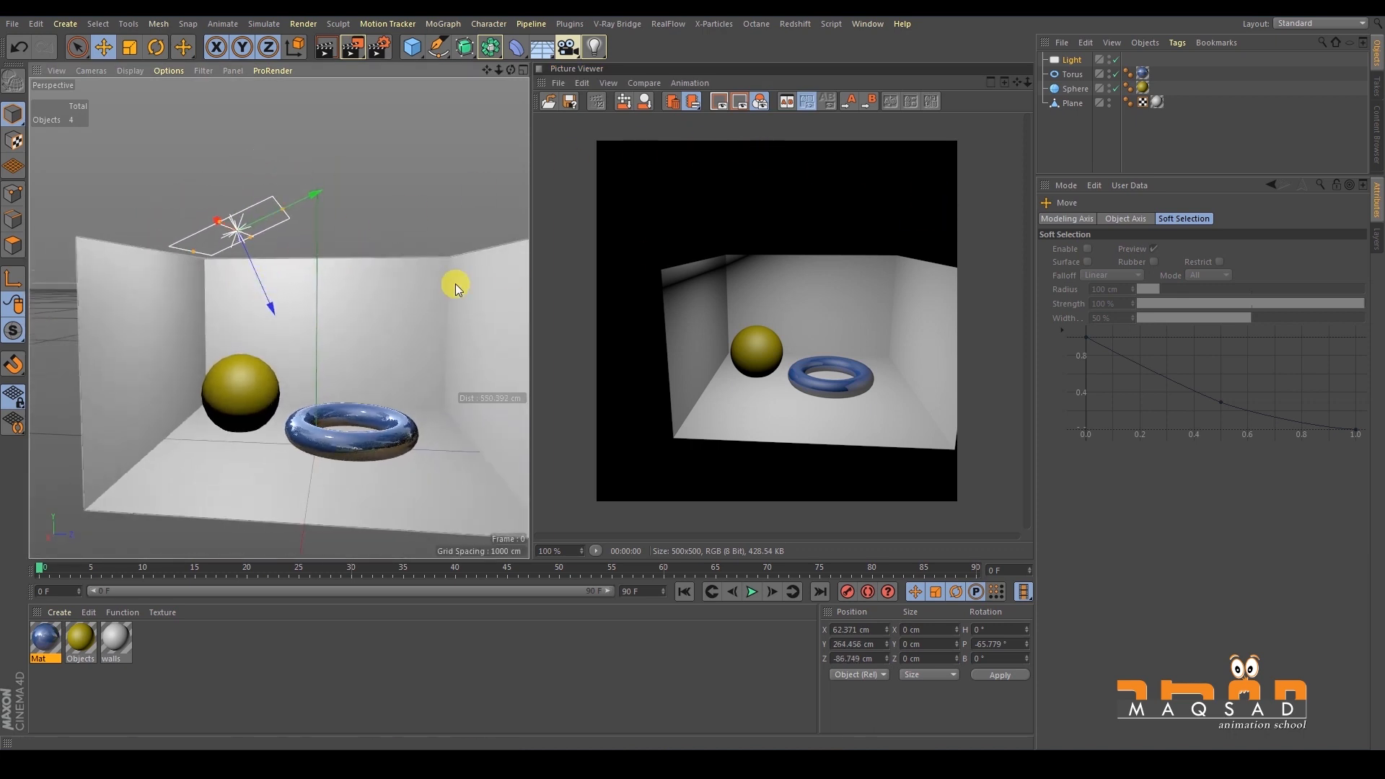
left_click_drag(277, 305, 235, 300, "alt")
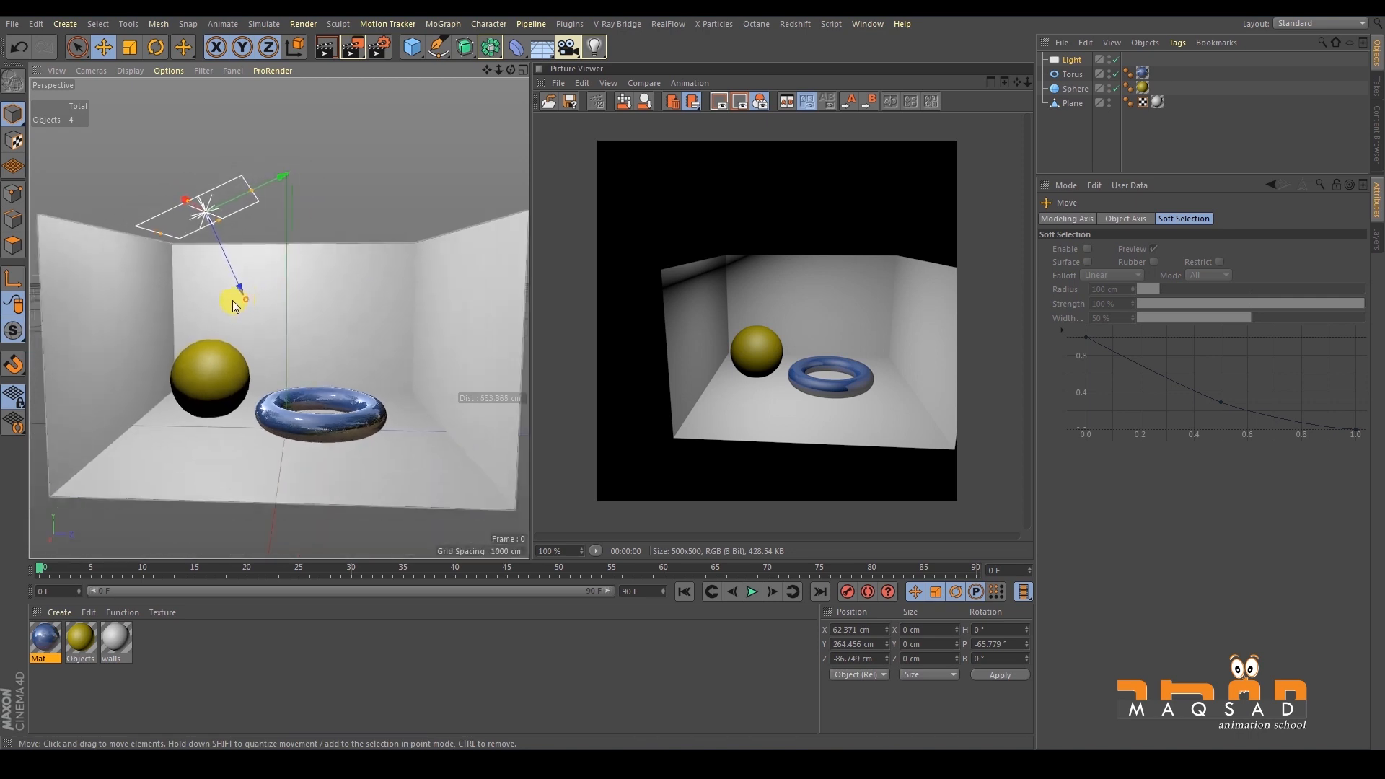
Examine the area light's General, Shadow, Lens, Noise, Caustics and Photometric settings.
left_click(1064, 60)
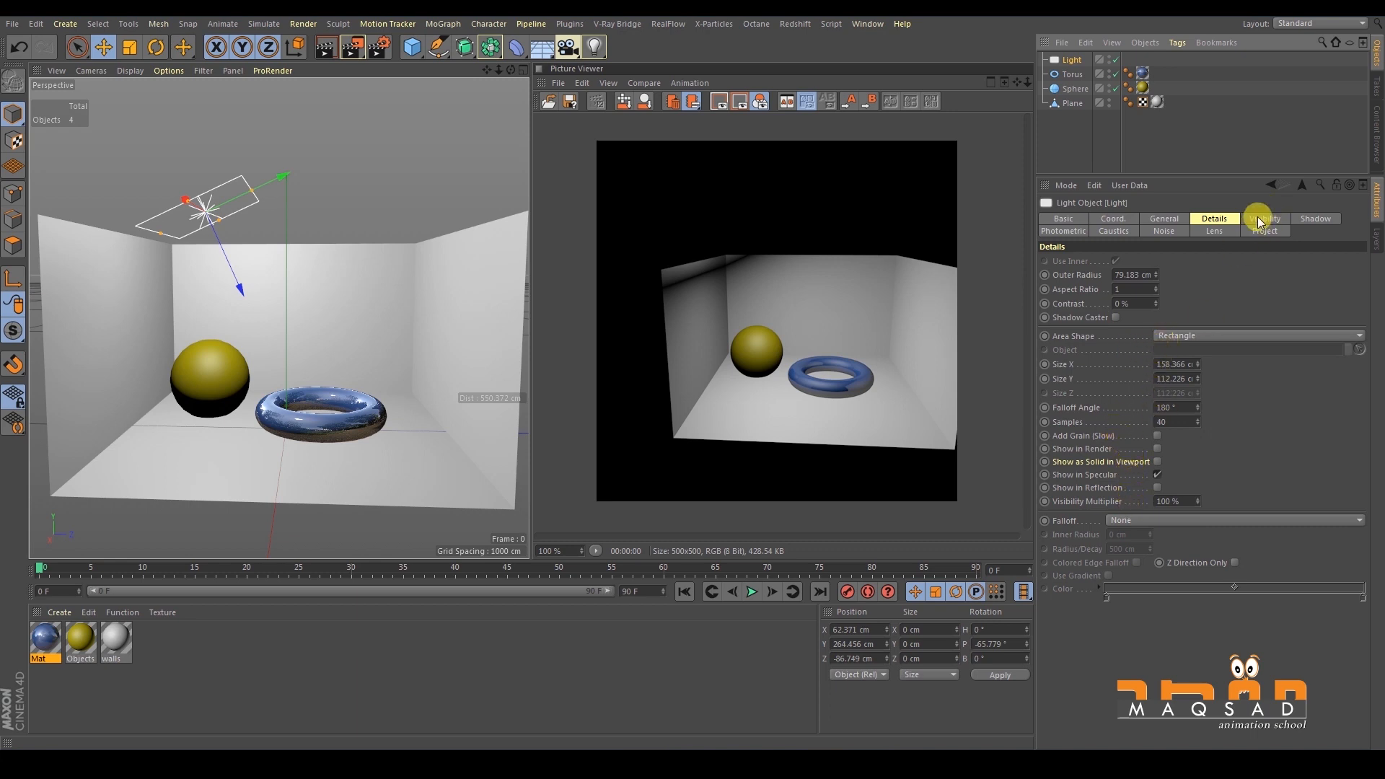
left_click(1168, 218)
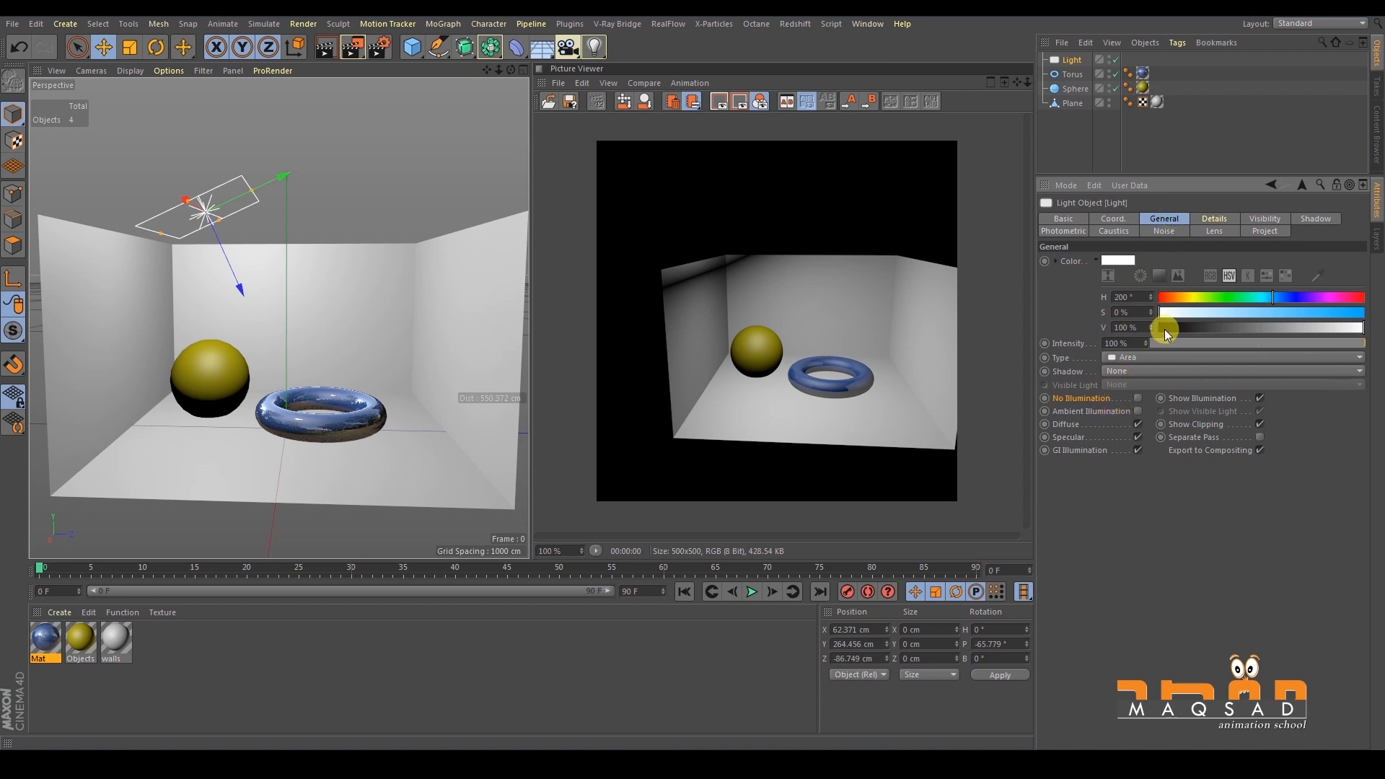
left_click(1299, 220)
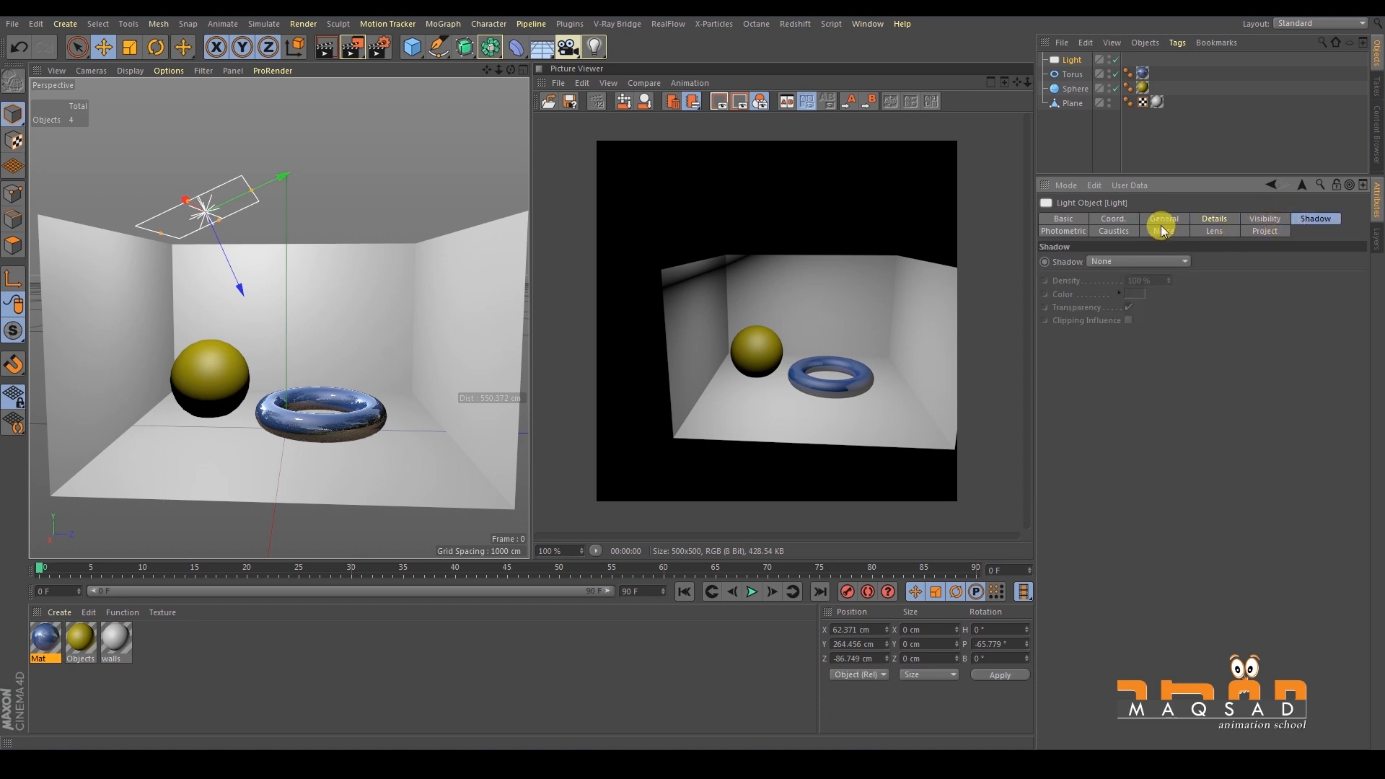
left_click(1226, 231)
left_click(1167, 231)
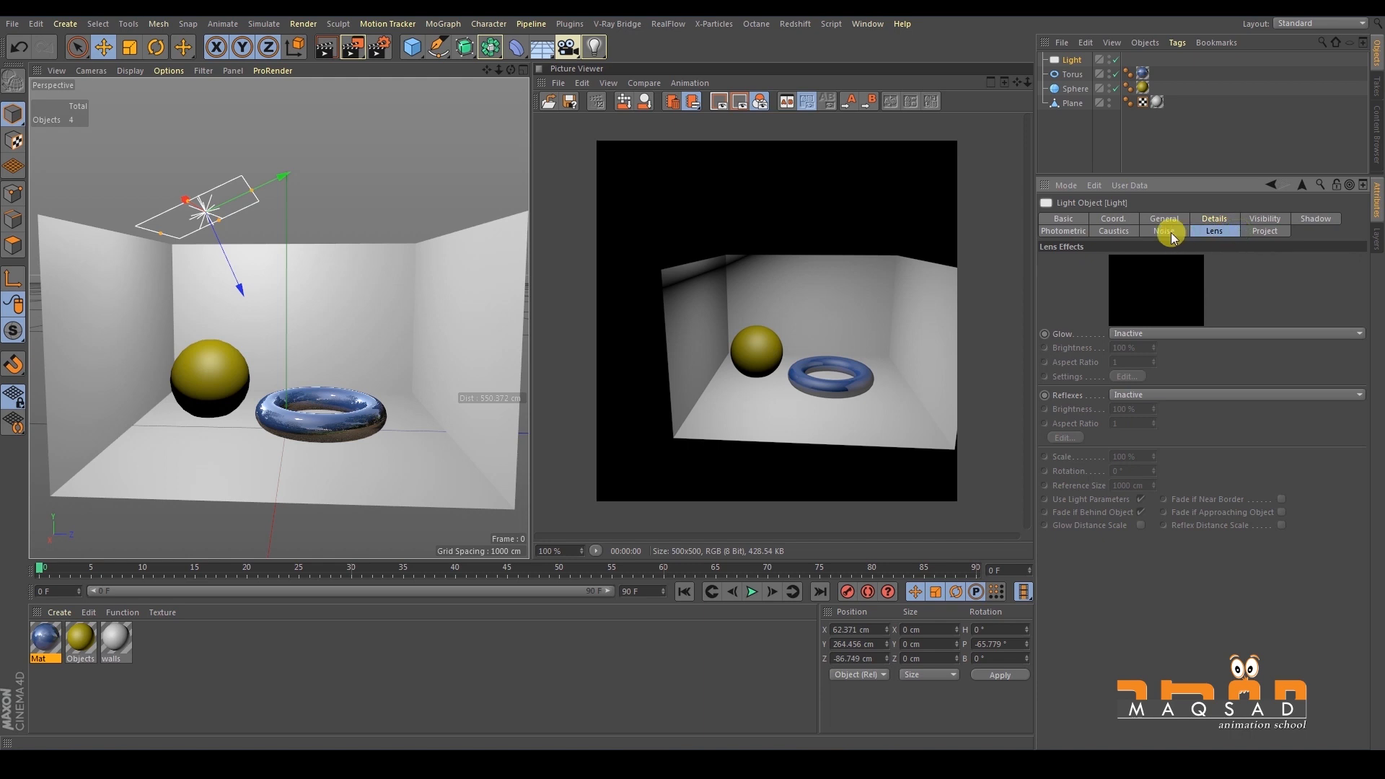
left_click(1126, 231)
left_click(1069, 231)
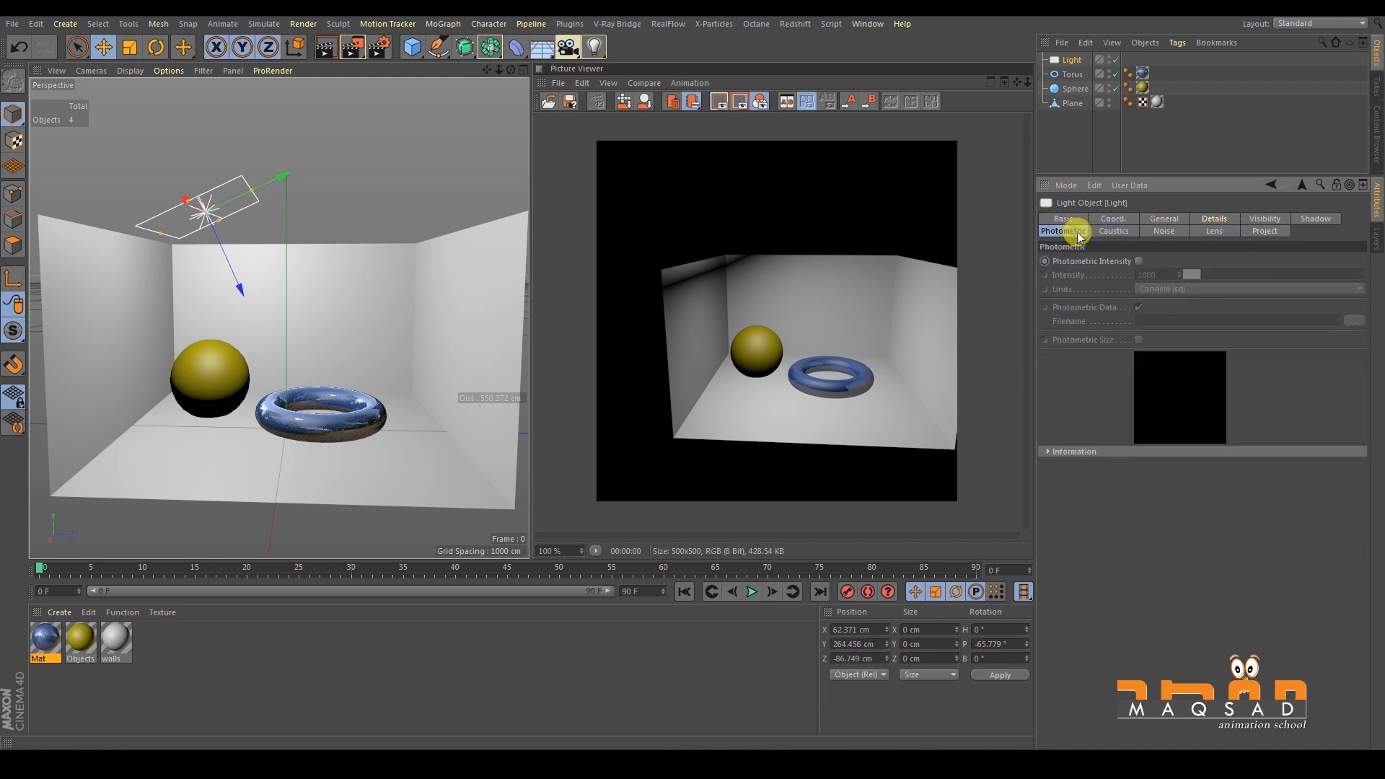
left_click(1089, 453)
left_click(1093, 453)
Set the area light's rectangle to Size X 200 cm and Size Y 100 cm in its details.
left_click(1212, 221)
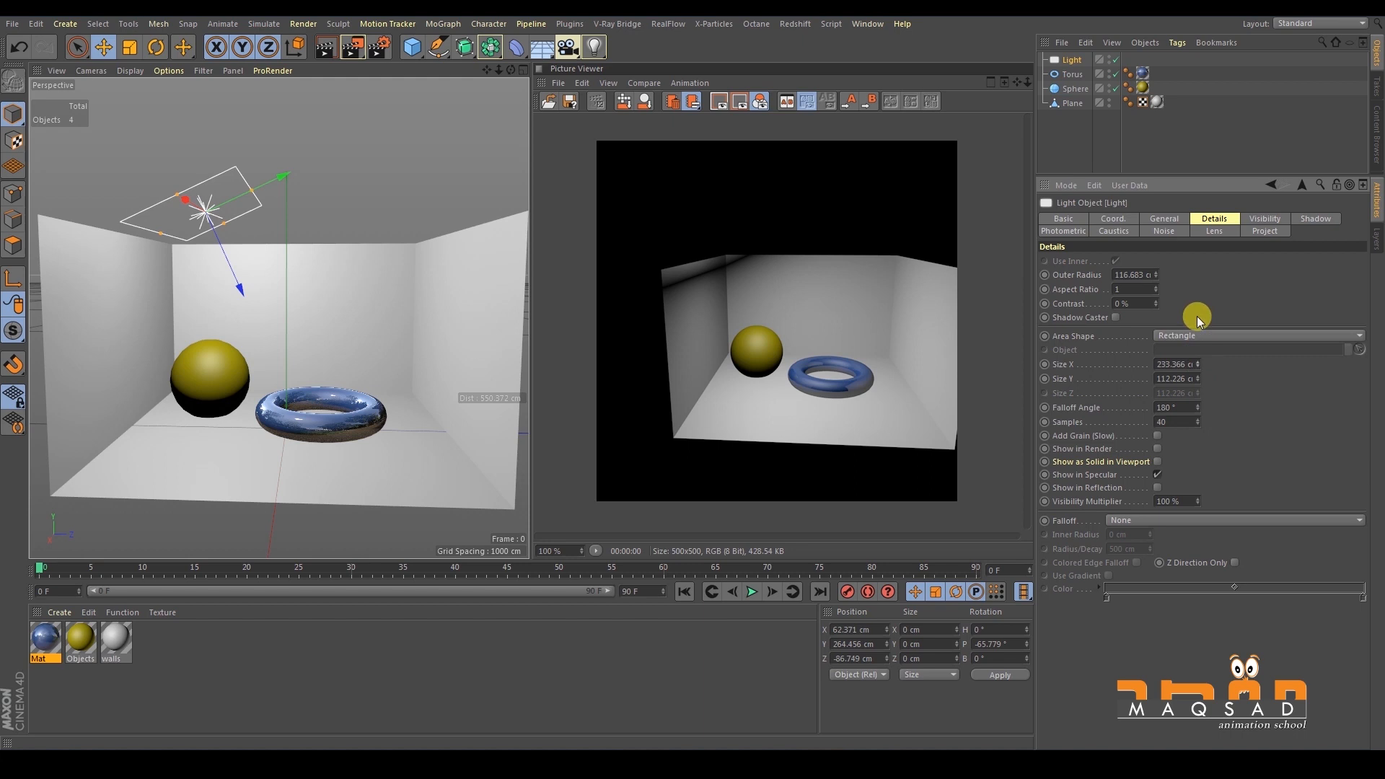
left_click_drag(1194, 362, 1173, 353)
type("200")
key("Tab")
type("100")
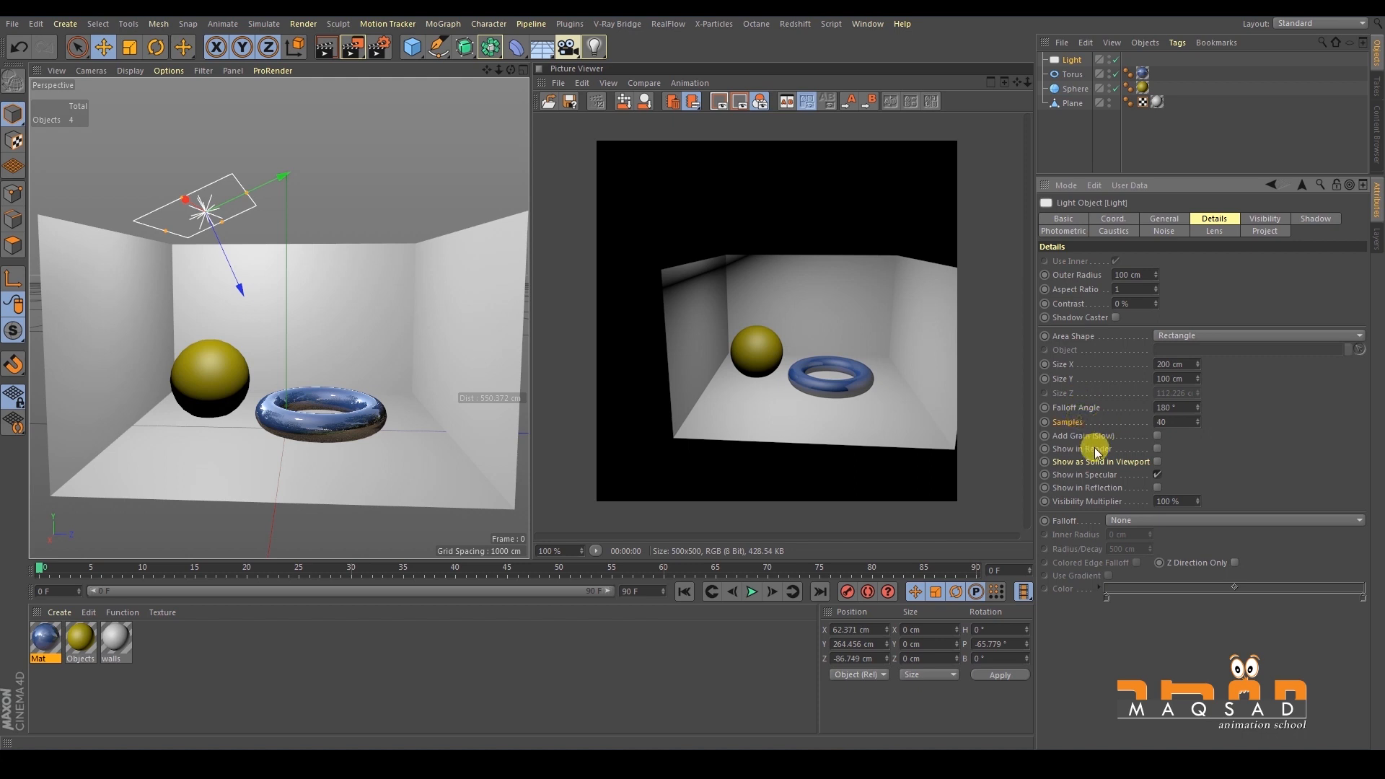
Try the light's Show as Solid in Viewport option and the Inverse Square (Physically Accurate) falloff.
left_click(1158, 462)
left_click(1158, 463)
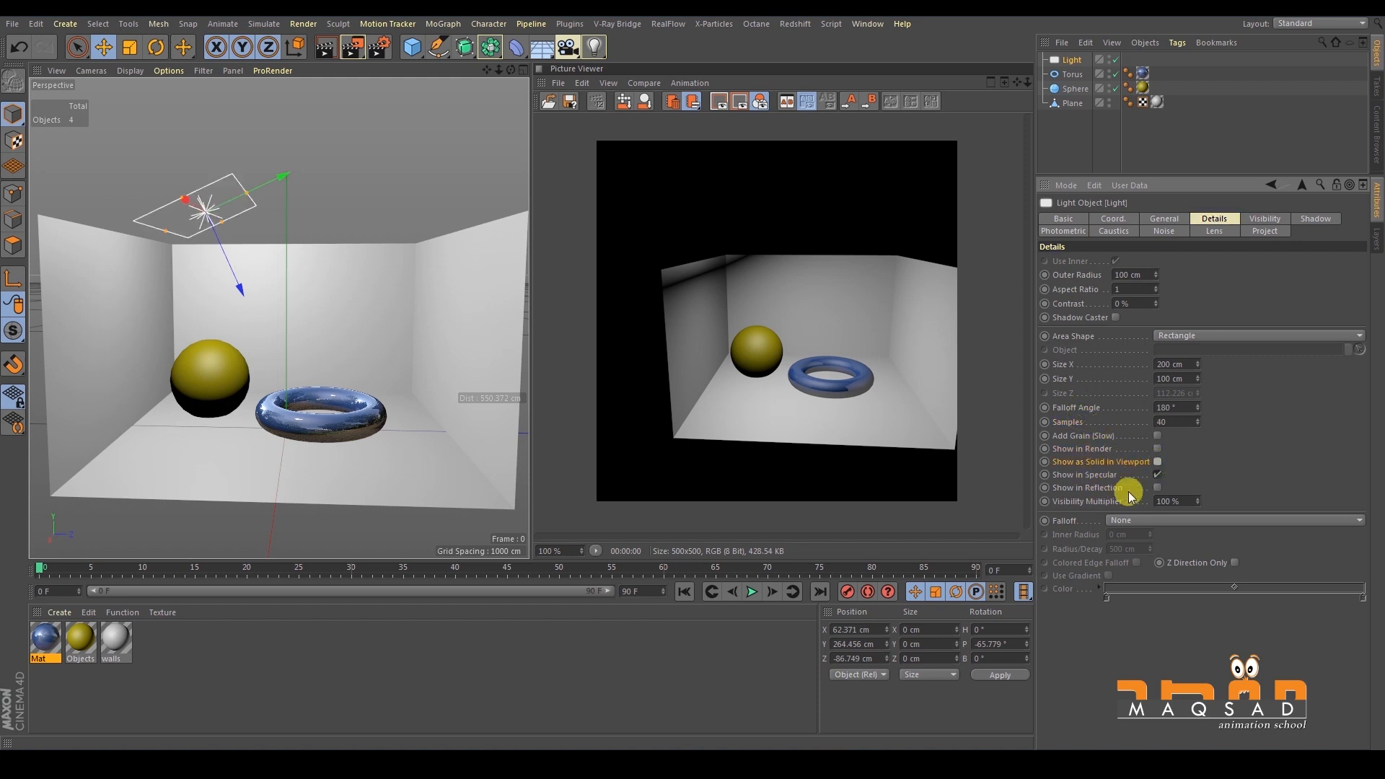
left_click(1130, 519)
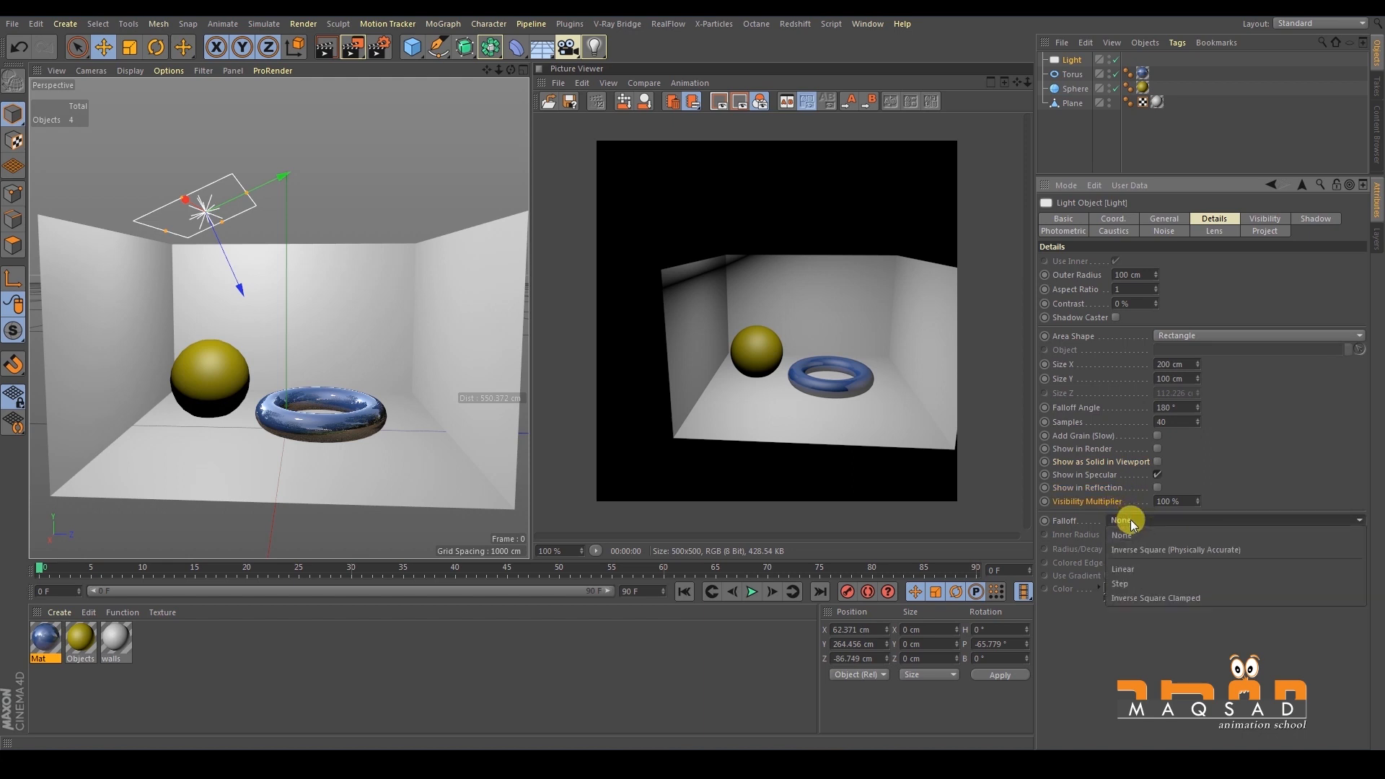
left_click(1130, 522)
left_click(1131, 523)
left_click(1133, 537)
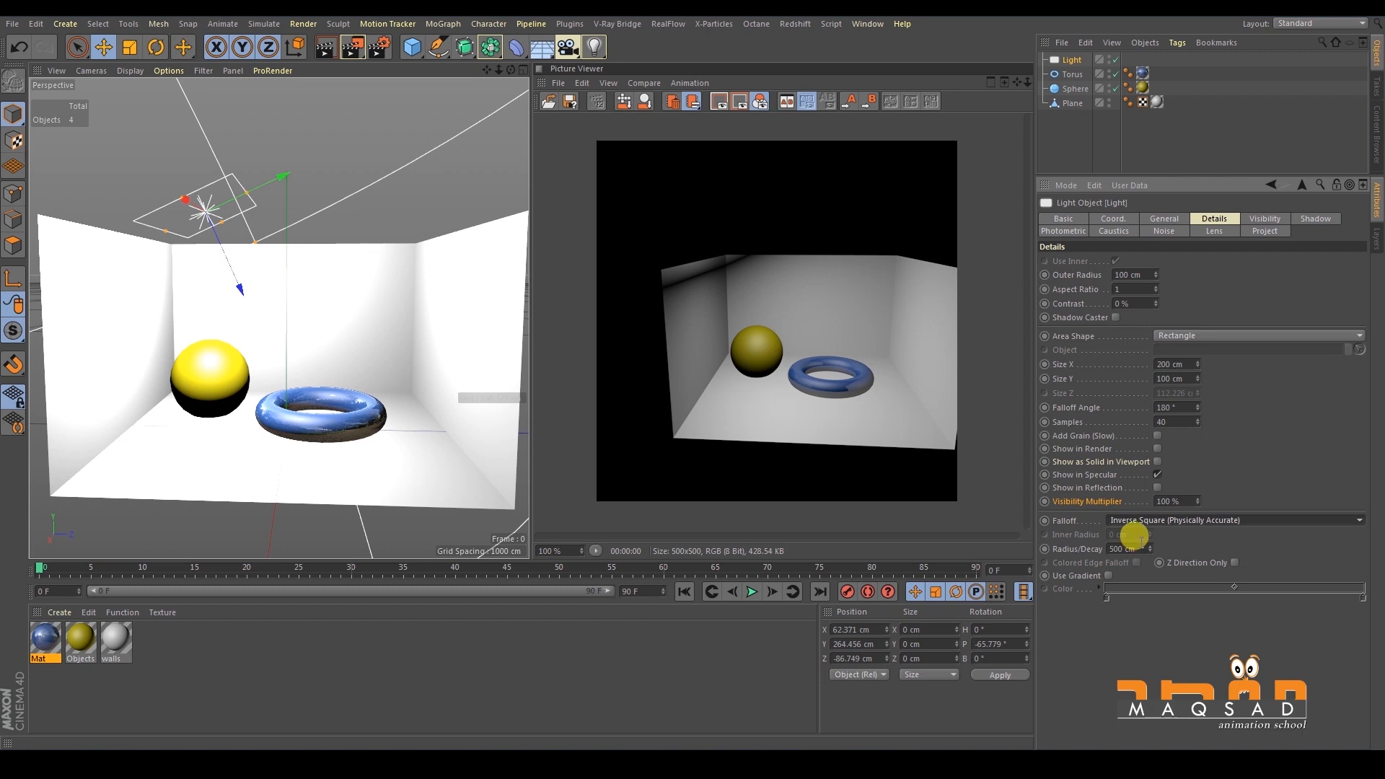
left_click(1073, 127)
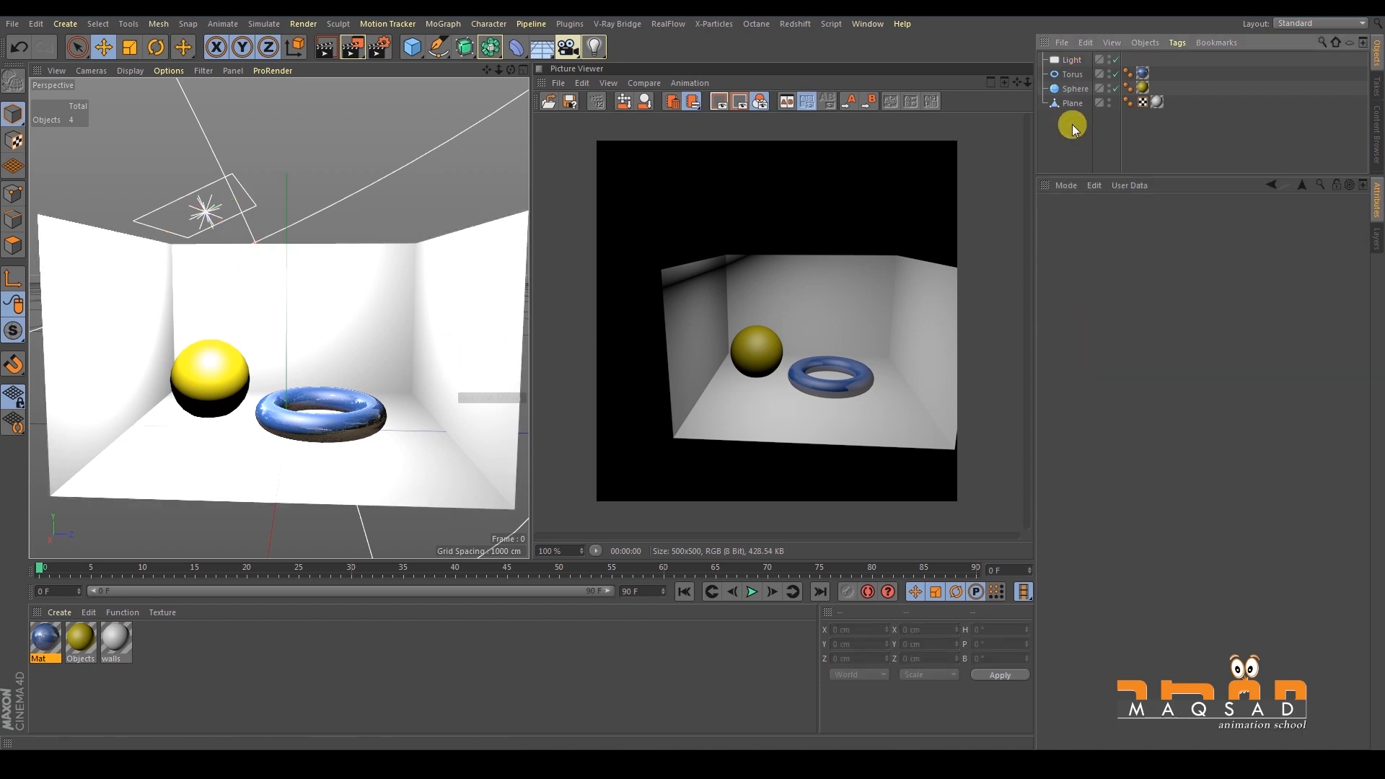
left_click(1070, 60)
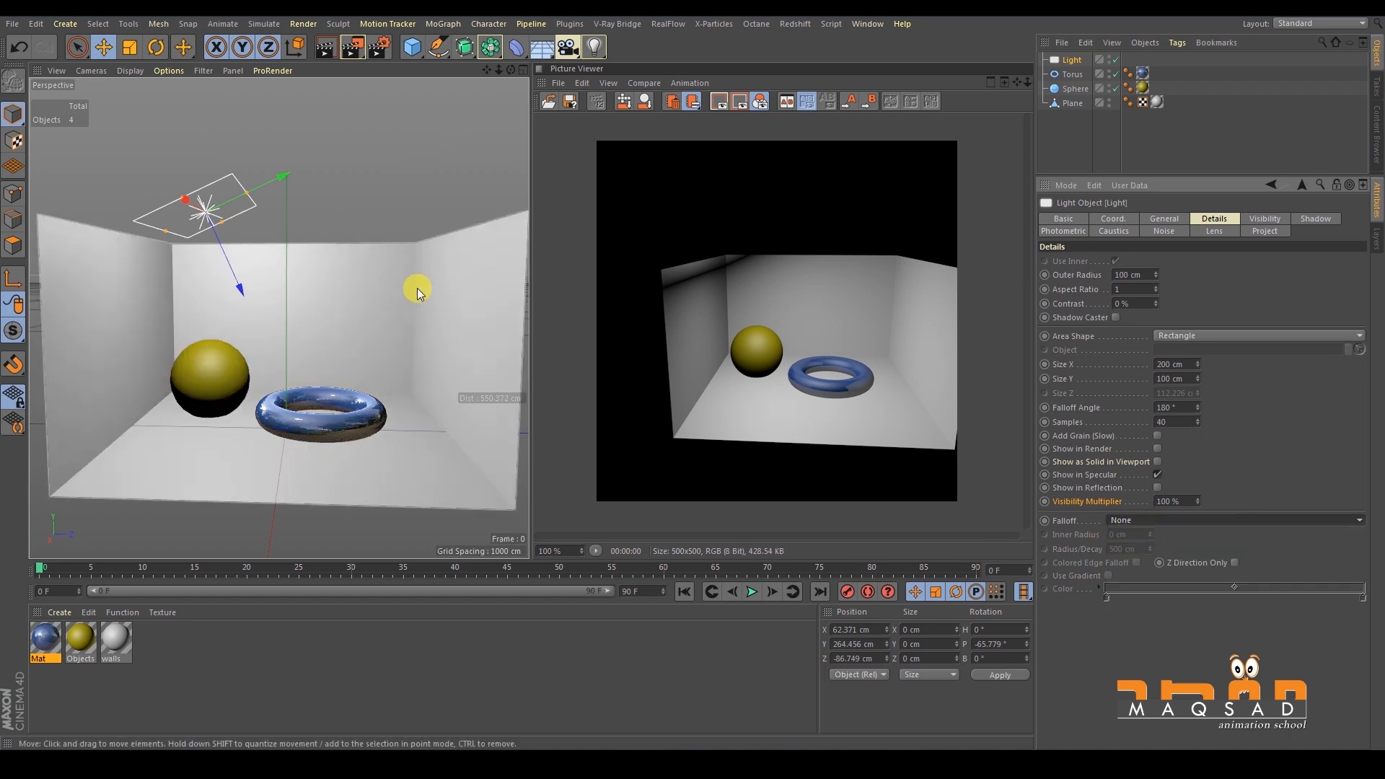
Set the area light's shadow type to Area and render the room from a slightly turned angle.
left_click_drag(246, 255, 235, 261, "alt")
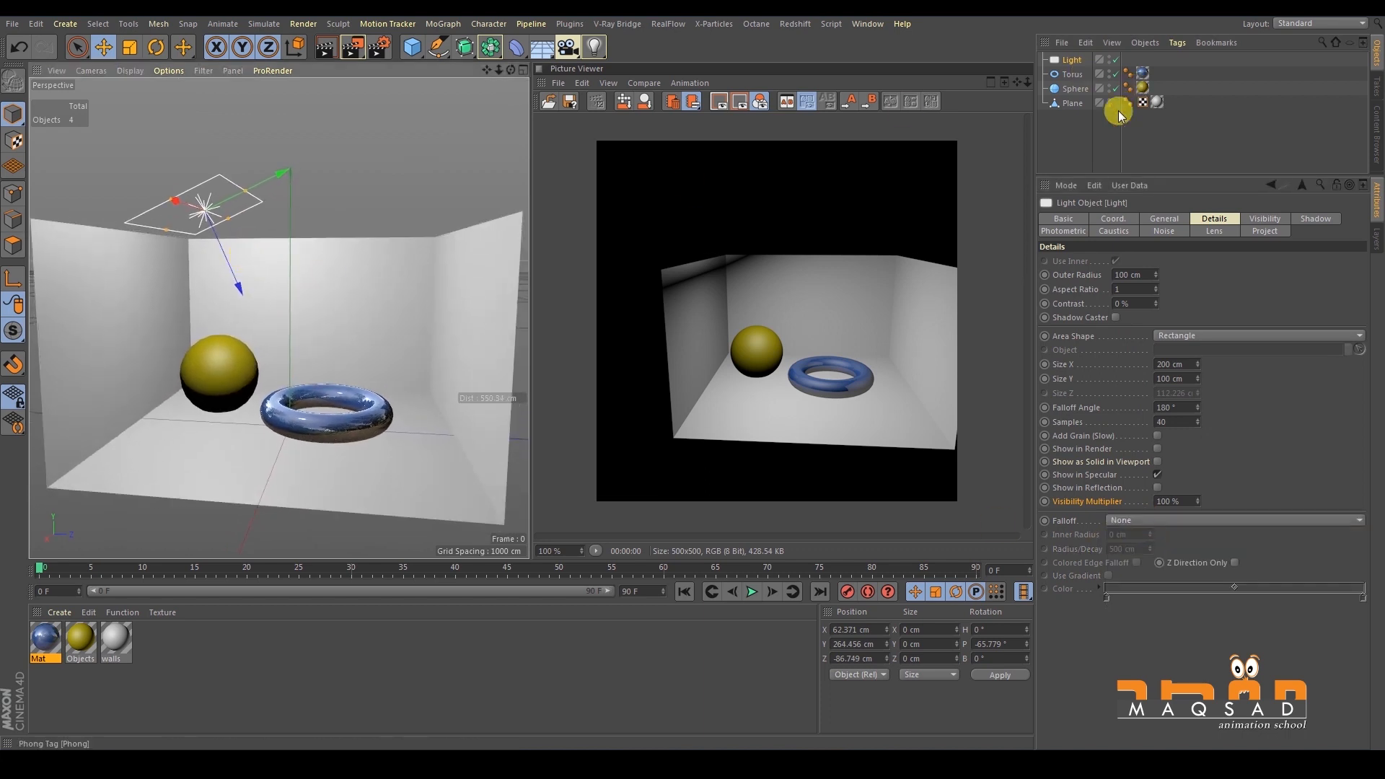
left_click(1164, 219)
left_click(1155, 372)
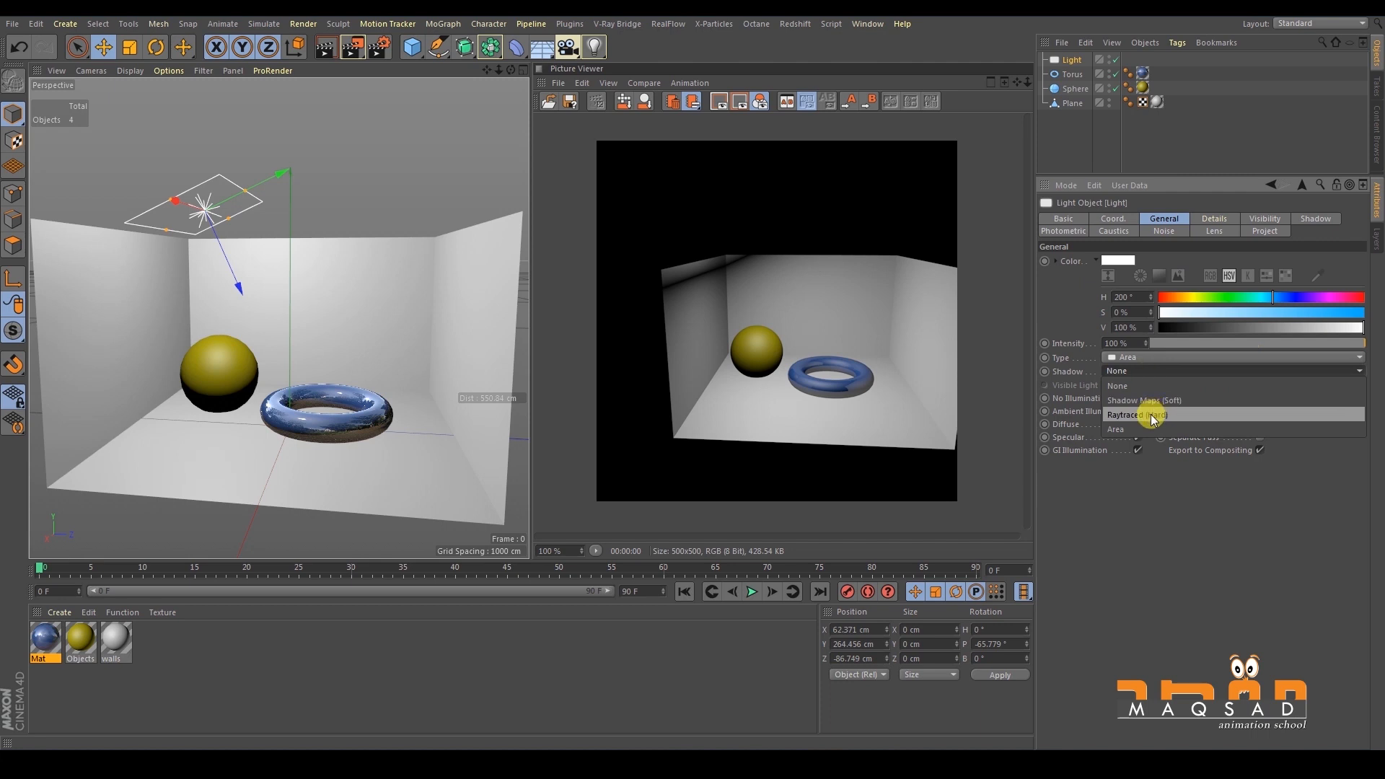
left_click(1154, 429)
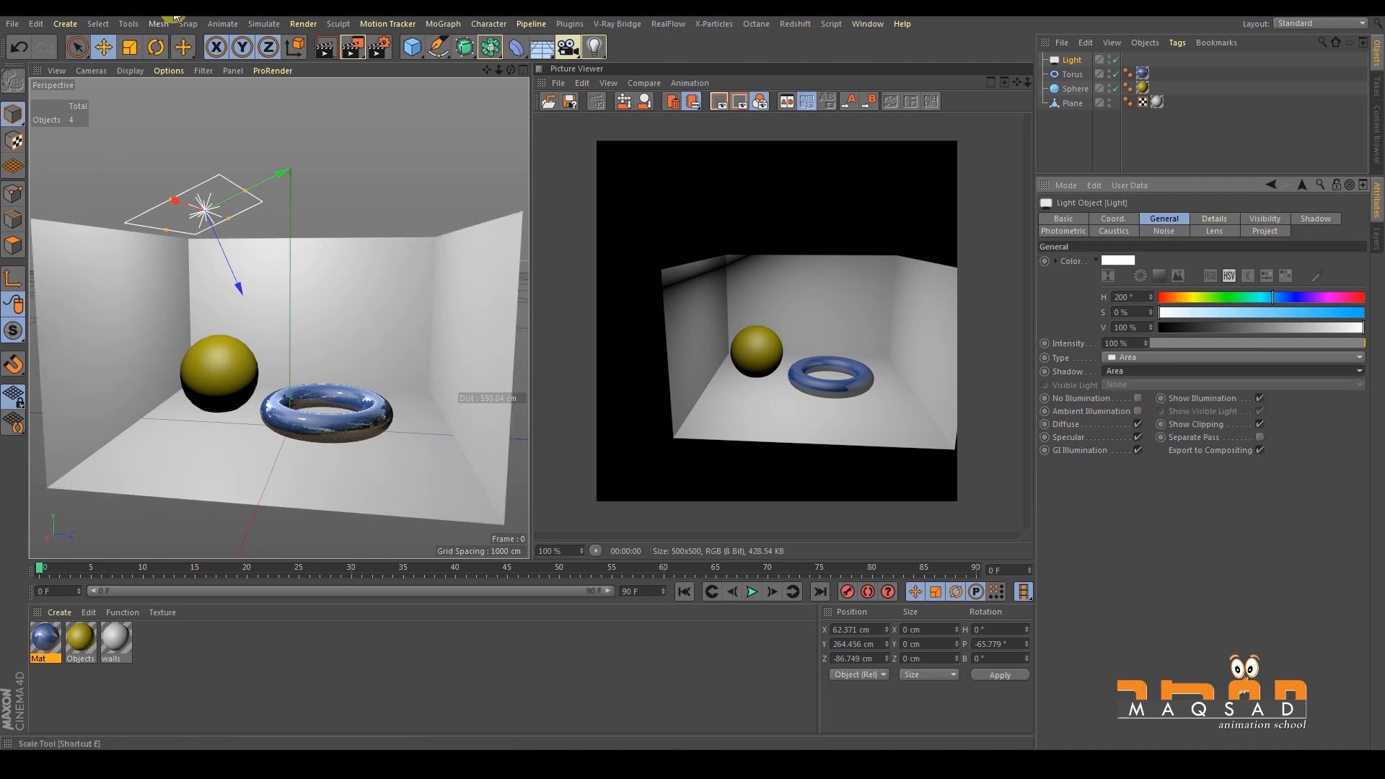
left_click(359, 47)
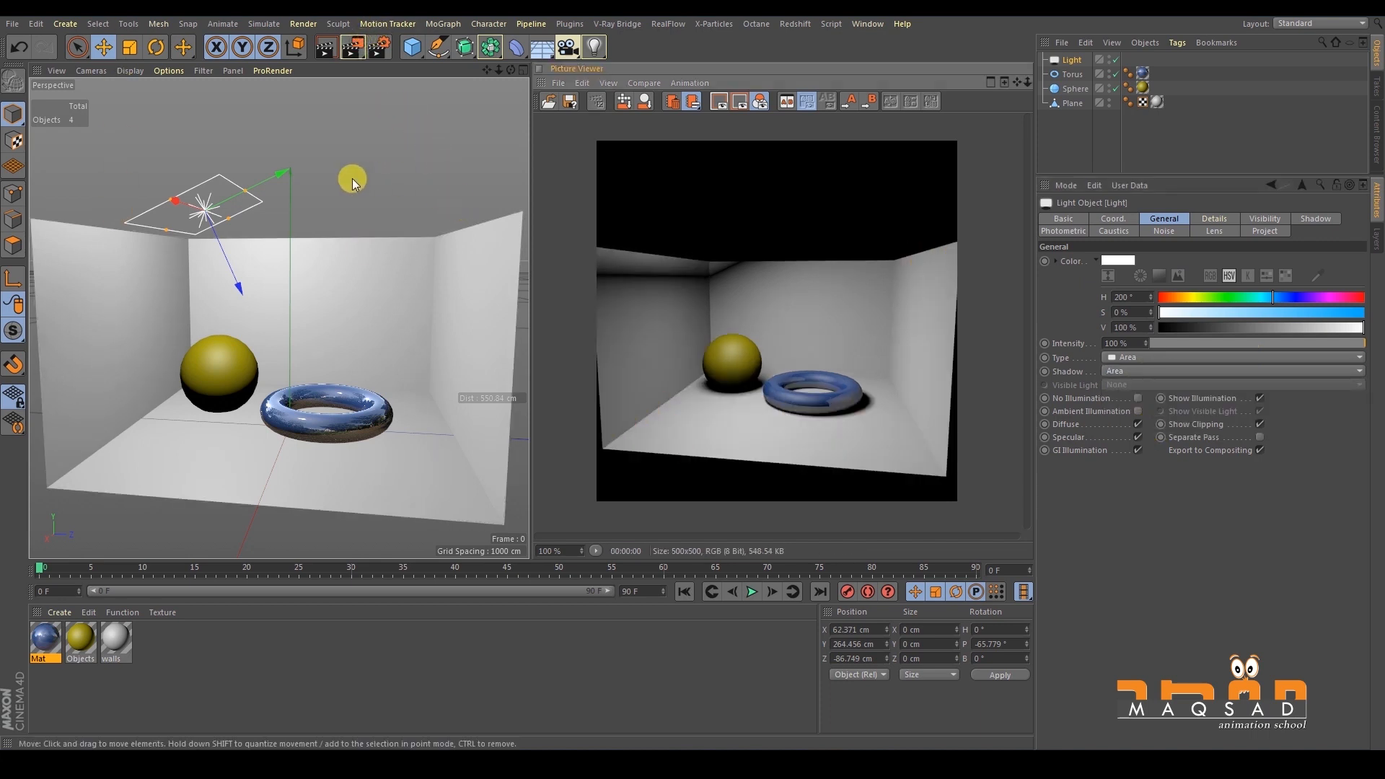
Delete the wall points of the room's Plane mesh, leaving only its floor.
scroll(186, 280, "down", 5)
left_click(140, 286)
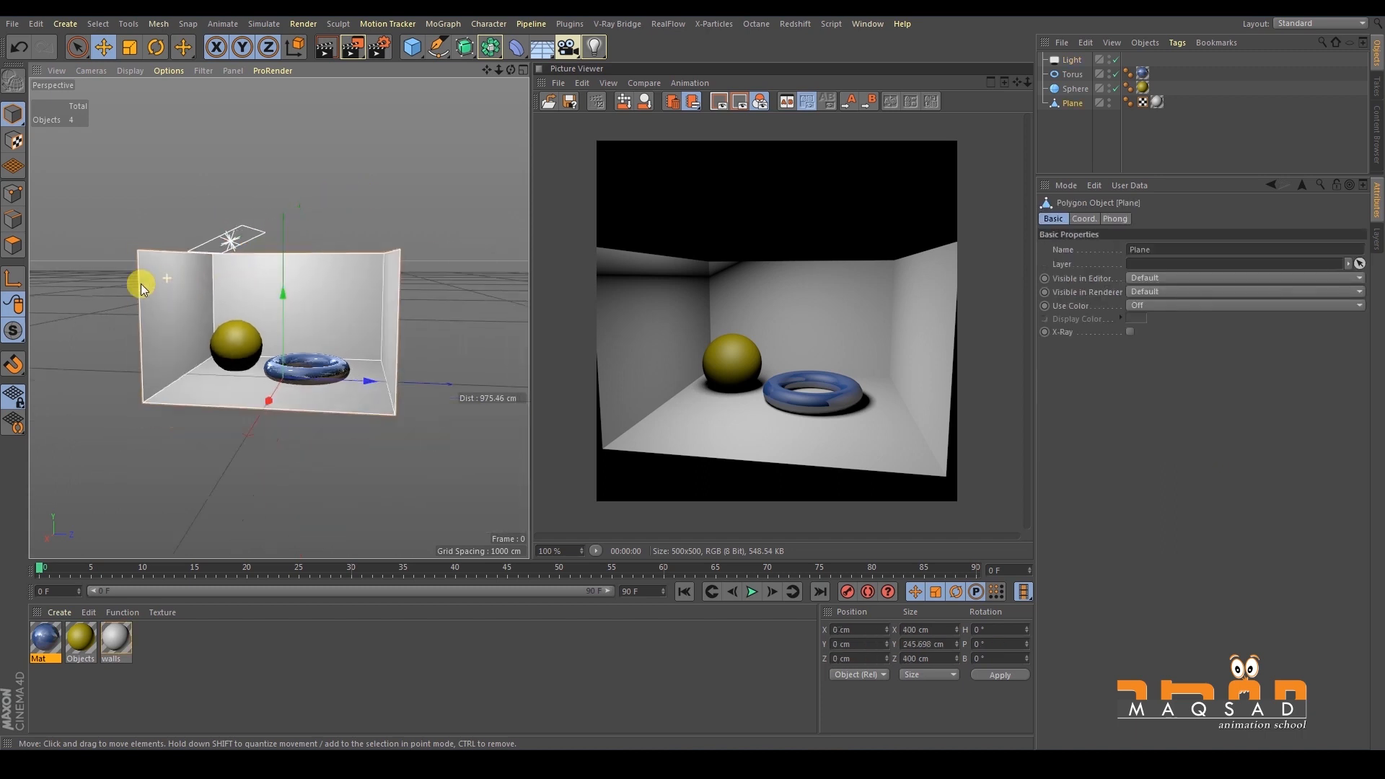
scroll(140, 283, "down", 3)
left_click(16, 194)
left_click_drag(80, 49, 115, 93)
left_click_drag(102, 176, 340, 392)
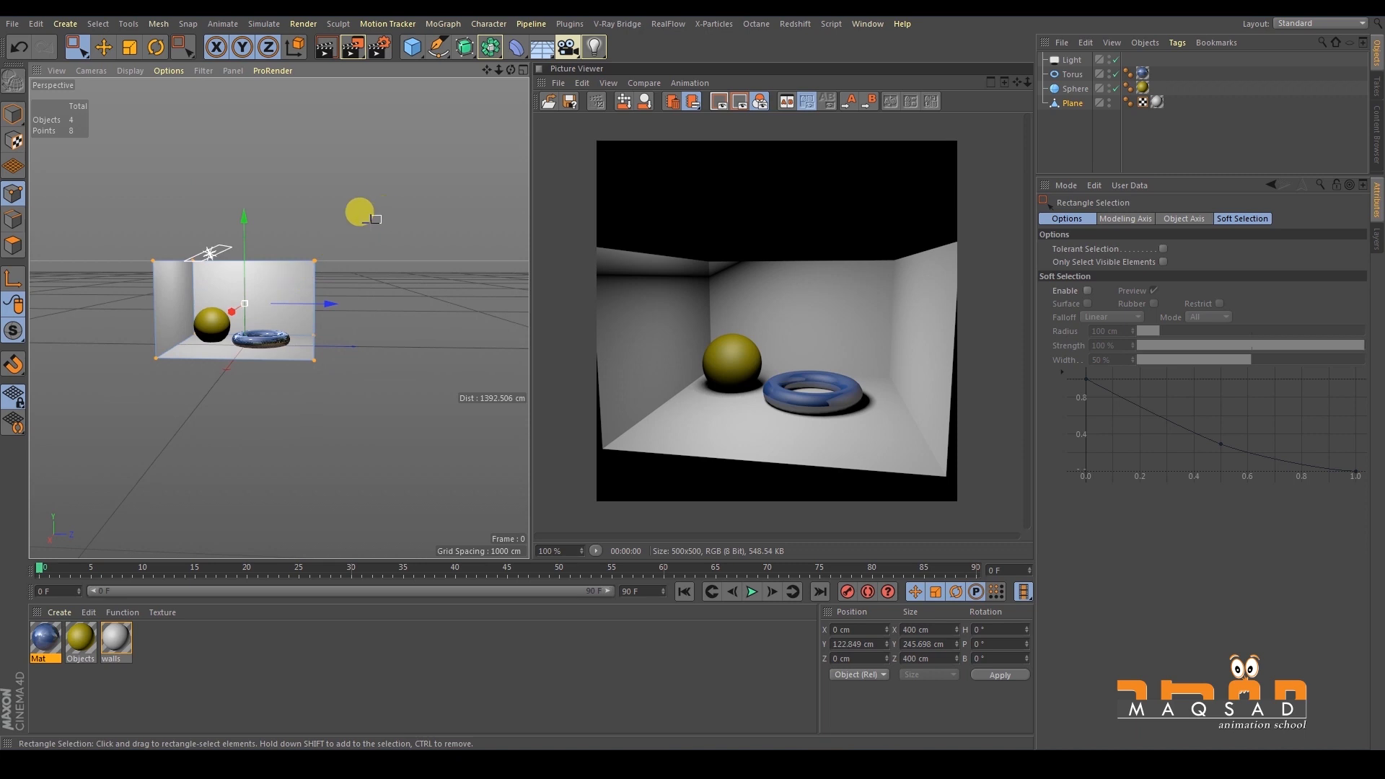
key("Delete")
Select the remaining floor points and scale them outward along X and Z into a much larger ground surface.
left_click(13, 114)
left_click(13, 193)
left_click_drag(63, 223, 380, 409)
left_click_drag(314, 301, 480, 352, "alt")
key("t")
left_click_drag(227, 381, 189, 432)
left_click_drag(336, 350, 367, 352)
left_click(13, 114)
Move the area light away from the sphere and slightly lower, to about Y 209, Z -210 cm.
right_click_drag(155, 241, 210, 244, "alt")
left_click_drag(210, 244, 199, 208, "alt")
left_click(252, 251)
key("e")
mouse_move(261, 252)
left_mouse_down("alt")
mouse_move(300, 253)
mouse_move(272, 270)
mouse_move(225, 345)
mouse_move(261, 261)
mouse_move(144, 327)
mouse_move(349, 216)
mouse_move(195, 303)
mouse_move(257, 275)
left_mouse_up("alt")
middle_click_drag(256, 283, 271, 265, "alt")
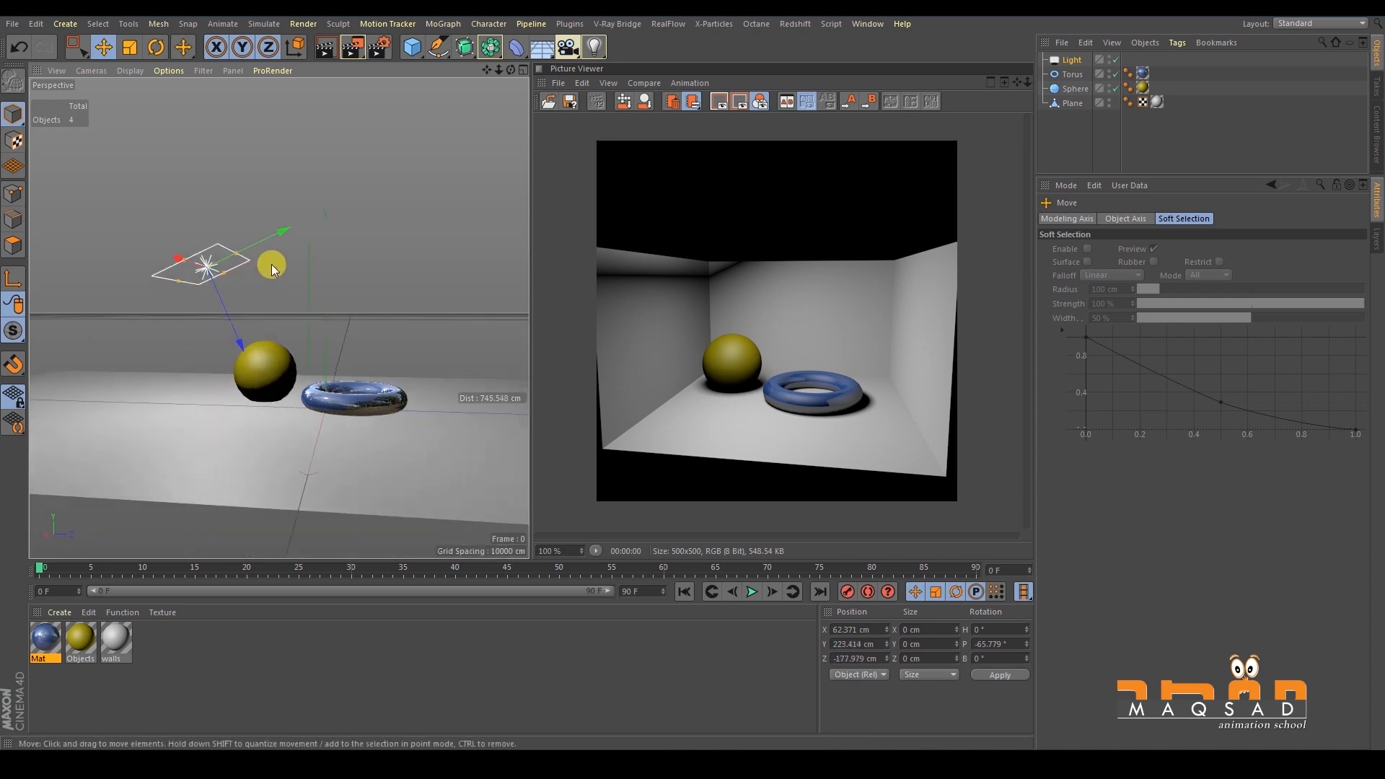
left_click_drag(272, 265, 272, 336, "alt")
left_click_drag(268, 234, 246, 246)
left_click_drag(247, 339, 239, 293, "alt")
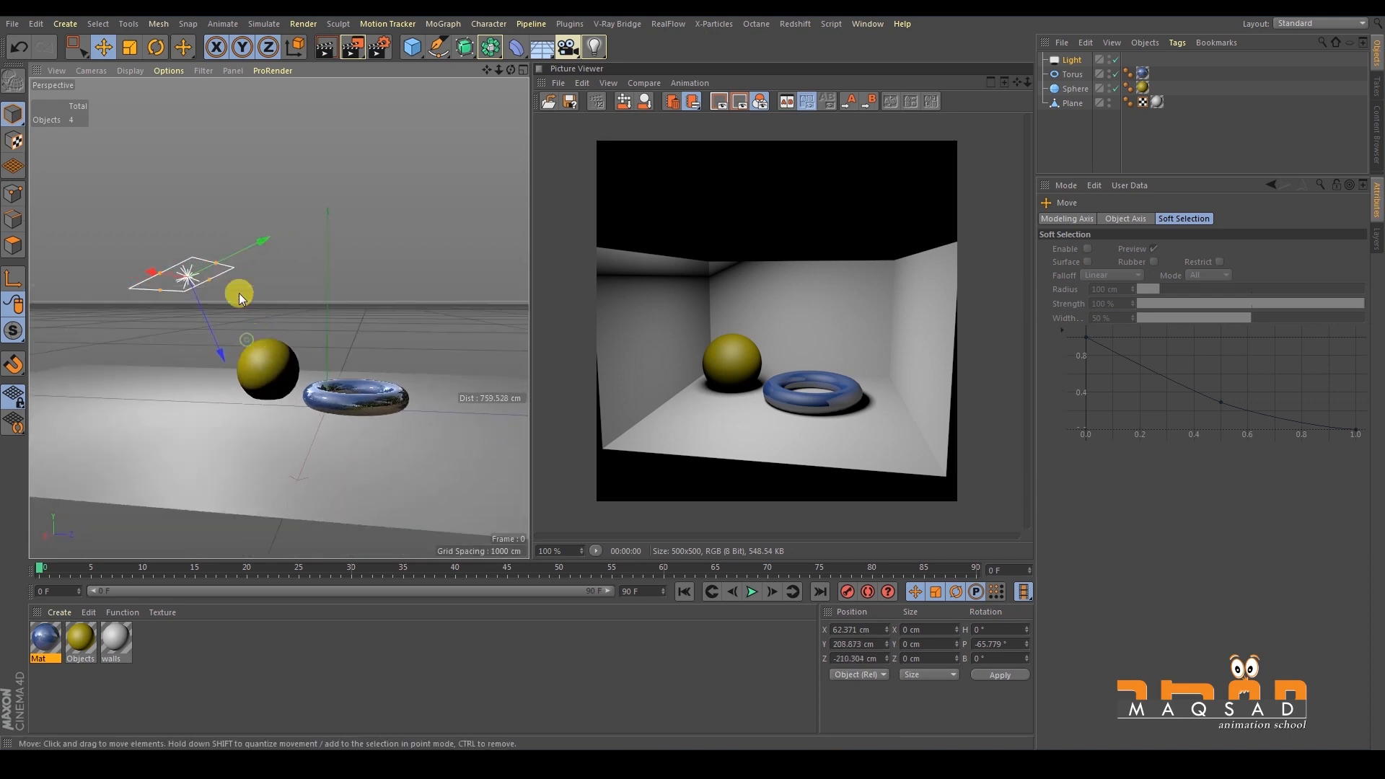
left_click_drag(223, 368, 216, 331, "alt")
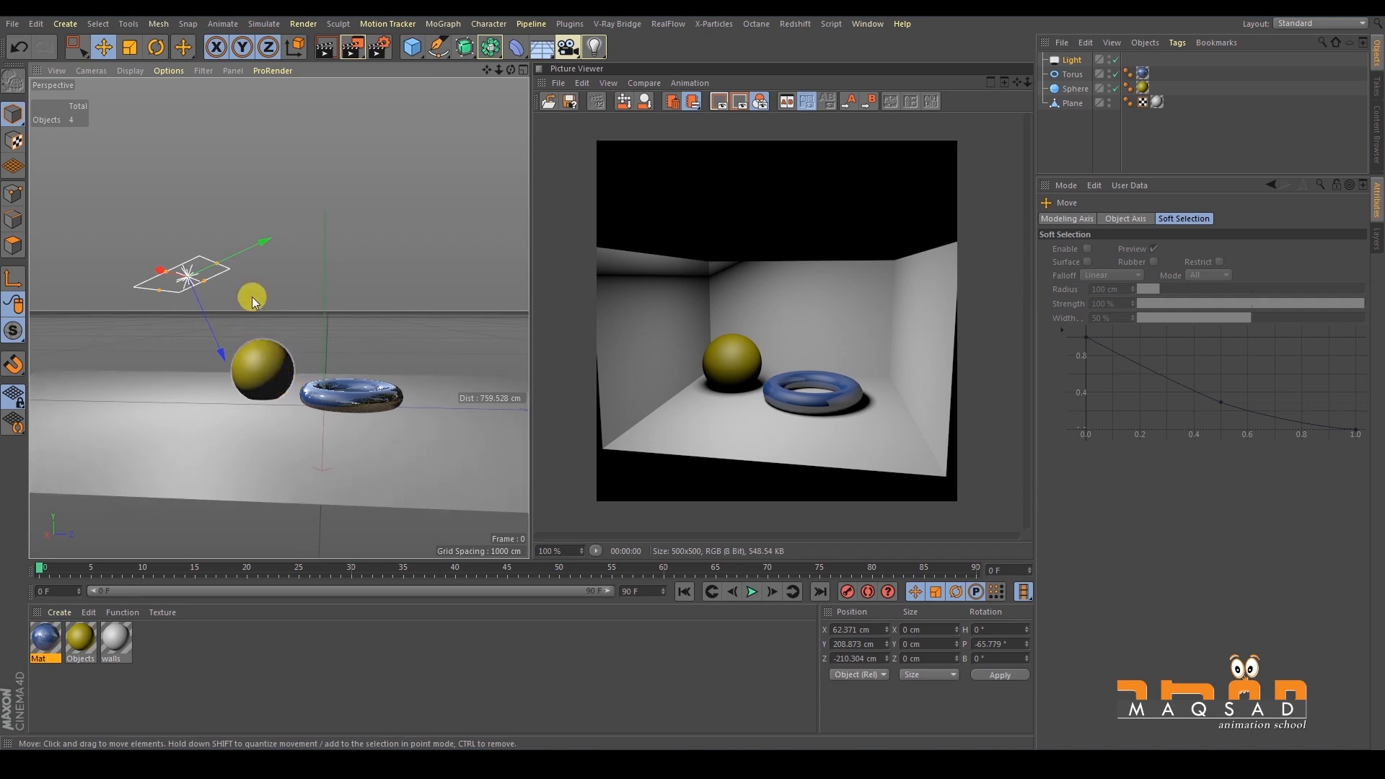
Tilt the area light's pitch to about -46°, place it at about Y 187, Z -230 cm, and render.
key("r")
mouse_move(227, 272)
left_mouse_down()
mouse_move(240, 246)
mouse_move(229, 270)
left_mouse_up()
key("e")
left_click_drag(227, 215, 215, 230)
key("t")
key("r")
left_click_drag(228, 300, 223, 295)
key("e")
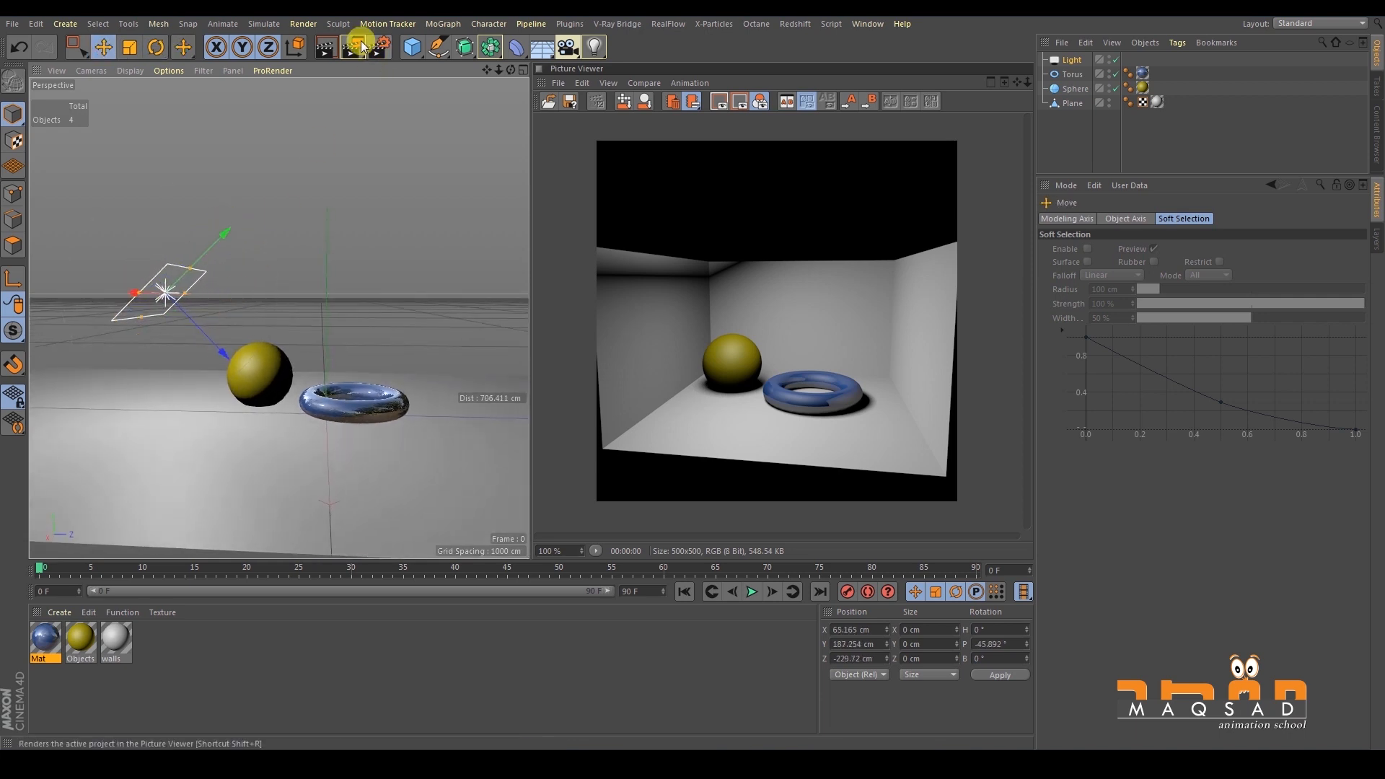
left_click(353, 47)
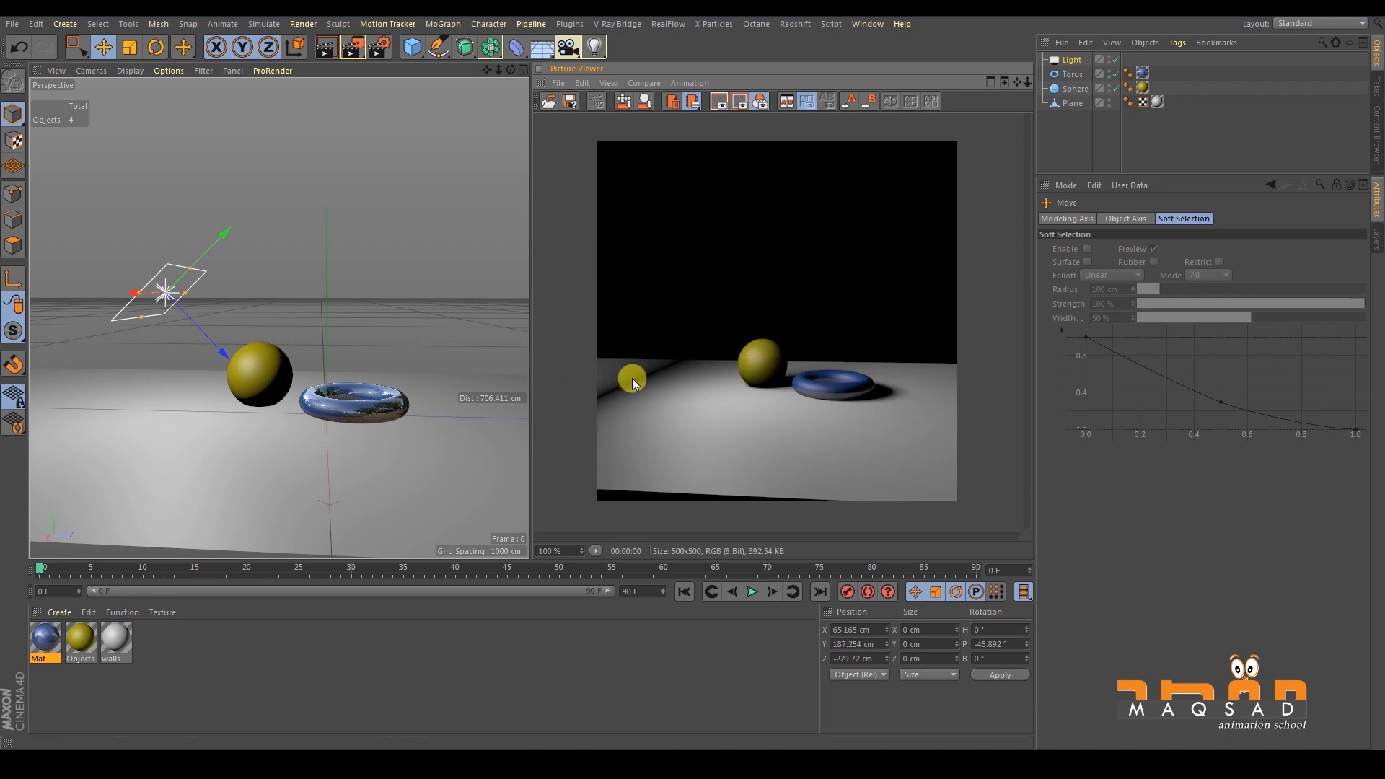
Flatten the light's pitch in two stages, to about -31° and about -20°, rendering the objects after each change.
mouse_move(308, 248)
left_mouse_down("alt")
mouse_move(245, 277)
mouse_move(243, 304)
mouse_move(256, 254)
left_mouse_up("alt")
key("r")
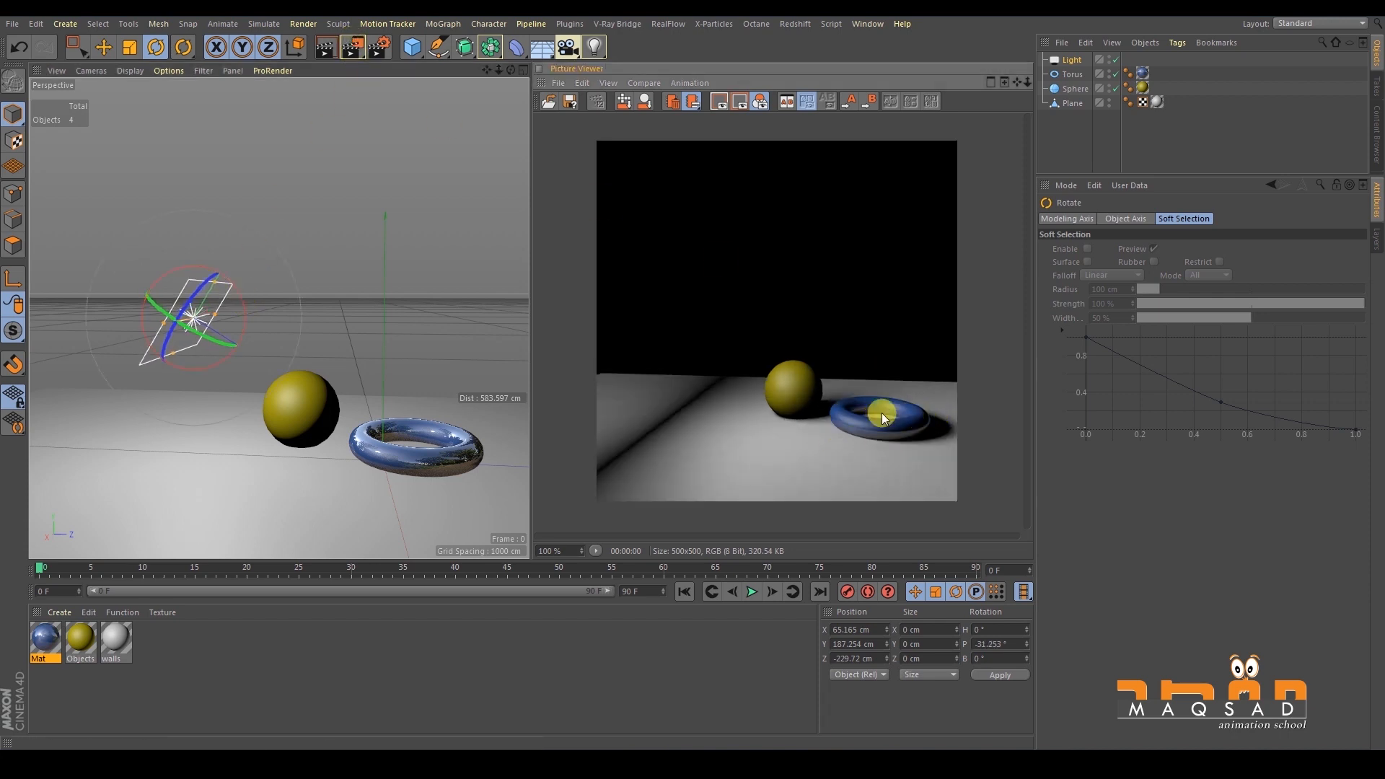
middle_click_drag(389, 337, 274, 306, "alt")
scroll(274, 306, "down", 3)
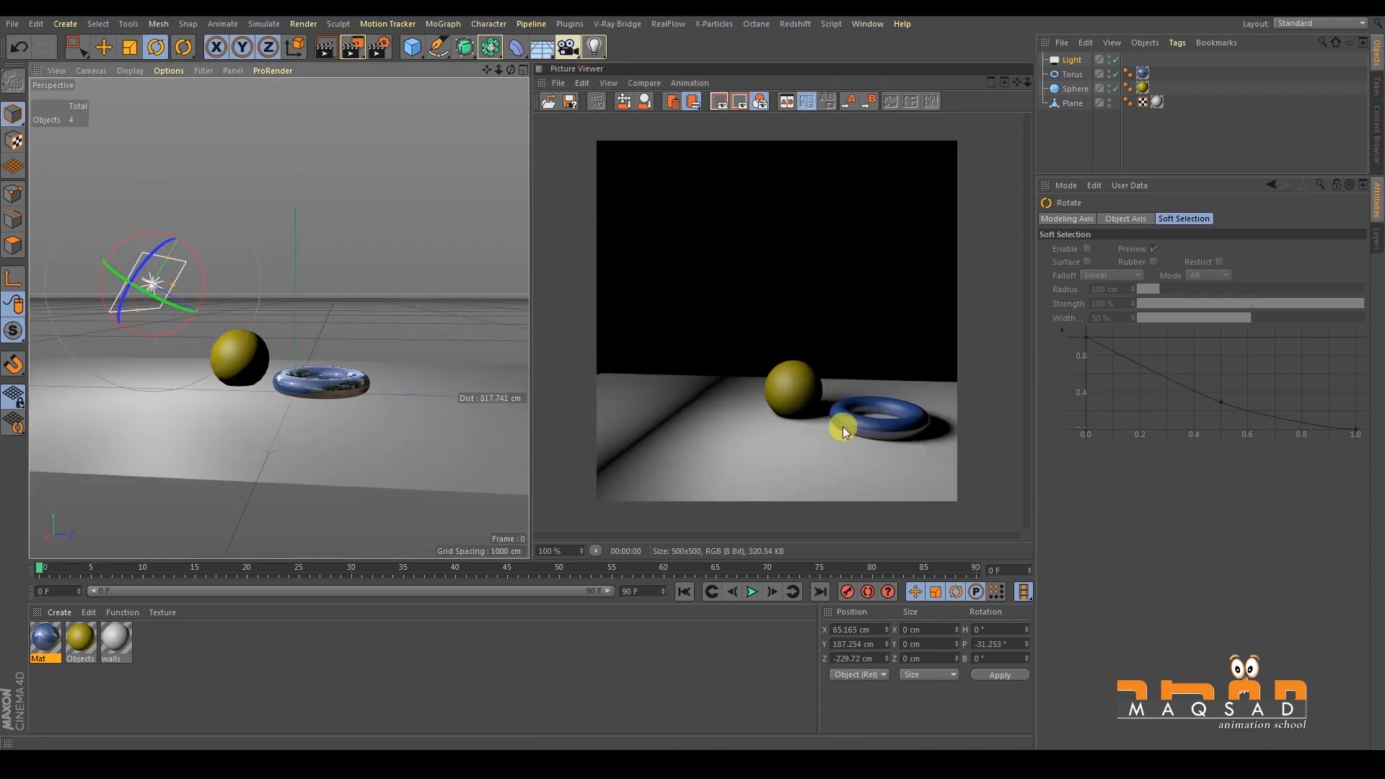
left_click(351, 45)
left_click_drag(163, 250, 199, 260)
left_click(350, 45)
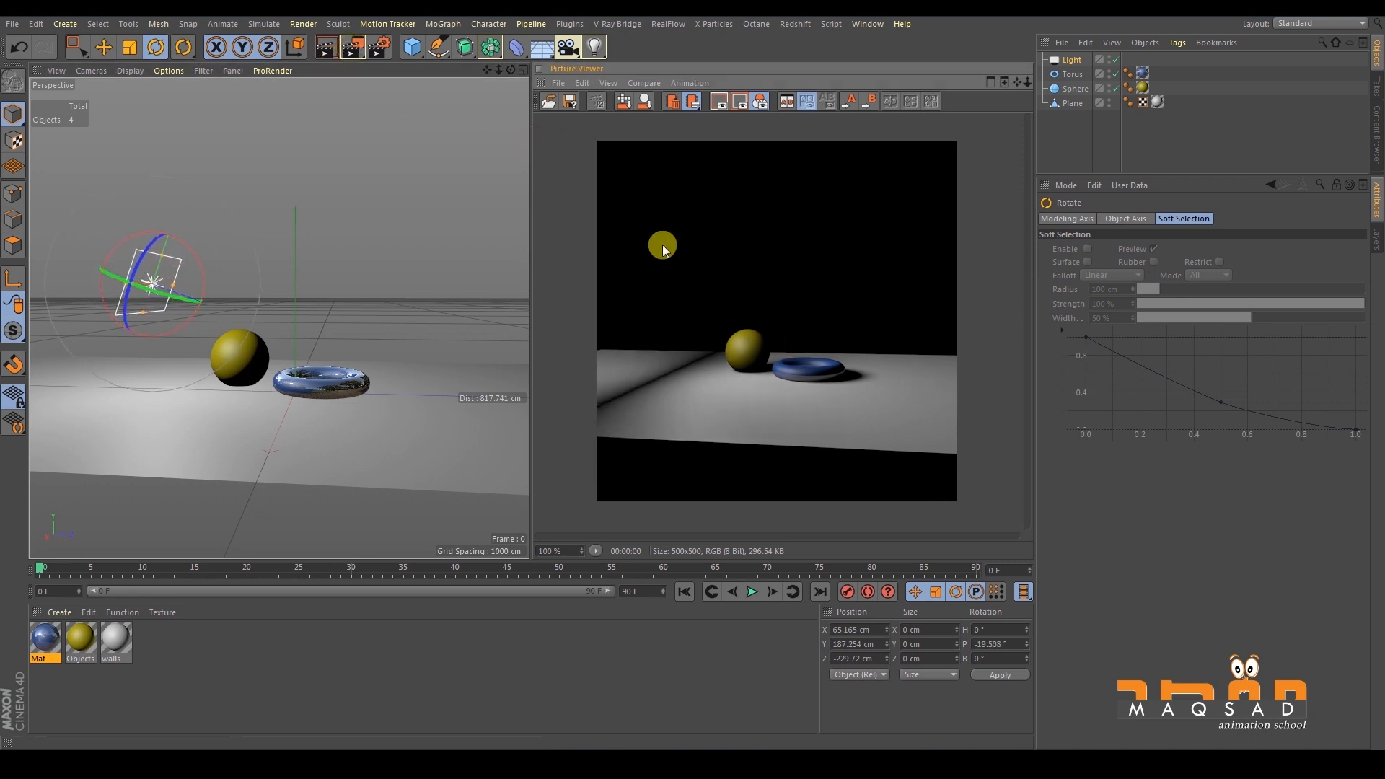
Shift the light vertically, lowering it in stages to about Y 135 cm and Y 90, Z -264 cm, and render between moves.
key("e")
left_click_drag(151, 283, 170, 223)
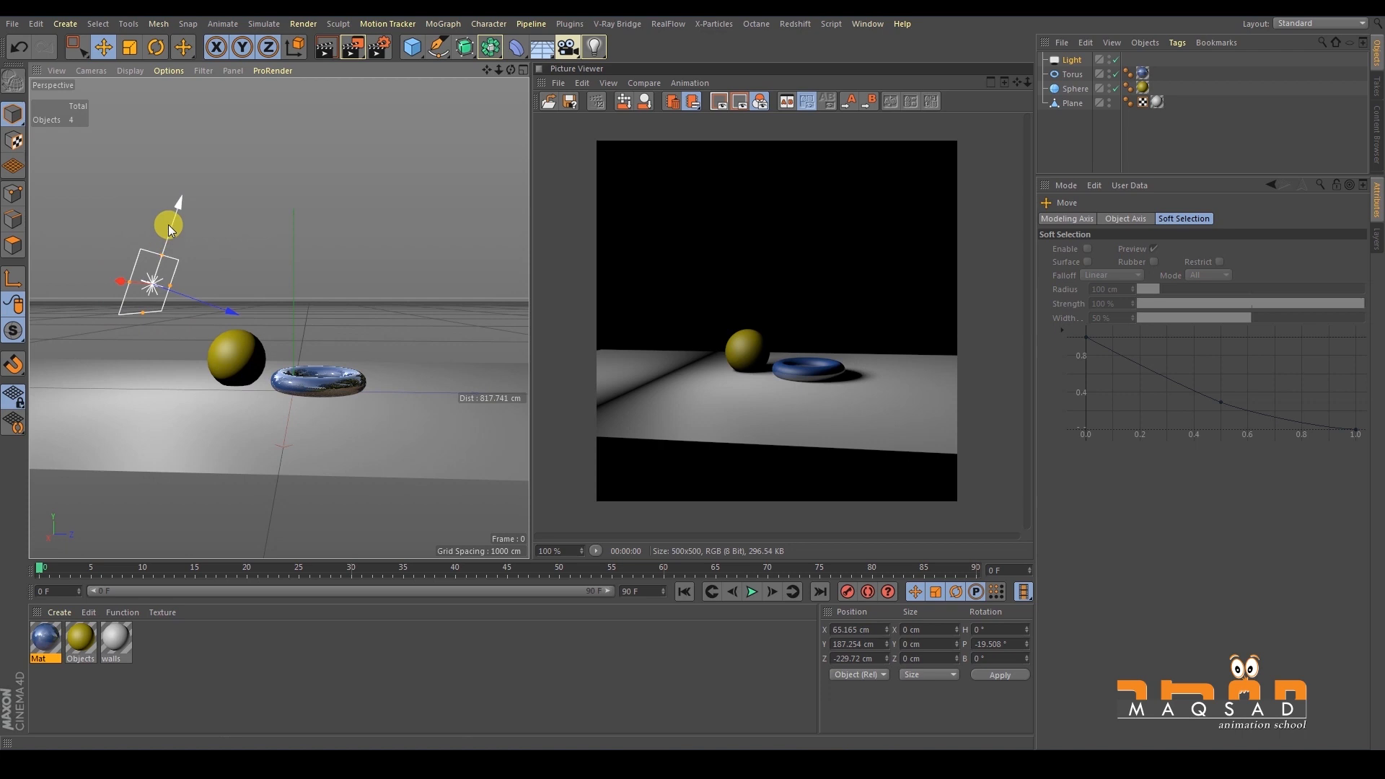
left_click(352, 47)
left_click_drag(203, 144, 179, 226)
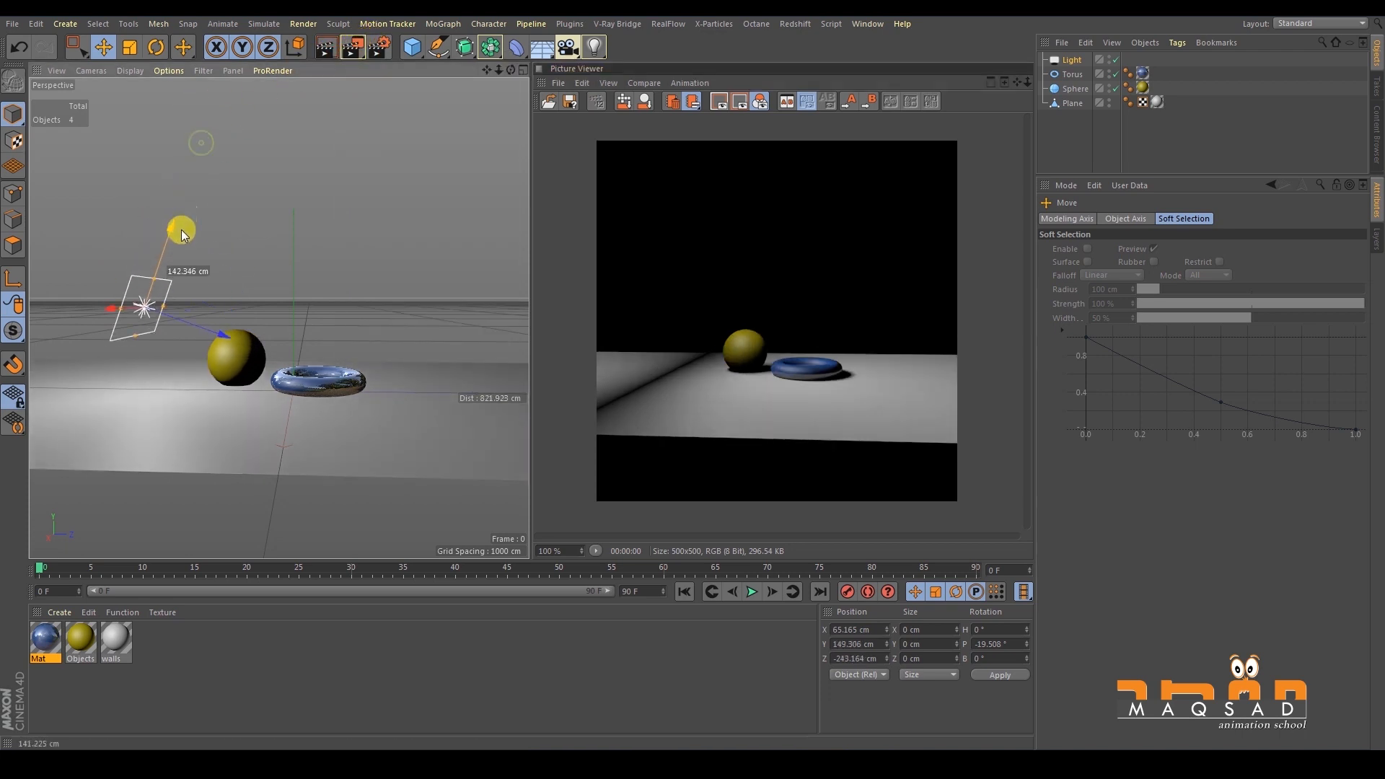
left_click(352, 47)
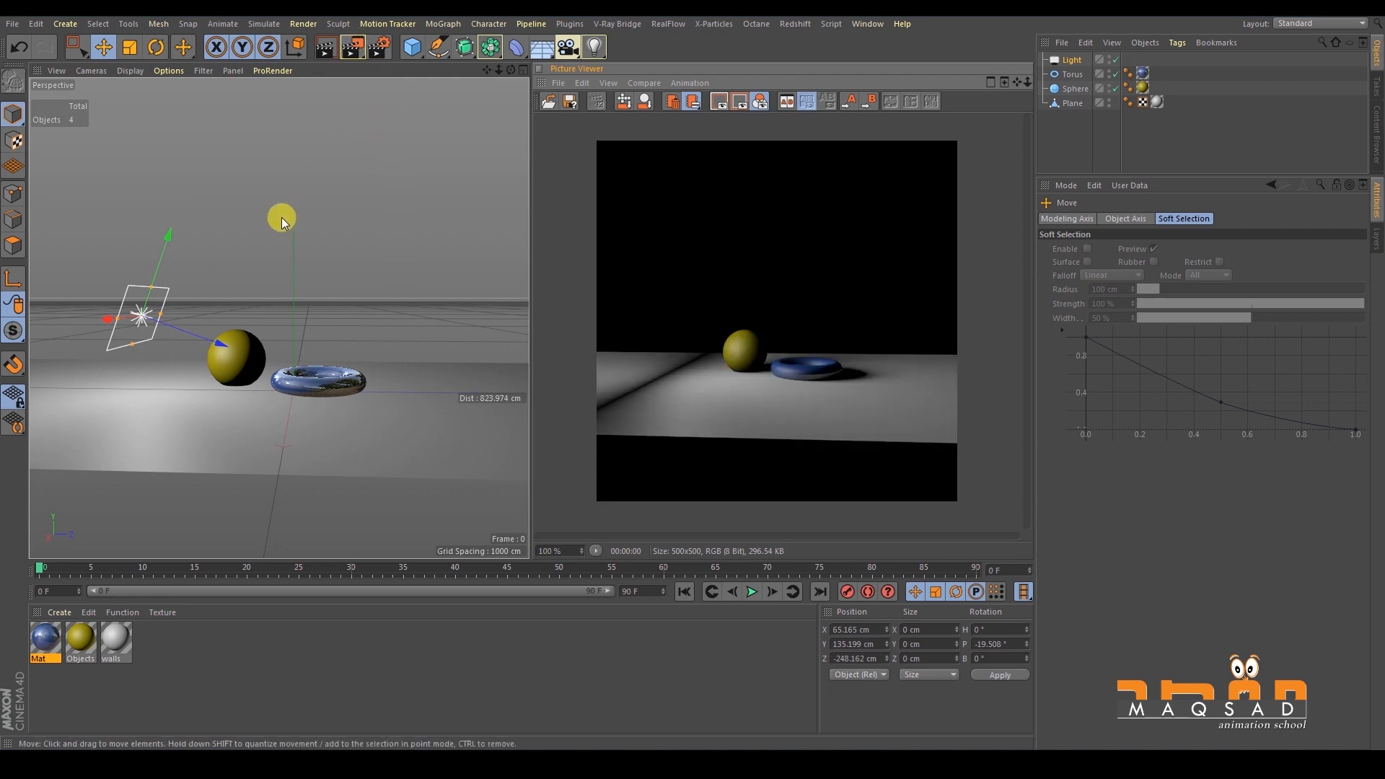
left_click_drag(163, 235, 163, 267)
left_click(352, 47)
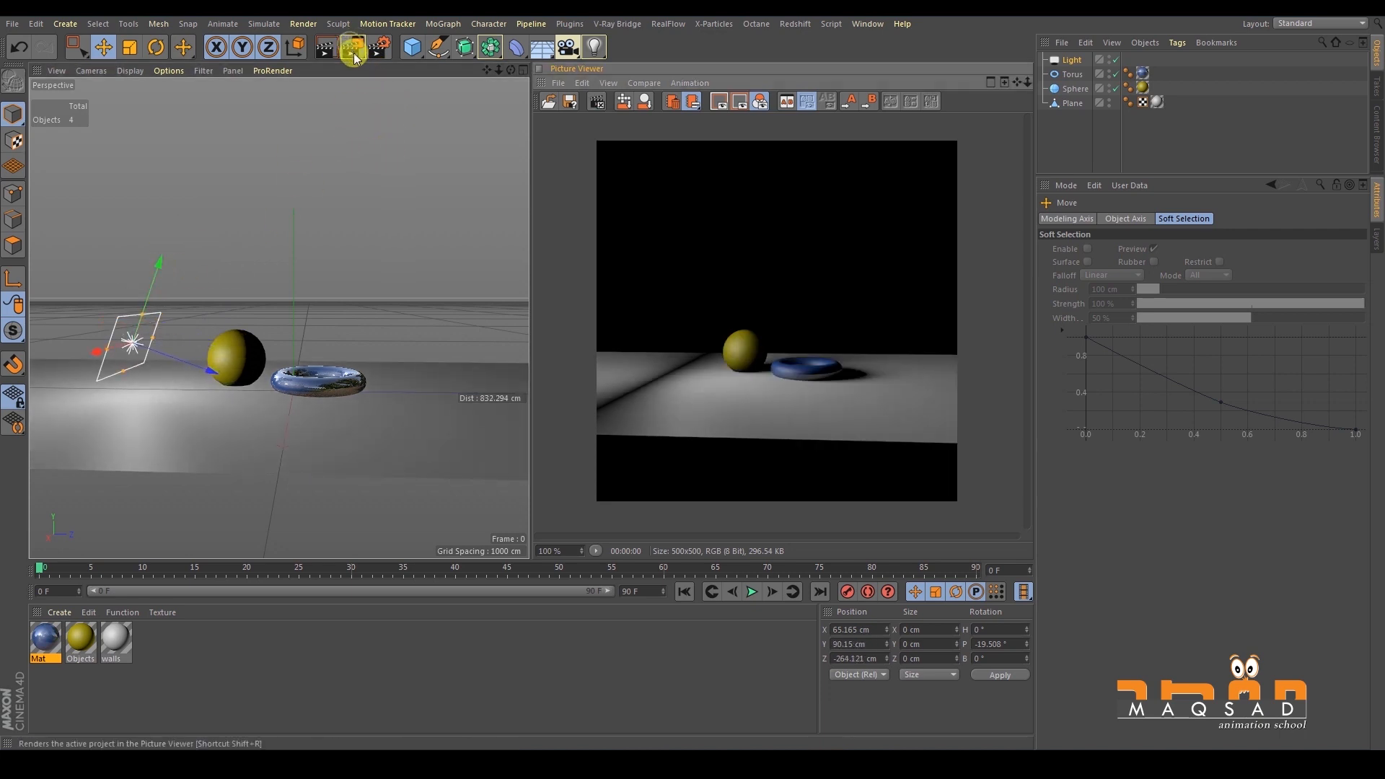
Set the low area light's pitch to about -12° and render a closer view of the sphere and torus.
scroll(288, 314, "up", 4)
key("r")
left_click_drag(162, 324, 182, 311)
left_click(352, 47)
Raise the light's intensity to 151% and lift the light to about Y 143, Z -253 cm, rendering after each change.
left_click_drag(301, 316, 374, 318, "alt")
scroll(296, 313, "down", 2)
key("e")
key("e")
left_click(1069, 60)
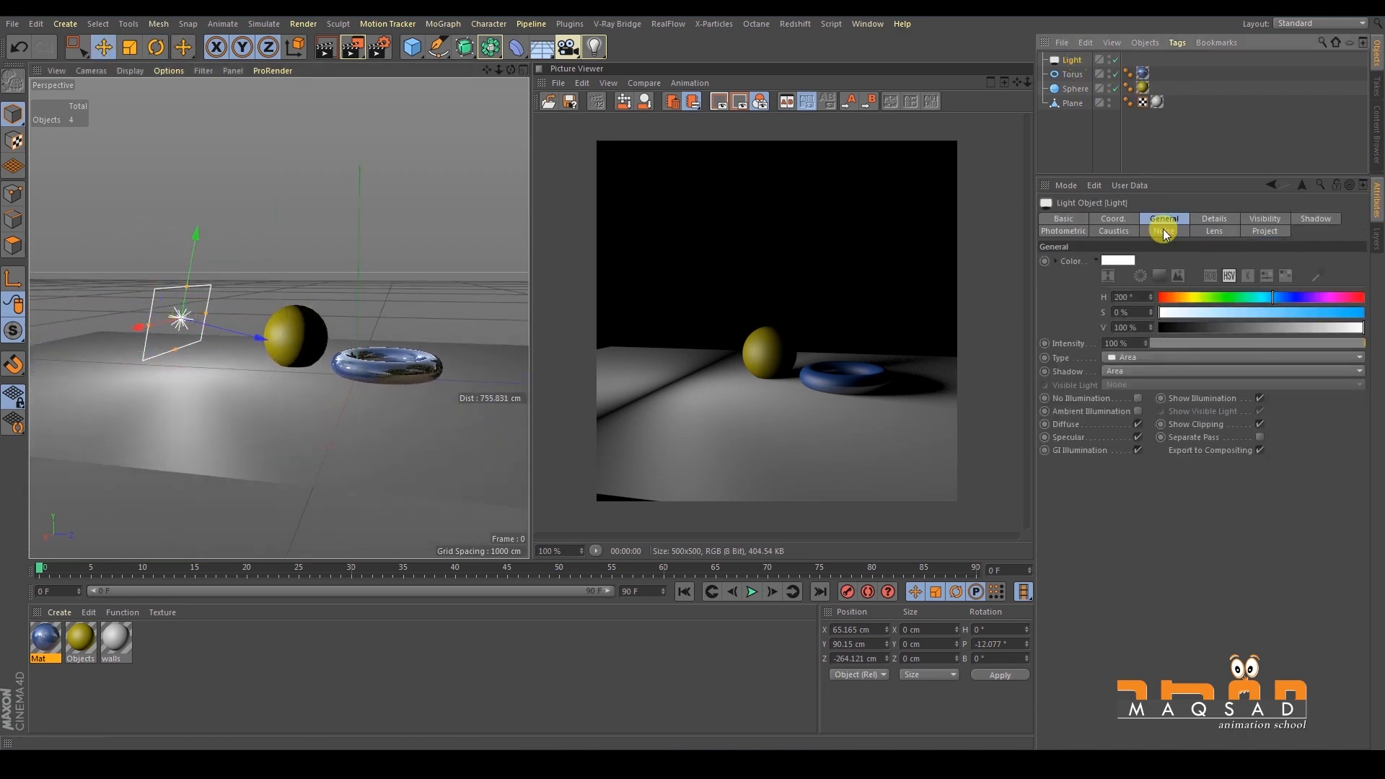
left_click_drag(1149, 341, 1131, 295)
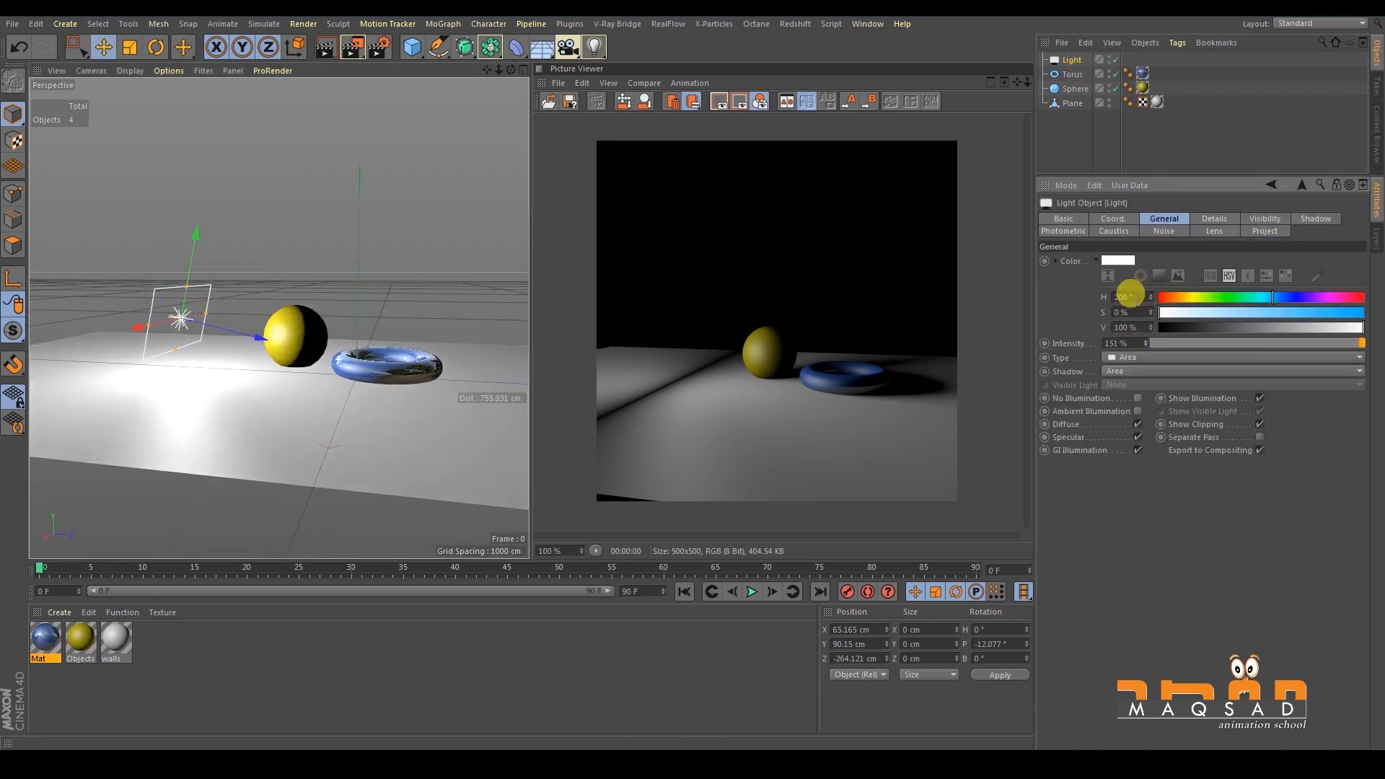
left_click(346, 48)
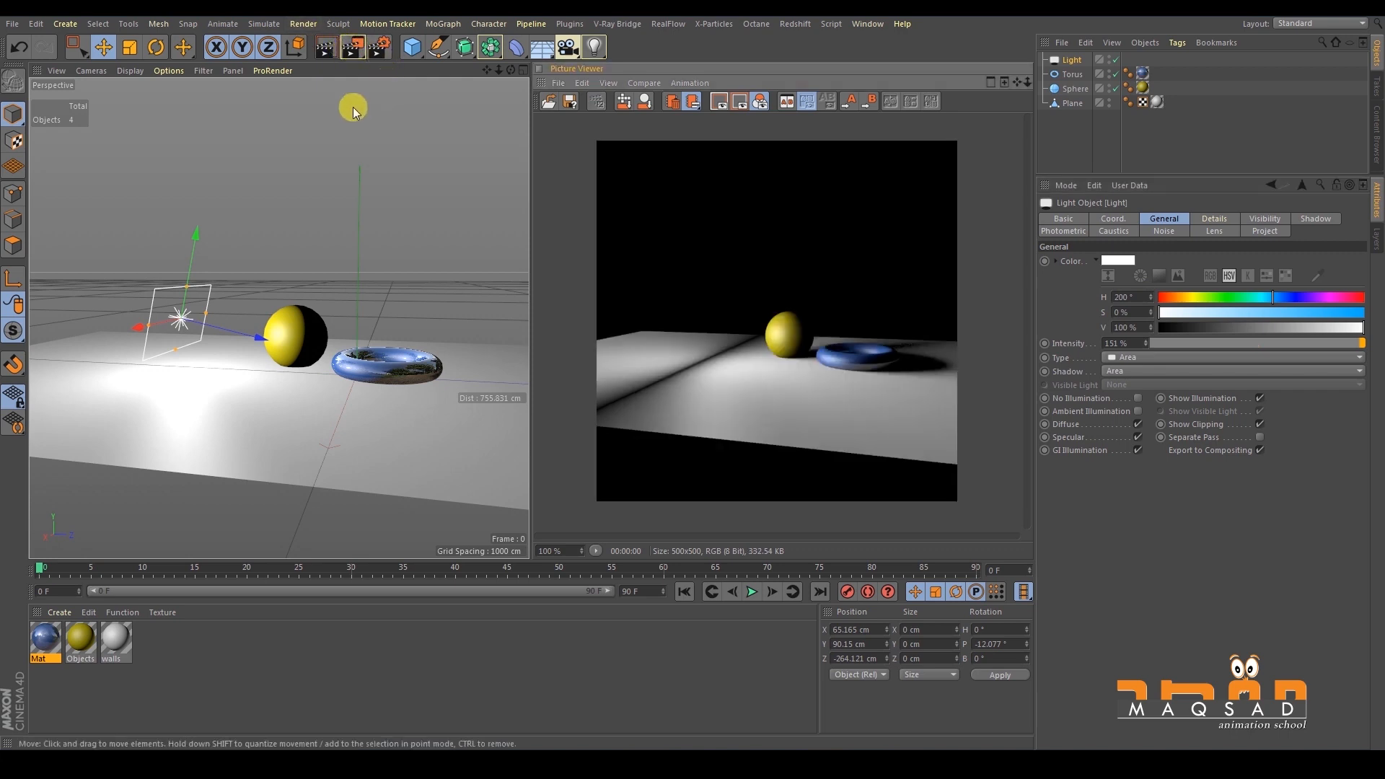
left_click_drag(198, 253, 204, 202)
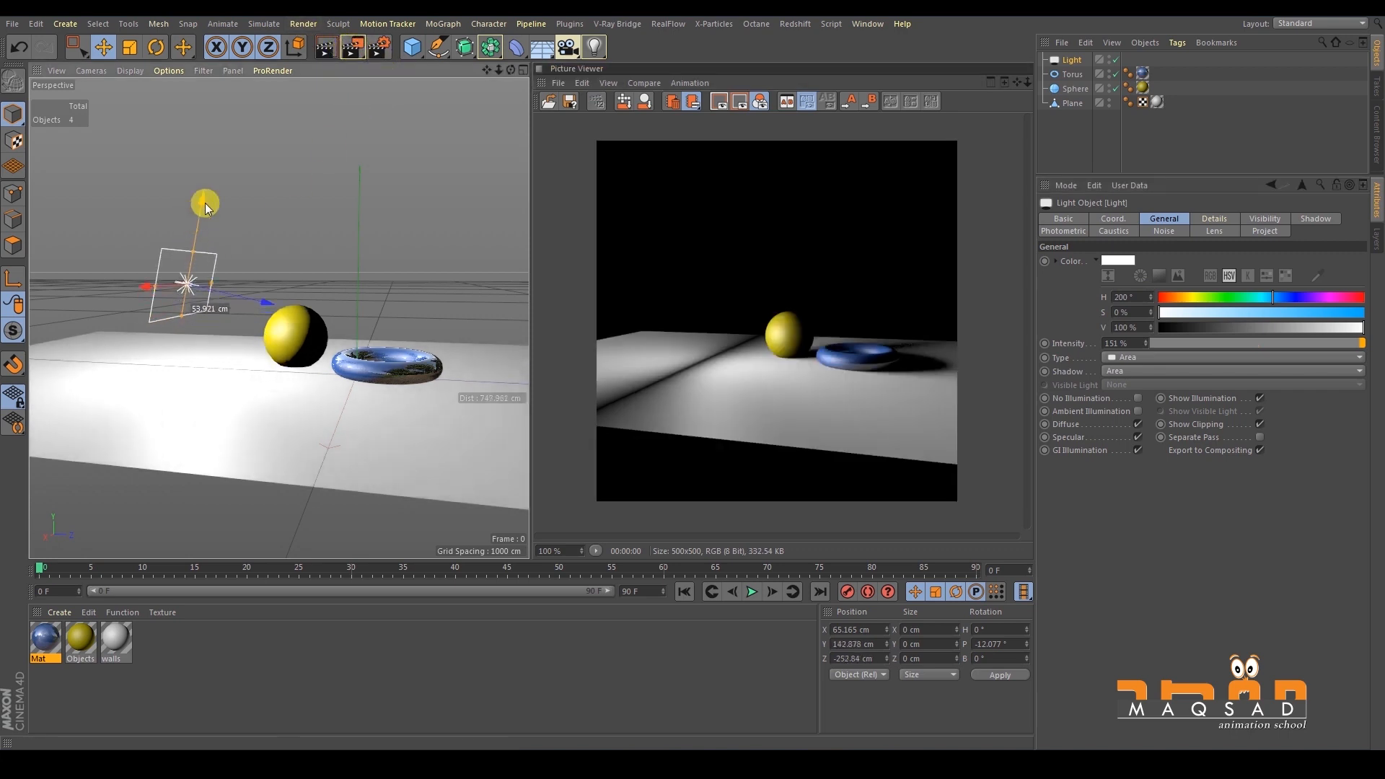
left_click(352, 51)
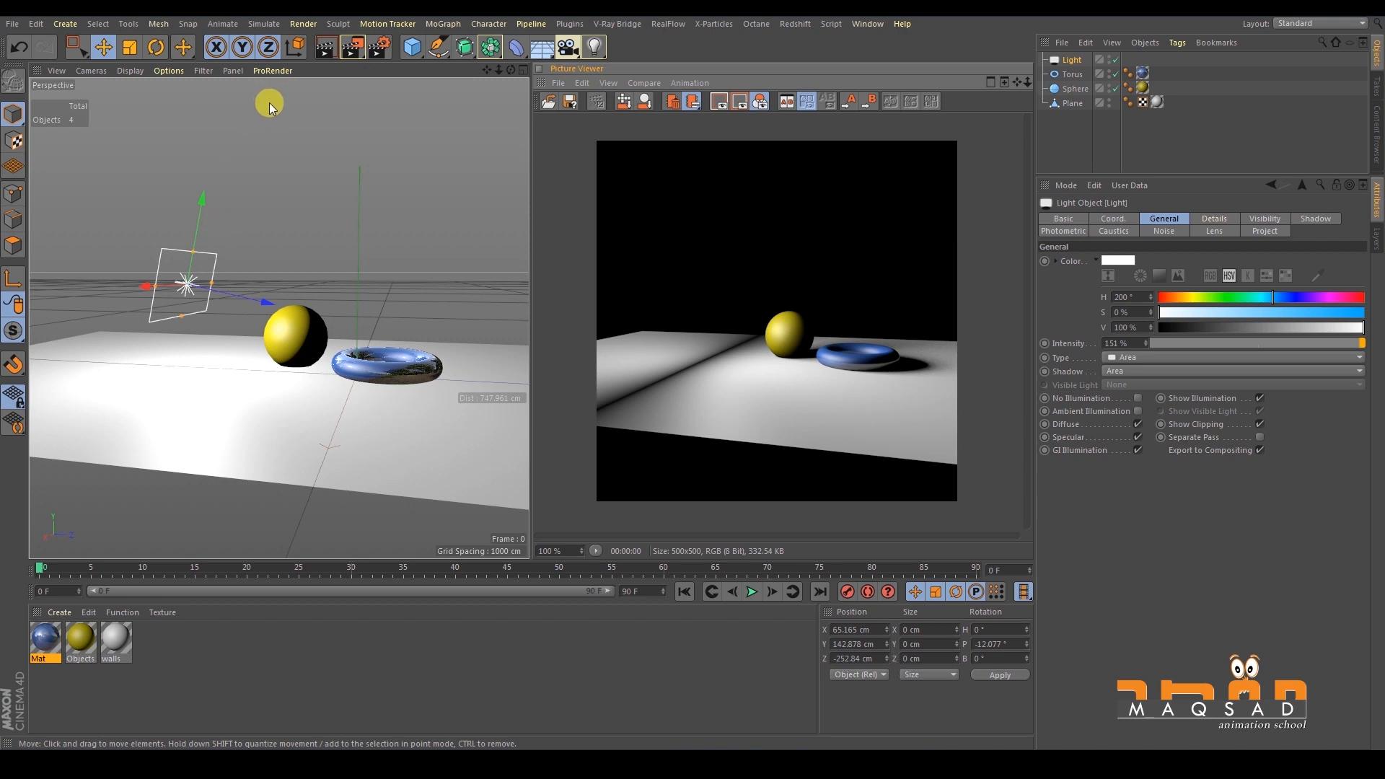
Lower the area light to about Y 130, Z -256 cm, tilt its pitch to about -23° and render.
left_click_drag(201, 207, 199, 214)
key("t")
key("r")
left_click_drag(228, 271, 228, 264)
left_click(353, 50)
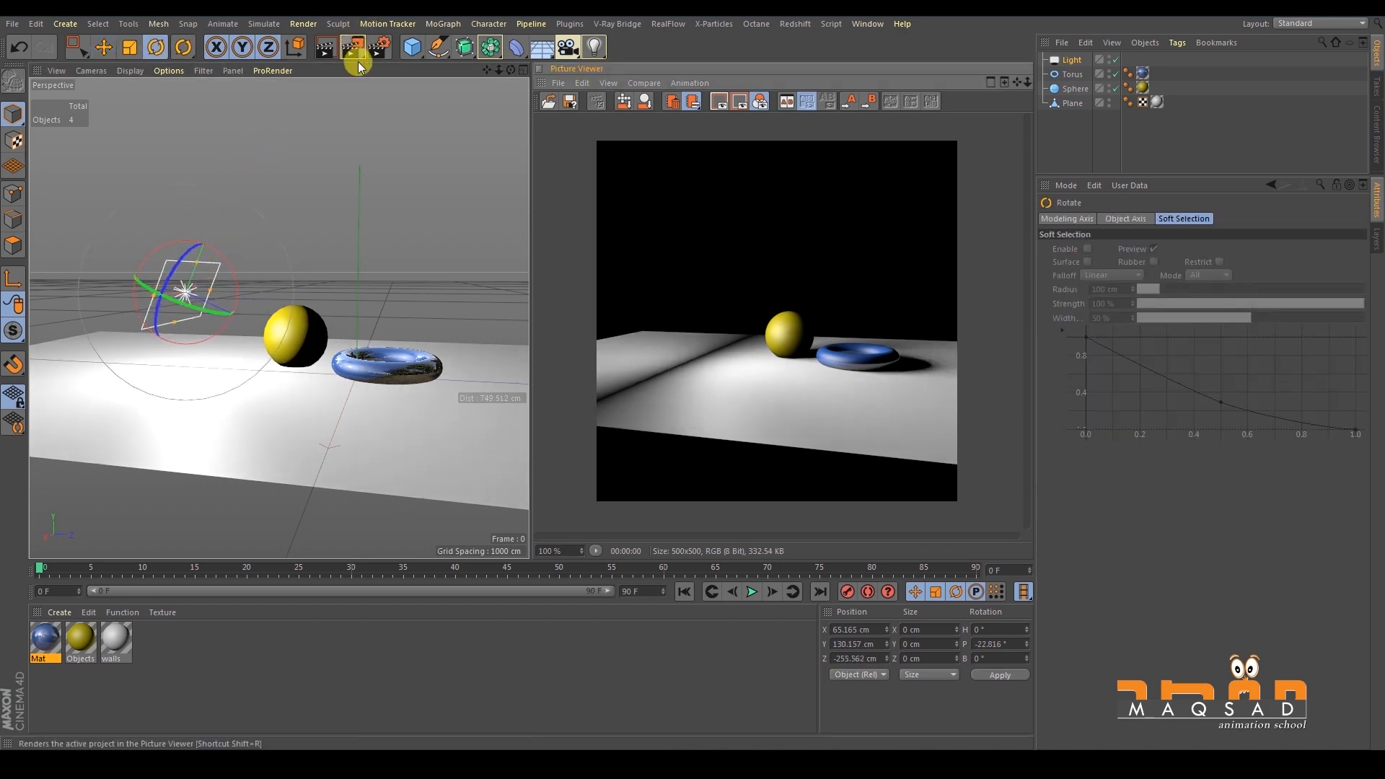
Make the area light itself visible in renders and render the scene with the light in frame.
left_click_drag(326, 283, 312, 275, "alt")
key("e")
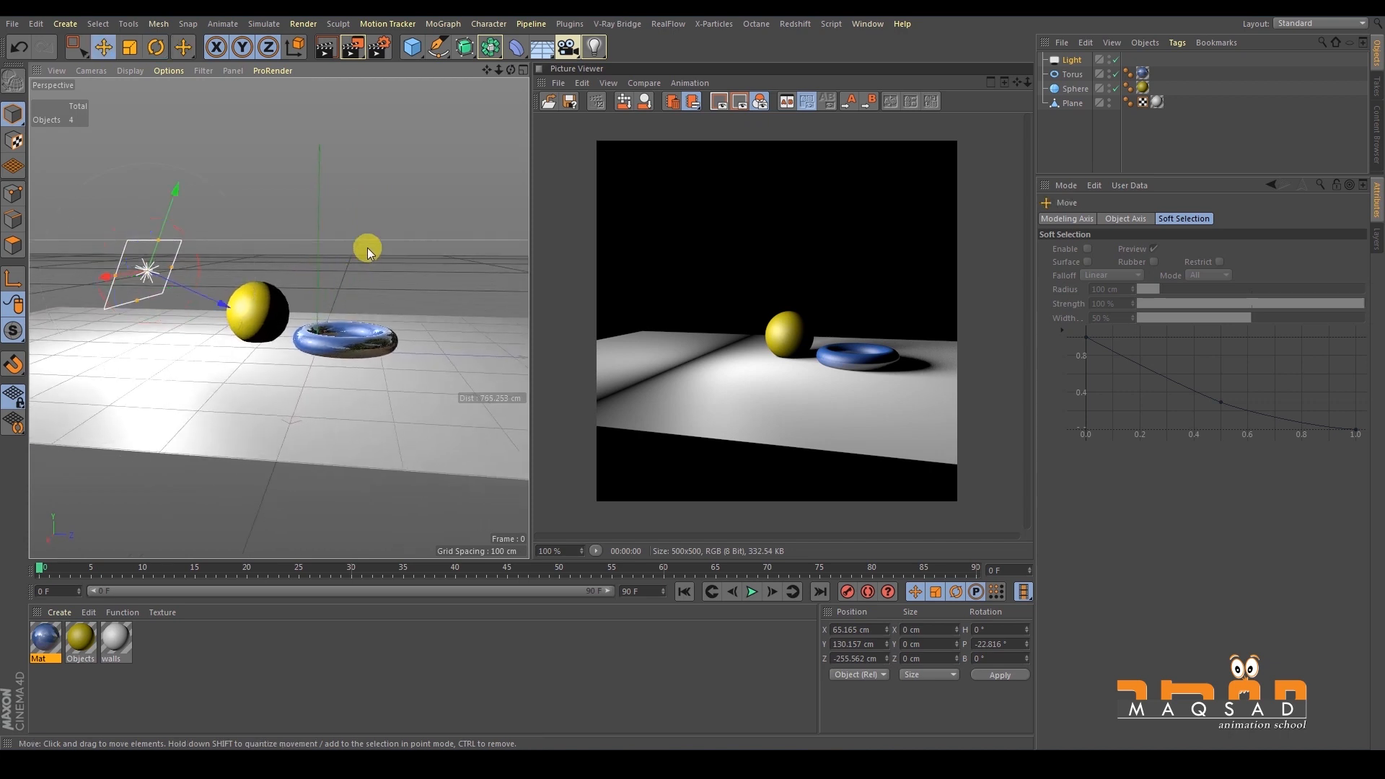
left_click(1072, 61)
middle_click_drag(379, 305, 353, 301, "alt")
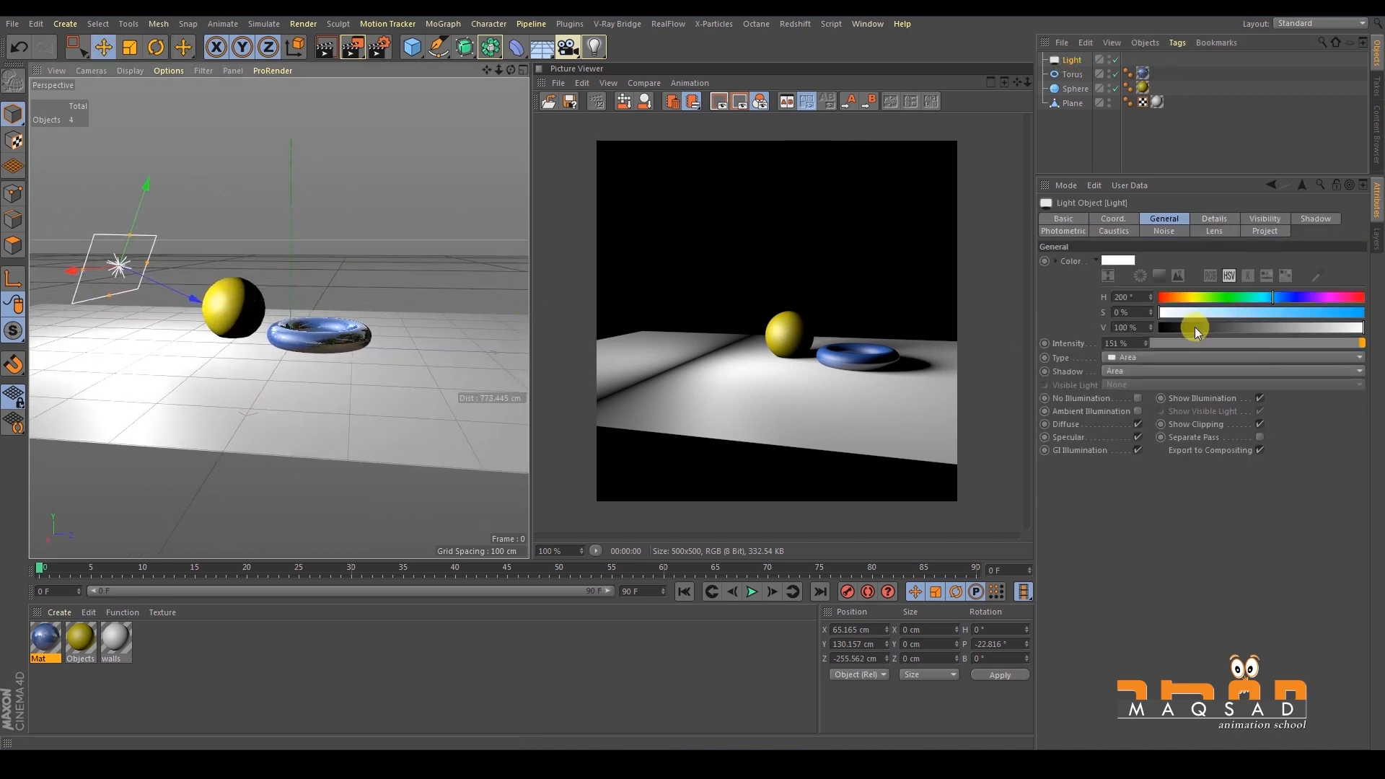
left_click(1214, 218)
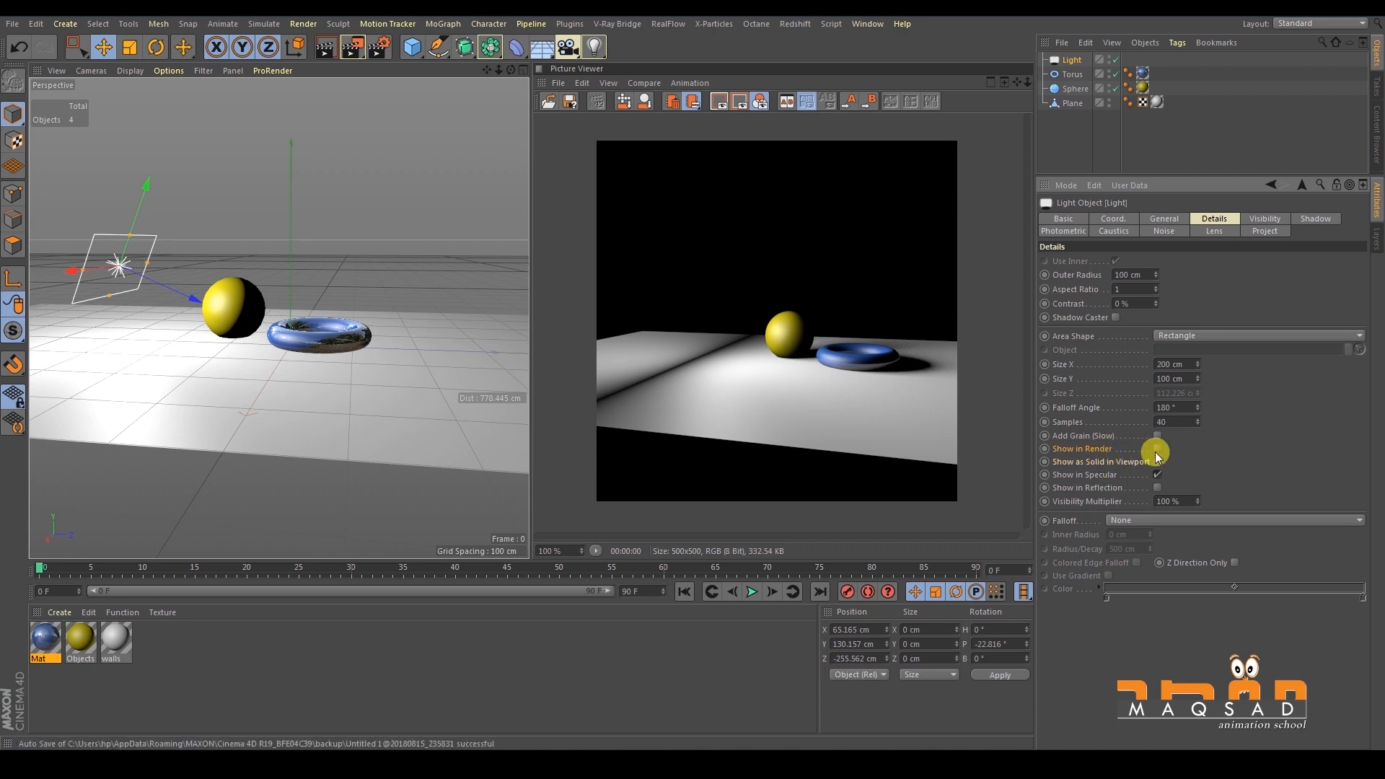
left_click(352, 47)
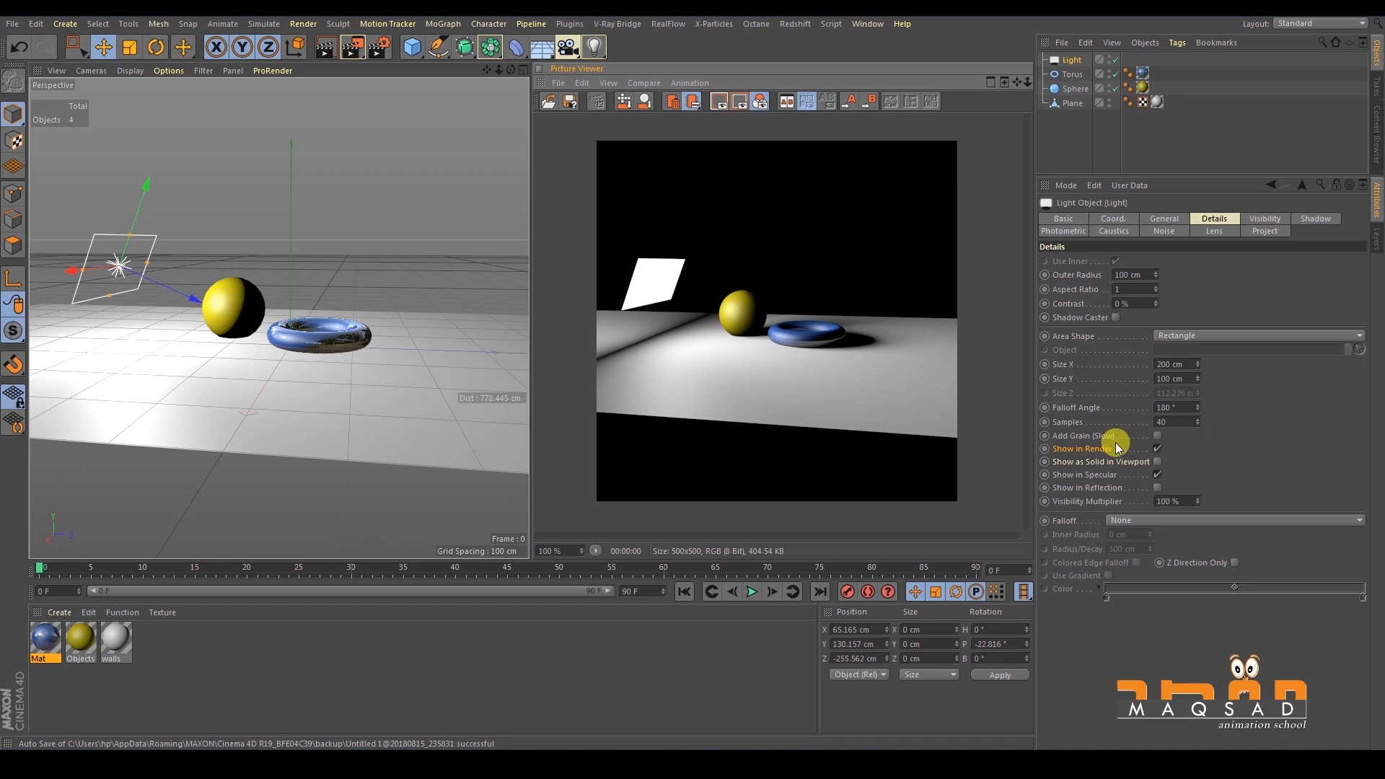
Show the light as solid in the viewport at about 208 cm wide, enable Show in Reflection and render.
left_click(1155, 461)
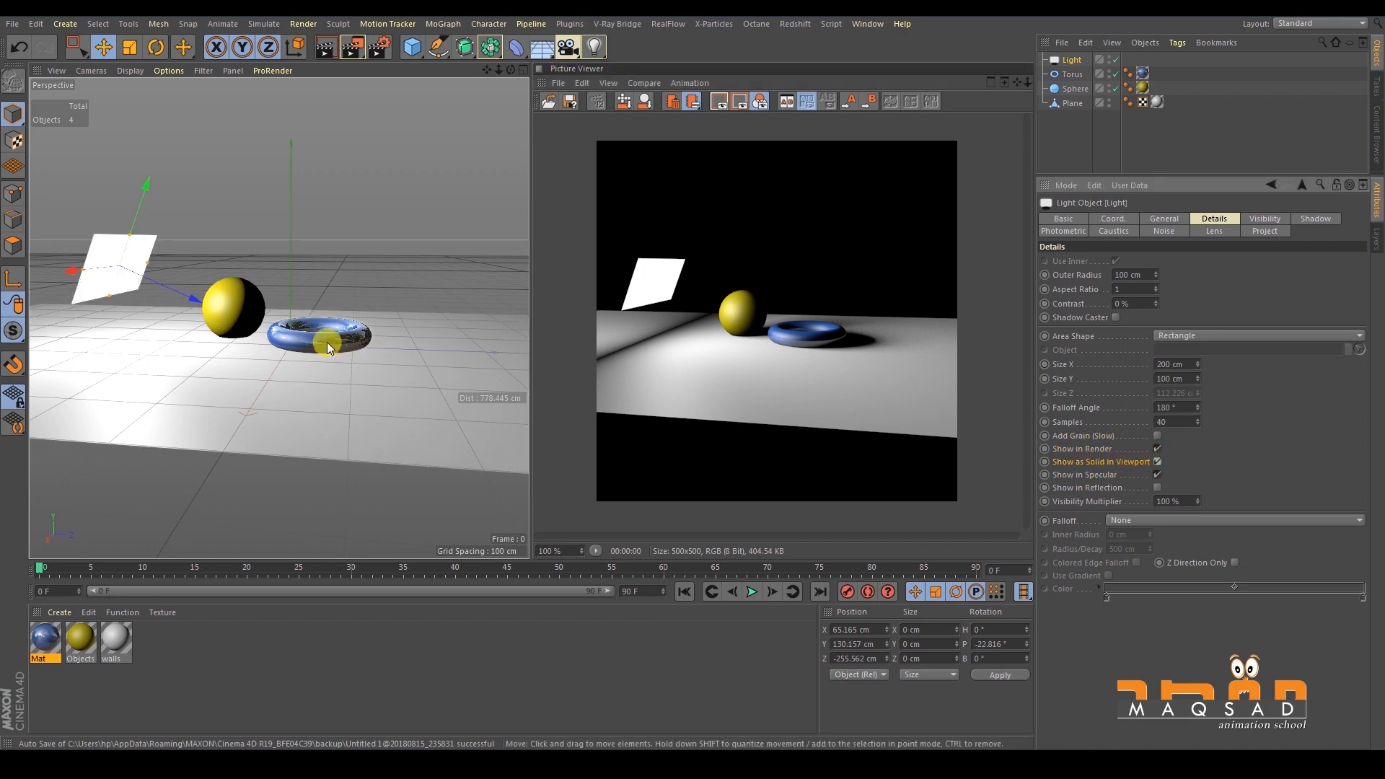
left_click_drag(137, 260, 171, 258, "alt")
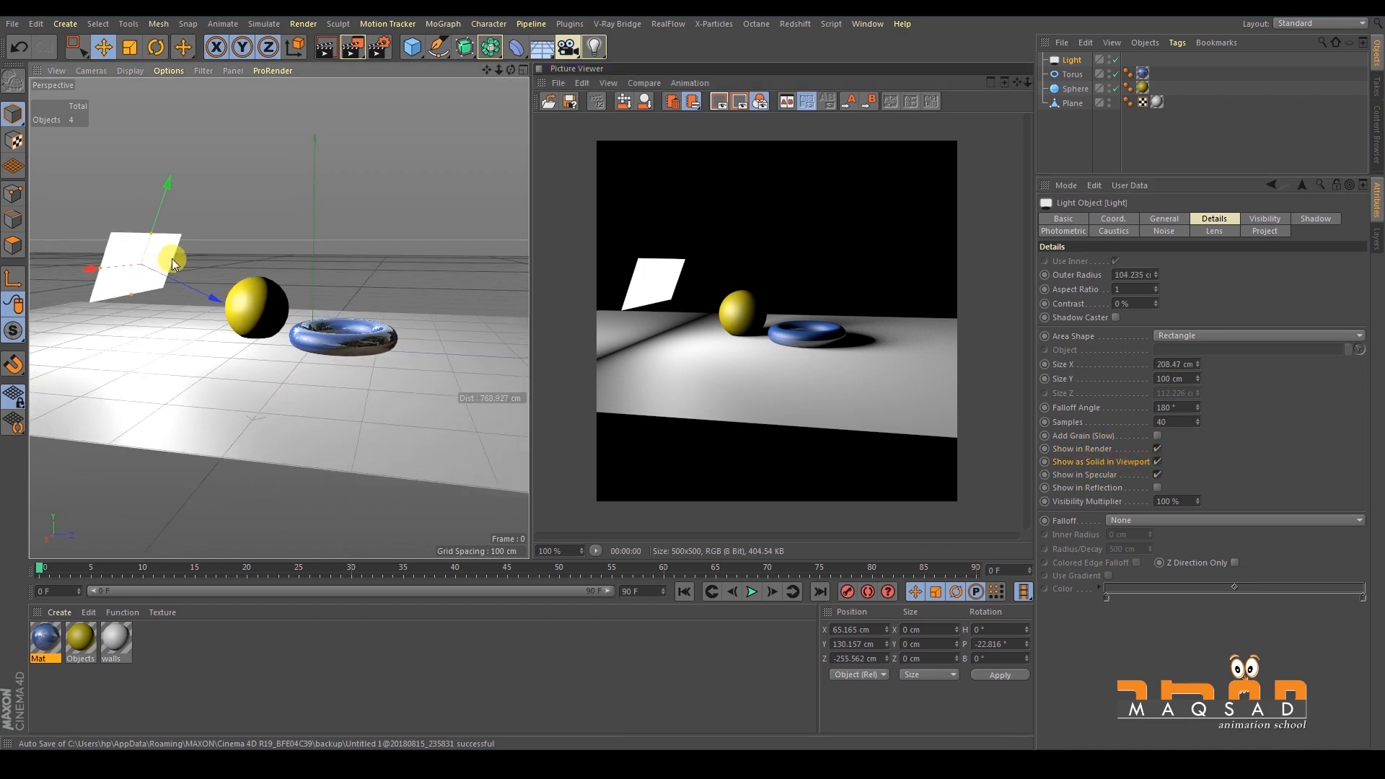
left_click(1138, 491)
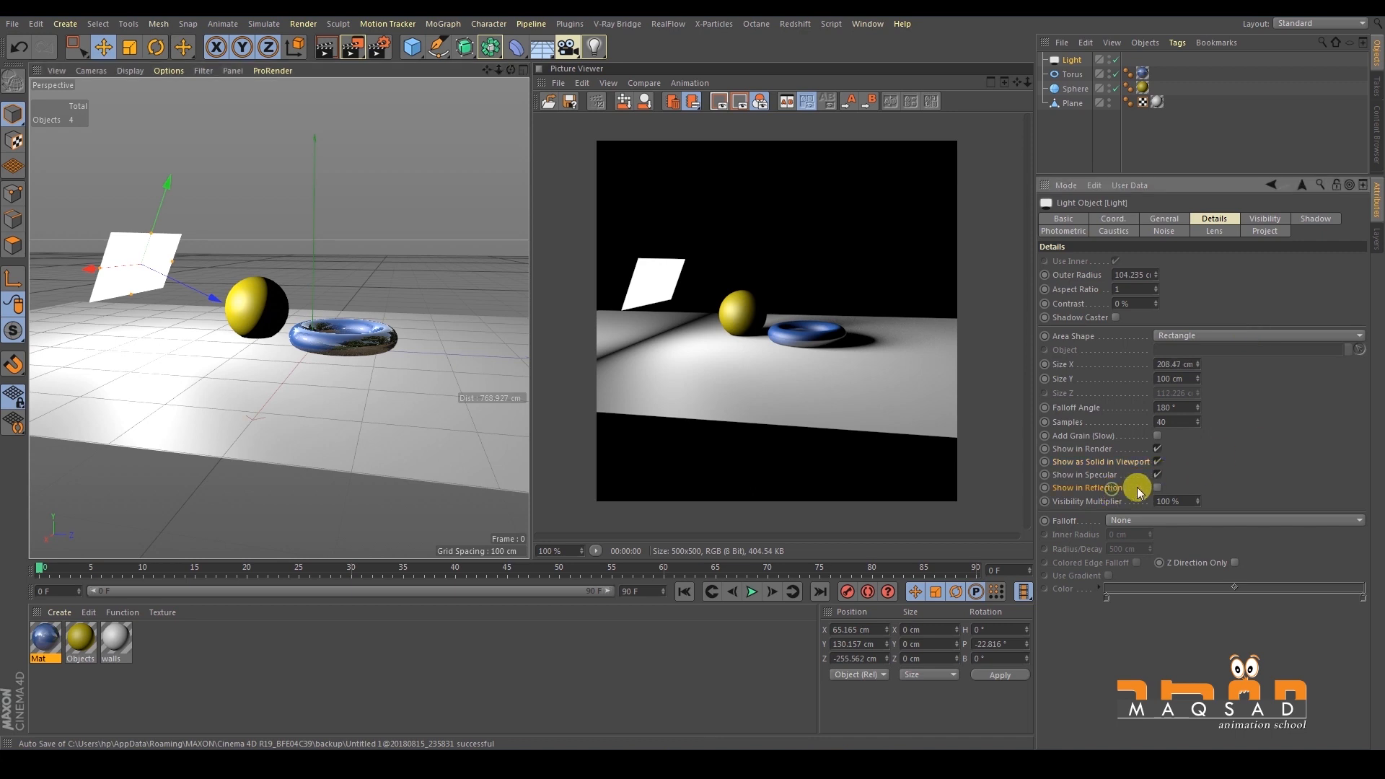
left_click(353, 47)
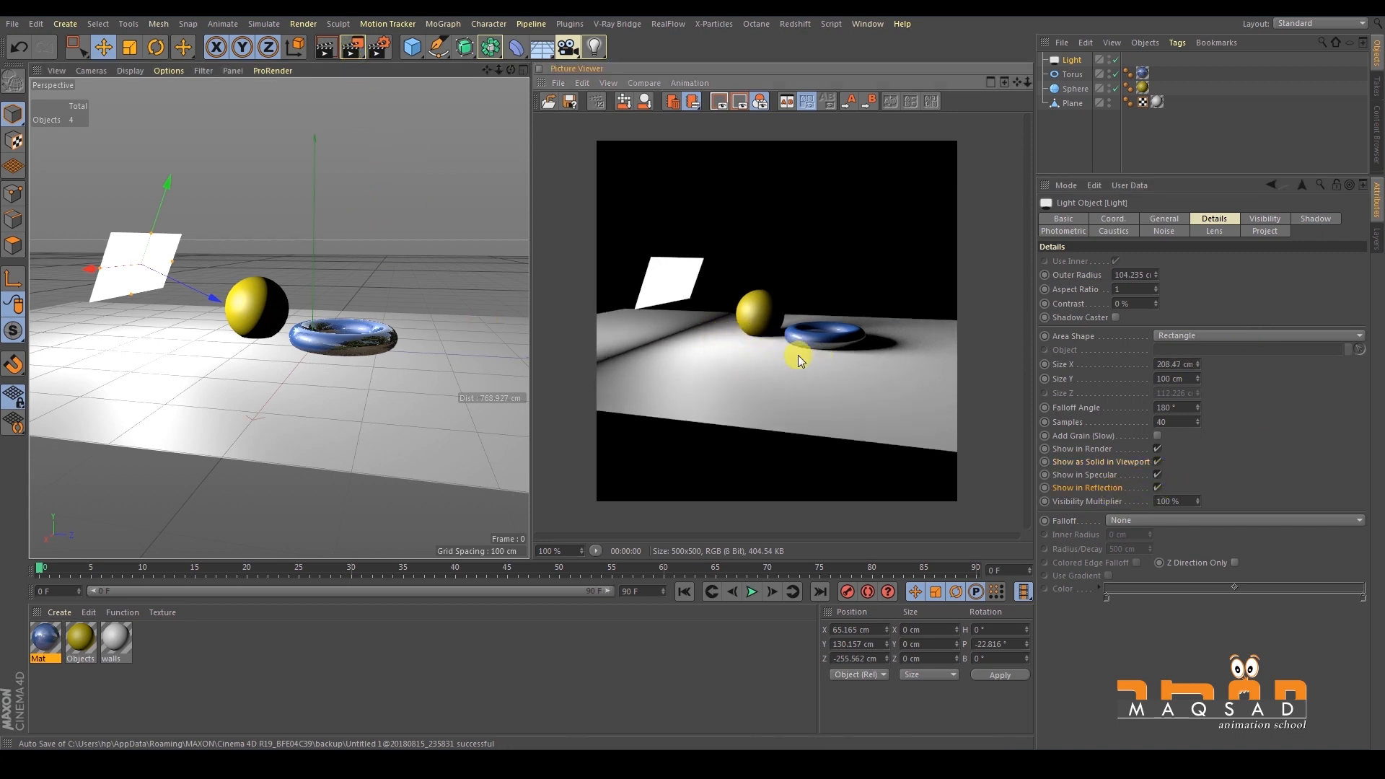
Add a Reflection (Legacy) layer to the walls material, place it beneath Default Specular and set its strength to 25%.
double_click(119, 640)
left_click(261, 302)
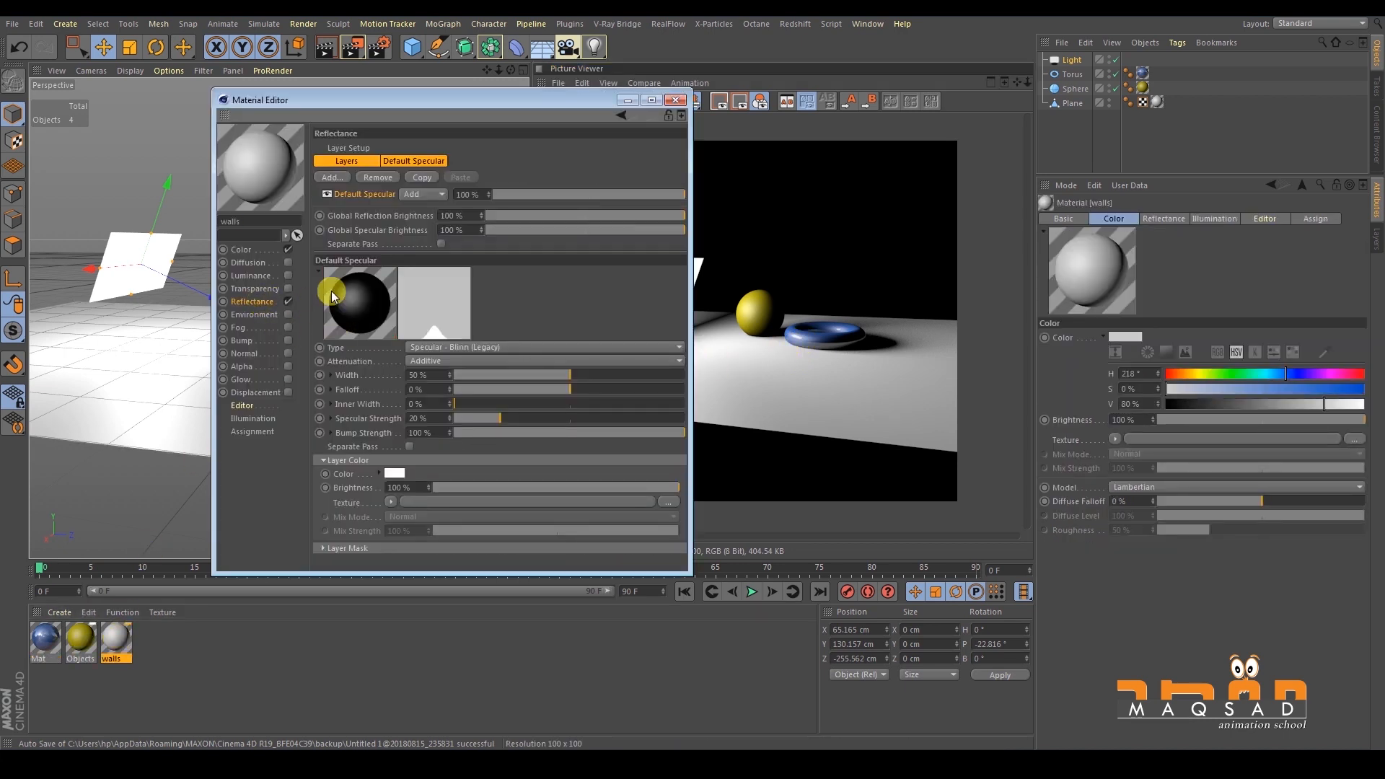
left_click(342, 179)
left_click(396, 308)
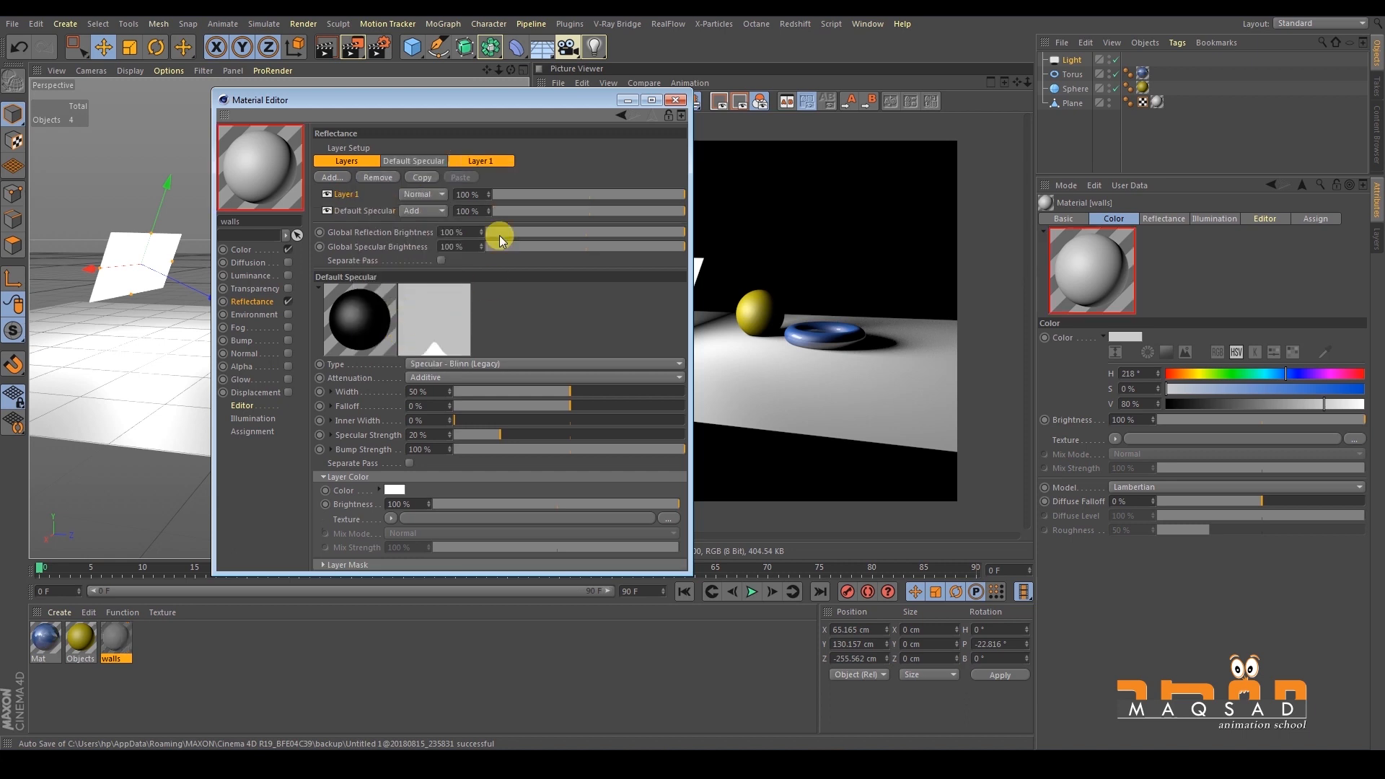
left_click_drag(357, 218, 358, 220)
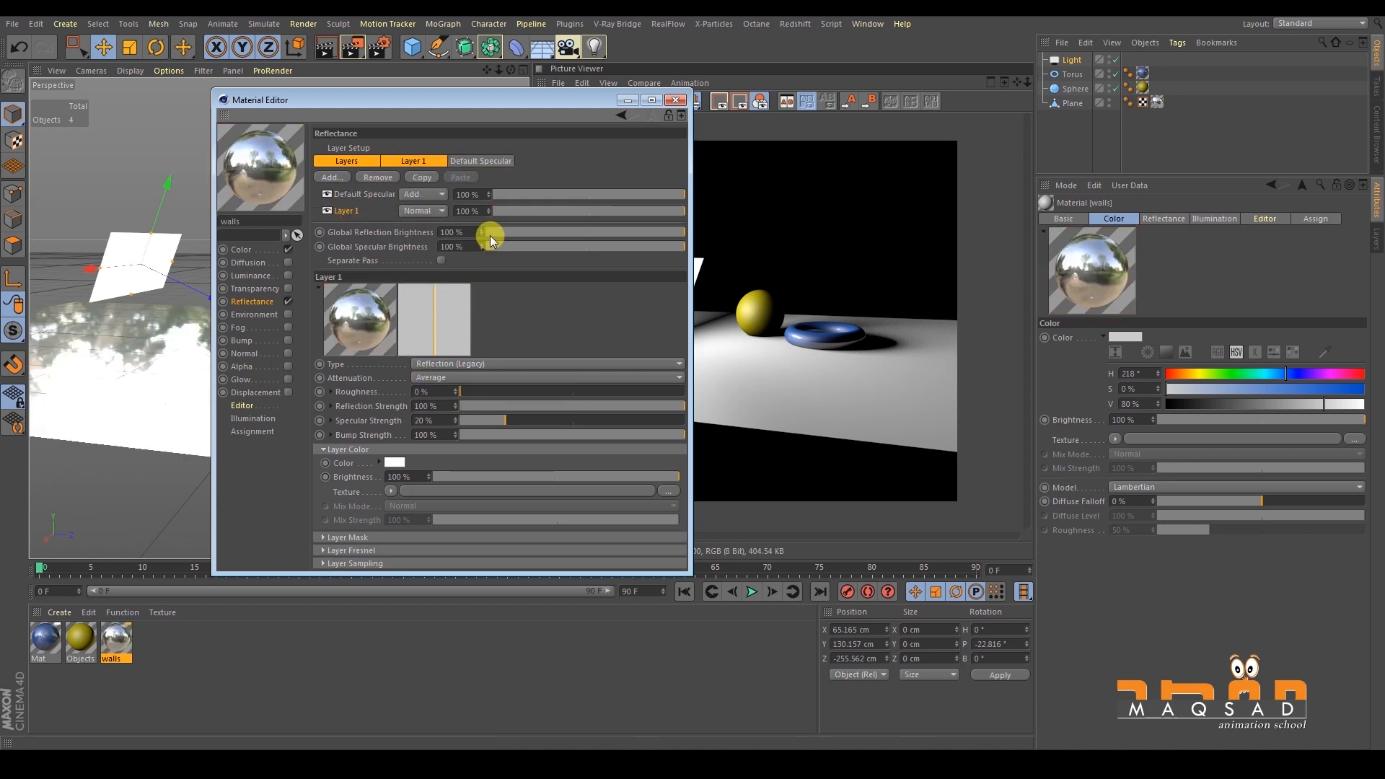
left_click(513, 213)
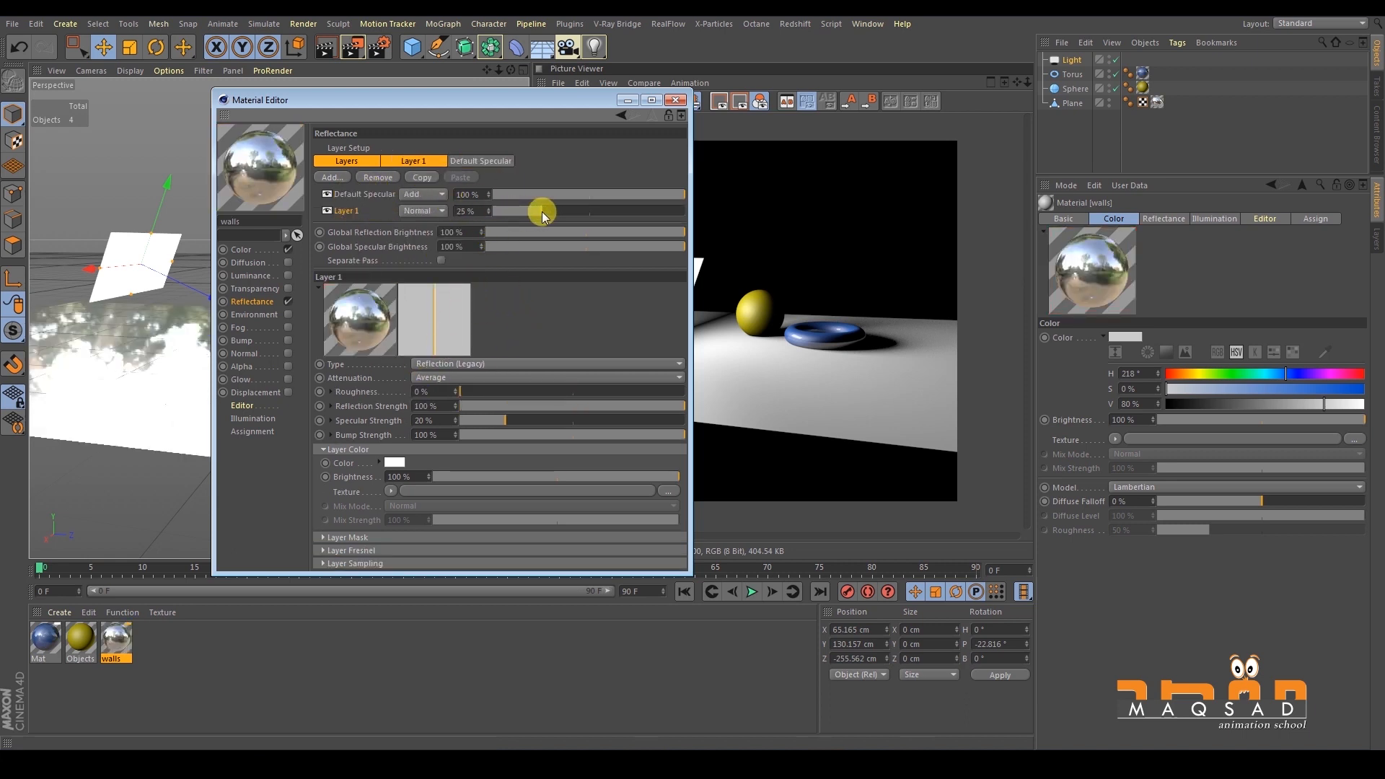
left_click(675, 100)
Render the reflective plane from the current view and again from a slightly higher angle.
key("shift+r")
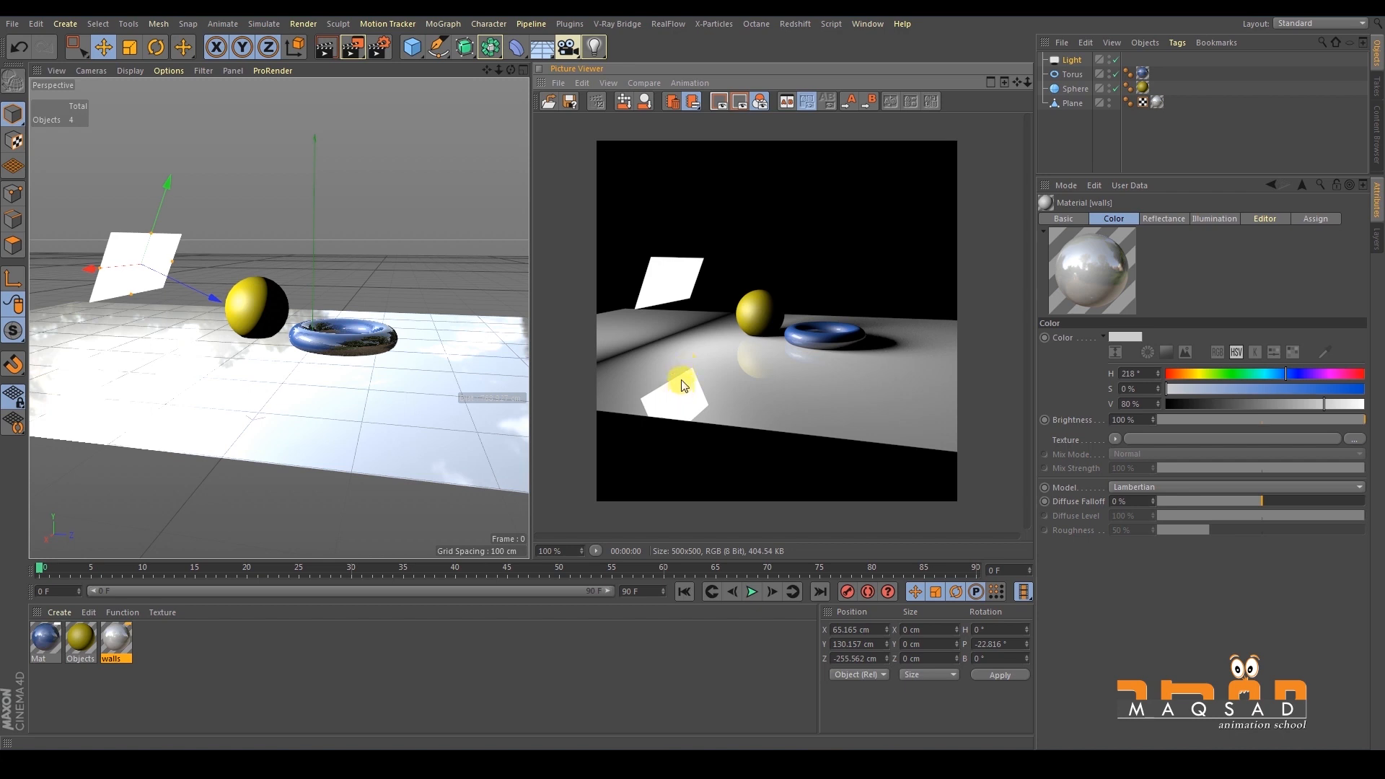
left_click_drag(315, 329, 361, 361, "alt")
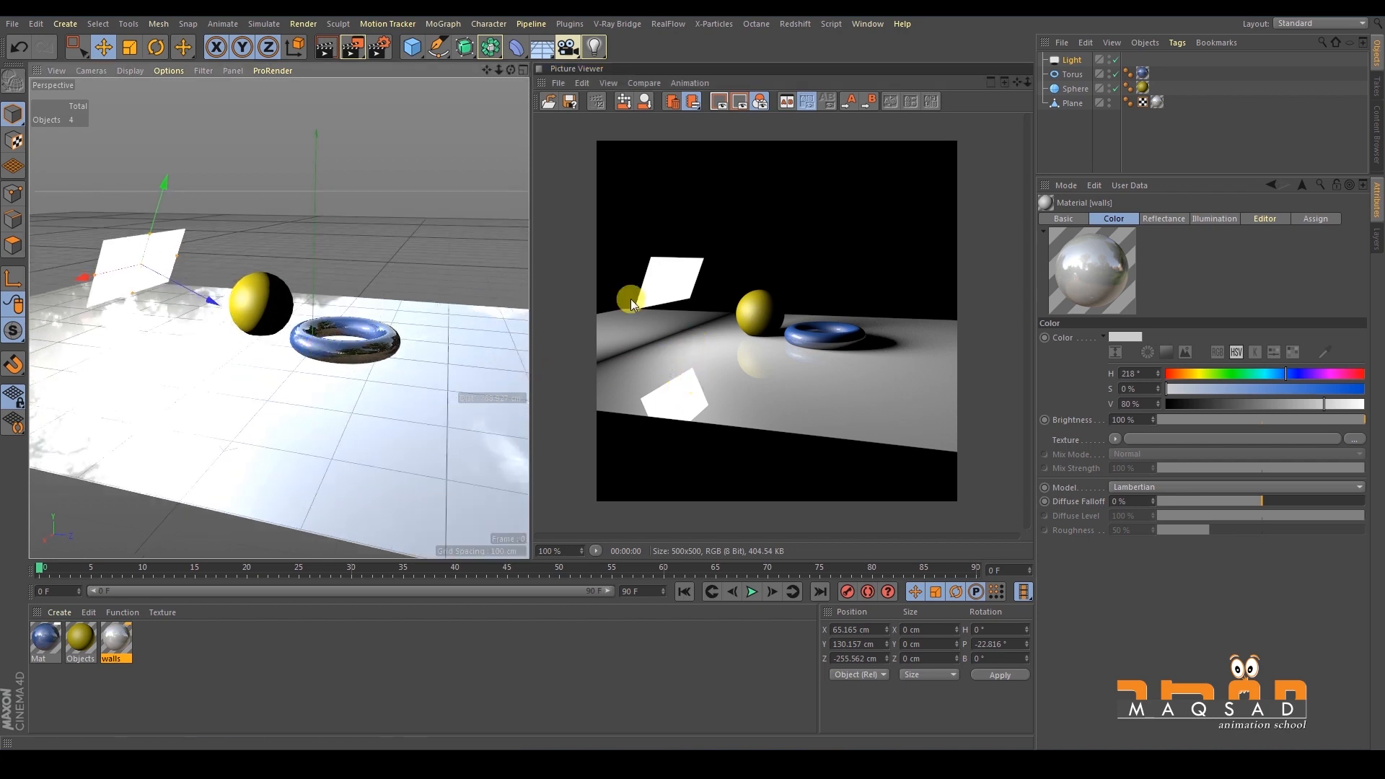
left_click(363, 54)
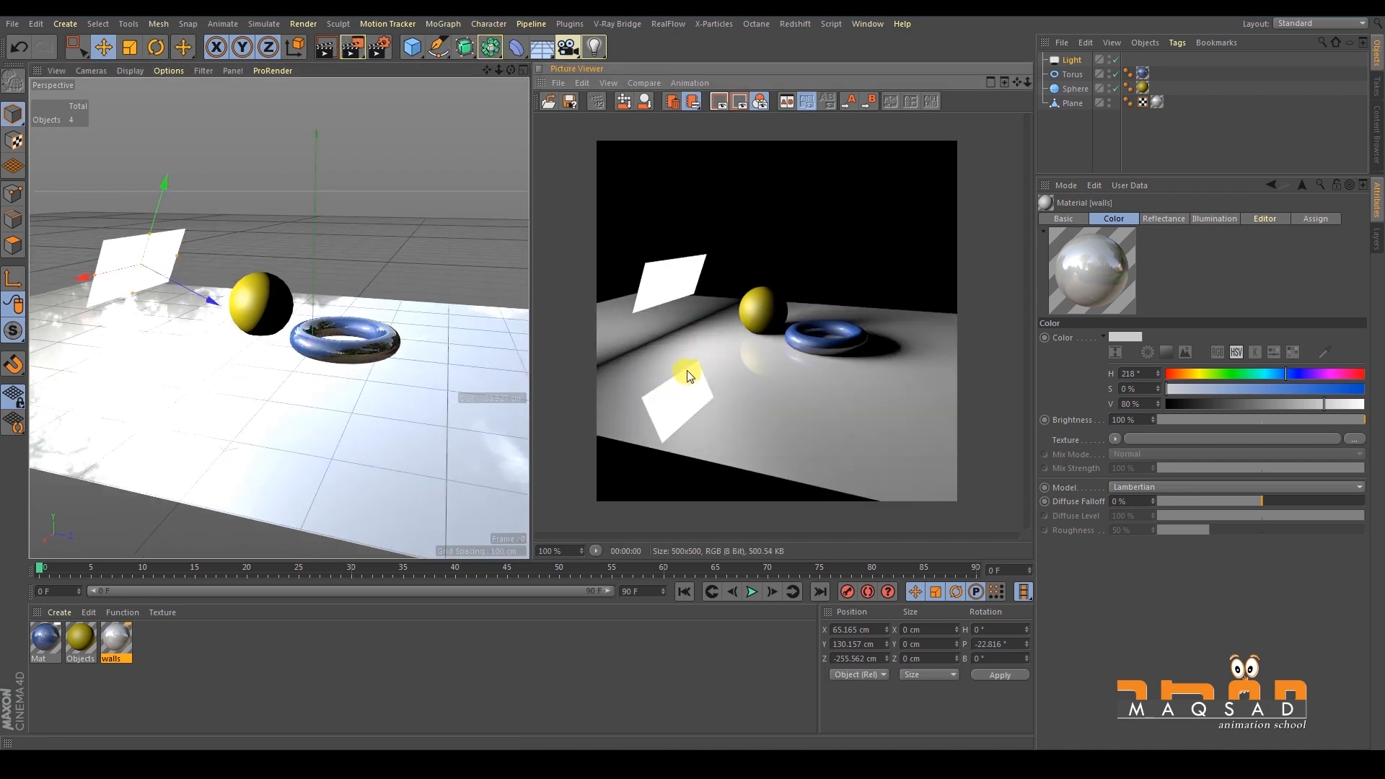
Set the roughness of the walls material's reflection layer to 22% and render the blurred reflection.
left_click(113, 636)
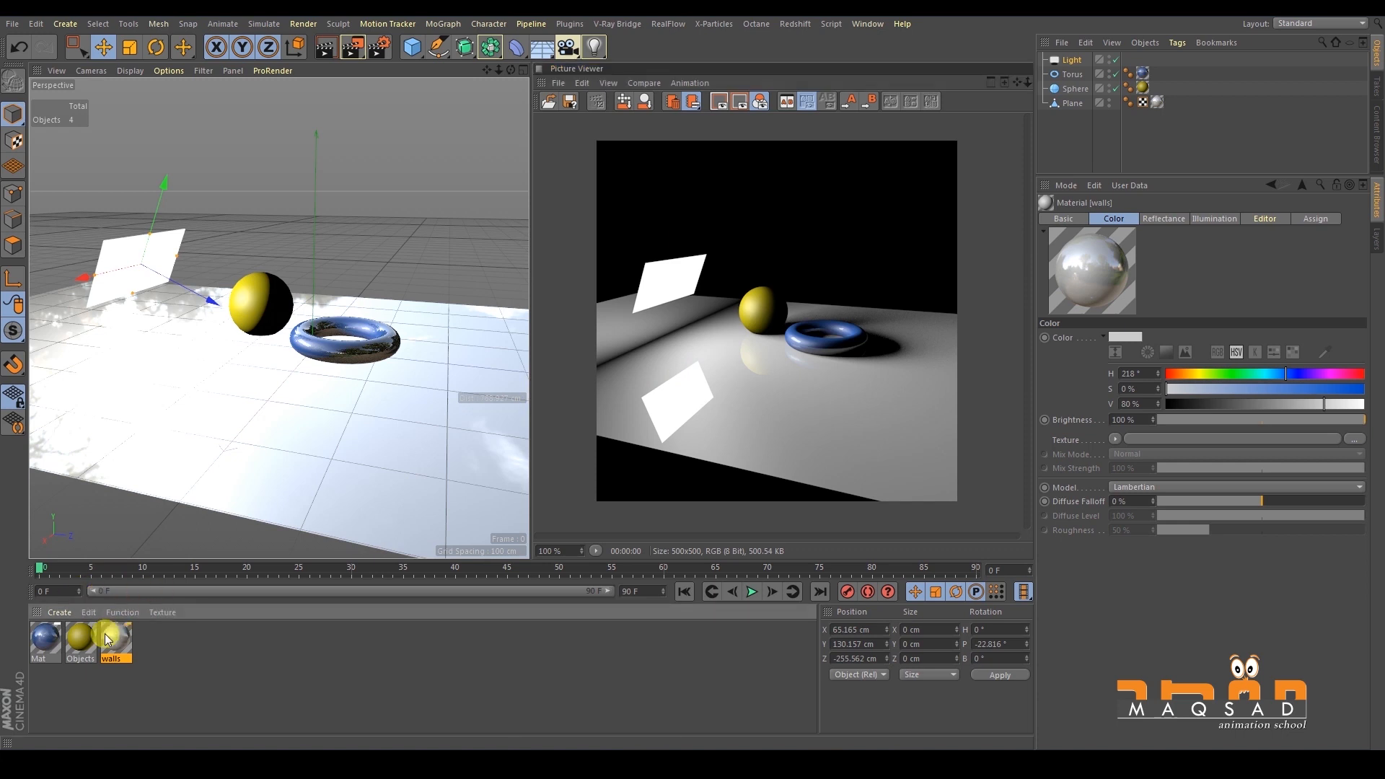
double_click(106, 639)
left_click_drag(467, 112, 391, 149)
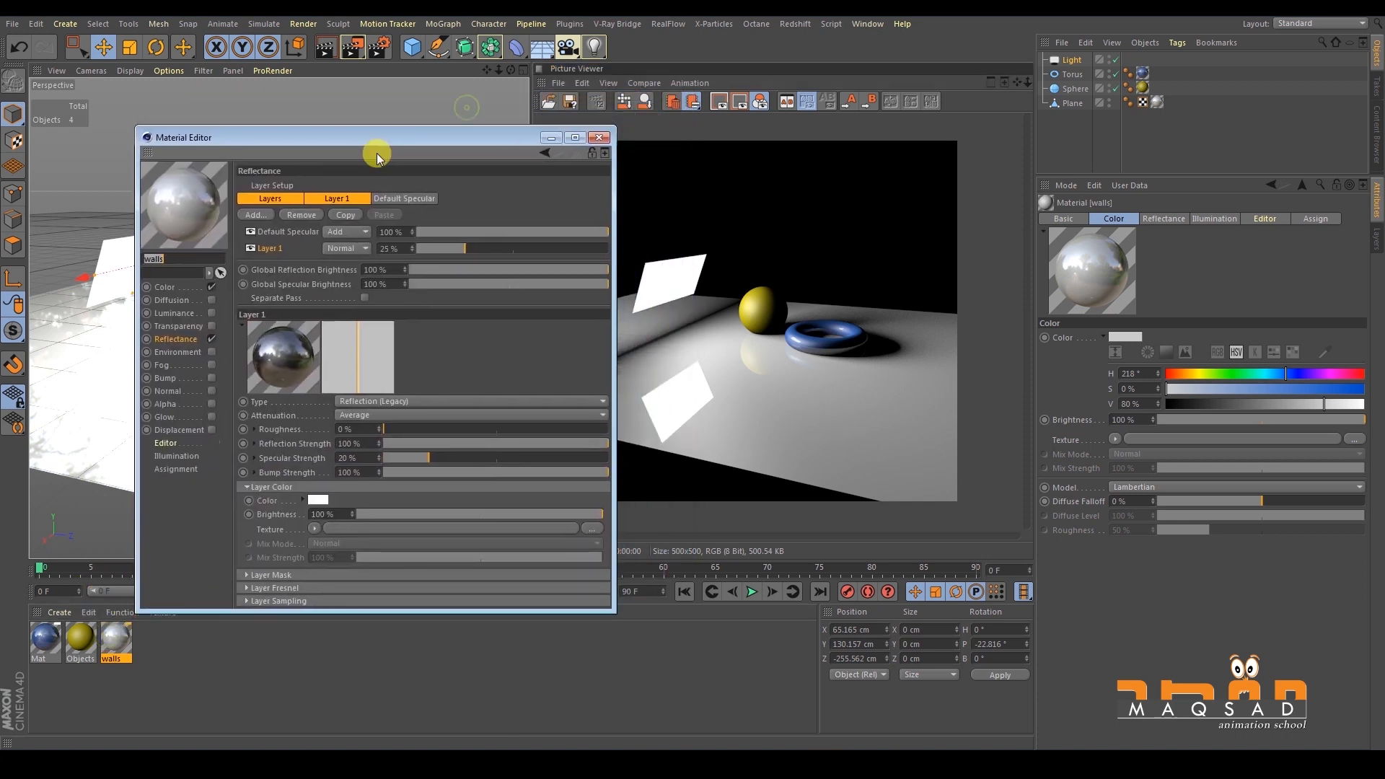
left_click(281, 231)
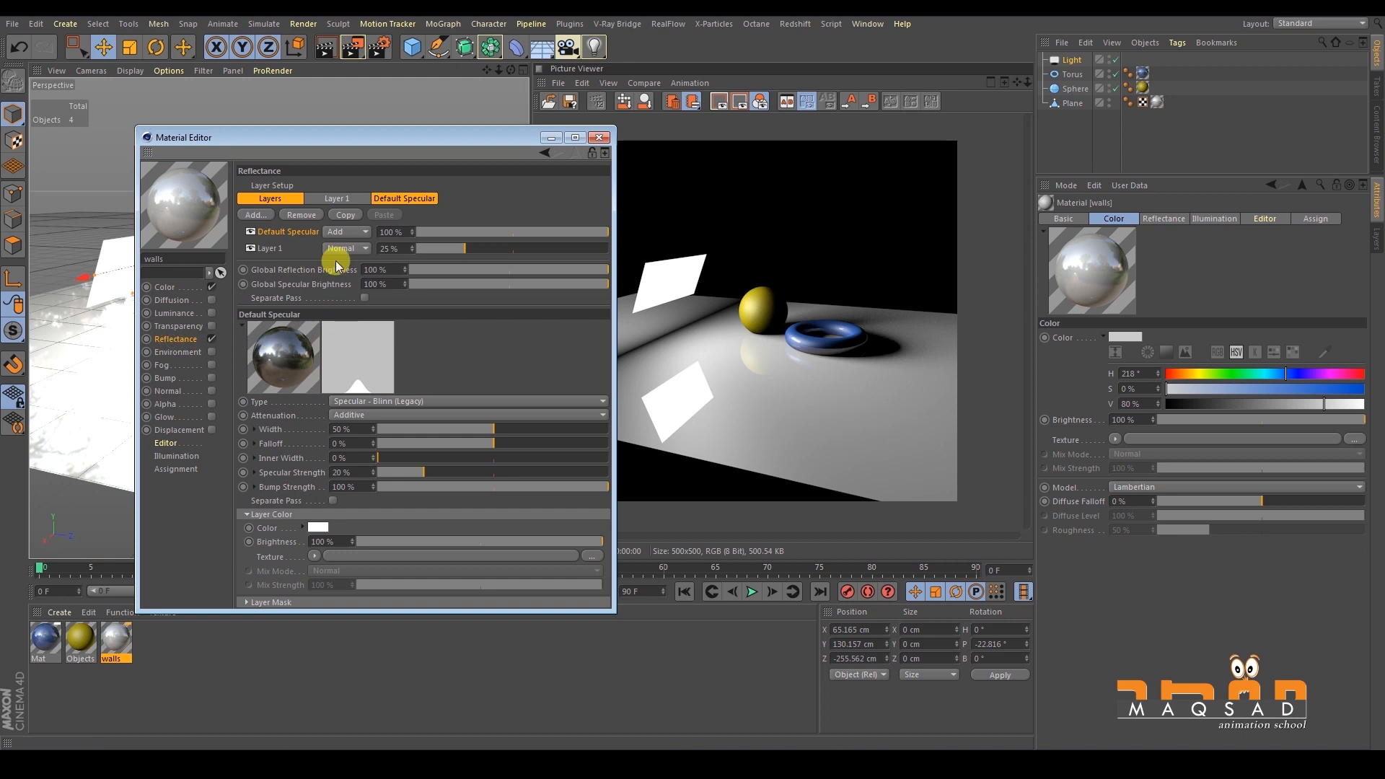
left_click(267, 249)
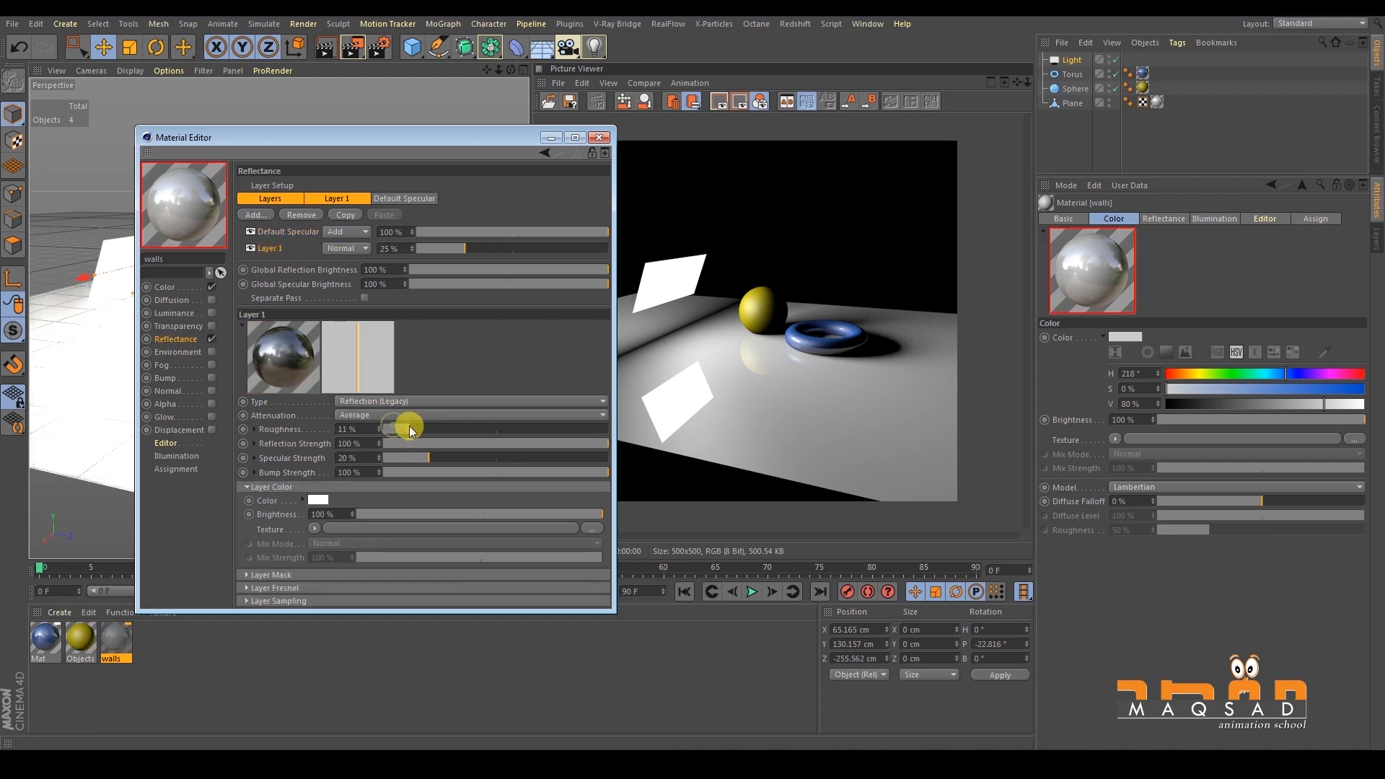
left_click_drag(409, 426, 433, 424)
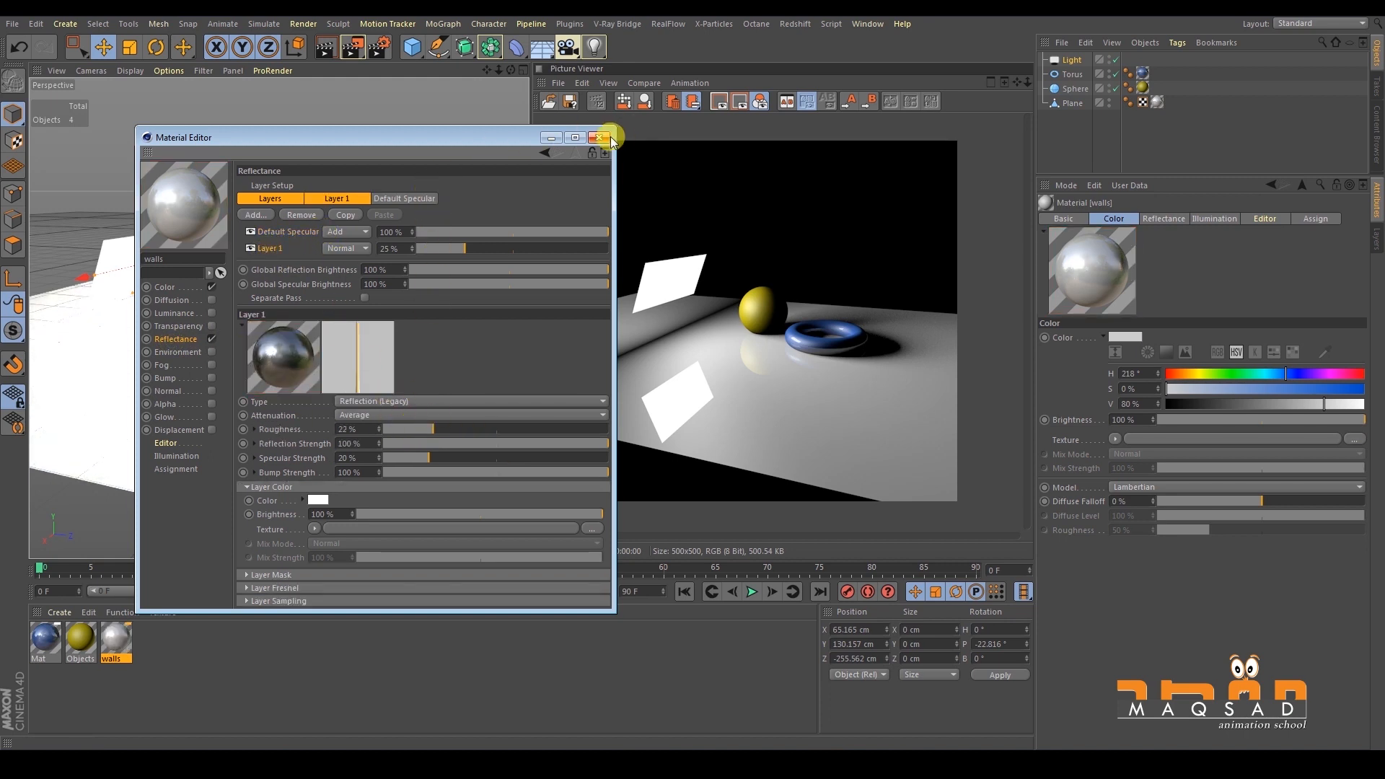
left_click(609, 137)
key("shift+r")
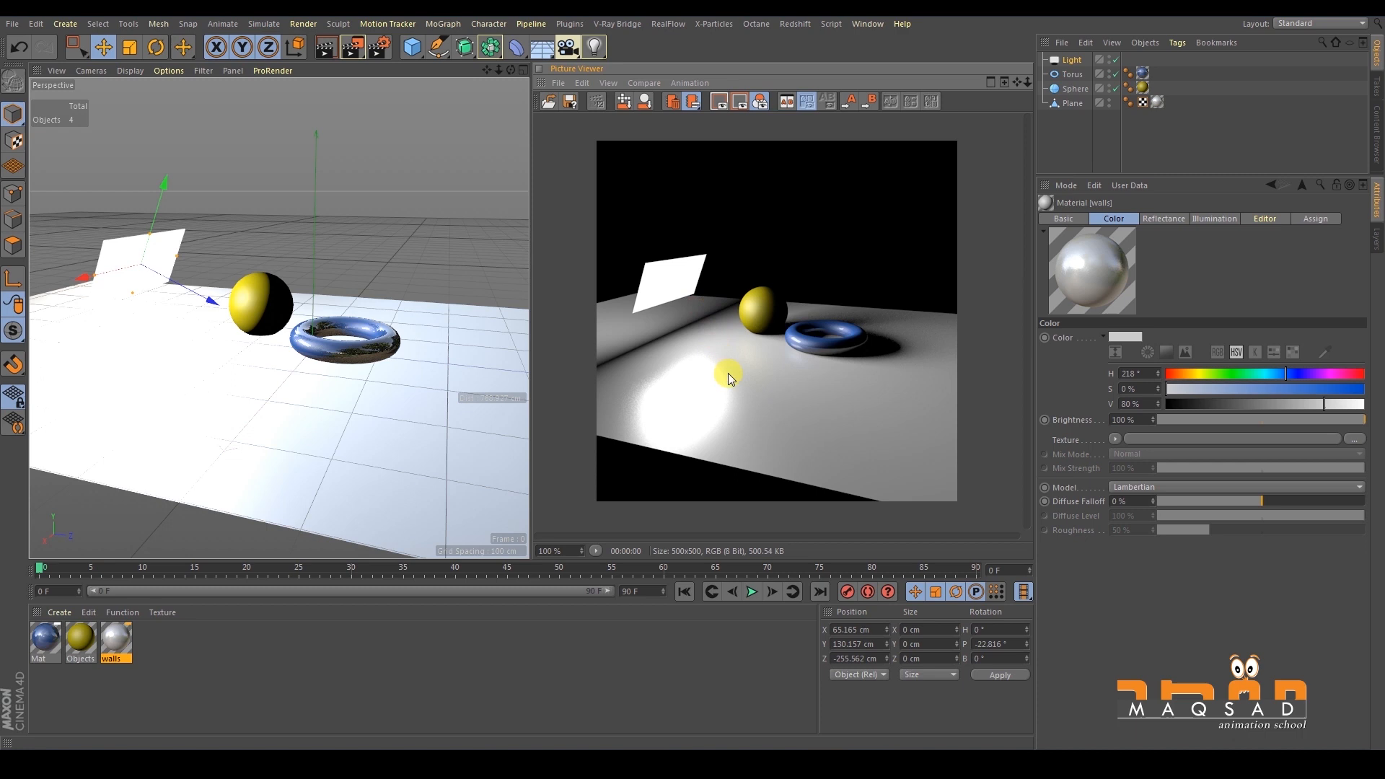
Change the light's area shape to Disc, resize it to about 154 cm in Y and render.
left_click_drag(218, 273, 231, 258, "alt")
left_click(1066, 60)
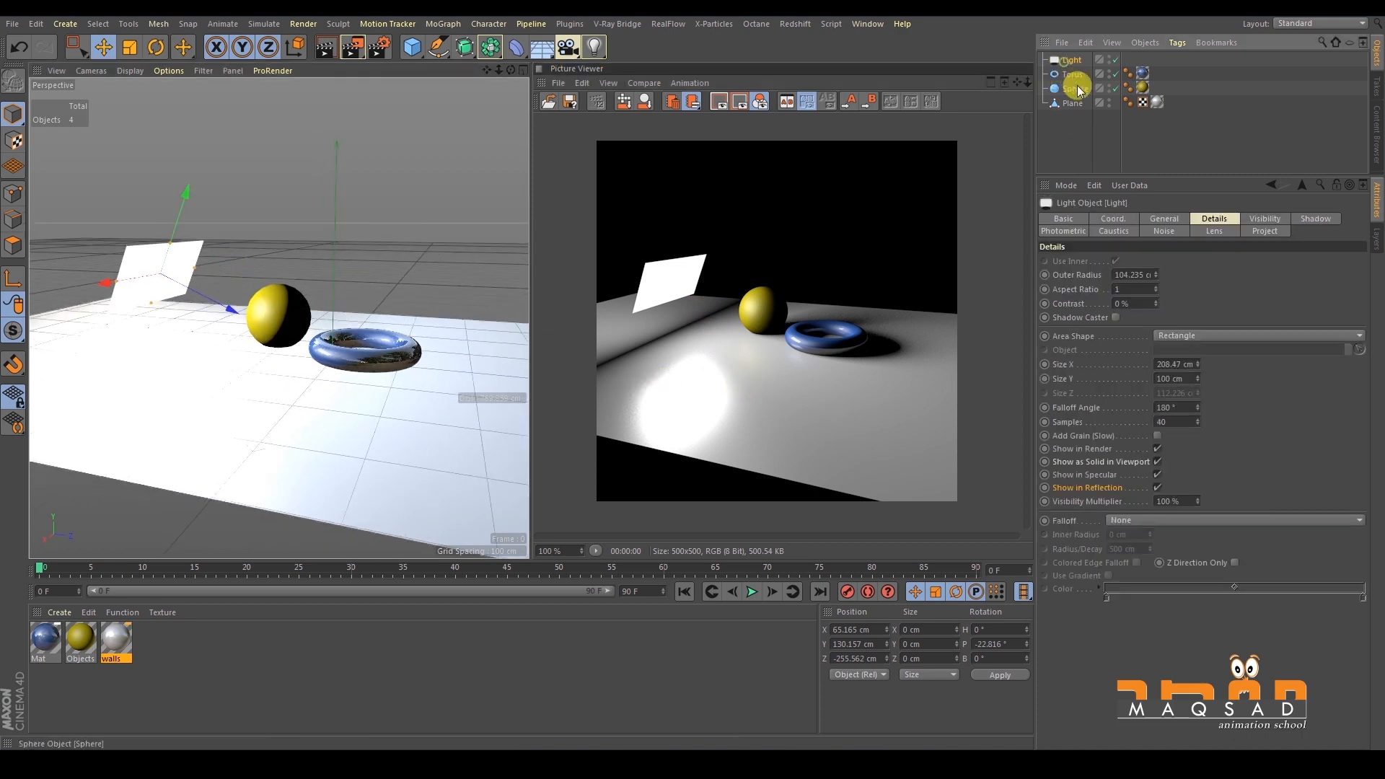
left_click(1187, 334)
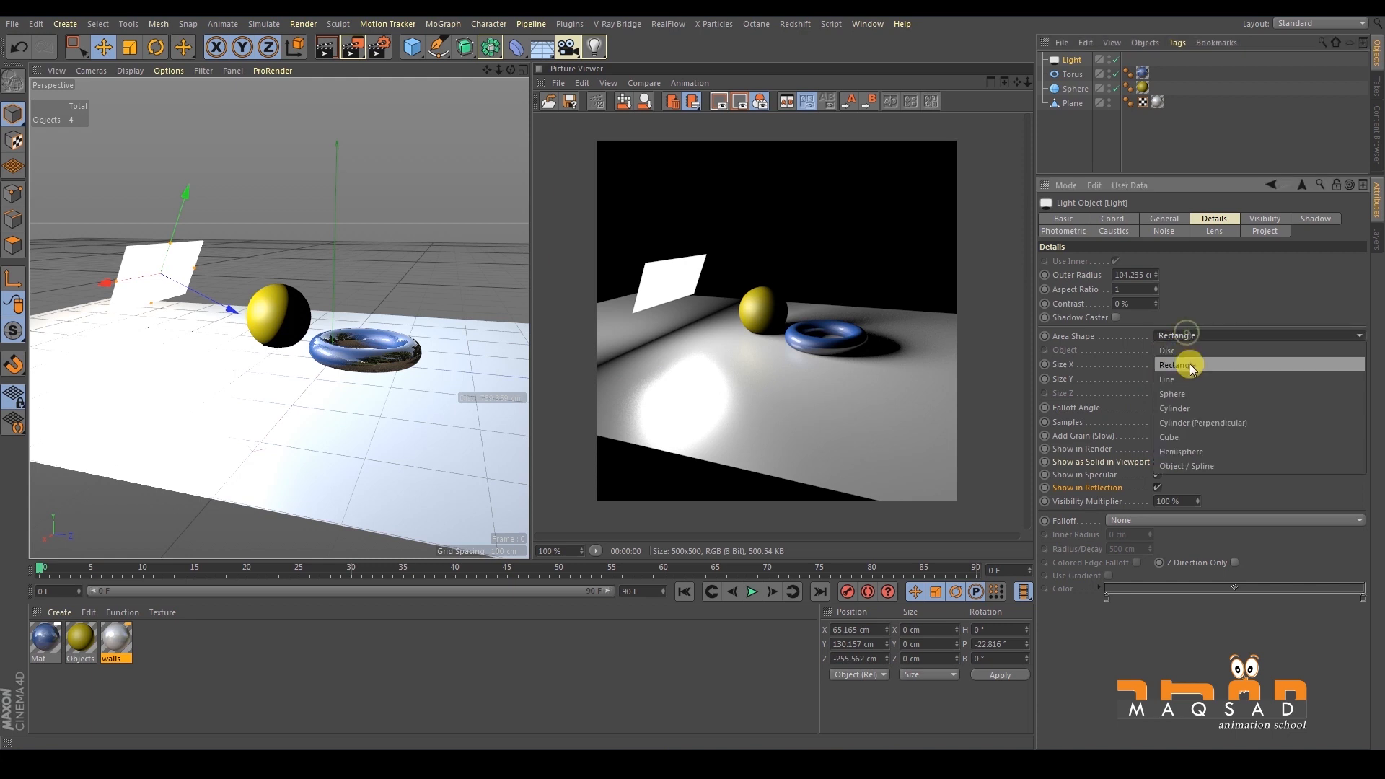
left_click(1182, 350)
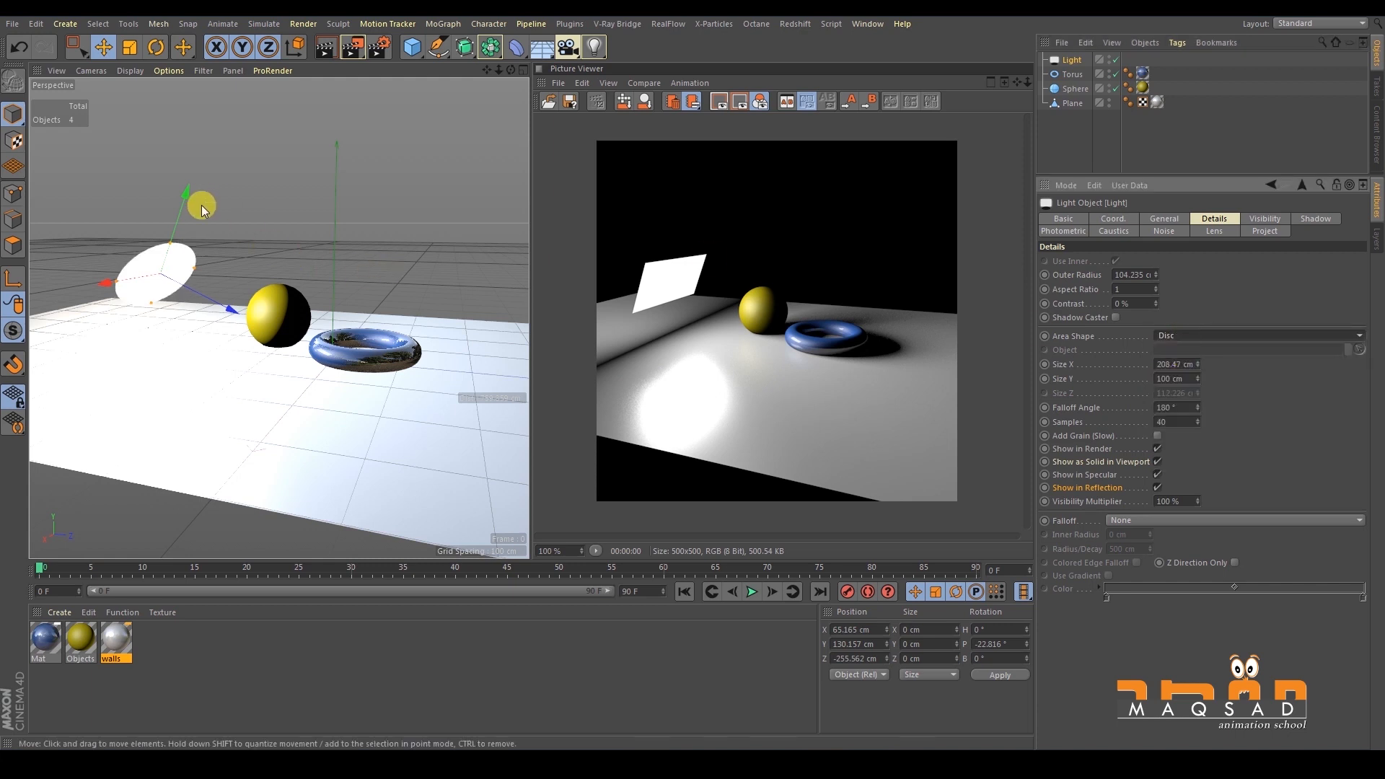
left_click_drag(201, 205, 171, 227)
left_click(351, 50)
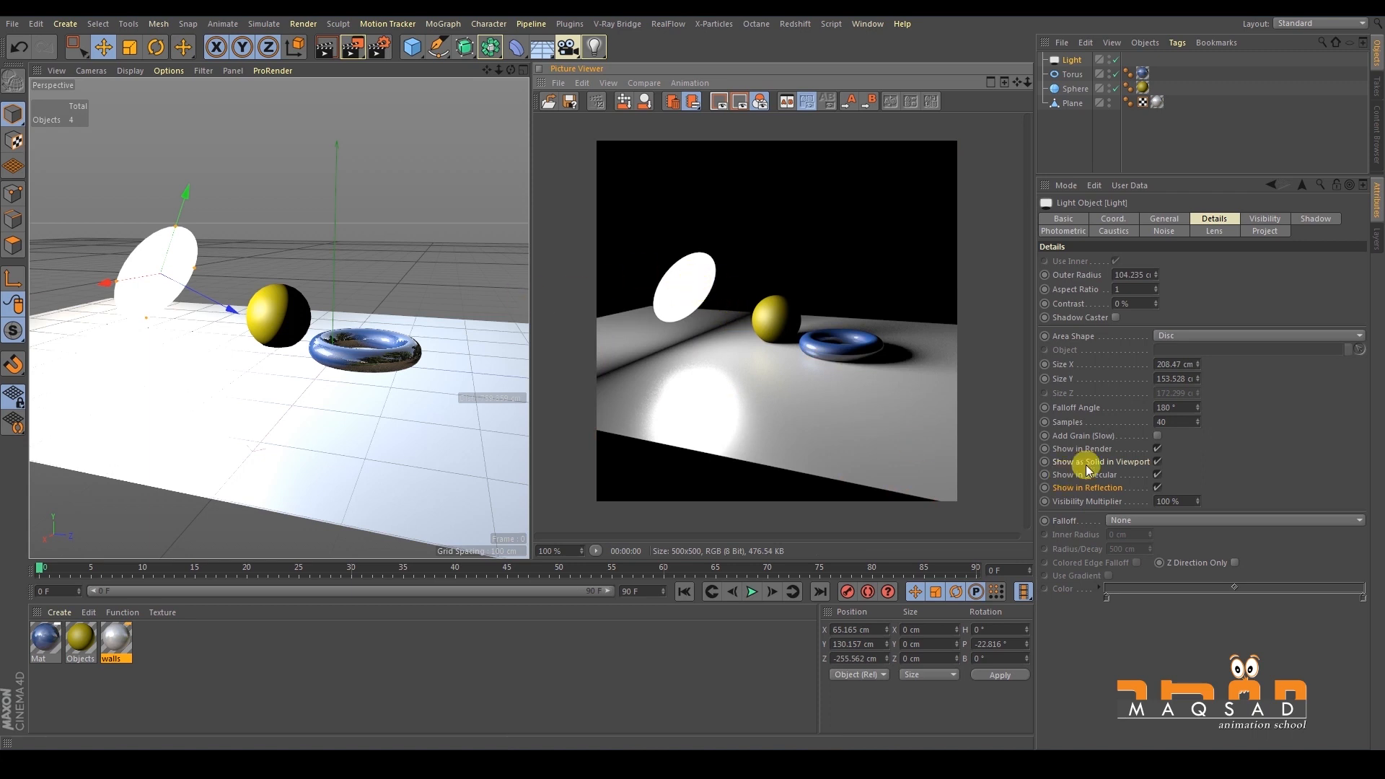
Try the Line, Cylinder and Hemisphere area shapes on the light, rendering each one.
left_click(1195, 336)
left_click(1201, 383)
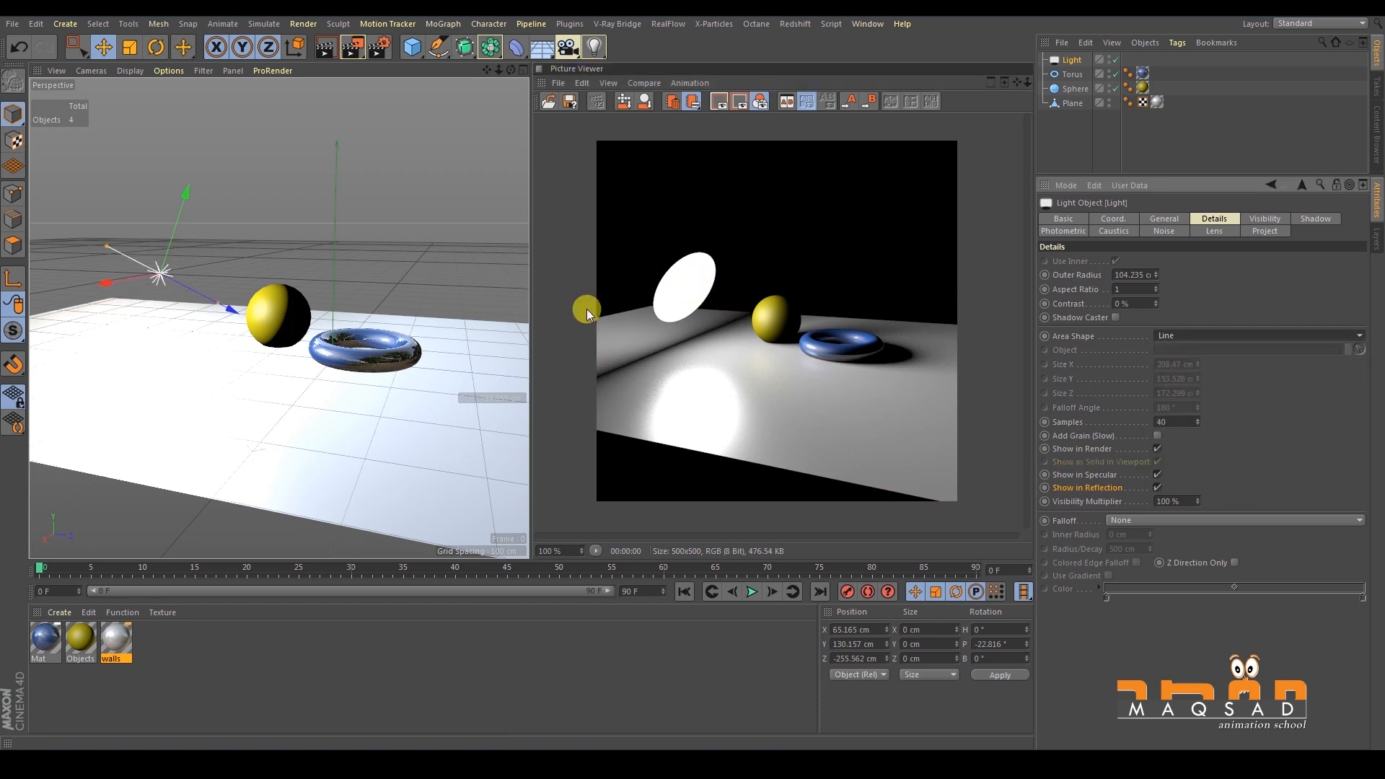
left_click(353, 47)
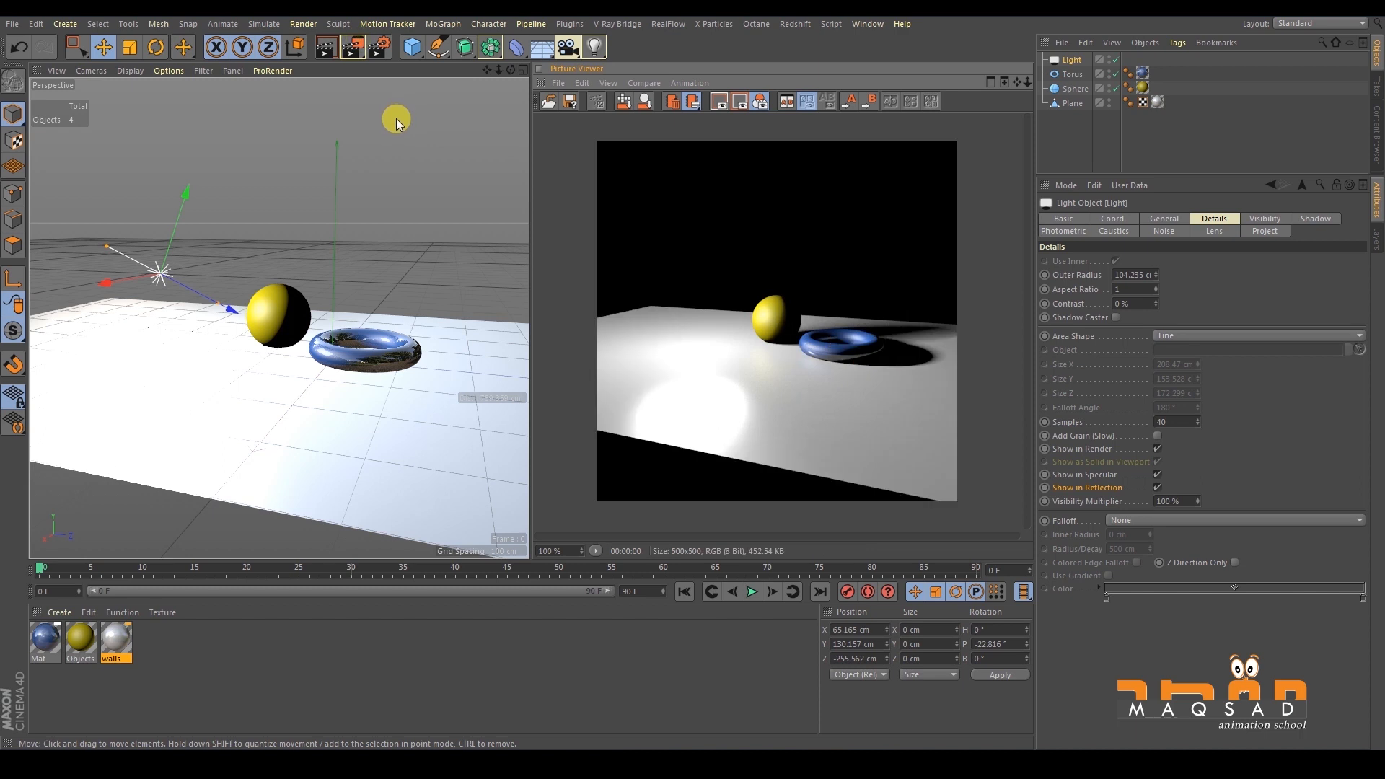
left_click(1176, 335)
left_click(1194, 406)
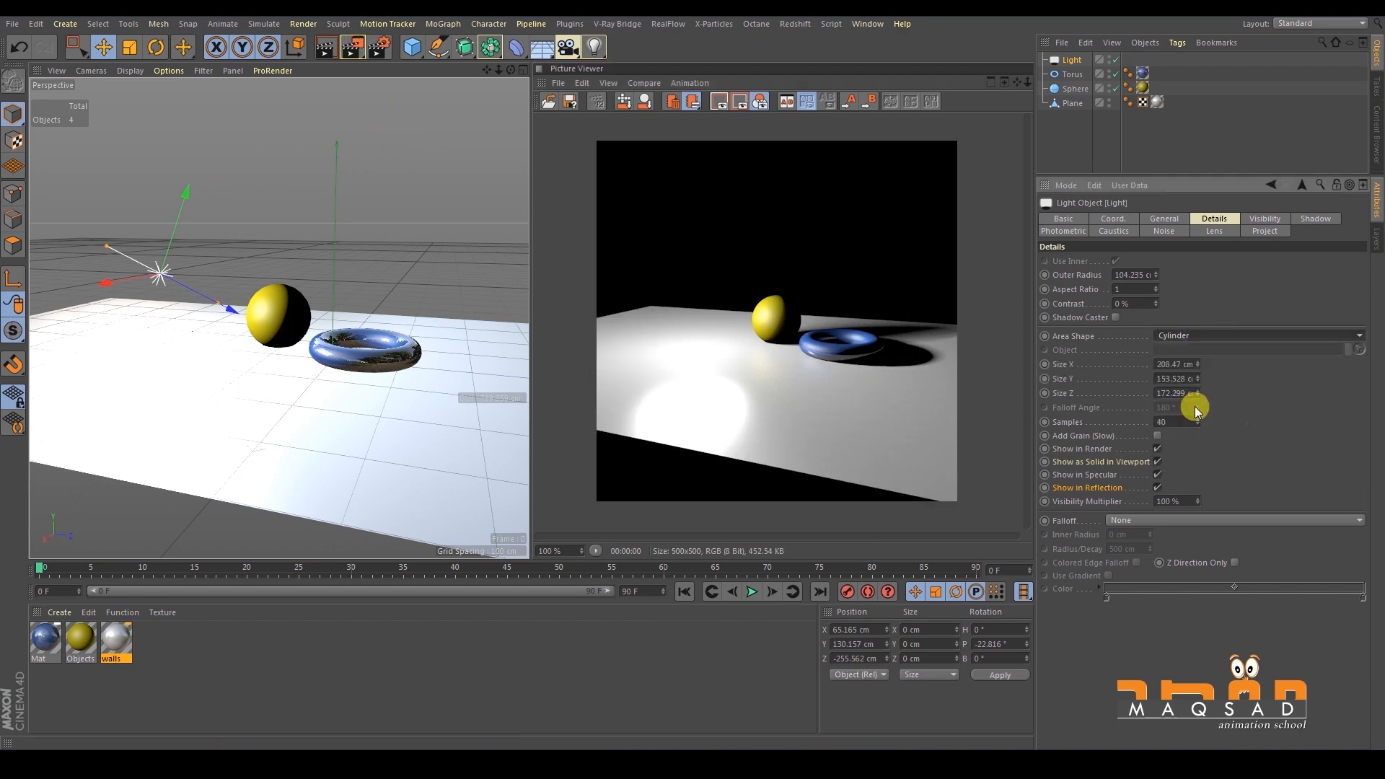
left_click(353, 47)
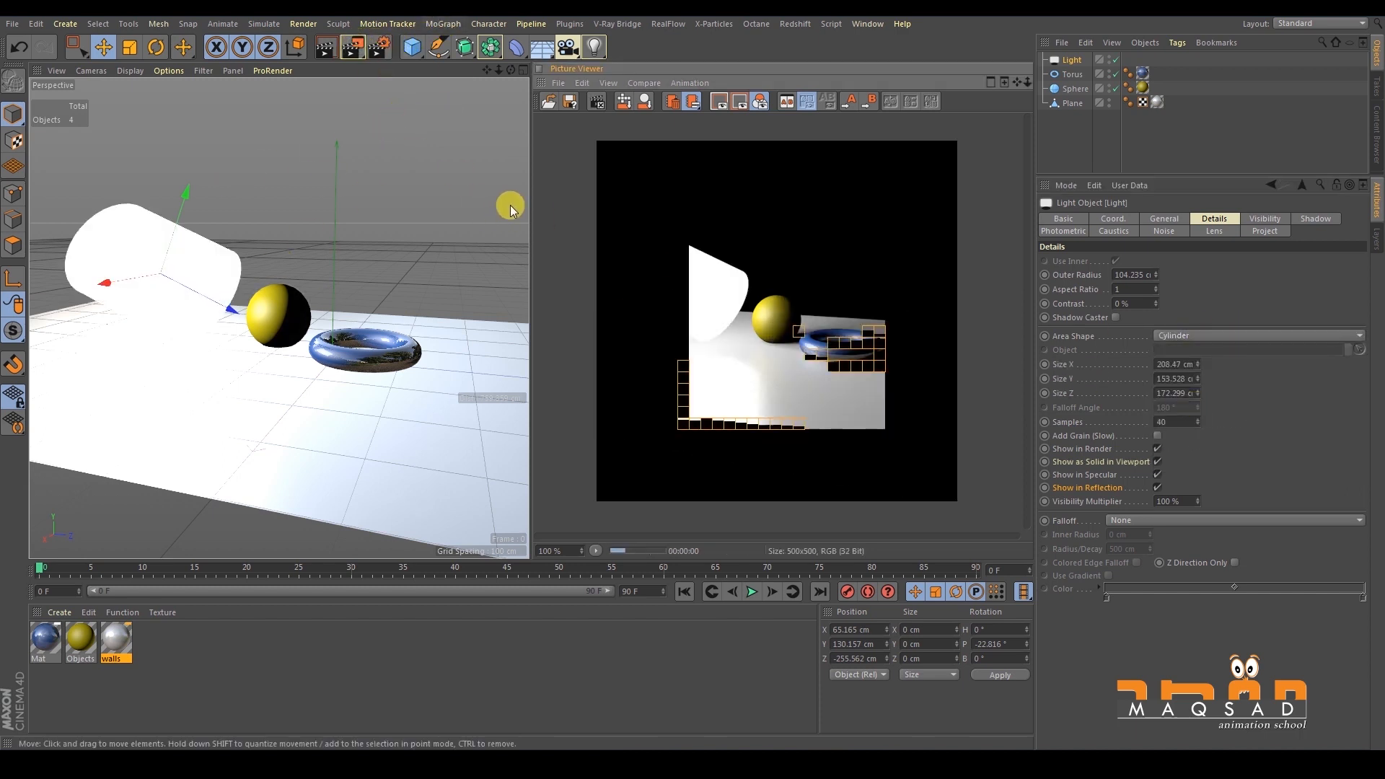
left_click(1224, 334)
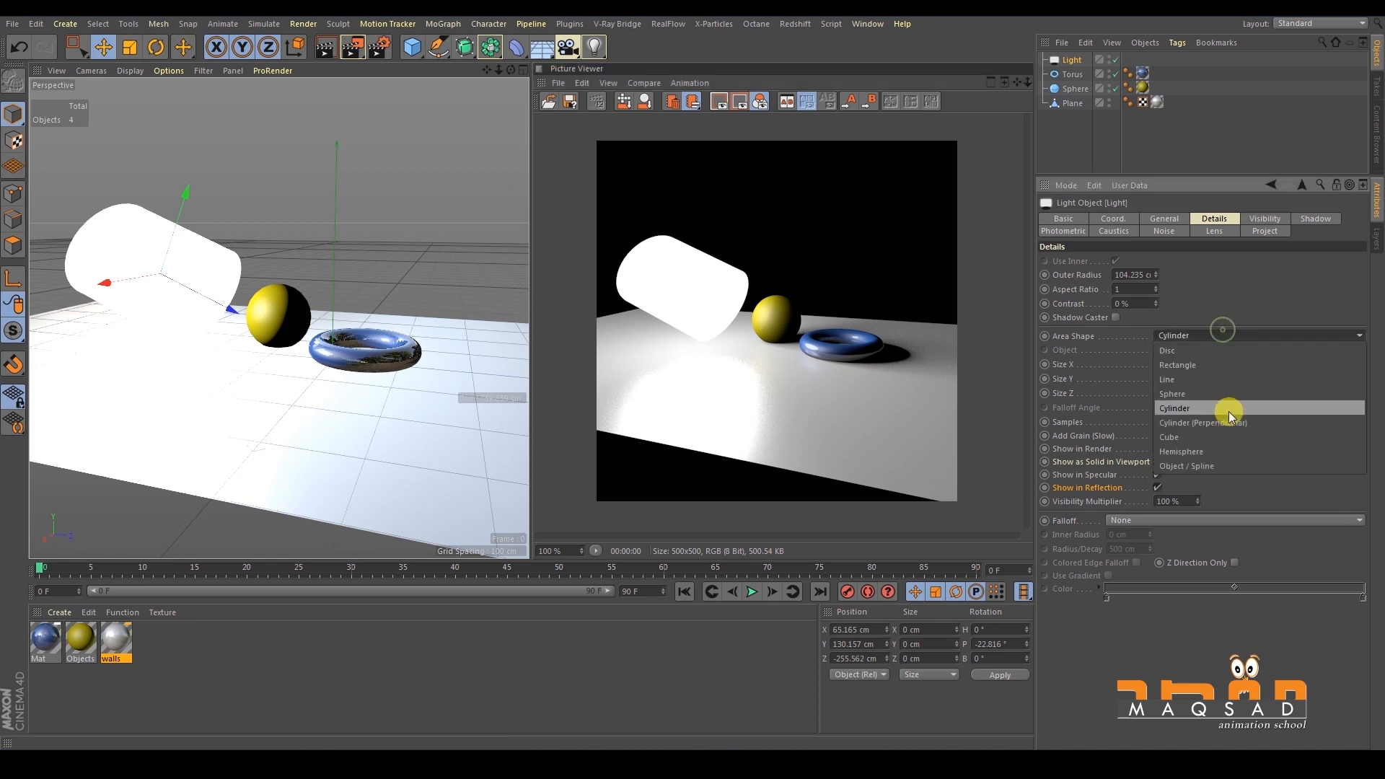
left_click(1232, 451)
left_click(352, 47)
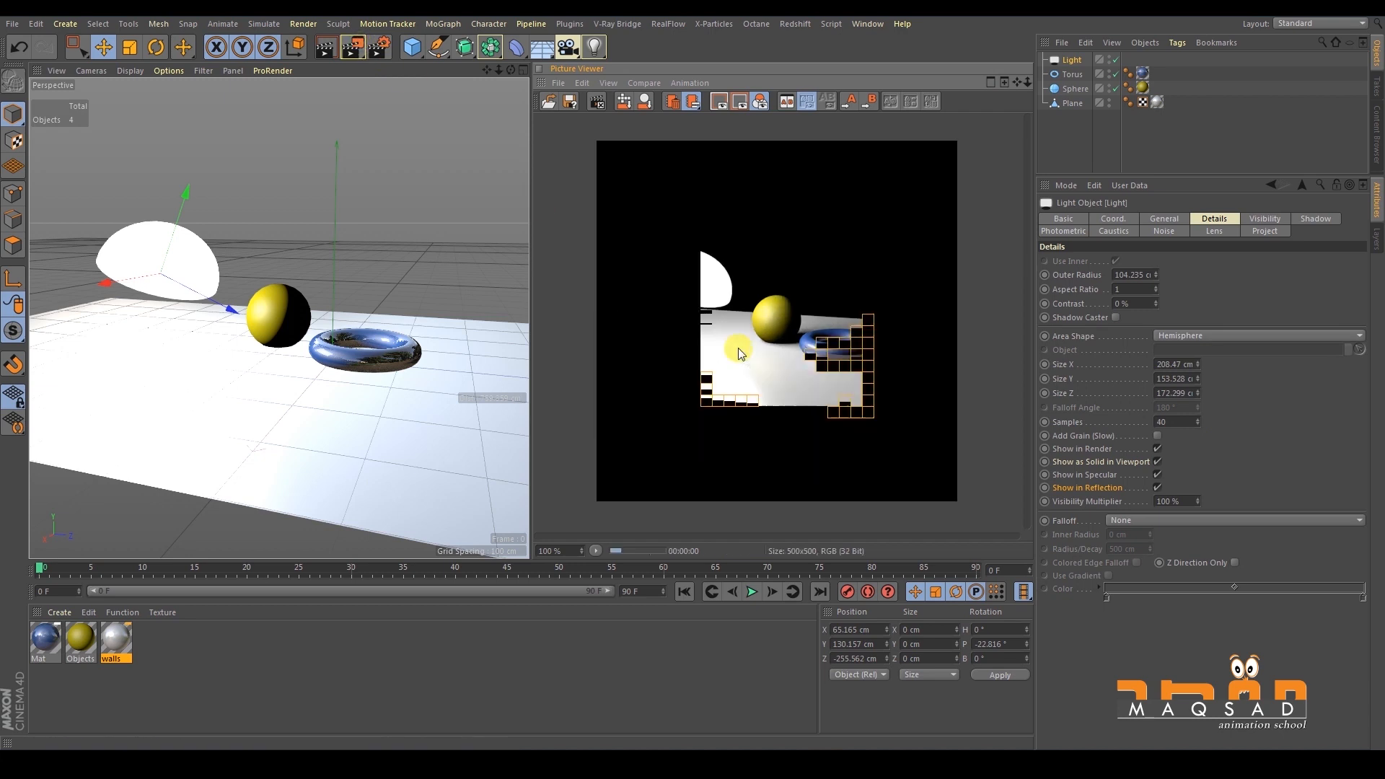
Set the light's area shape back to Rectangle, render it and turn off Show in Render.
left_click(1209, 335)
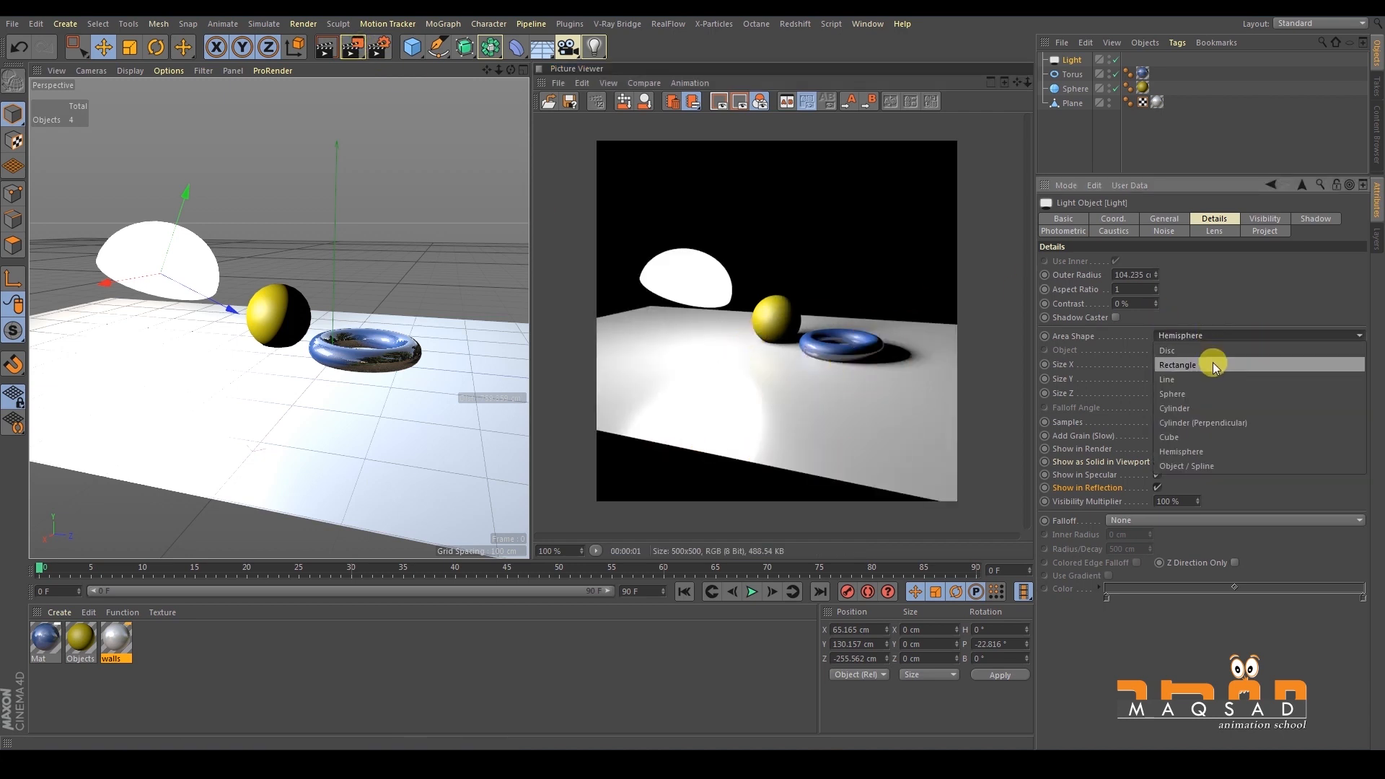
left_click(1213, 365)
left_click(352, 47)
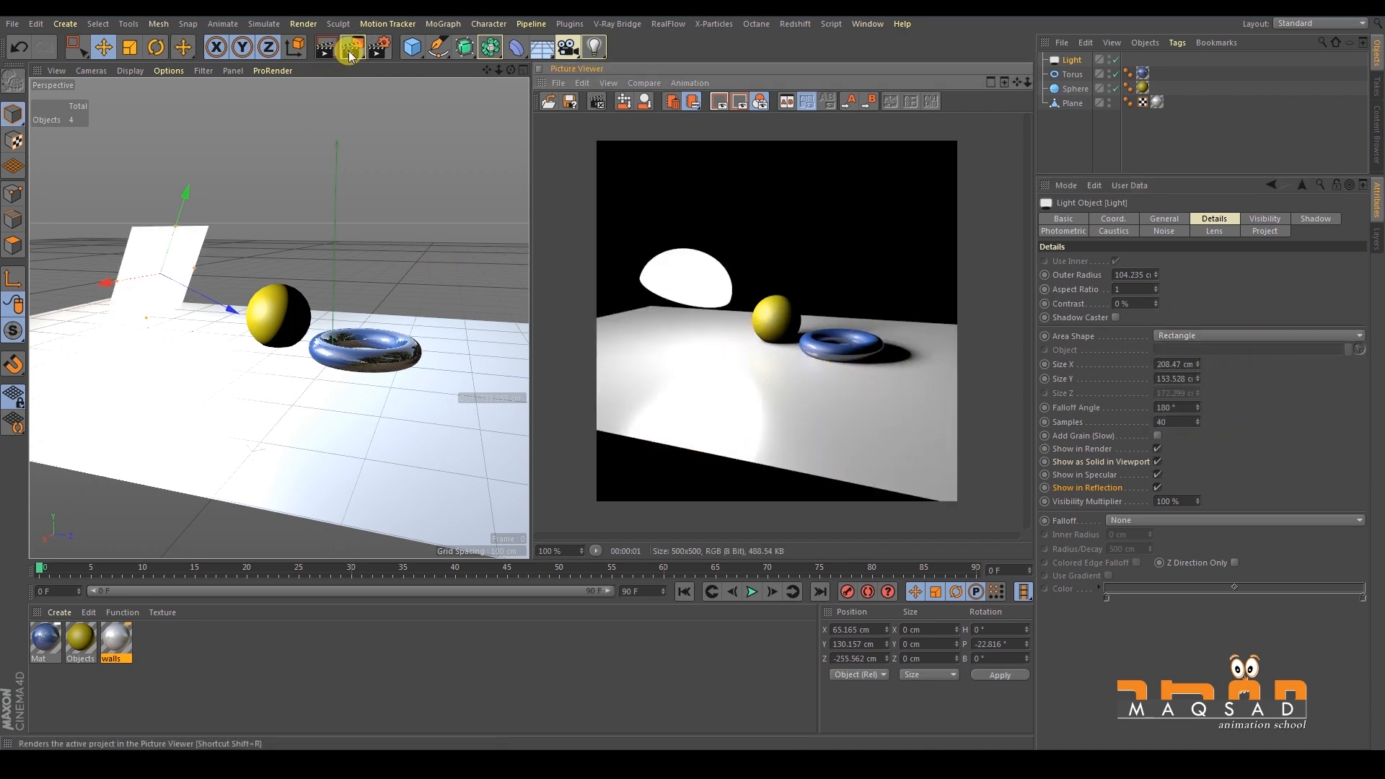
left_click(1158, 449)
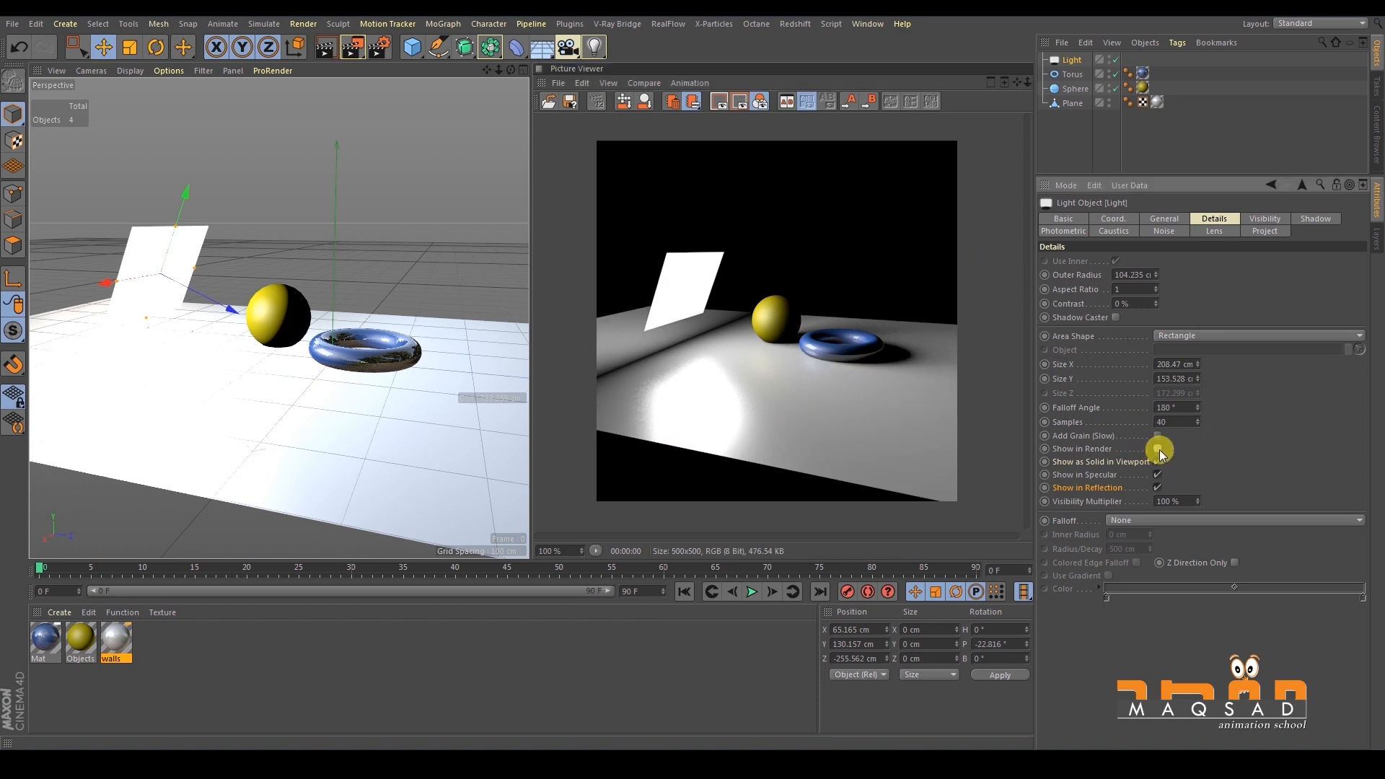
Turn off Show as Solid in Viewport for the light and raise it to about 162 cm in Y.
left_click(1158, 461)
left_click(353, 47)
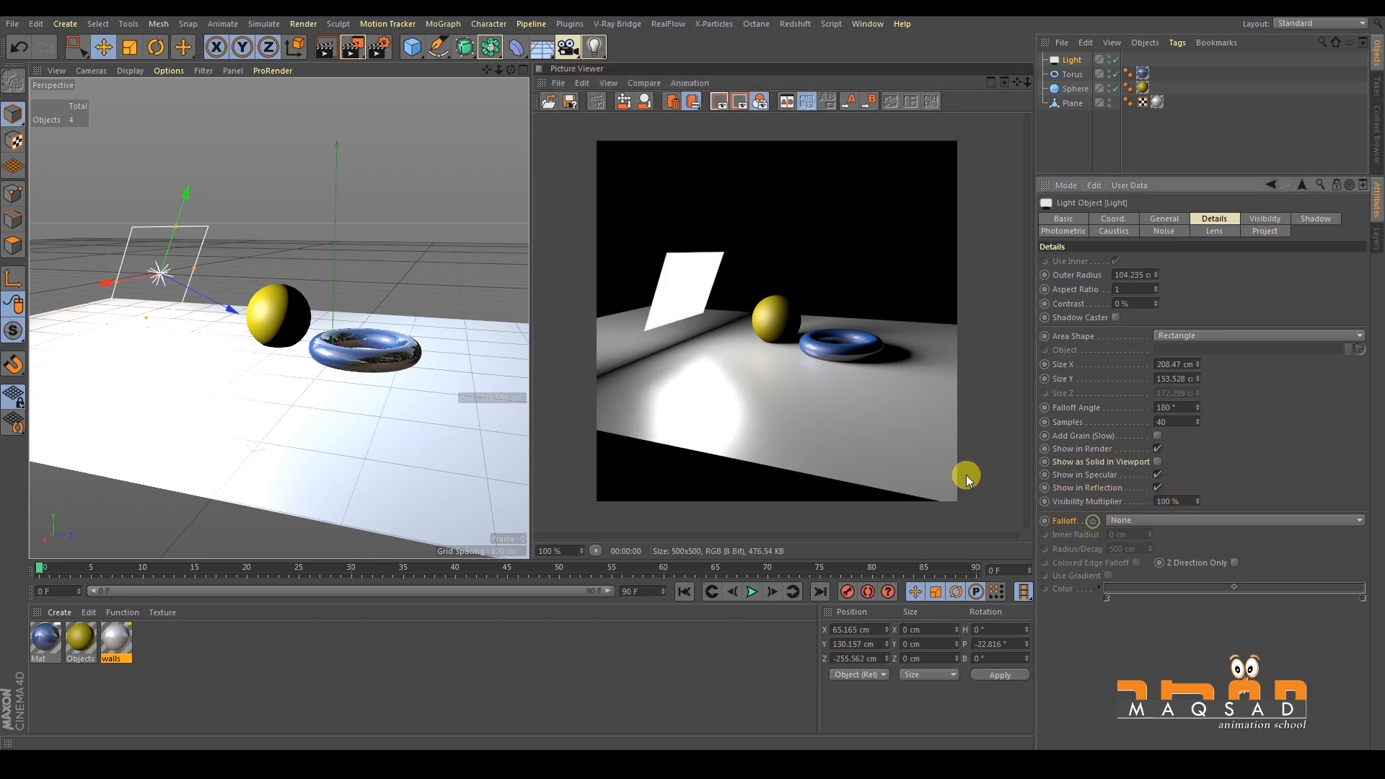
left_click_drag(330, 281, 328, 253, "alt")
left_click_drag(174, 204, 172, 197)
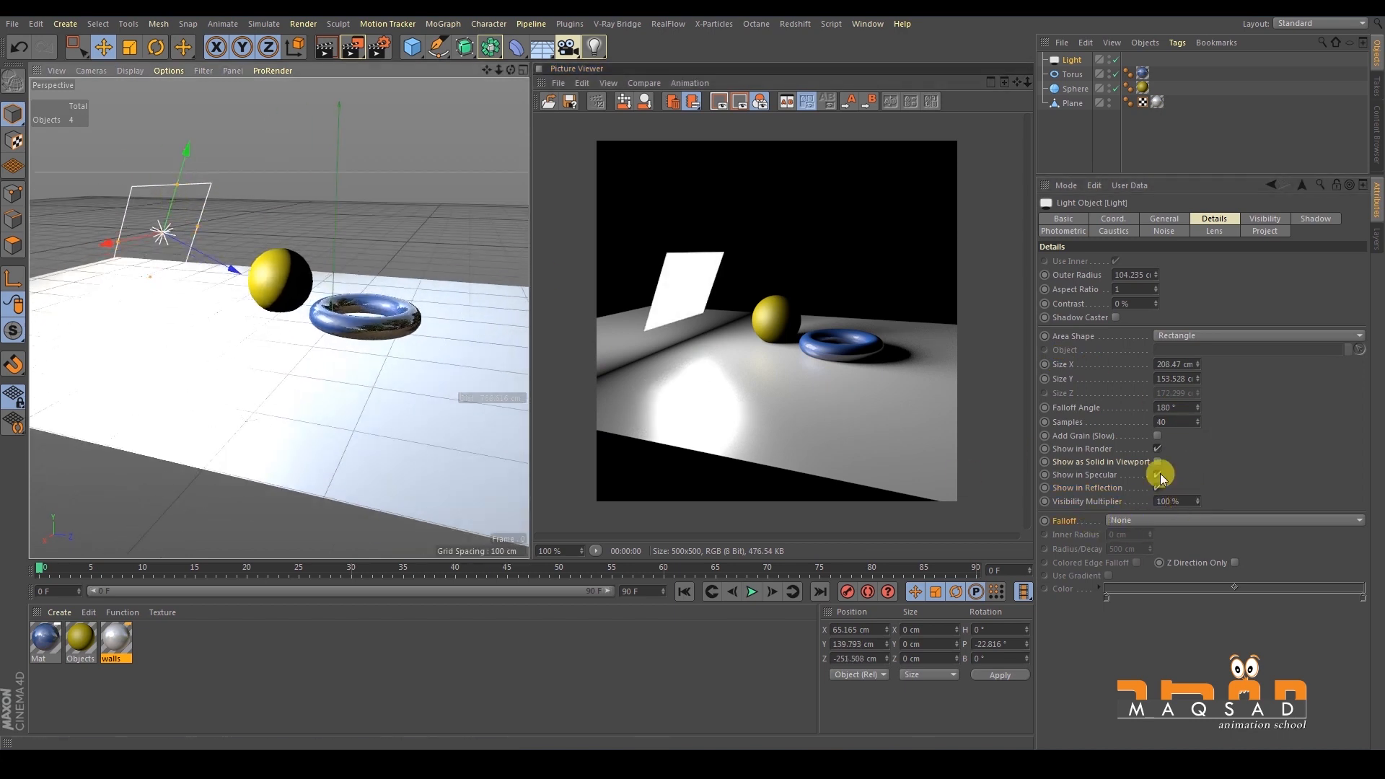
left_click(1143, 521)
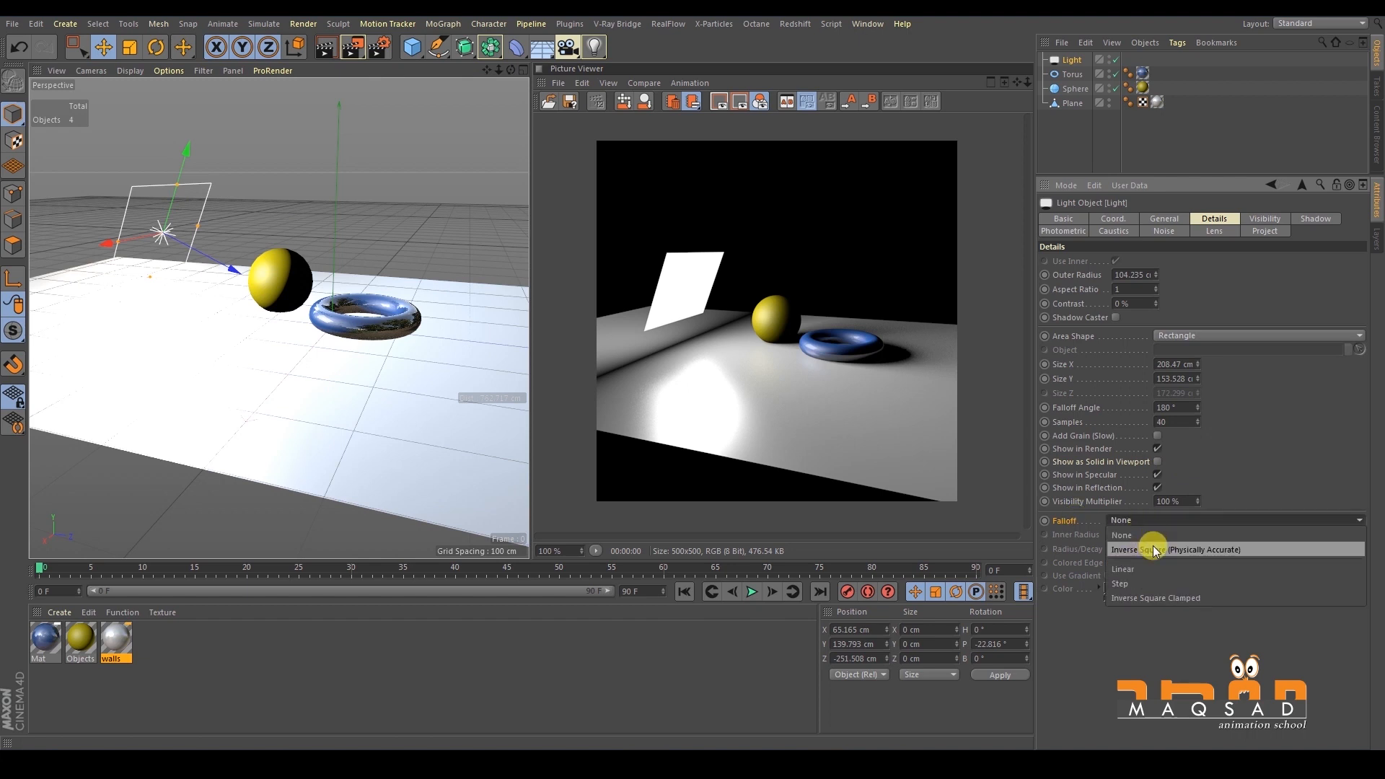
left_click(1095, 518)
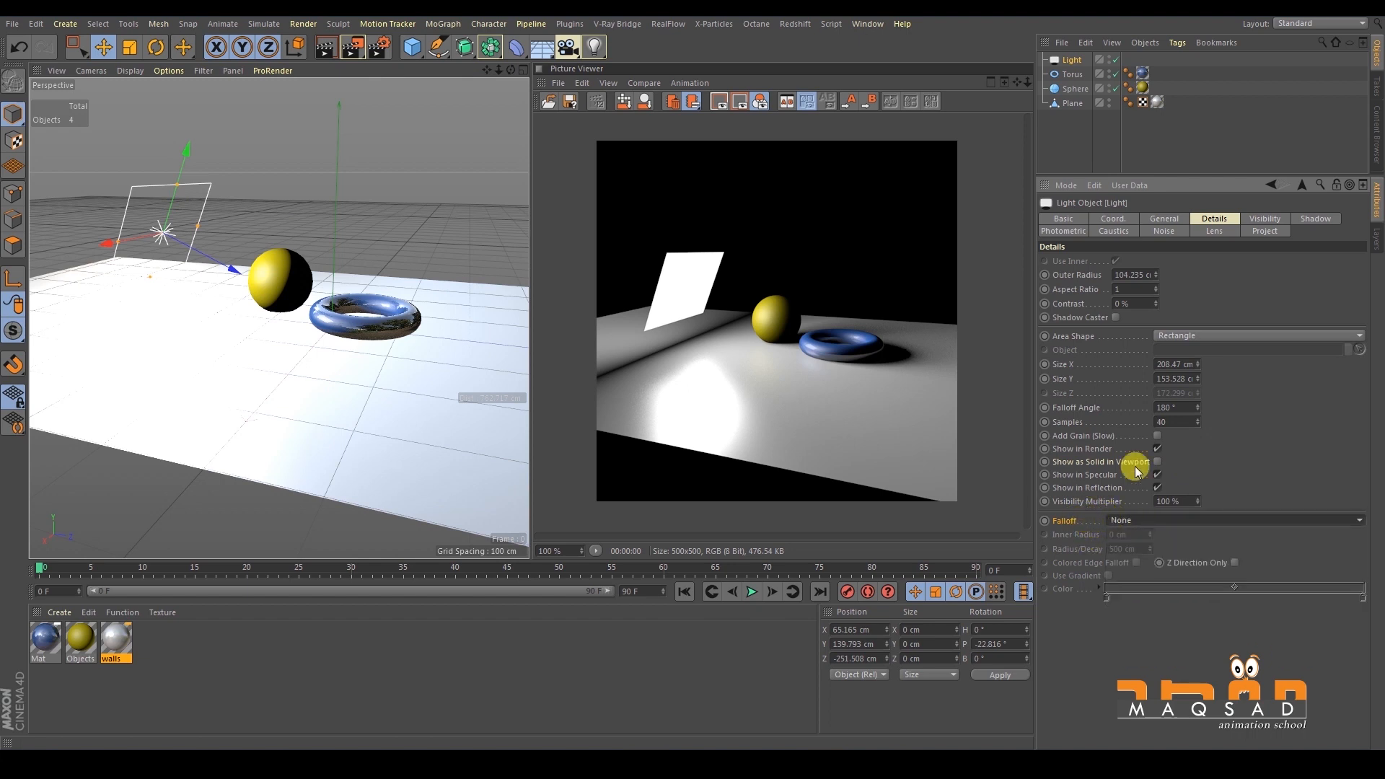
middle_click_drag(164, 207, 175, 216, "alt")
left_click_drag(175, 220, 181, 207)
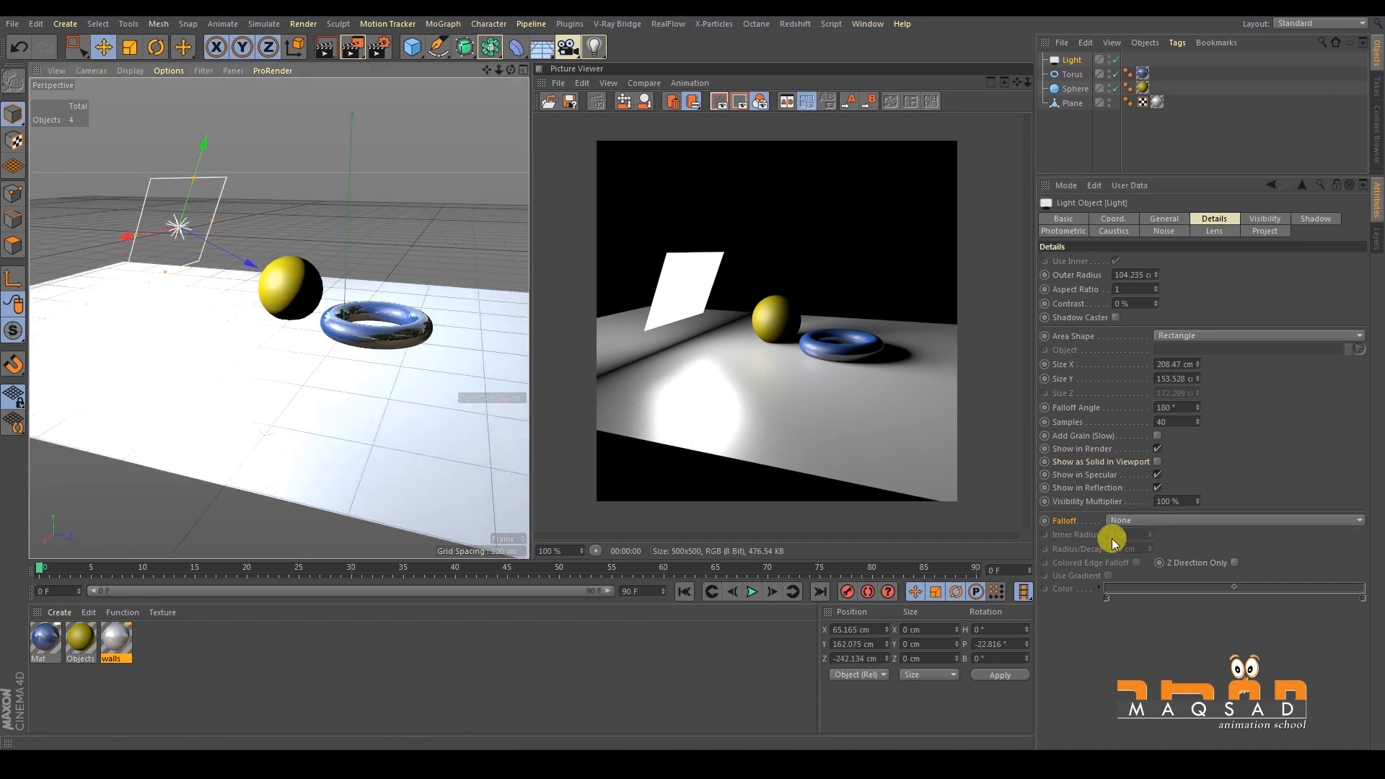
Set the light's falloff to Inverse Square (Physically Accurate), tilt the light to about -28° pitch and render.
left_click(1118, 520)
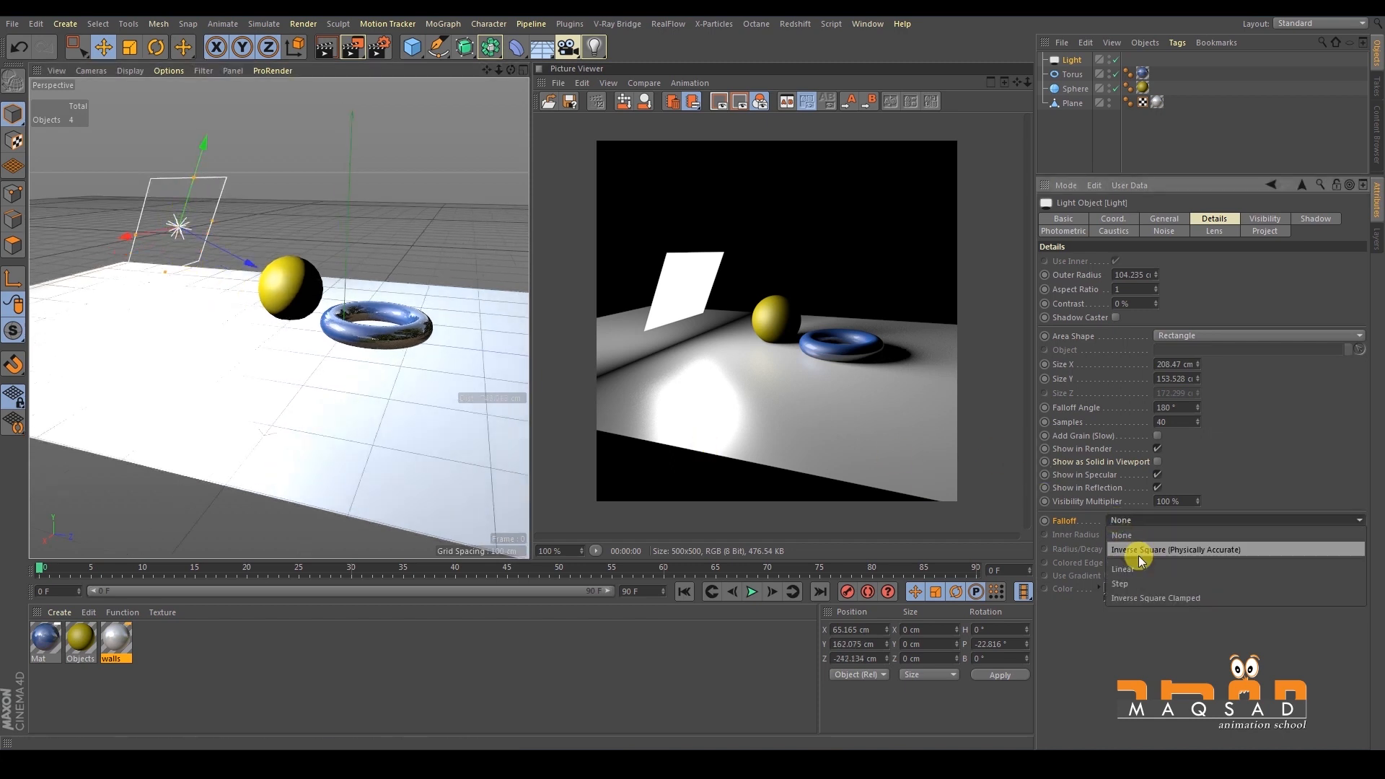
left_click(1202, 551)
scroll(235, 303, "down", 1)
left_click_drag(219, 296, 247, 217, "alt")
key("r")
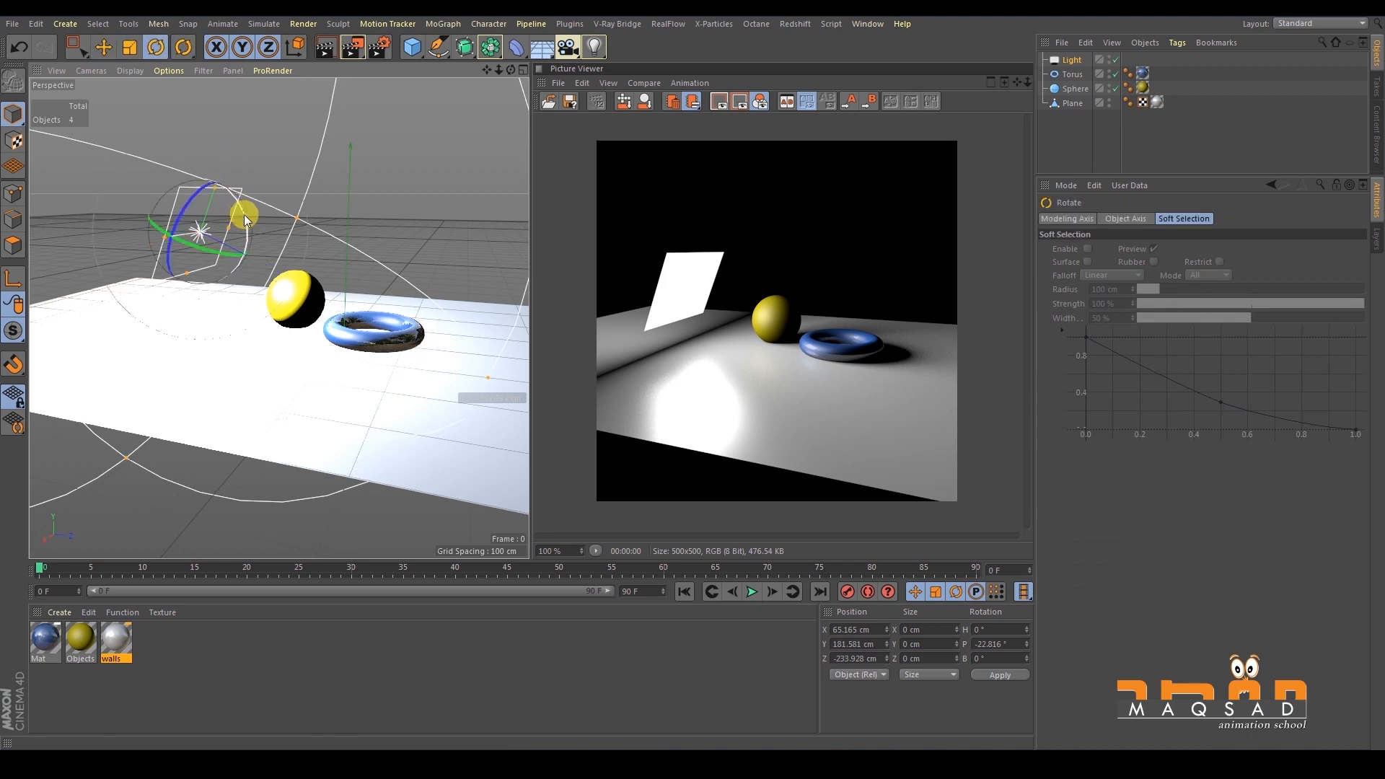
key("e")
left_click(353, 47)
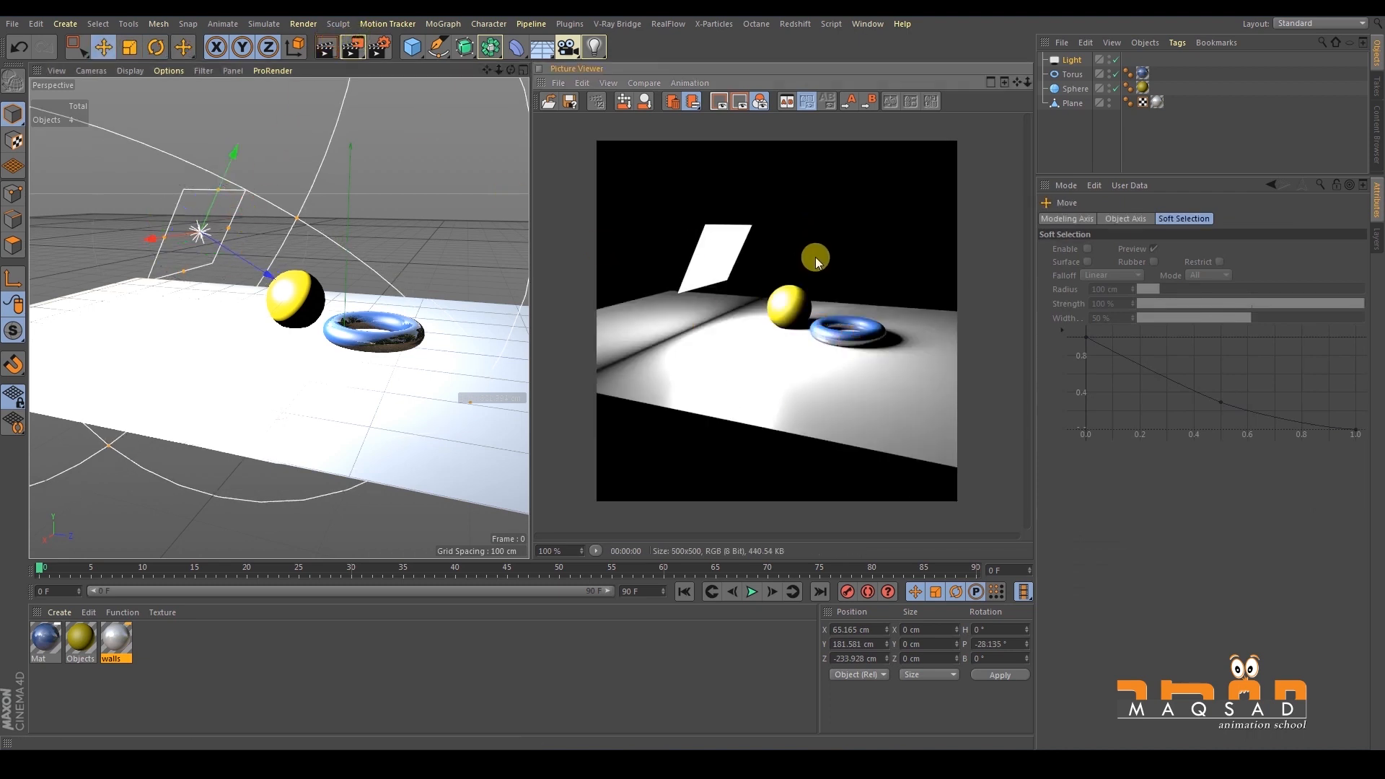
Turn off Show in Render and Show in Reflection for the light and render the scene.
left_click(1066, 62)
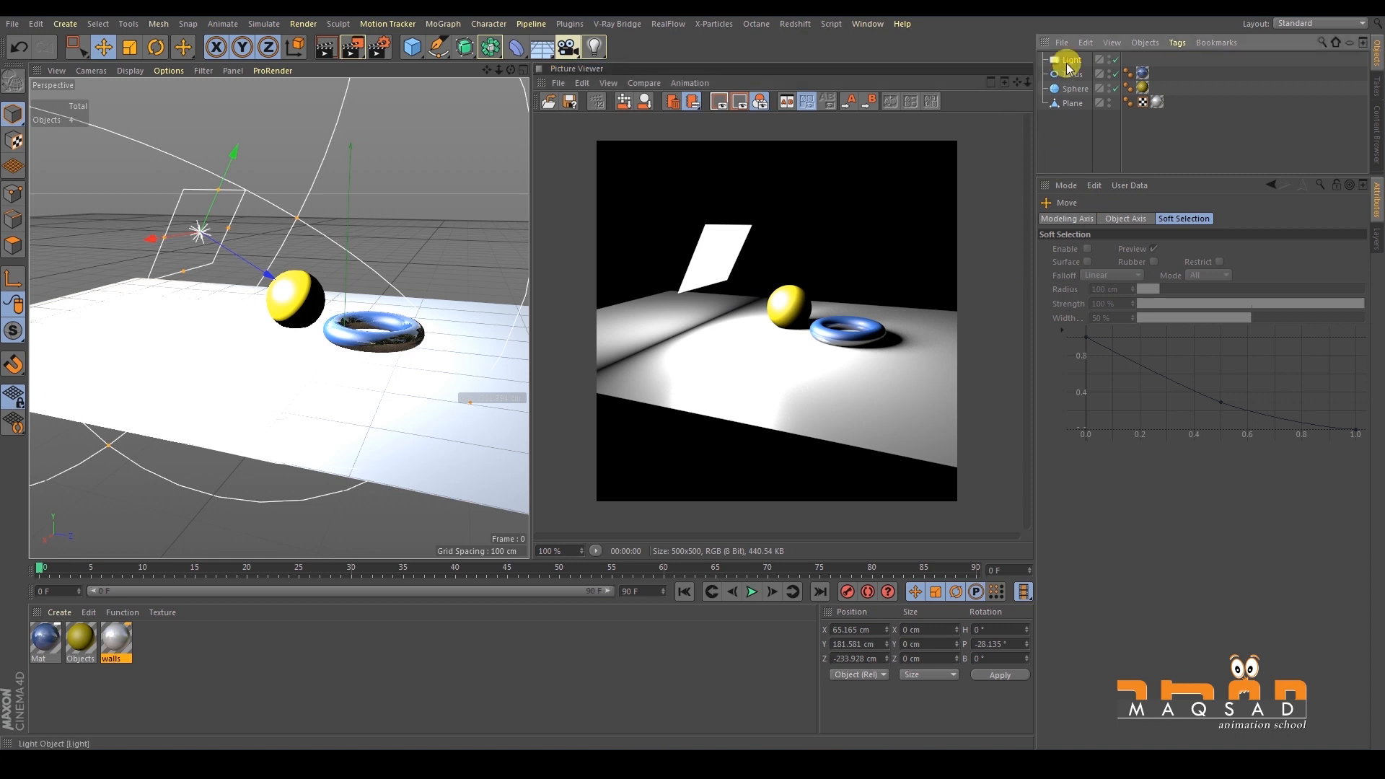
left_click(1158, 479)
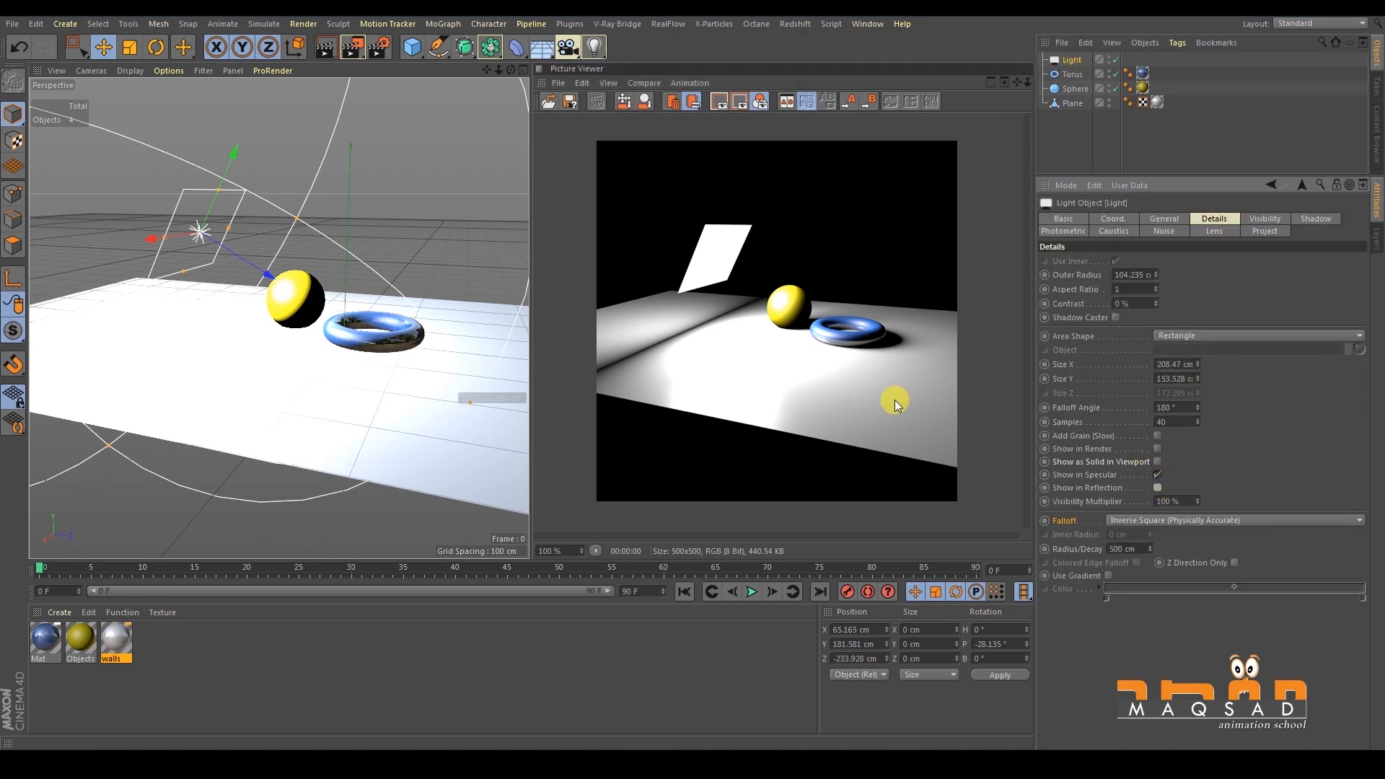
left_click(358, 49)
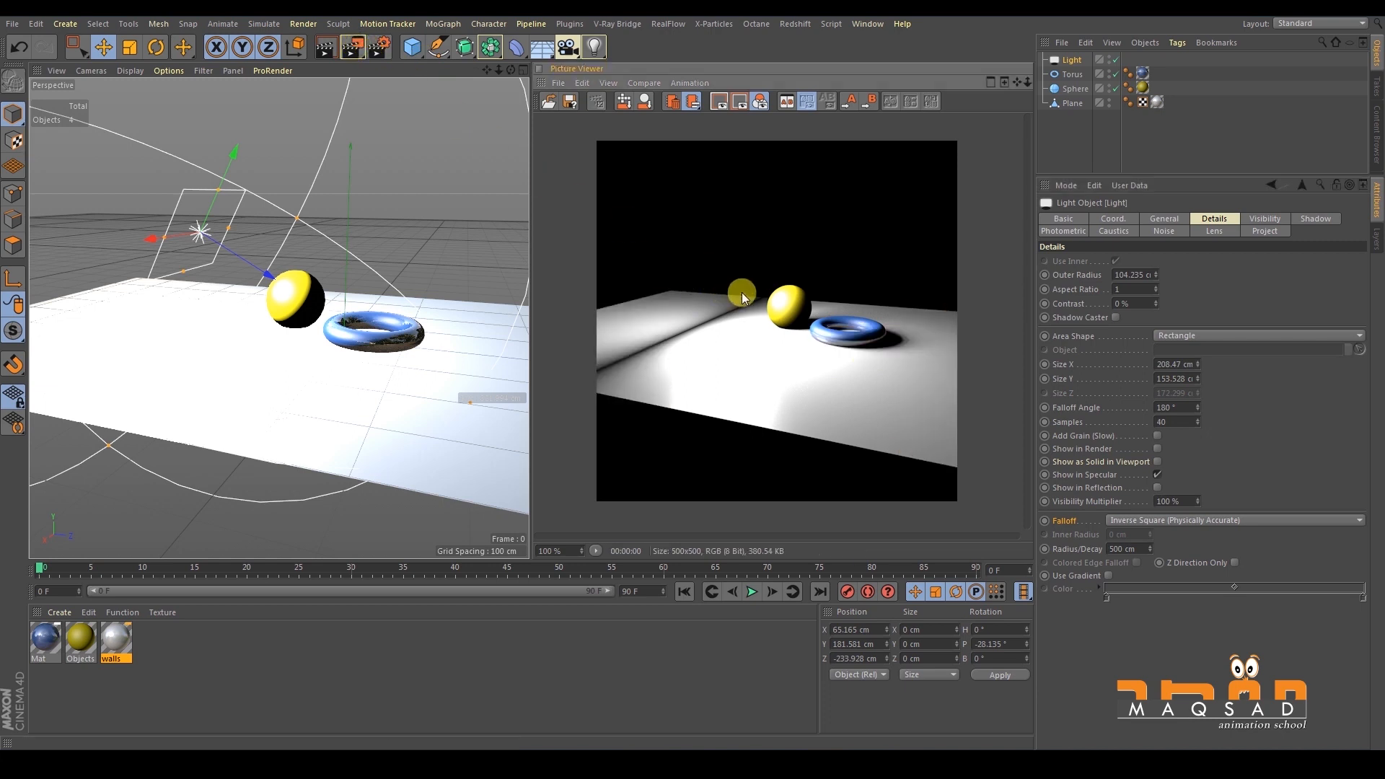
Shrink the light's falloff radius in the viewport and raise the light to about 283 cm in Y.
scroll(310, 279, "down", 5)
middle_click_drag(310, 281, 311, 309, "alt")
left_click_drag(393, 387, 269, 306)
key("ctrl+z")
mouse_move(276, 214)
left_mouse_down()
mouse_move(325, 132)
mouse_move(290, 202)
left_mouse_up()
Lower the roughness of the walls material's reflection layer and render the scene.
double_click(116, 638)
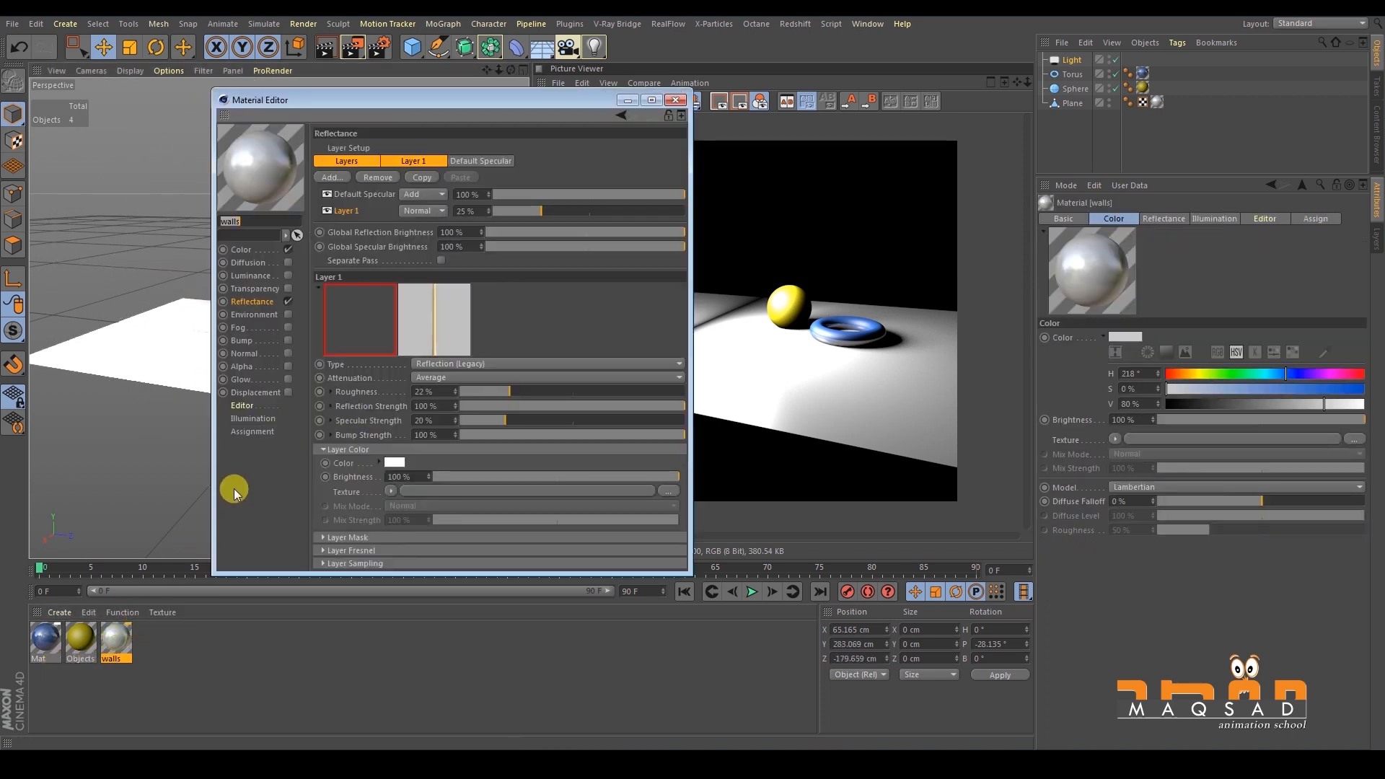
mouse_move(455, 396)
left_mouse_down()
mouse_move(471, 390)
mouse_move(456, 389)
left_mouse_up()
left_click(678, 98)
left_click(351, 46)
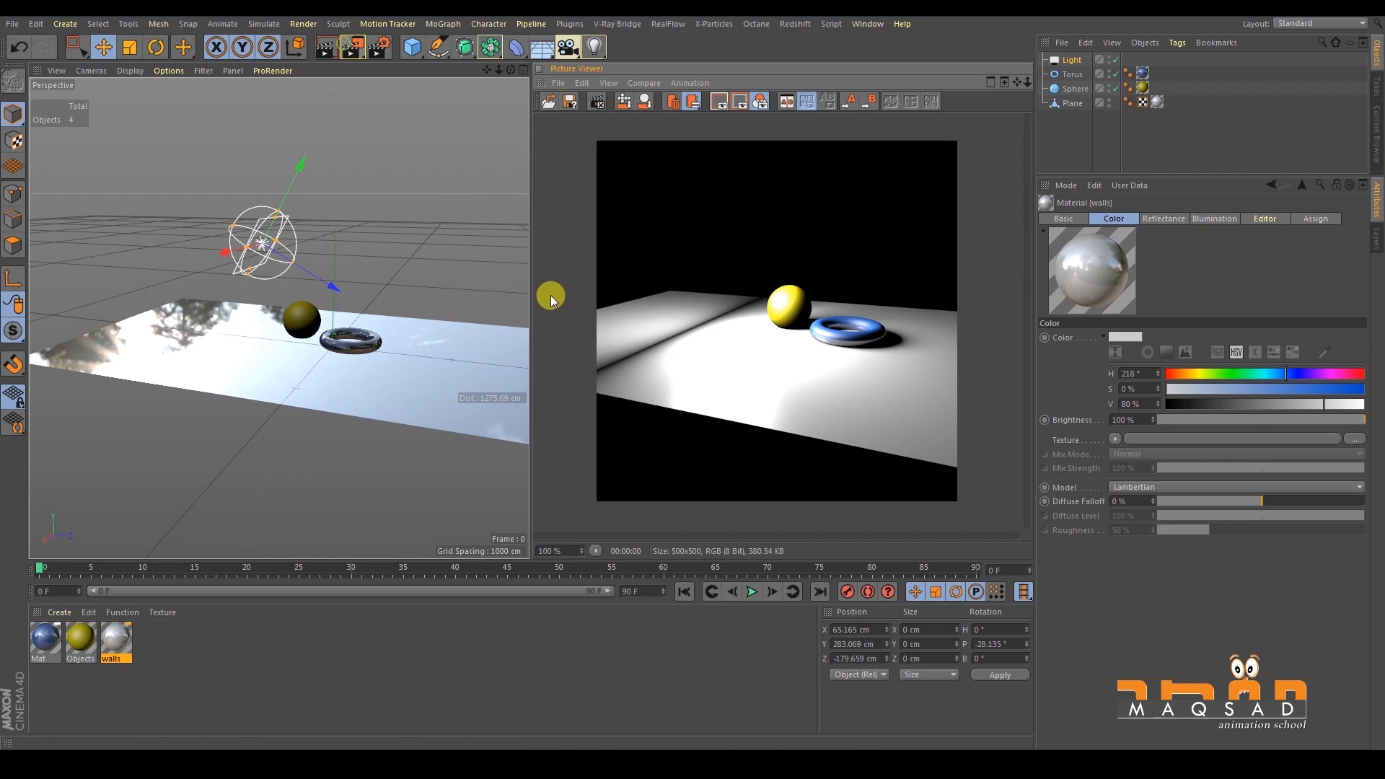
Enlarge the light's falloff radius to about 169 cm, lower the light to about 235 cm in Y and render.
scroll(352, 297, "up", 3)
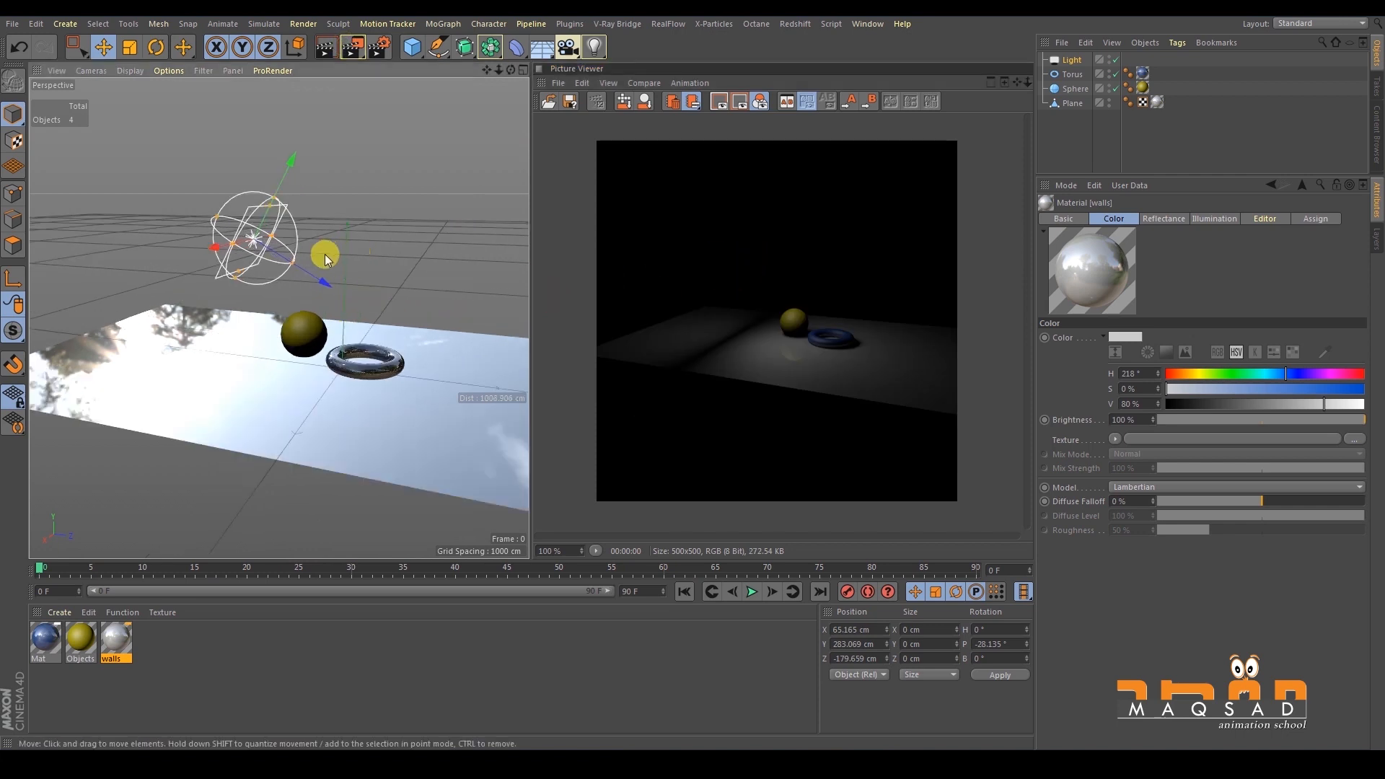
left_click_drag(293, 262, 323, 281)
left_click(351, 48)
left_click(351, 48)
left_click_drag(285, 173, 275, 196)
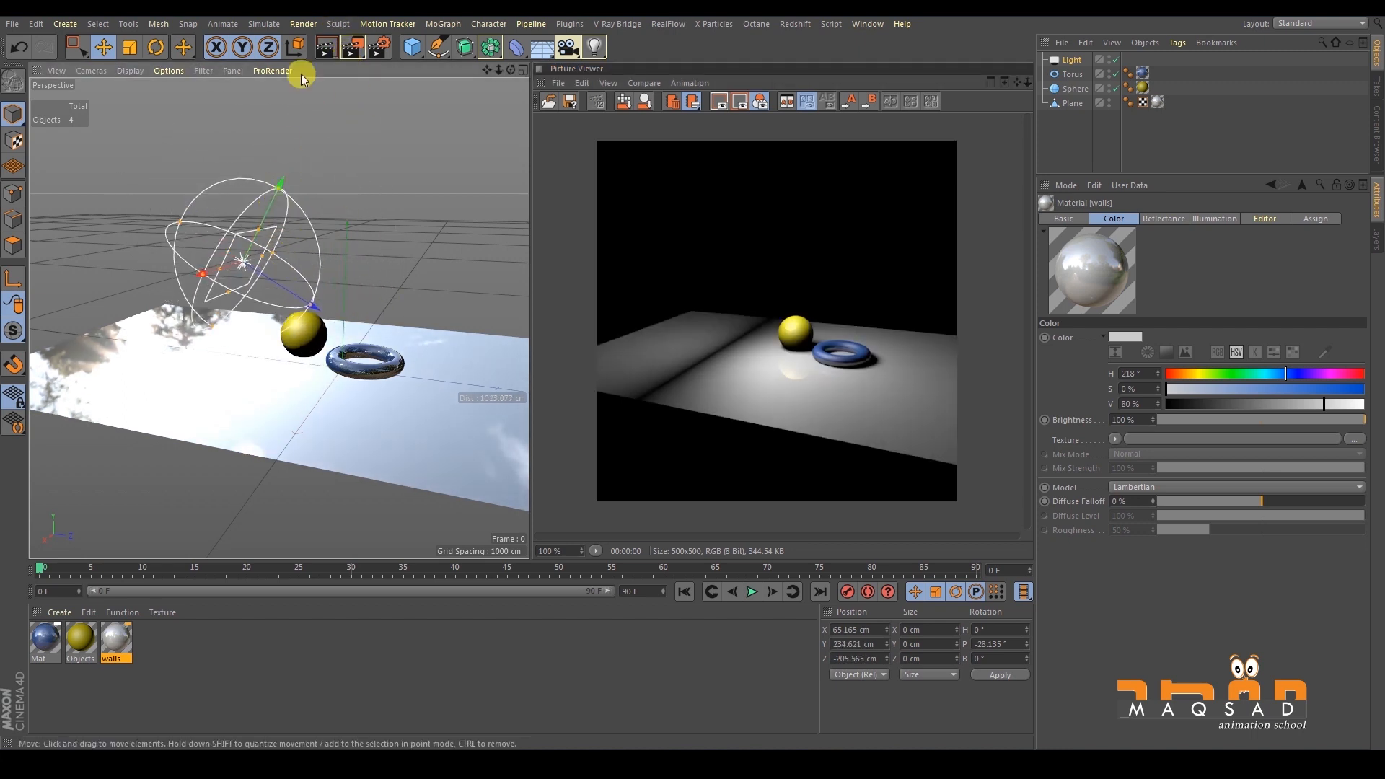
left_click(351, 47)
Increase the light's Radius/Decay to about 174 cm.
left_click_drag(421, 136, 297, 166, "alt")
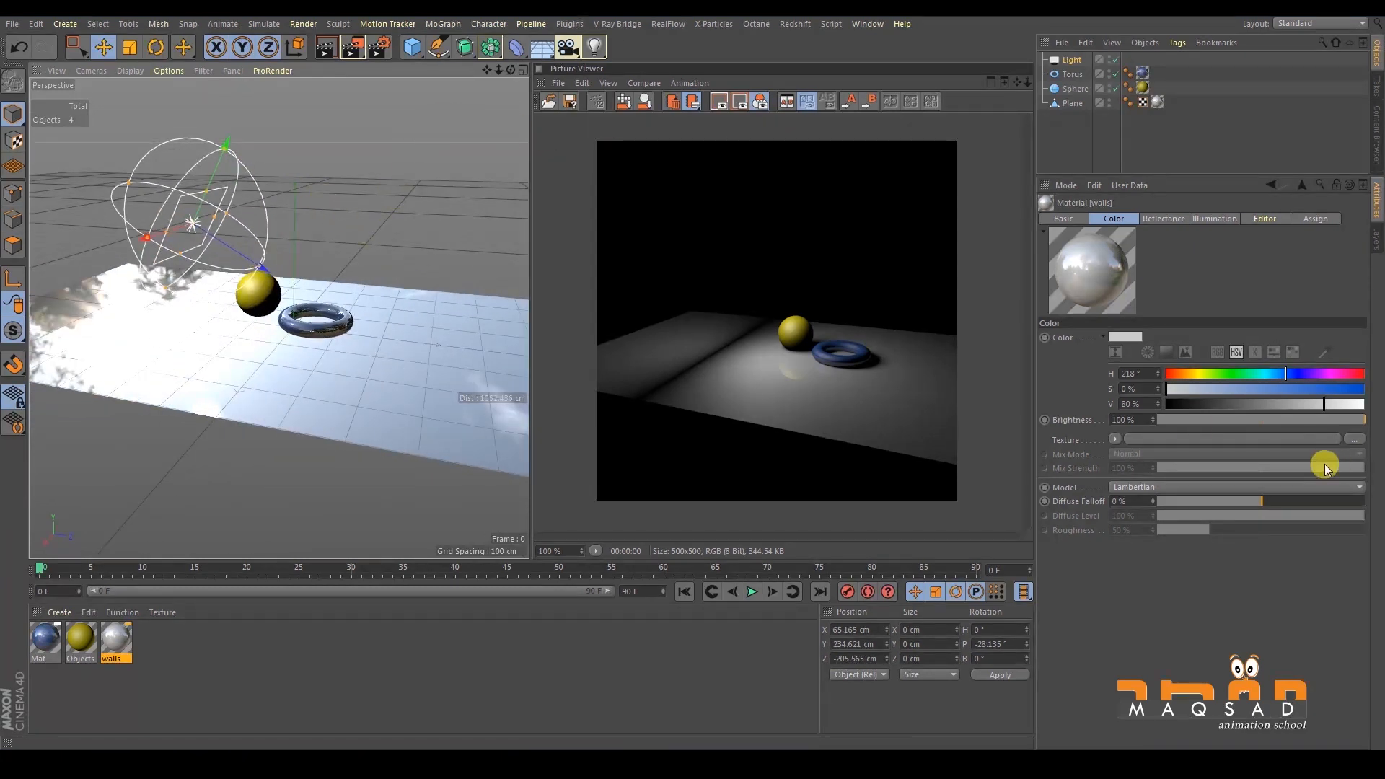
left_click(1073, 59)
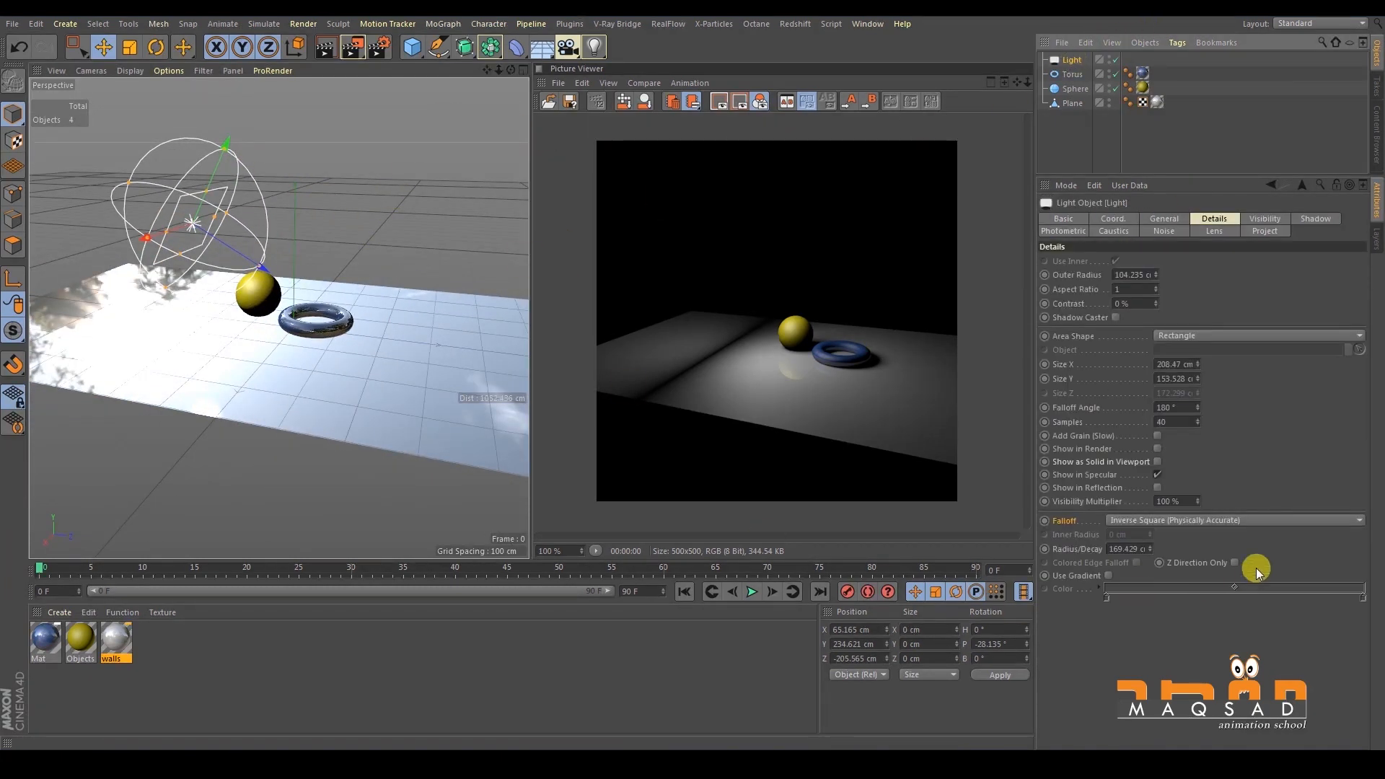
mouse_move(1145, 542)
left_mouse_down()
mouse_move(1149, 527)
mouse_move(1158, 546)
left_mouse_up()
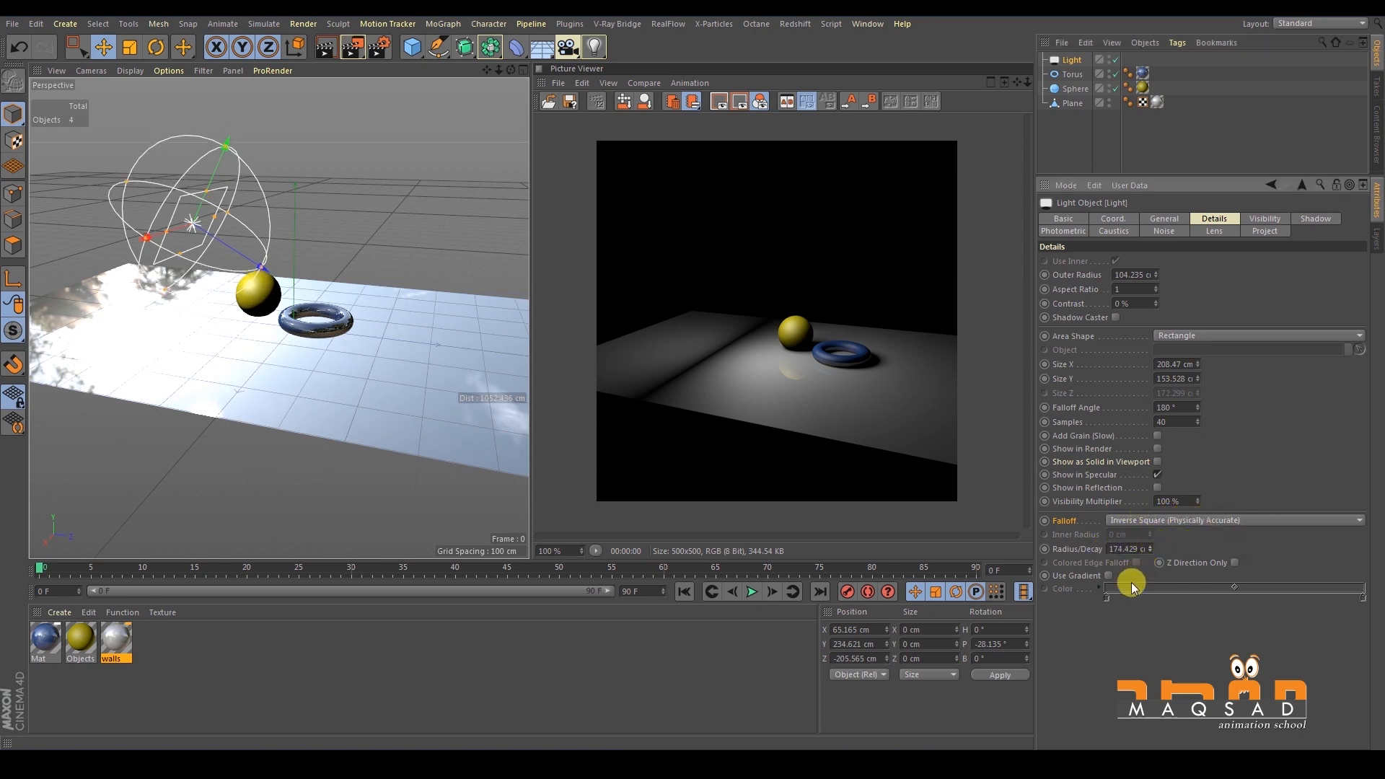
Enable Use Gradient for the light's falloff, set the gradient's start color to light blue and render.
left_click(1108, 576)
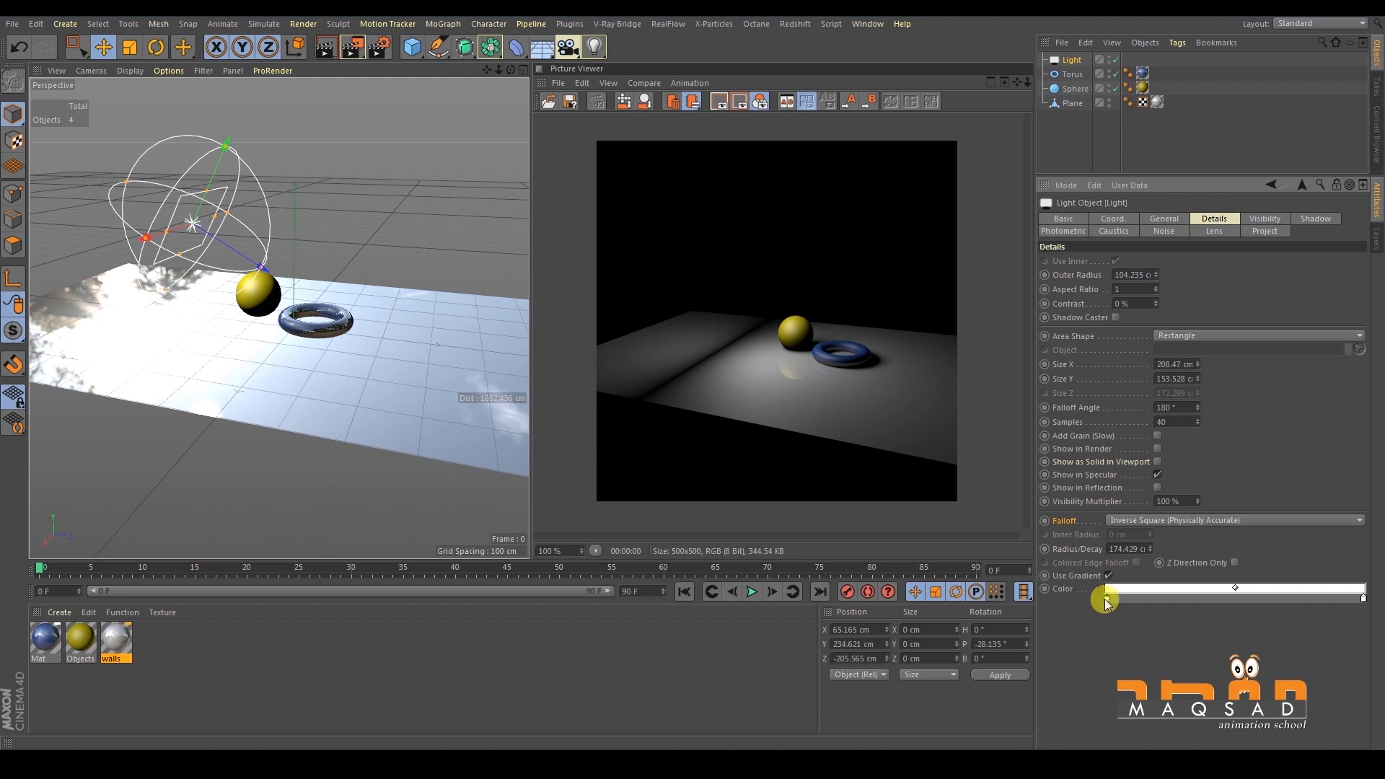
double_click(1107, 598)
left_click(1137, 597)
left_click(1212, 612)
left_click(1080, 650)
left_click(352, 47)
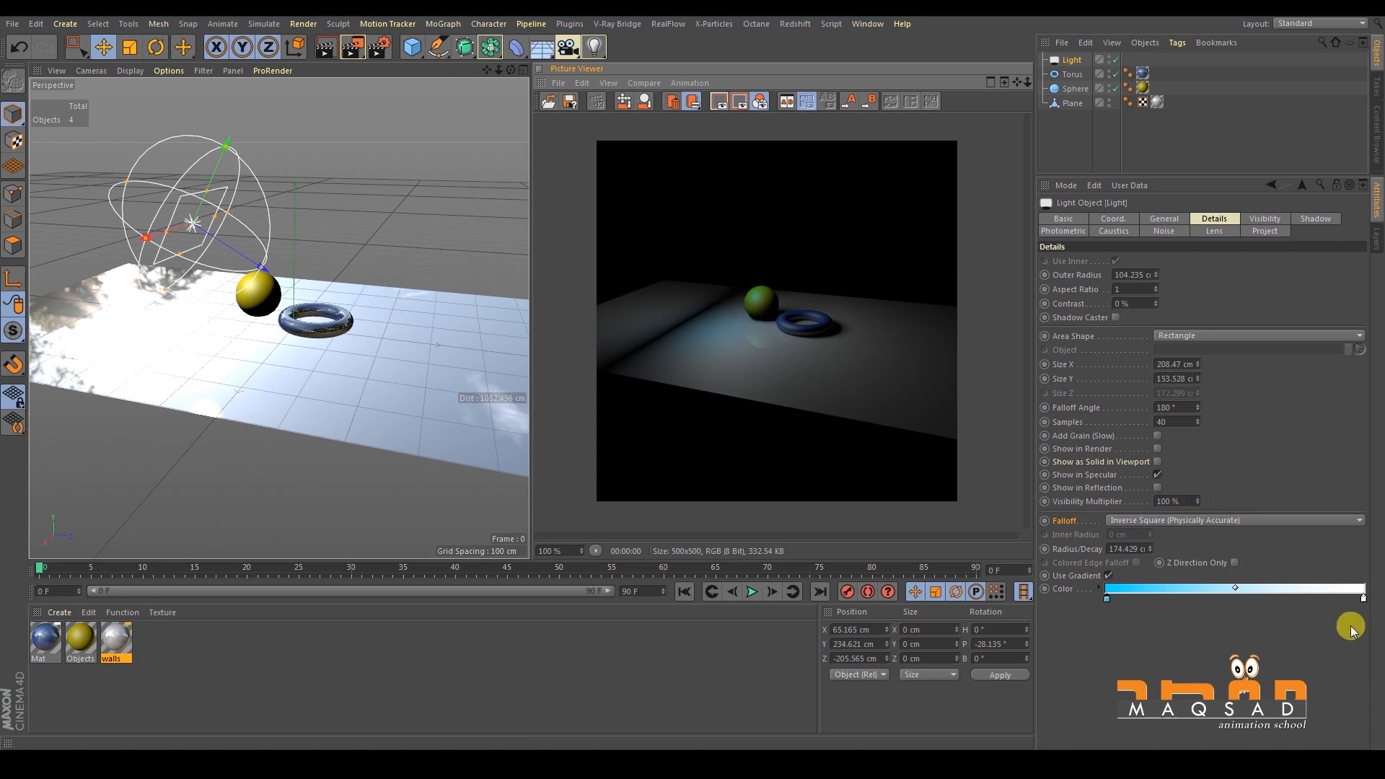
Set the end color of the light's falloff gradient to green and render the scene.
left_click(1364, 600)
double_click(1363, 598)
left_click_drag(1249, 545, 1037, 554)
left_click(1033, 608)
left_click(1029, 624)
left_click(987, 660)
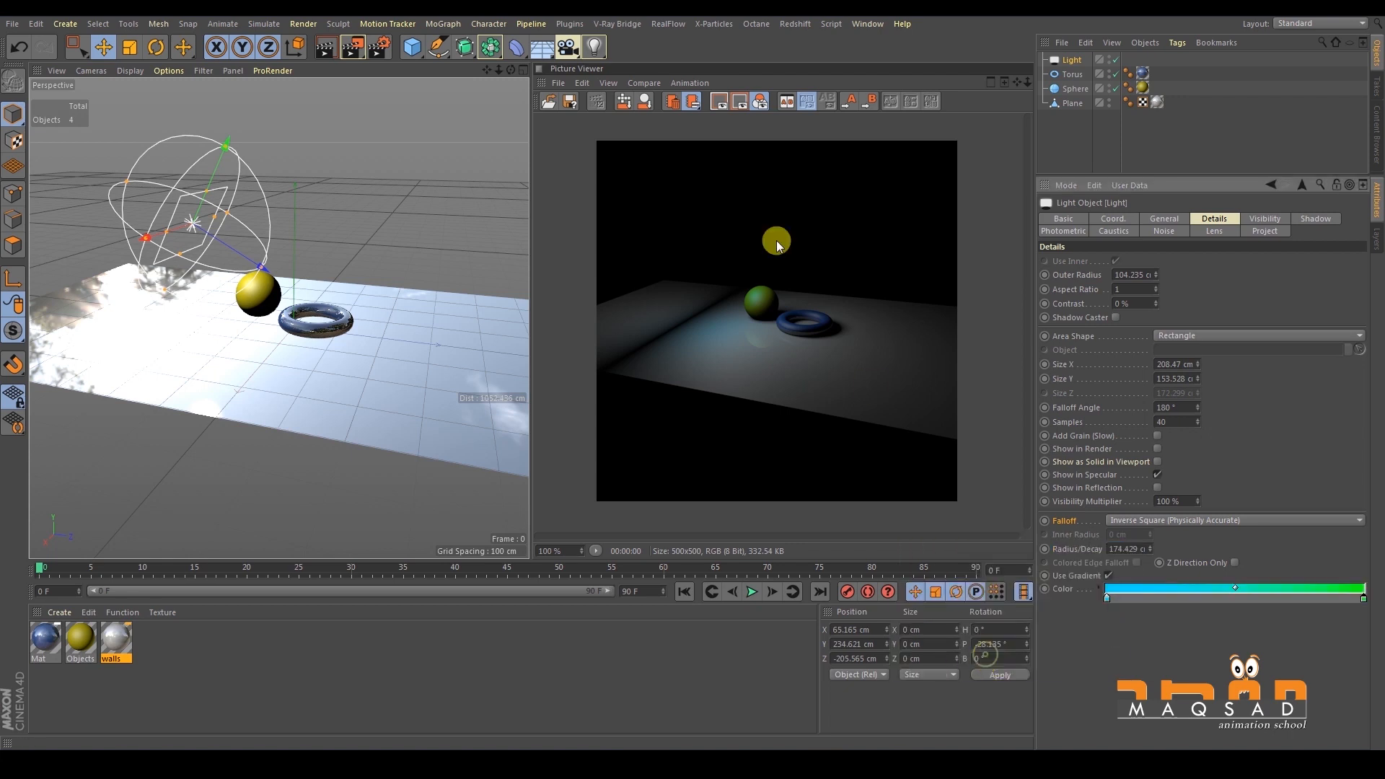
left_click(352, 47)
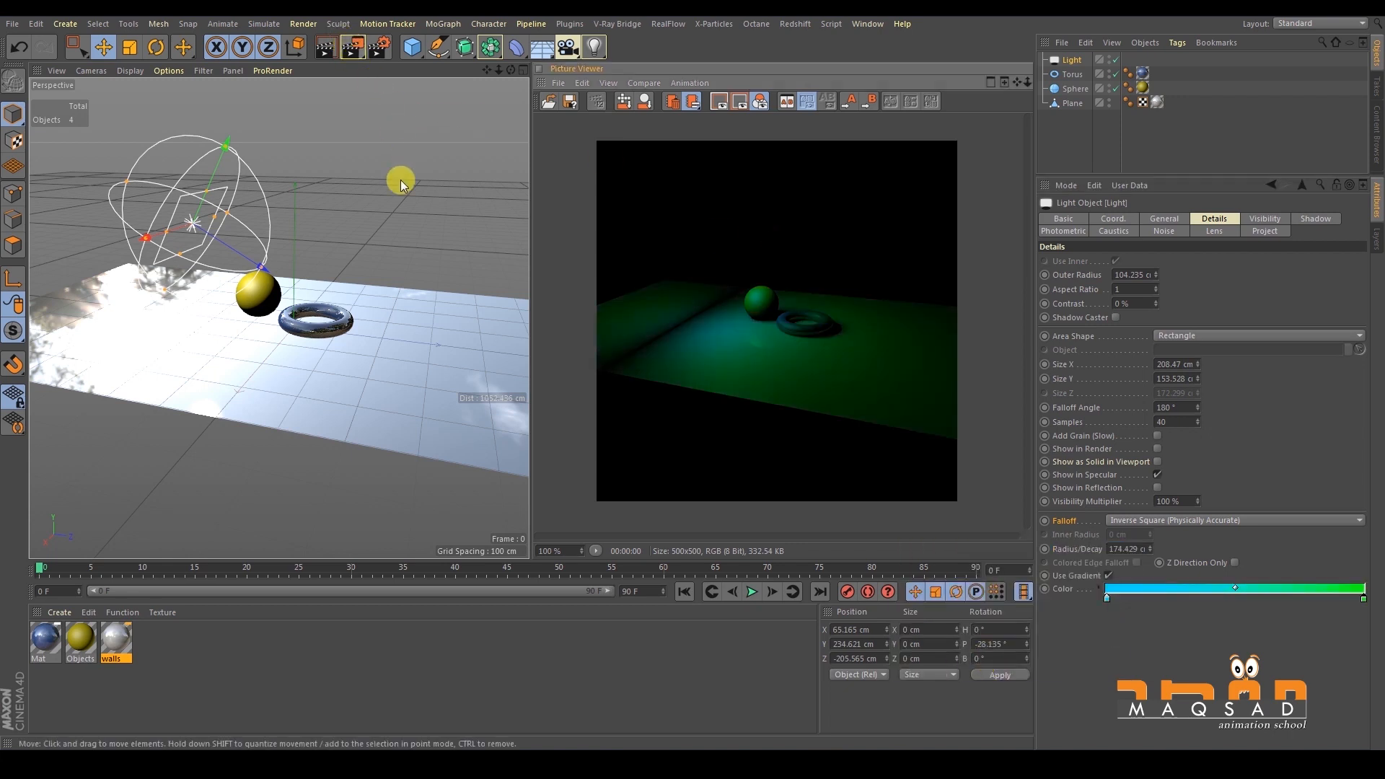
Turn off Use Gradient for the light and enable Z Direction Only.
scroll(401, 184, "up", 3)
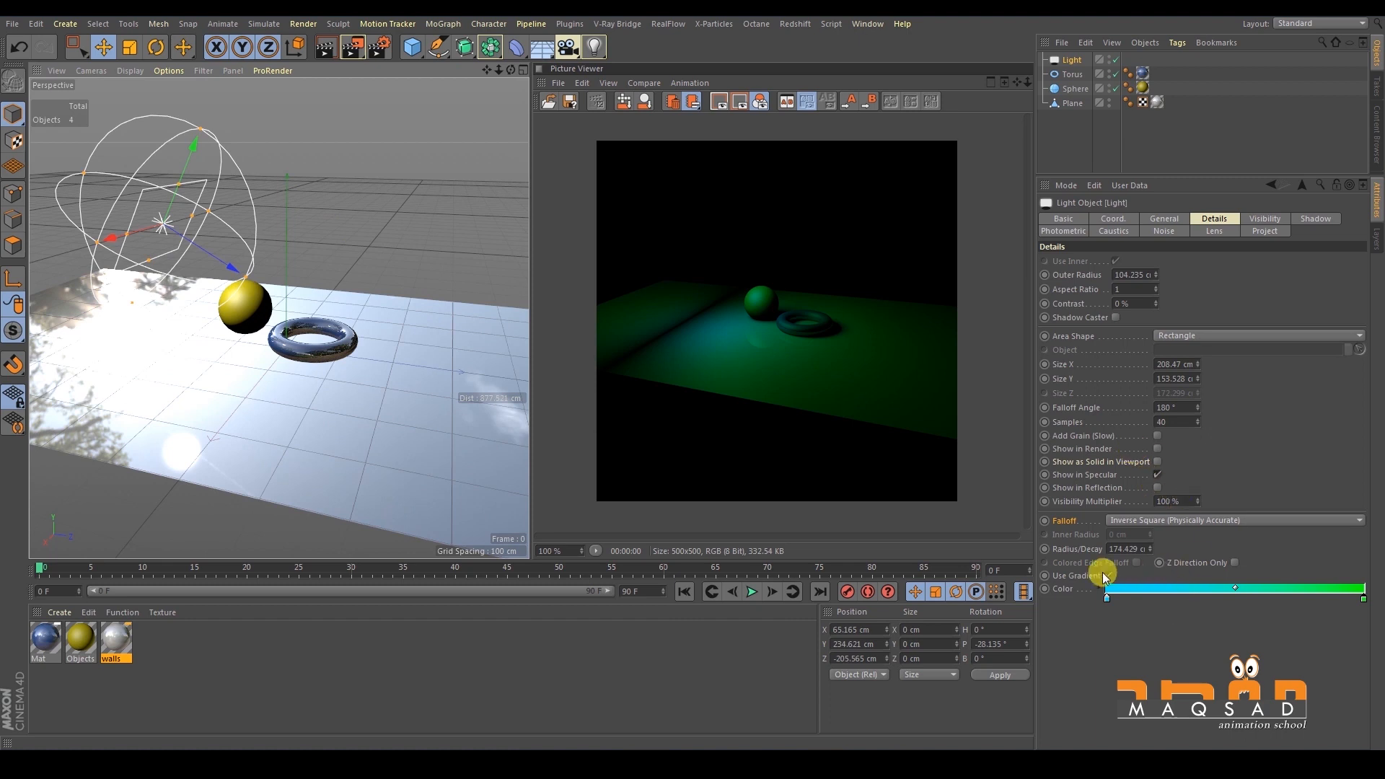
left_click(1107, 575)
left_click_drag(294, 365, 243, 364, "alt")
left_click(1237, 561)
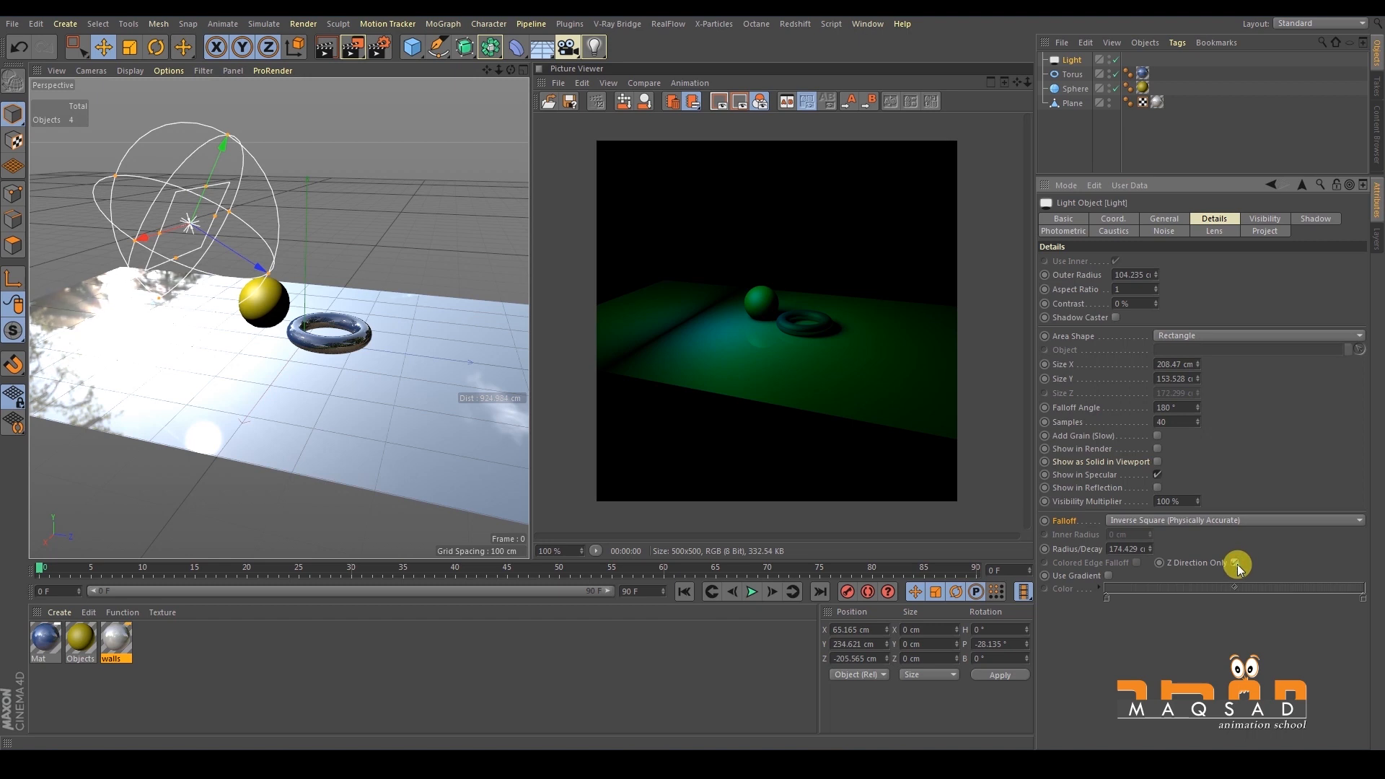
Set the light's falloff back to None and render with Z Direction Only enabled.
left_click(1161, 520)
left_click(1206, 522)
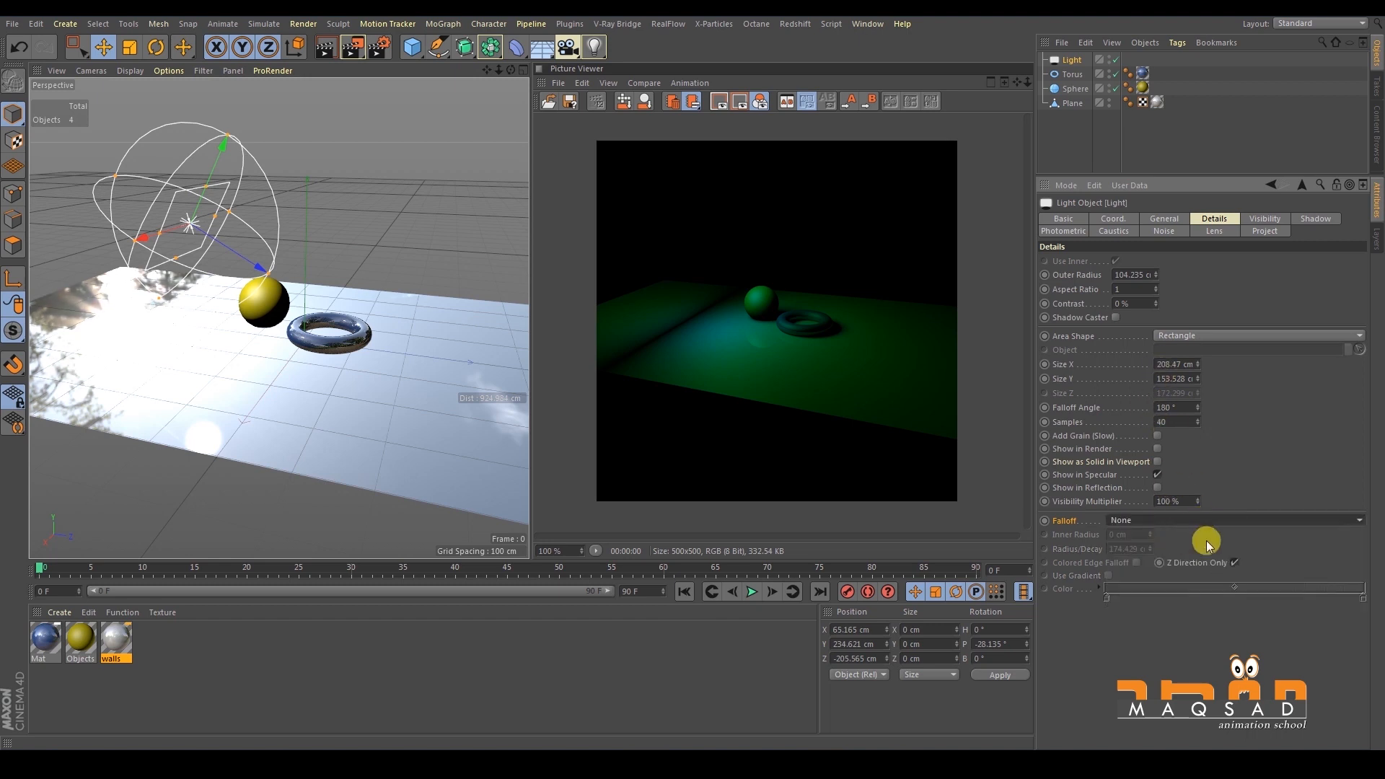
middle_click_drag(206, 388, 232, 382, "alt")
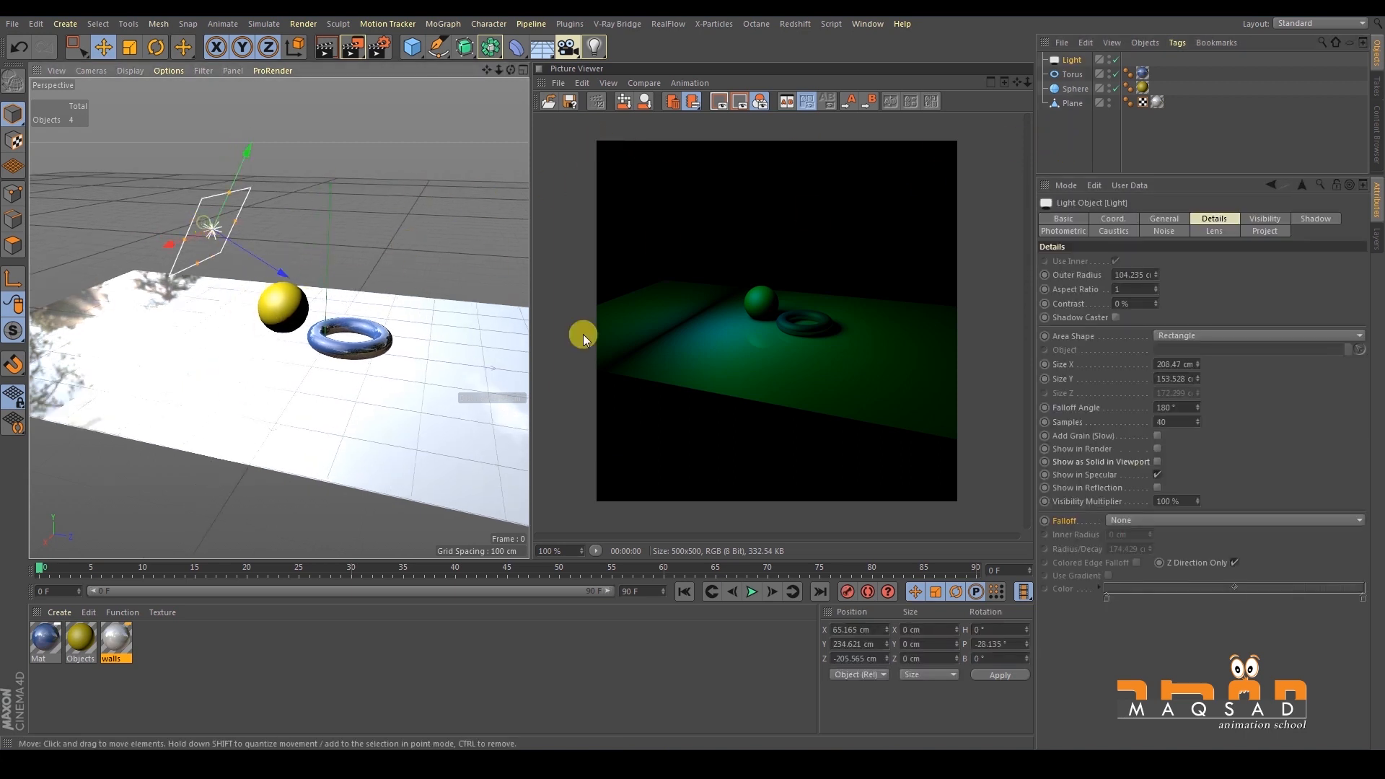
left_click(1235, 564)
left_click(351, 48)
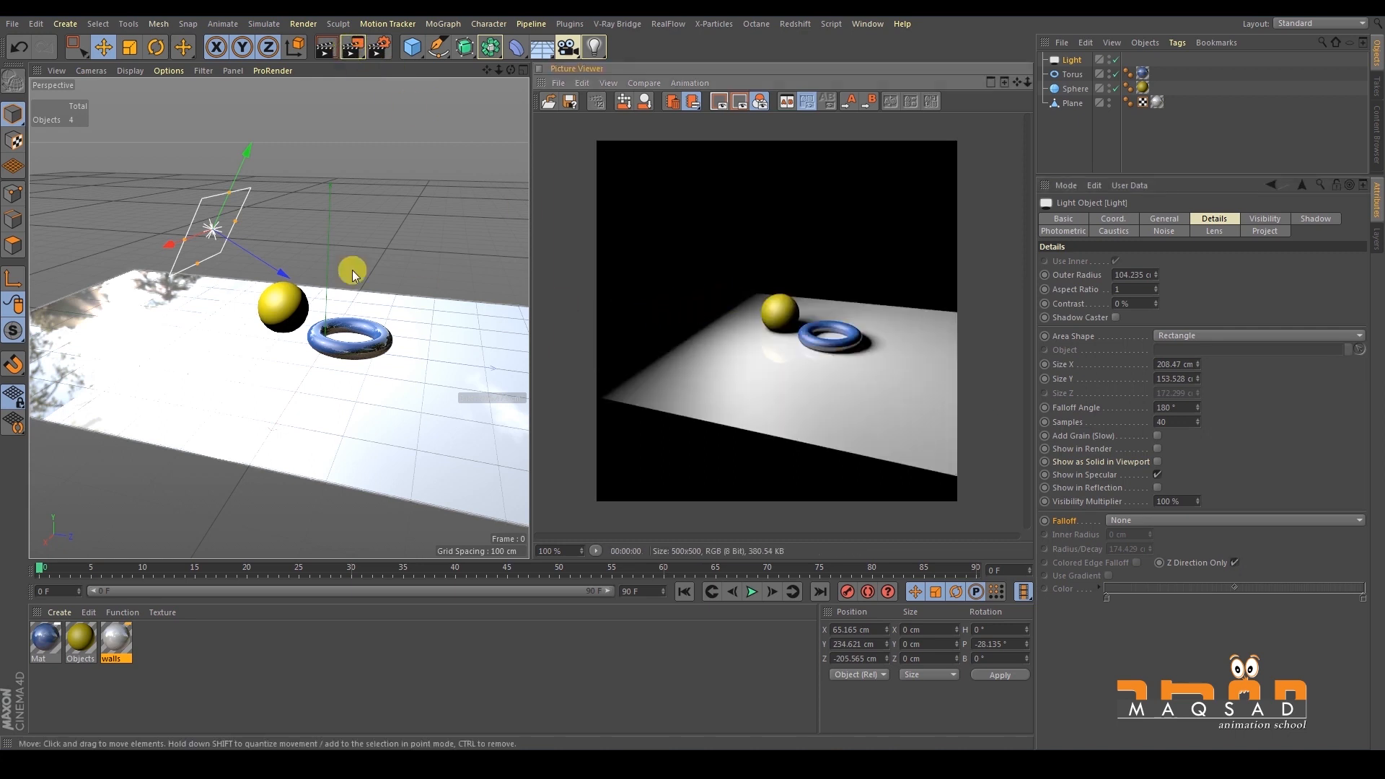
Tilt the light to about -35° pitch and render, and move it forward to about 226 cm in Y and -193 cm in Z.
middle_click_drag(308, 296, 333, 307, "alt")
left_click_drag(258, 230, 383, 223, "alt")
key("r")
left_click(1071, 60)
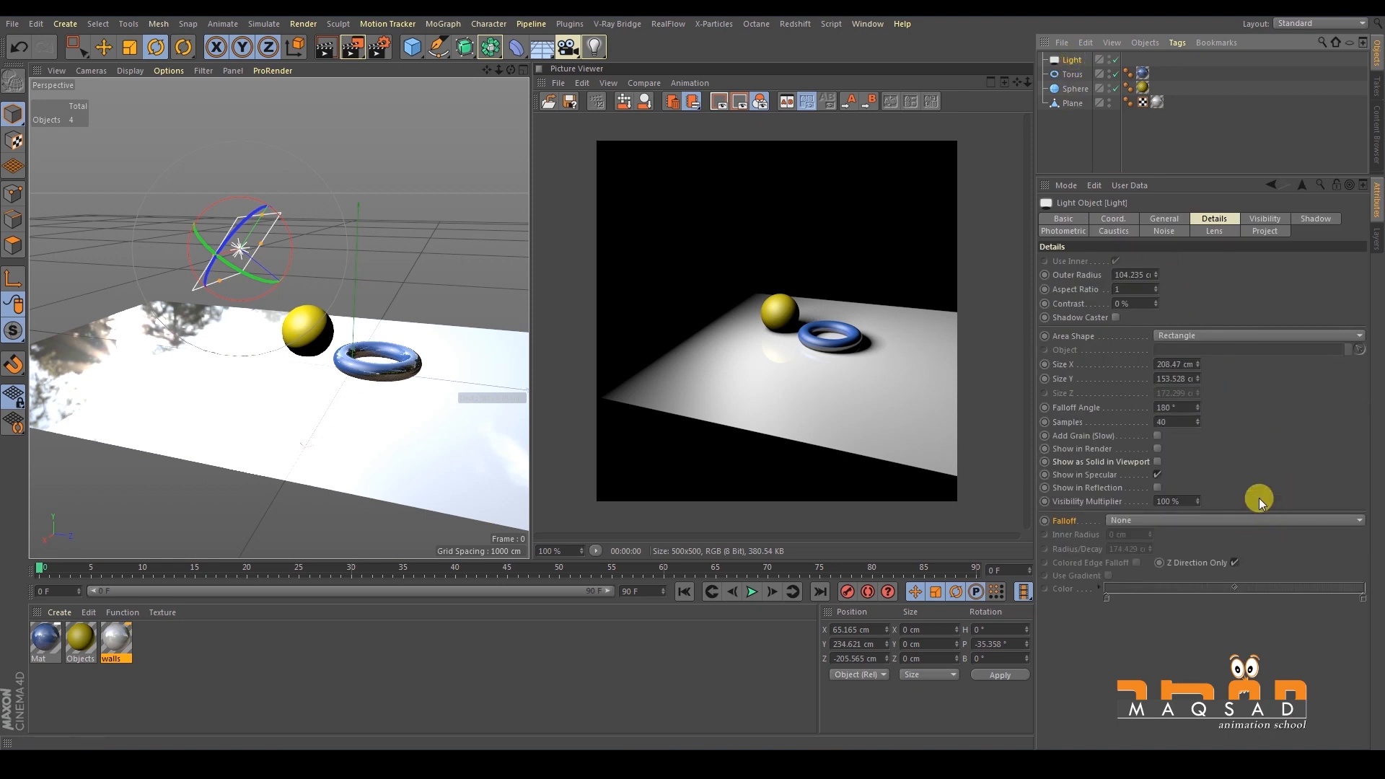
left_click(1235, 563)
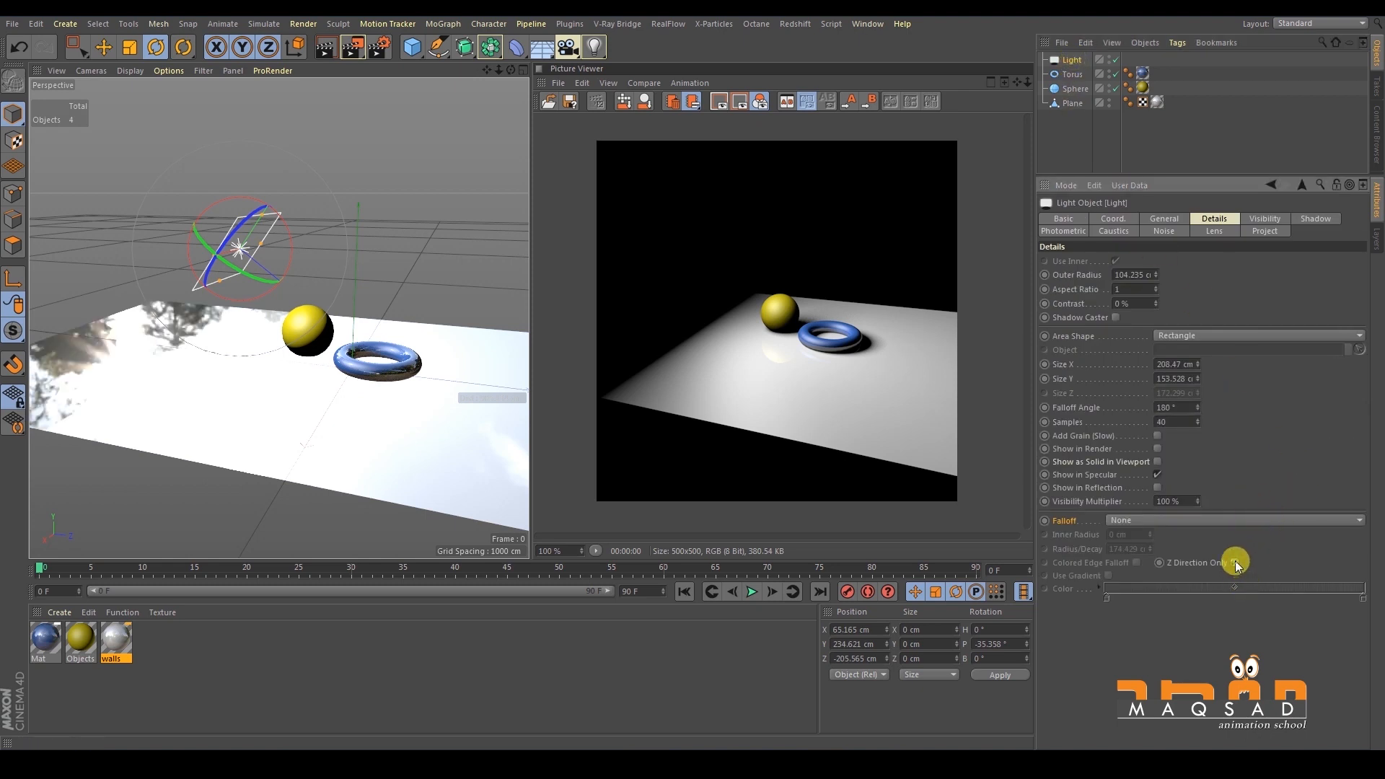
left_click(352, 46)
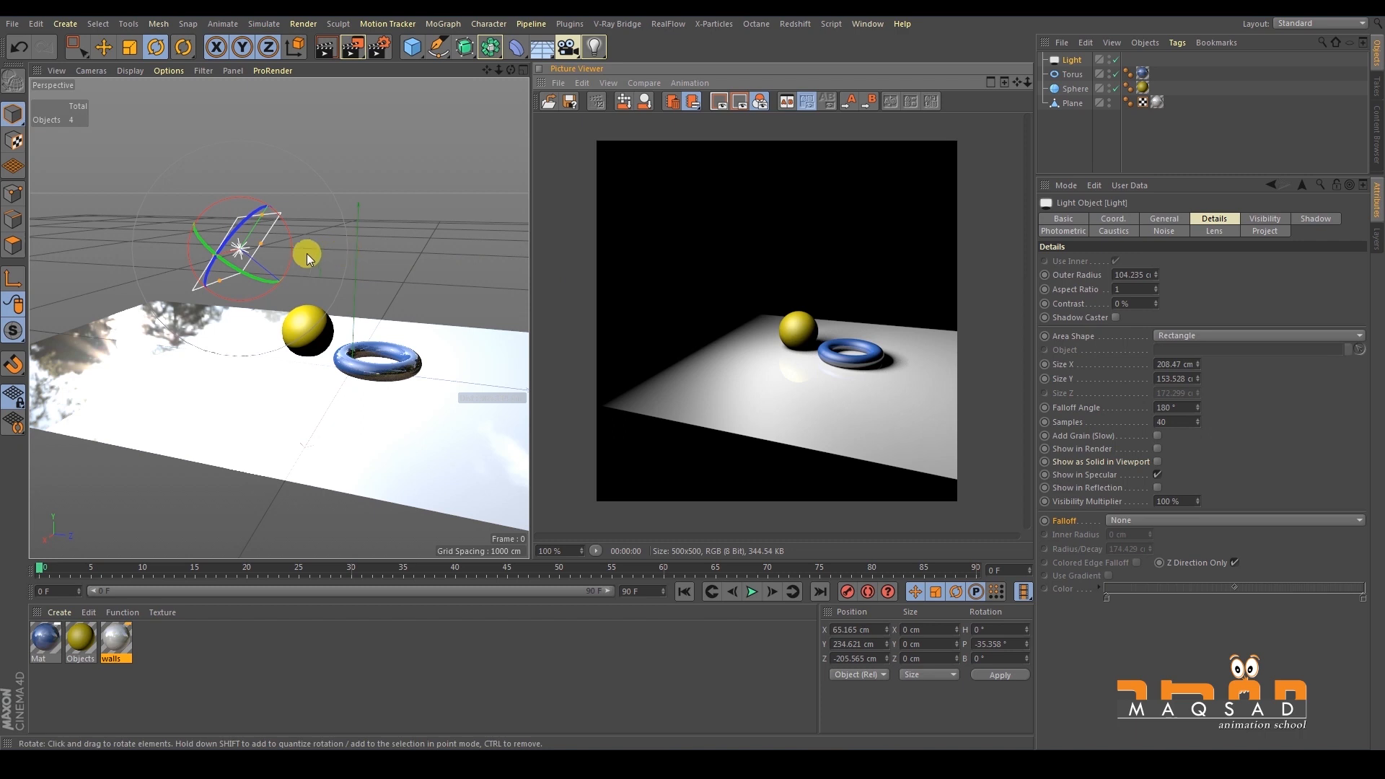
left_click(103, 47)
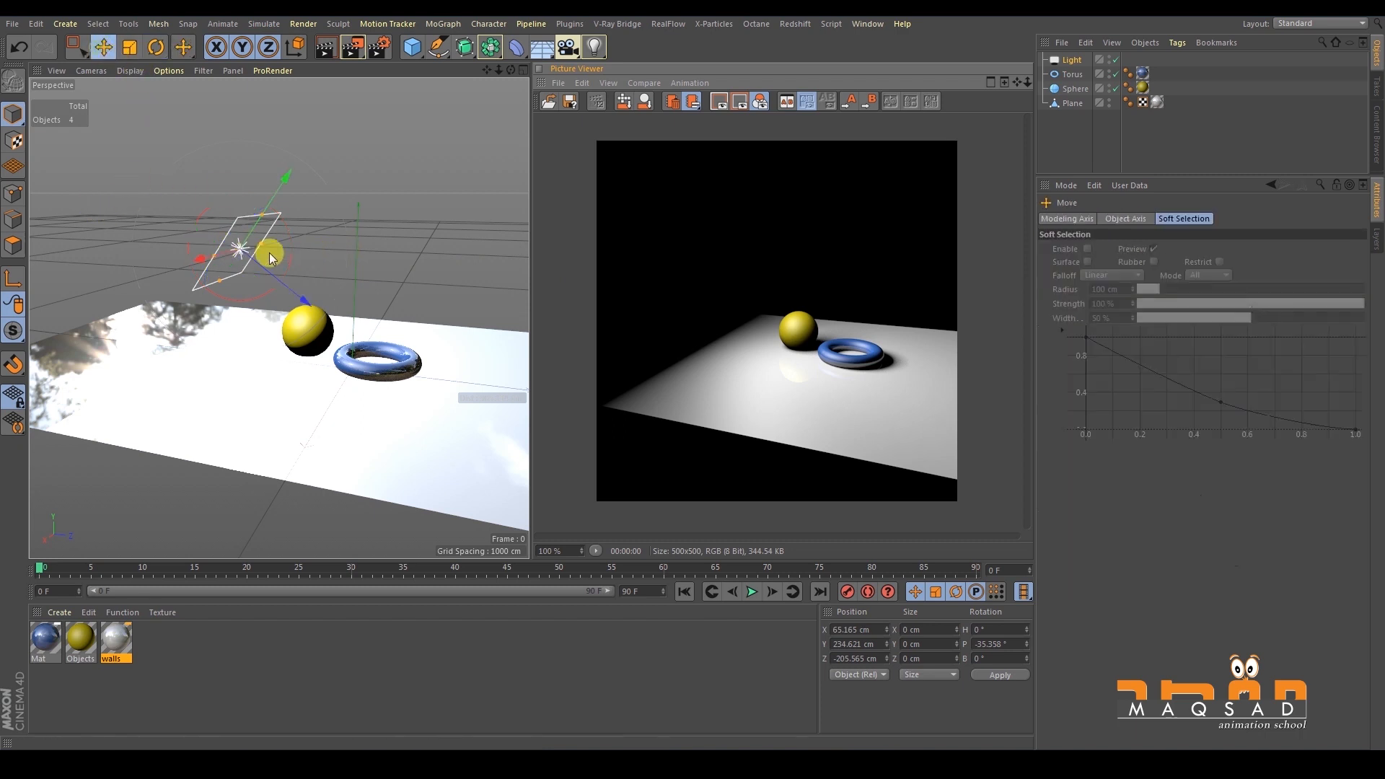
left_click_drag(278, 283, 285, 285)
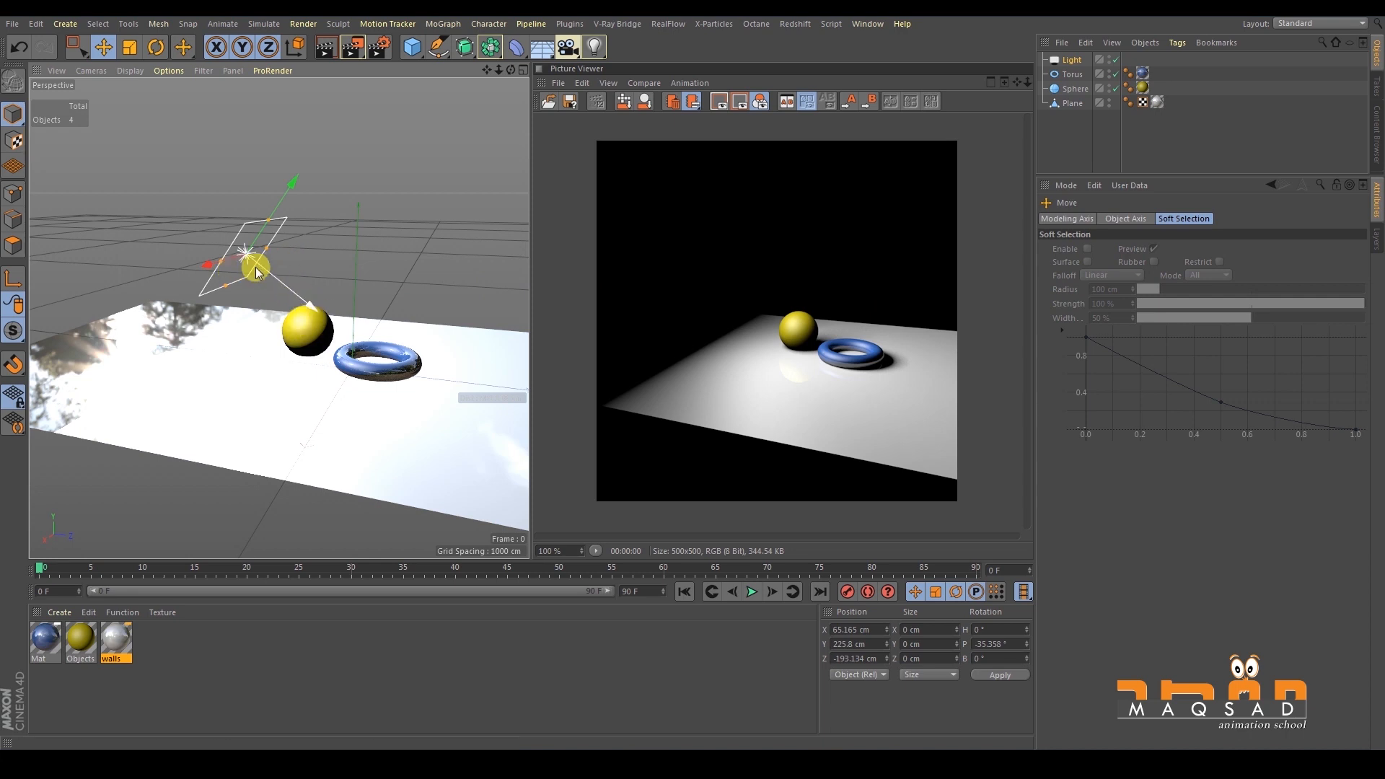
Render the scene with the light's shadow density at 45%, and render again with the density raised to 124%.
left_click(1072, 60)
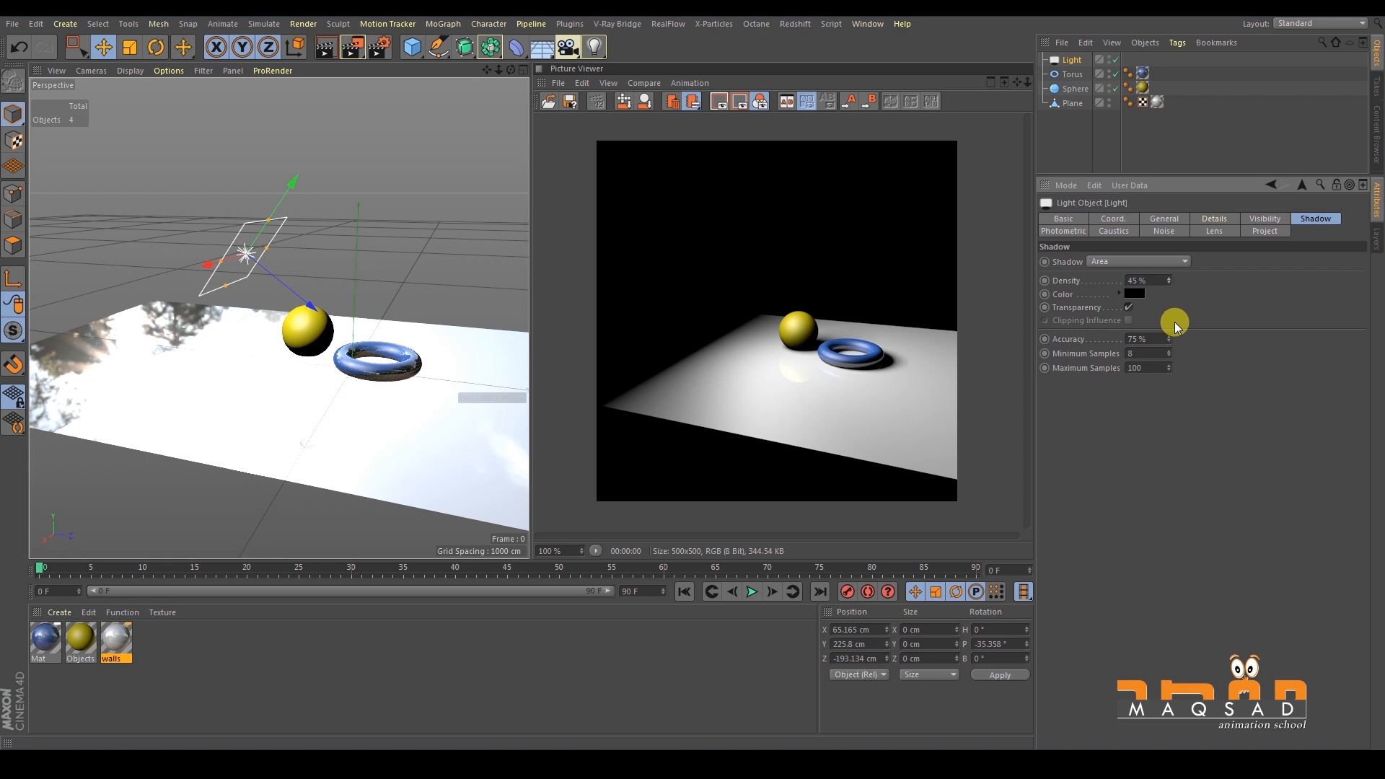
left_click(359, 44)
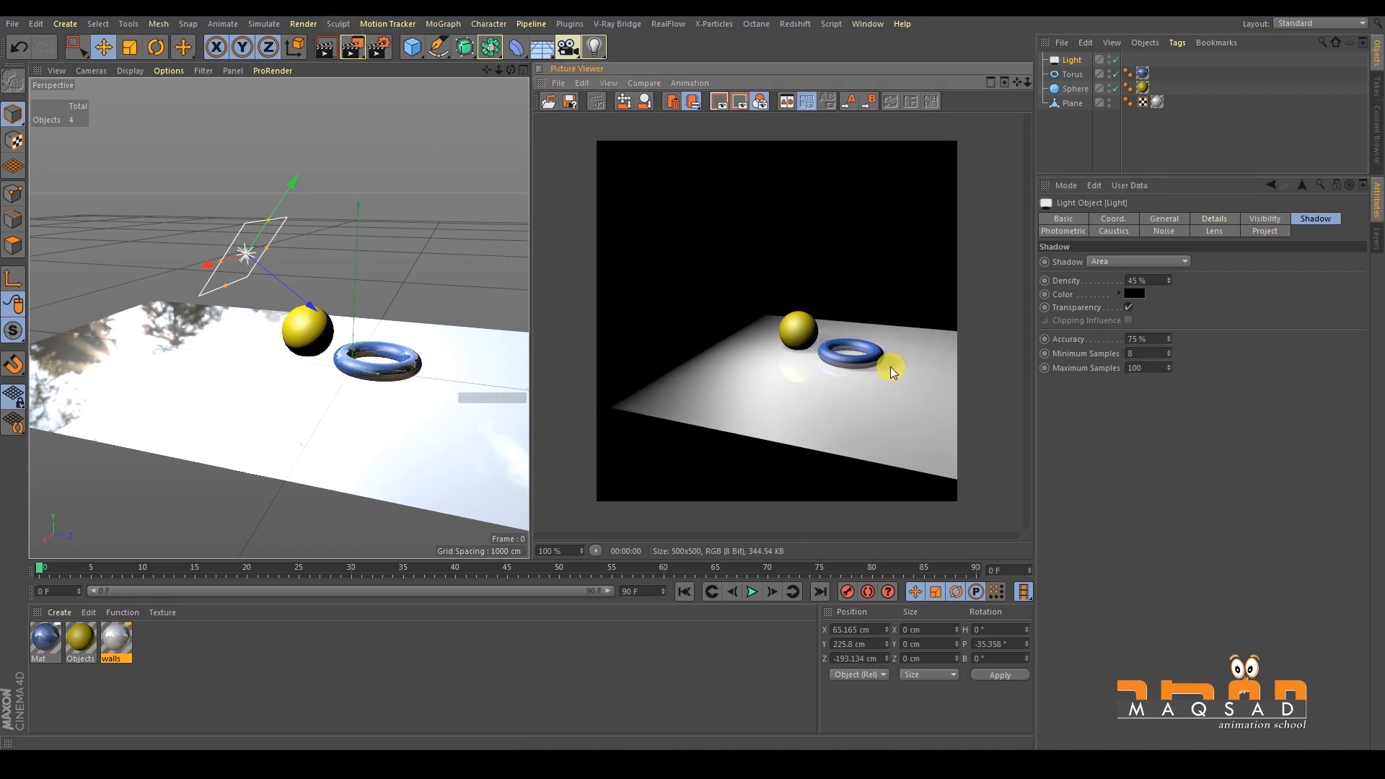
left_click(1133, 293)
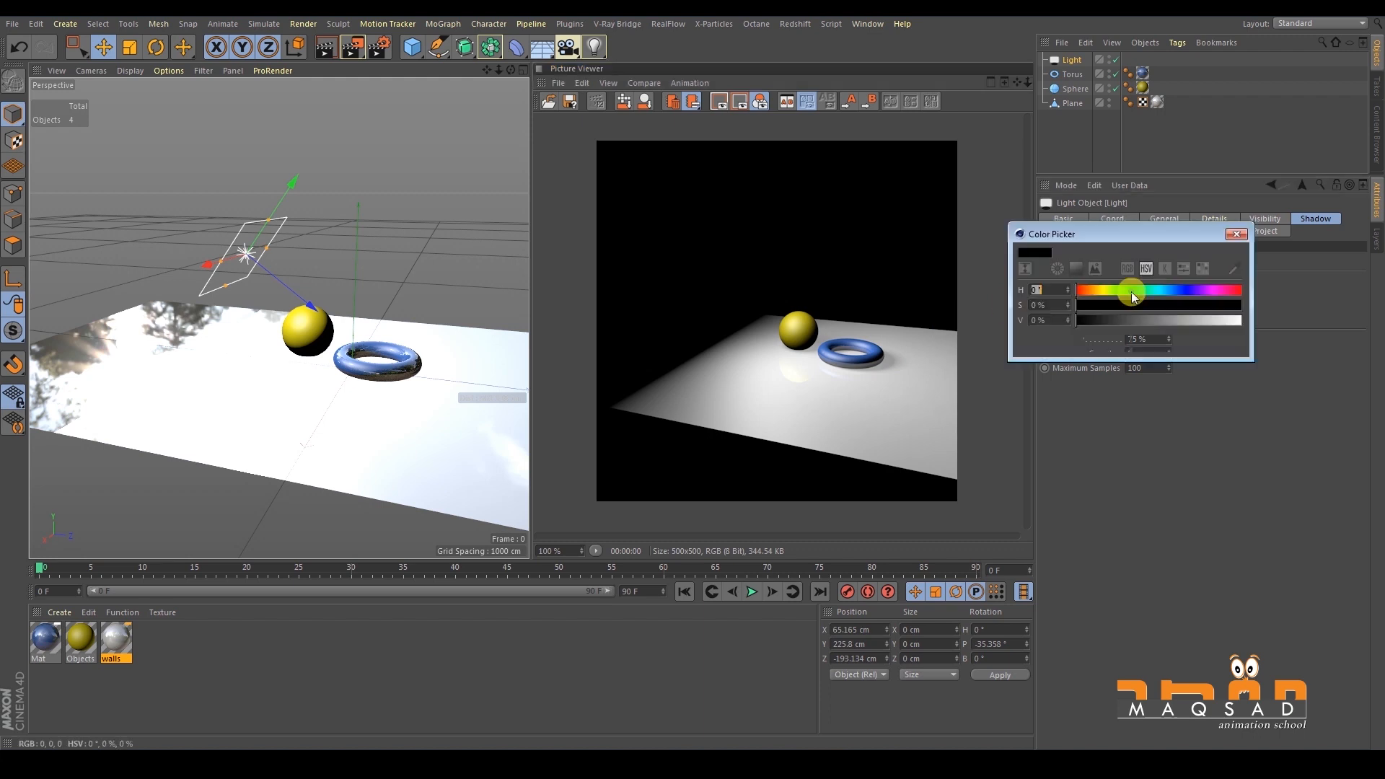
left_click_drag(1145, 319, 1134, 324)
left_click(1109, 344)
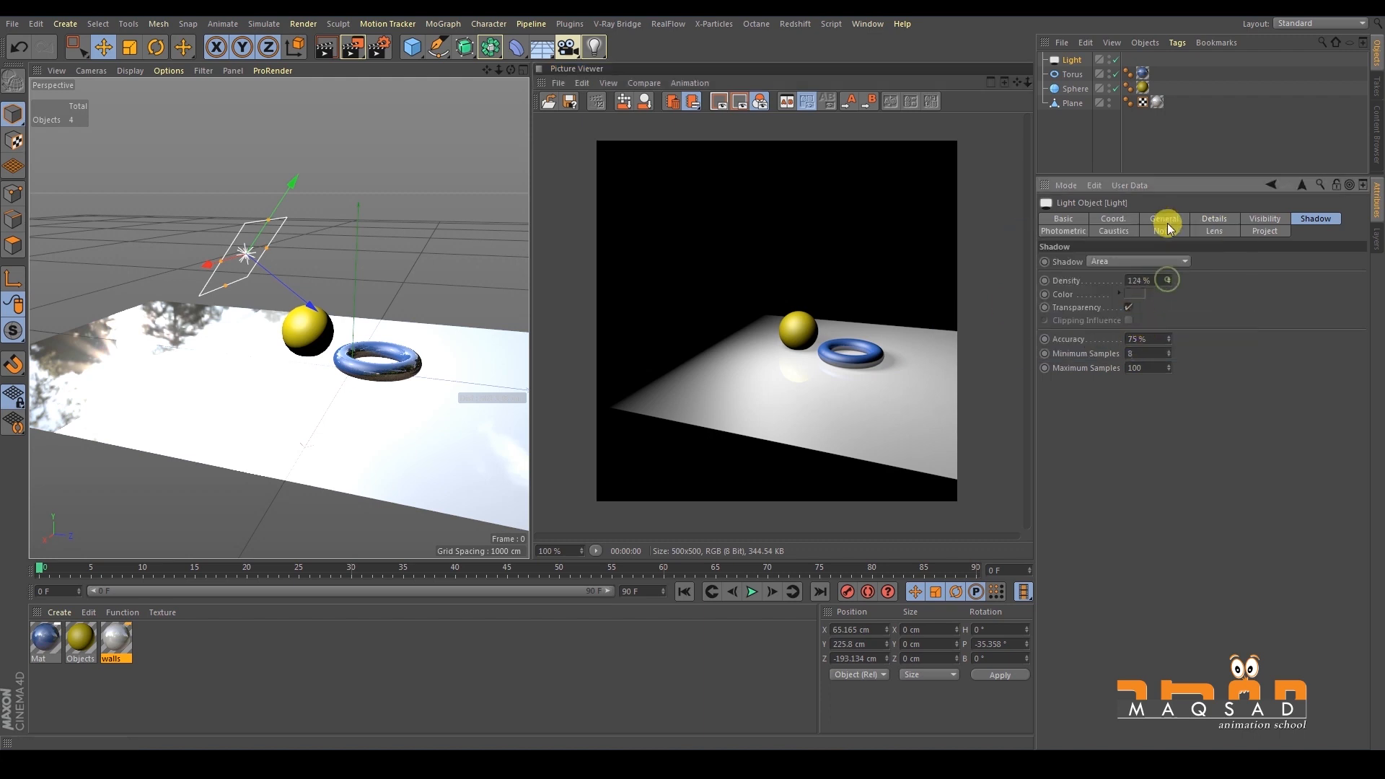
left_click(353, 47)
Lighten the light's shadow color to a gray with 63% value and render the scene.
left_click(1133, 292)
mouse_move(1131, 316)
left_mouse_down()
mouse_move(1111, 318)
mouse_move(1133, 320)
left_mouse_up()
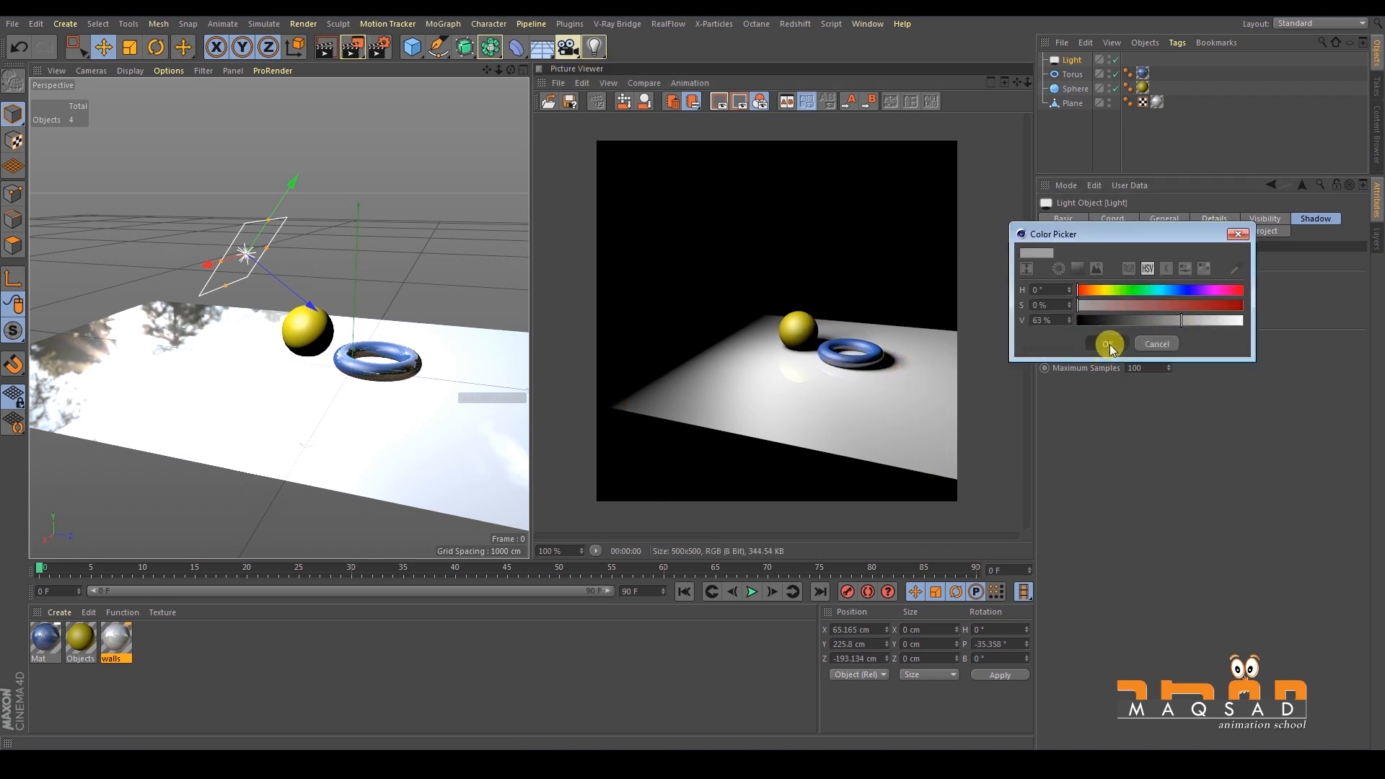
left_click(1108, 344)
left_click(352, 47)
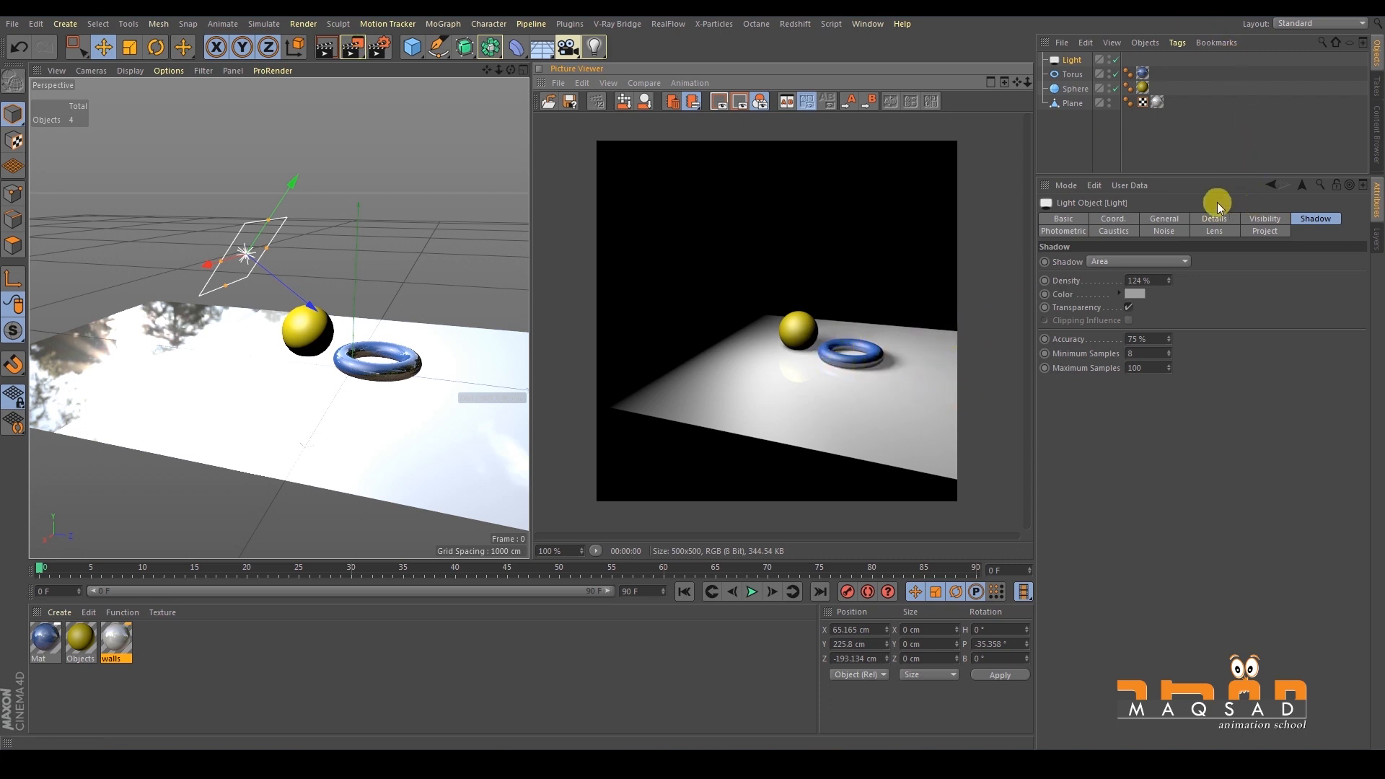
Delete the area light and add a spot light to the scene in its place.
left_click(1073, 62)
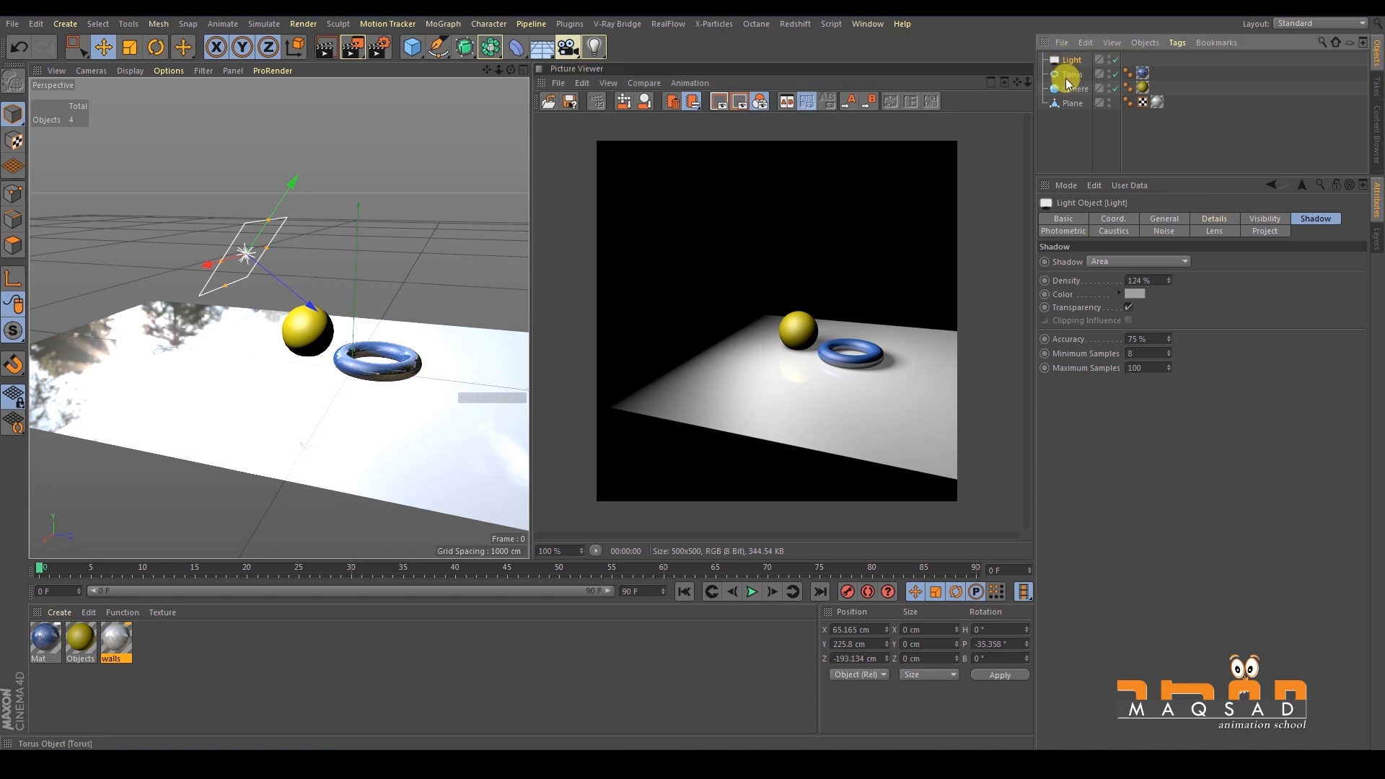
key("Delete")
left_click(594, 47)
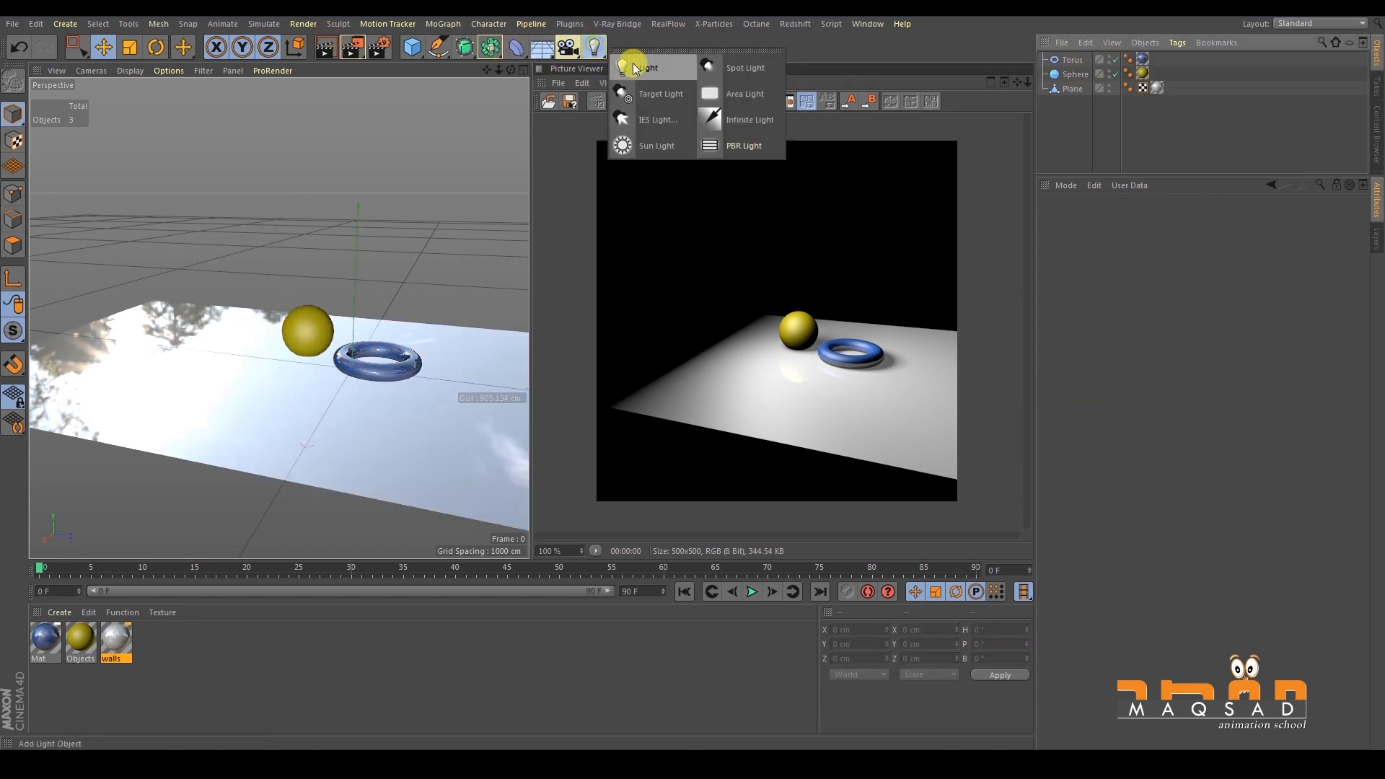
left_click(757, 77)
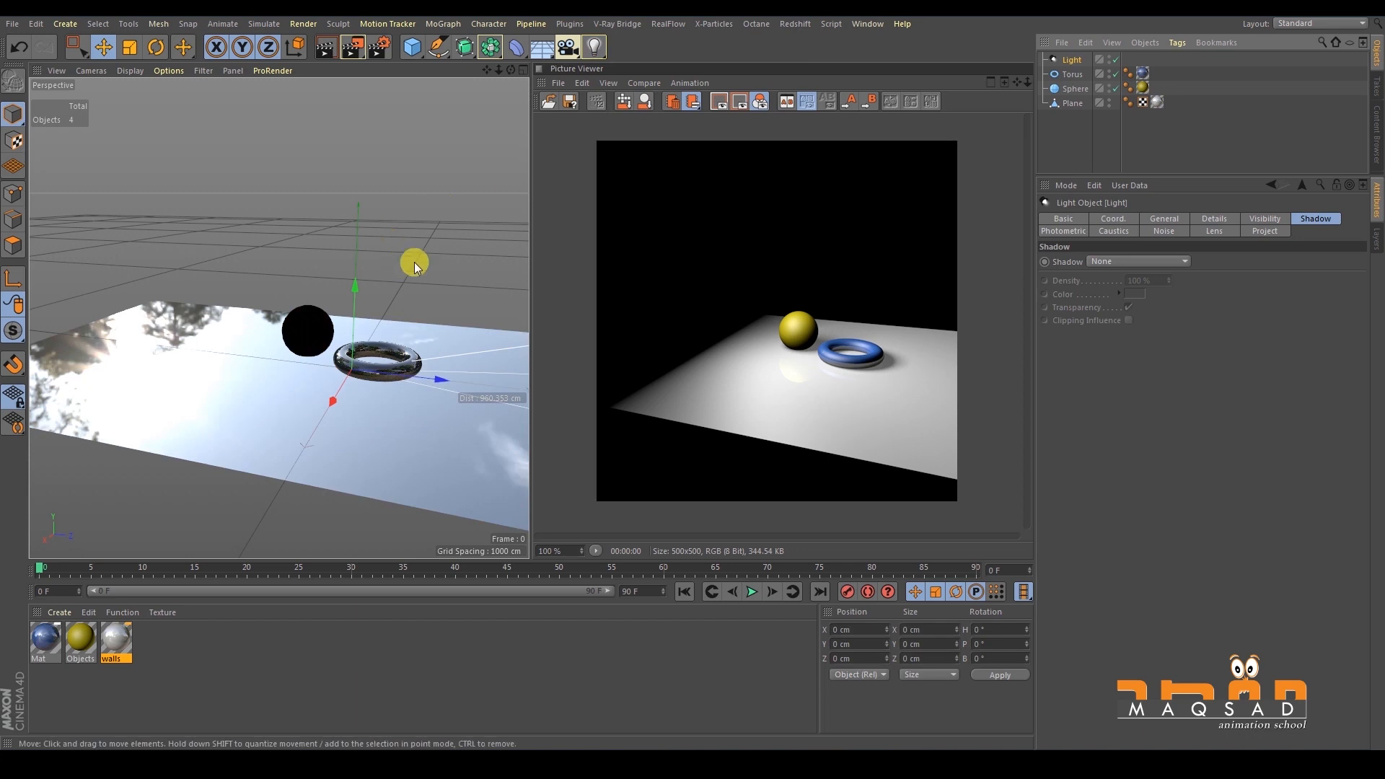
Raise the spot light to about 499 cm in Y and -181 cm in Z, pitch it to about -84°, and render.
scroll(288, 368, "down", 3)
left_click_drag(273, 377, 254, 312)
key("r")
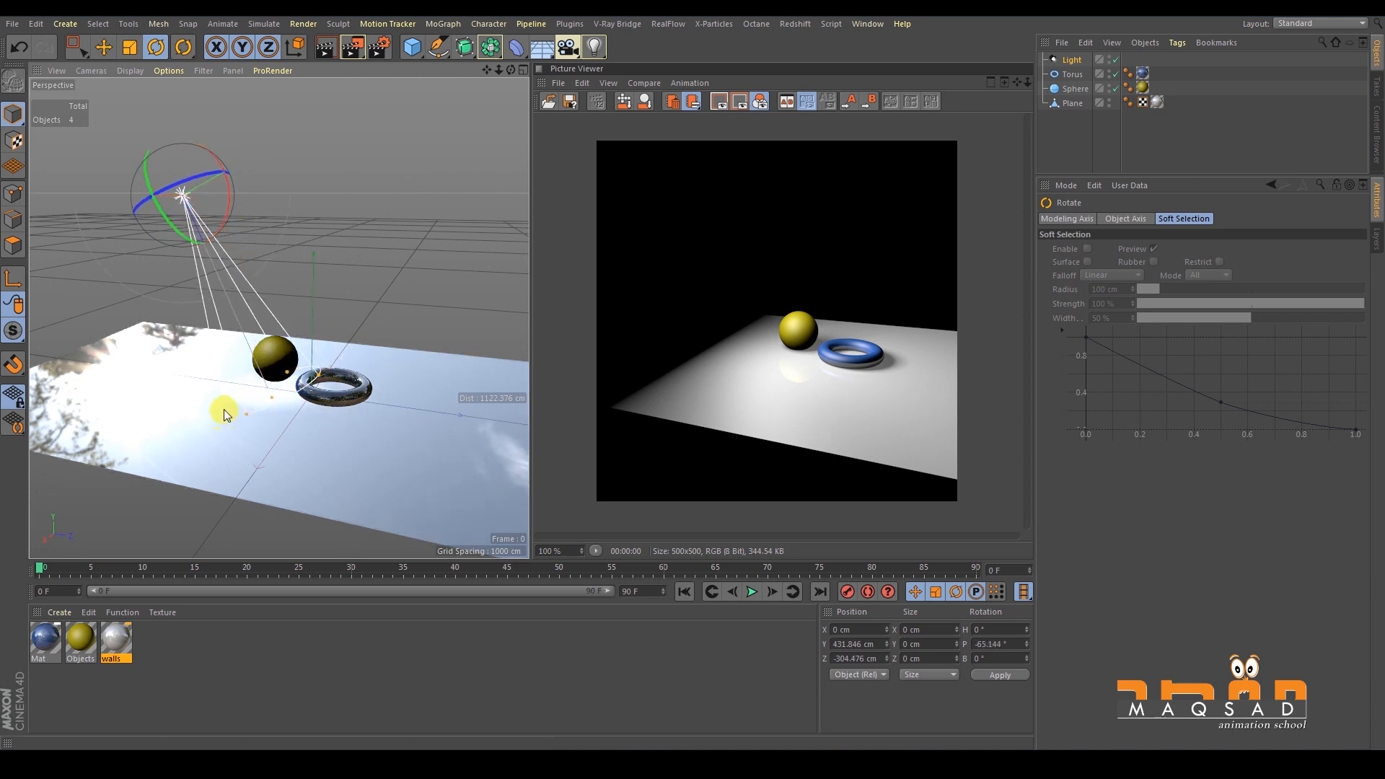
left_click_drag(228, 191, 229, 241)
key("e")
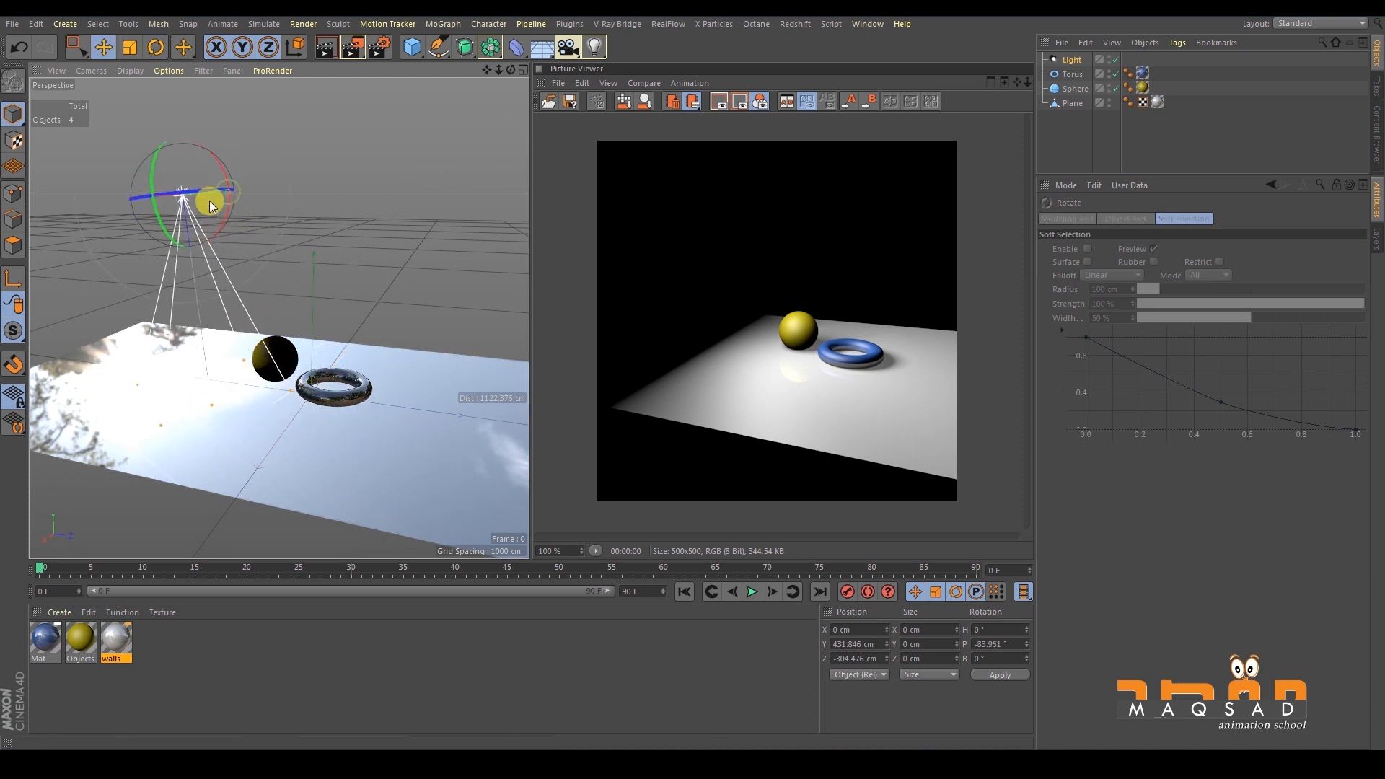
left_click_drag(221, 188, 272, 173)
left_click_drag(267, 243, 261, 216)
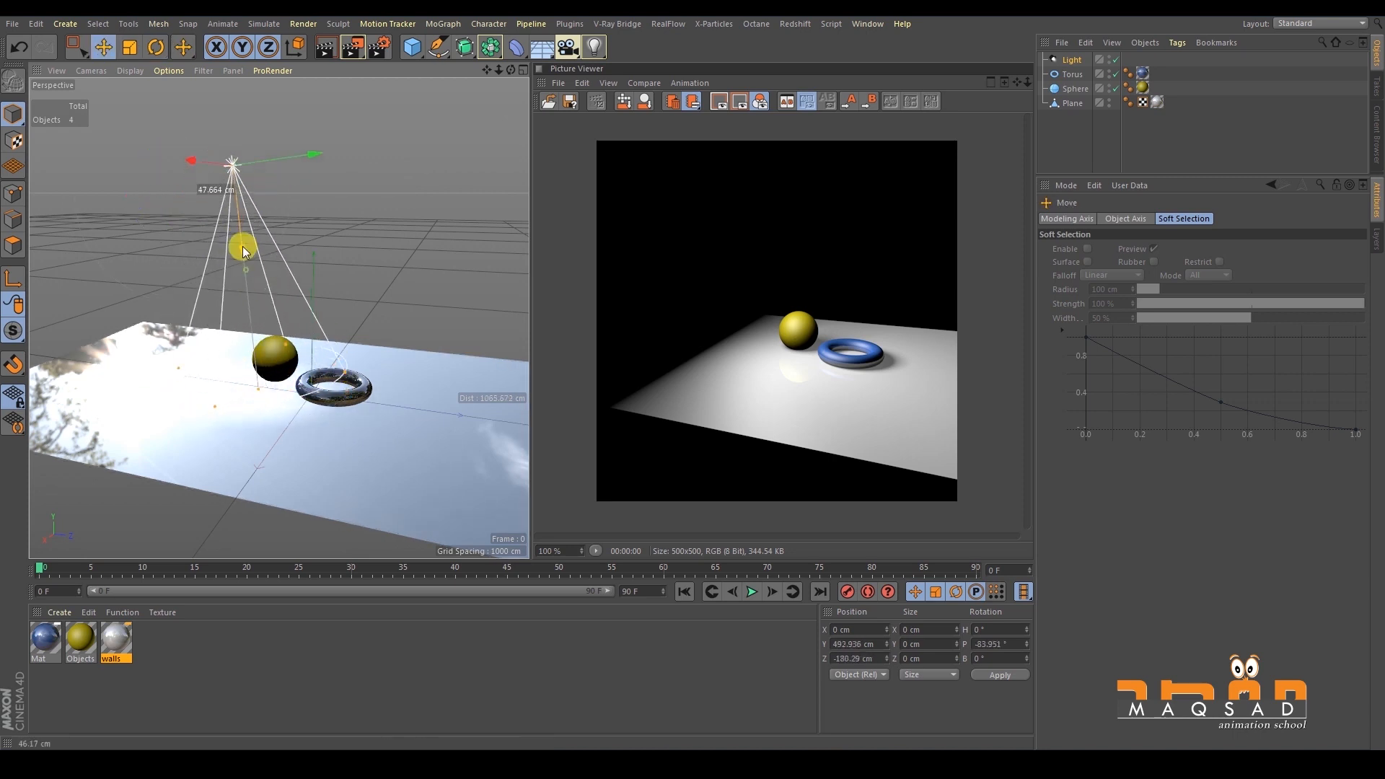
left_click(353, 47)
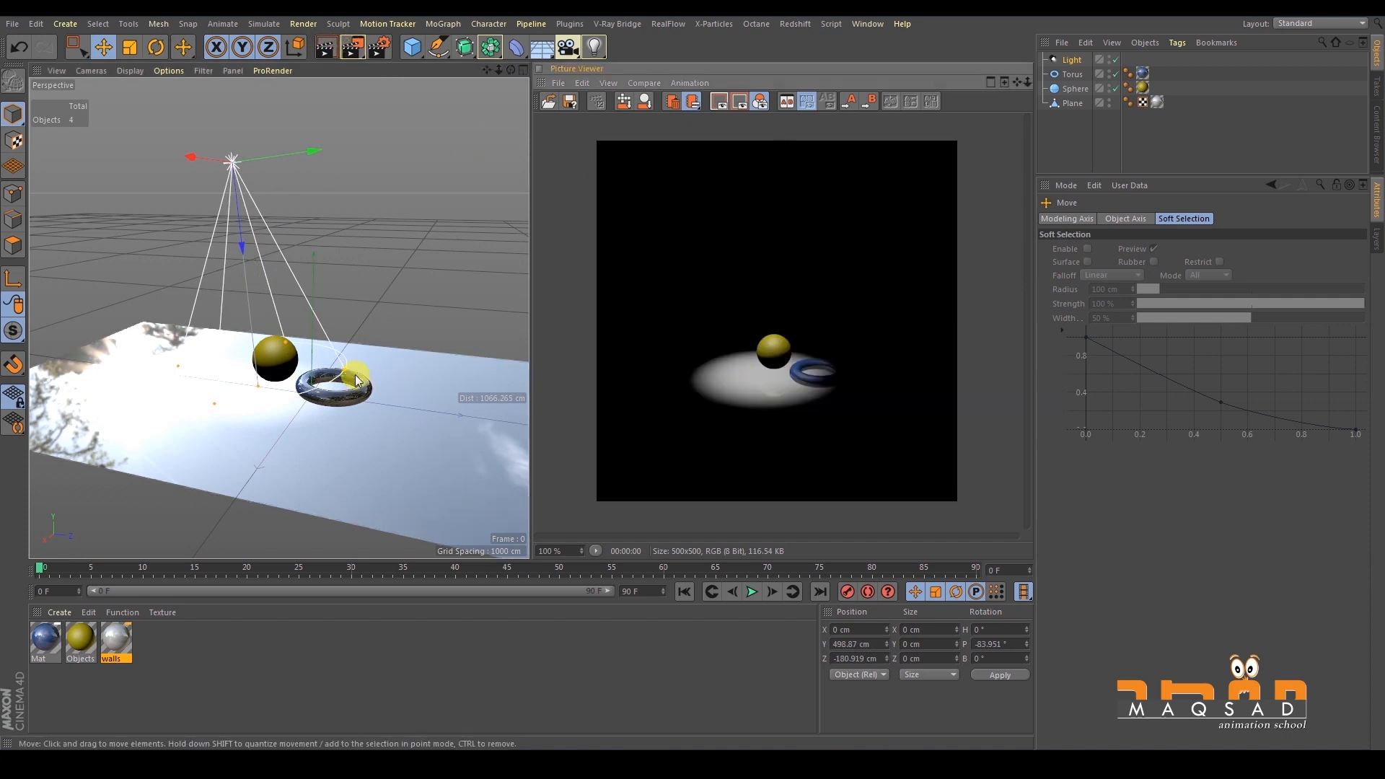
Move the spot light toward the torus, to about 508 cm in Y and -98 cm in Z, and render.
left_click_drag(371, 344, 363, 241, "alt")
middle_click_drag(451, 215, 418, 240, "alt")
left_click_drag(273, 177, 310, 163)
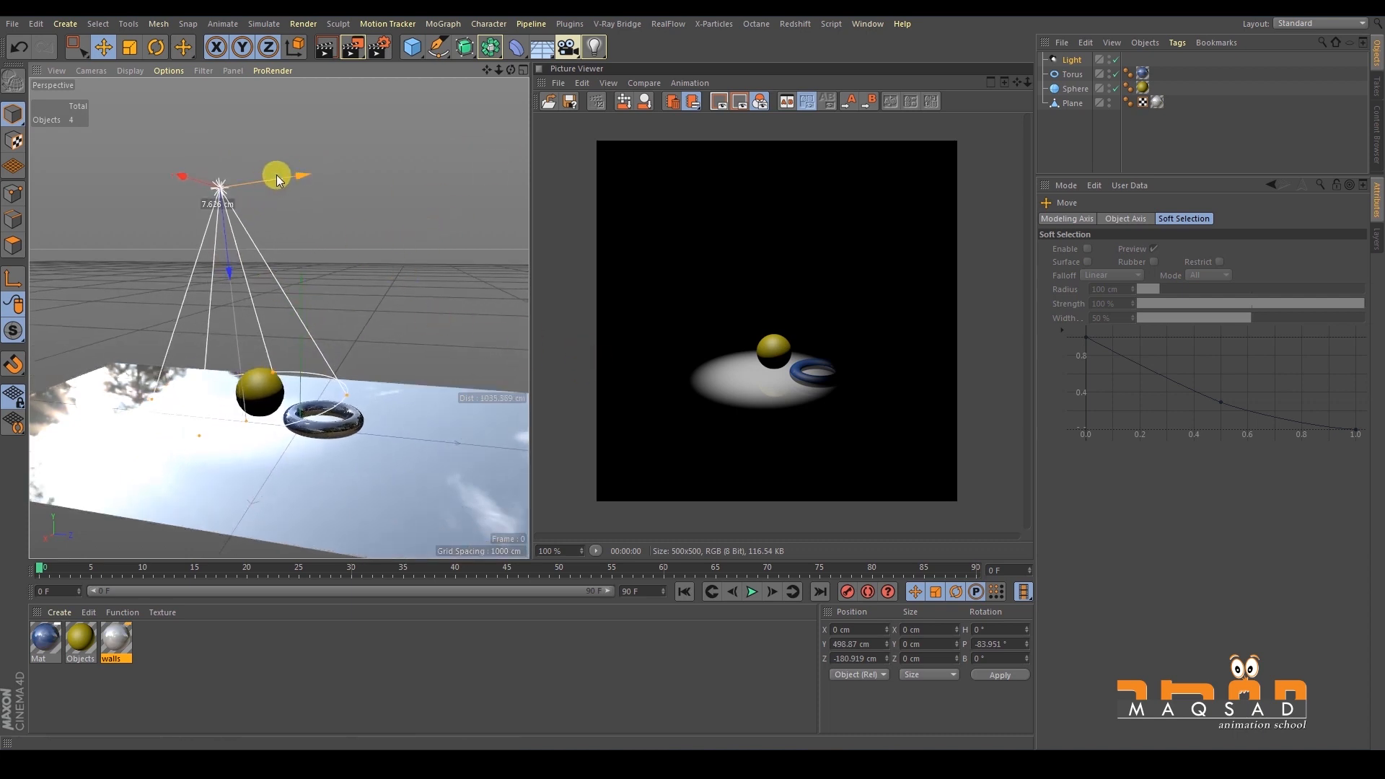
left_click_drag(313, 401, 322, 345, "alt")
left_click(354, 49)
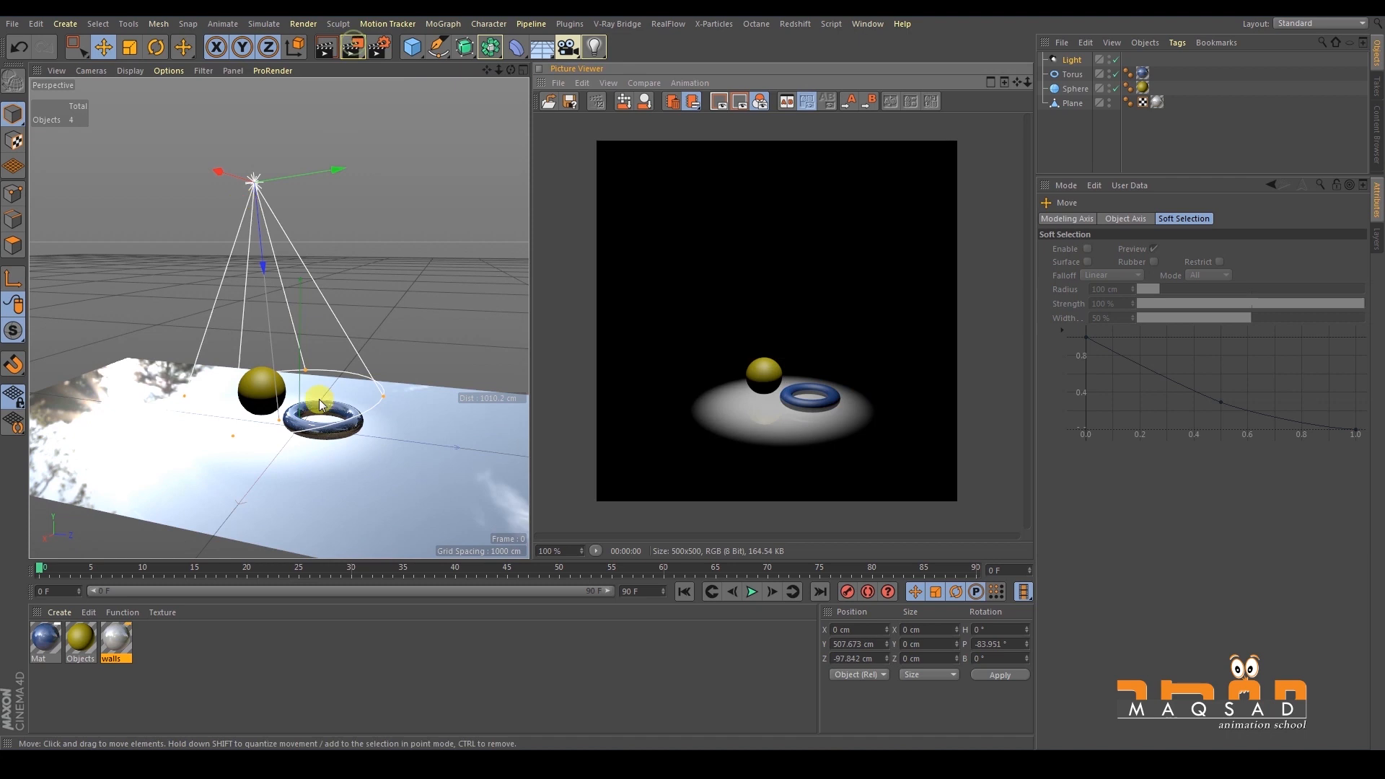
Set the spot light's shadow type to Area and render the scene.
left_click(1075, 60)
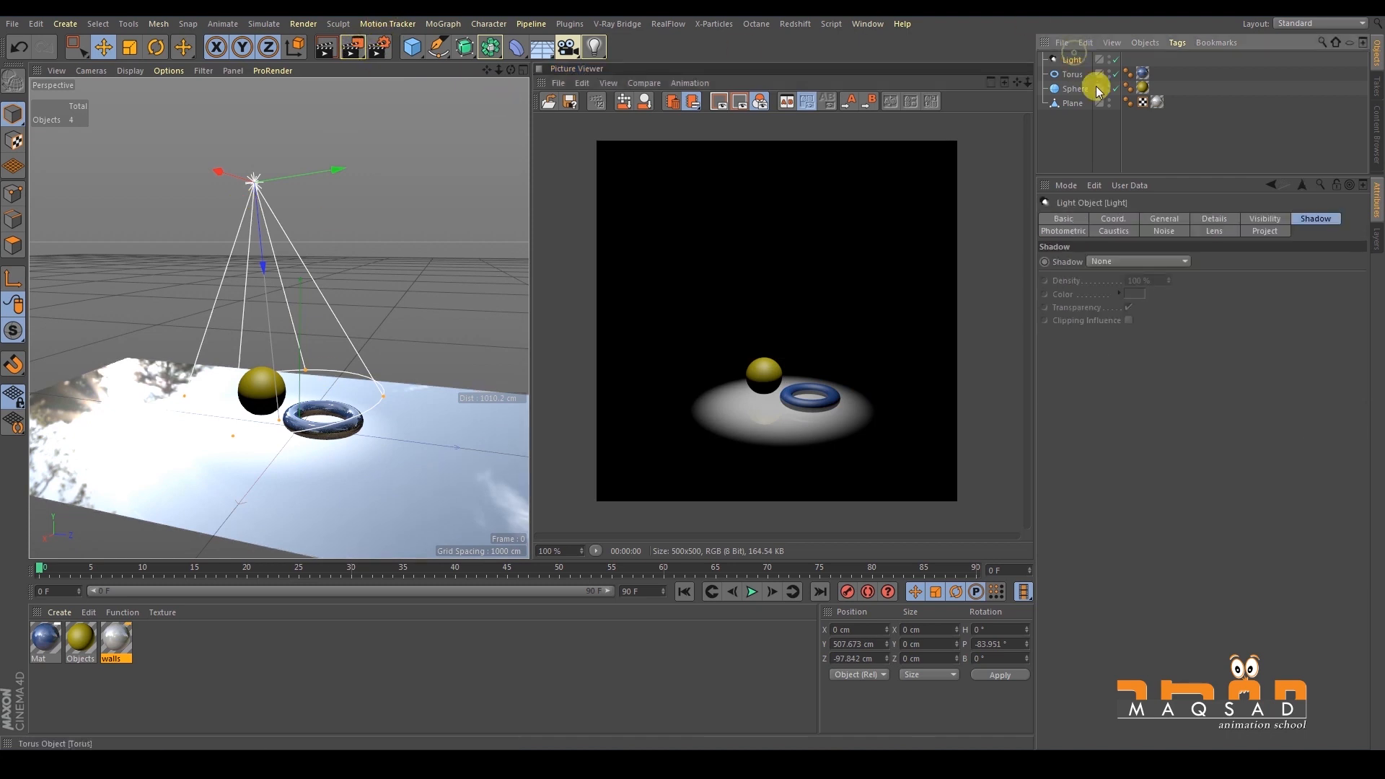
left_click(1163, 219)
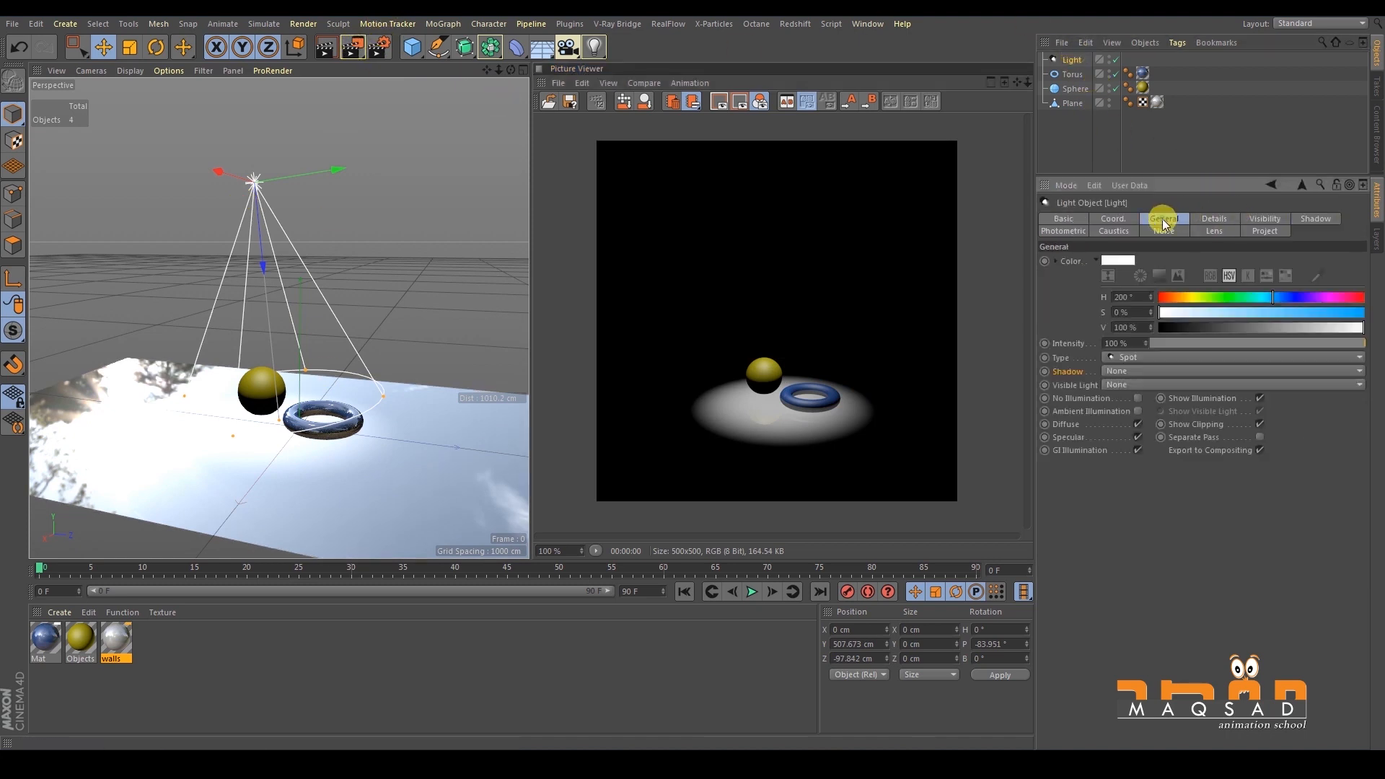
left_click(1127, 371)
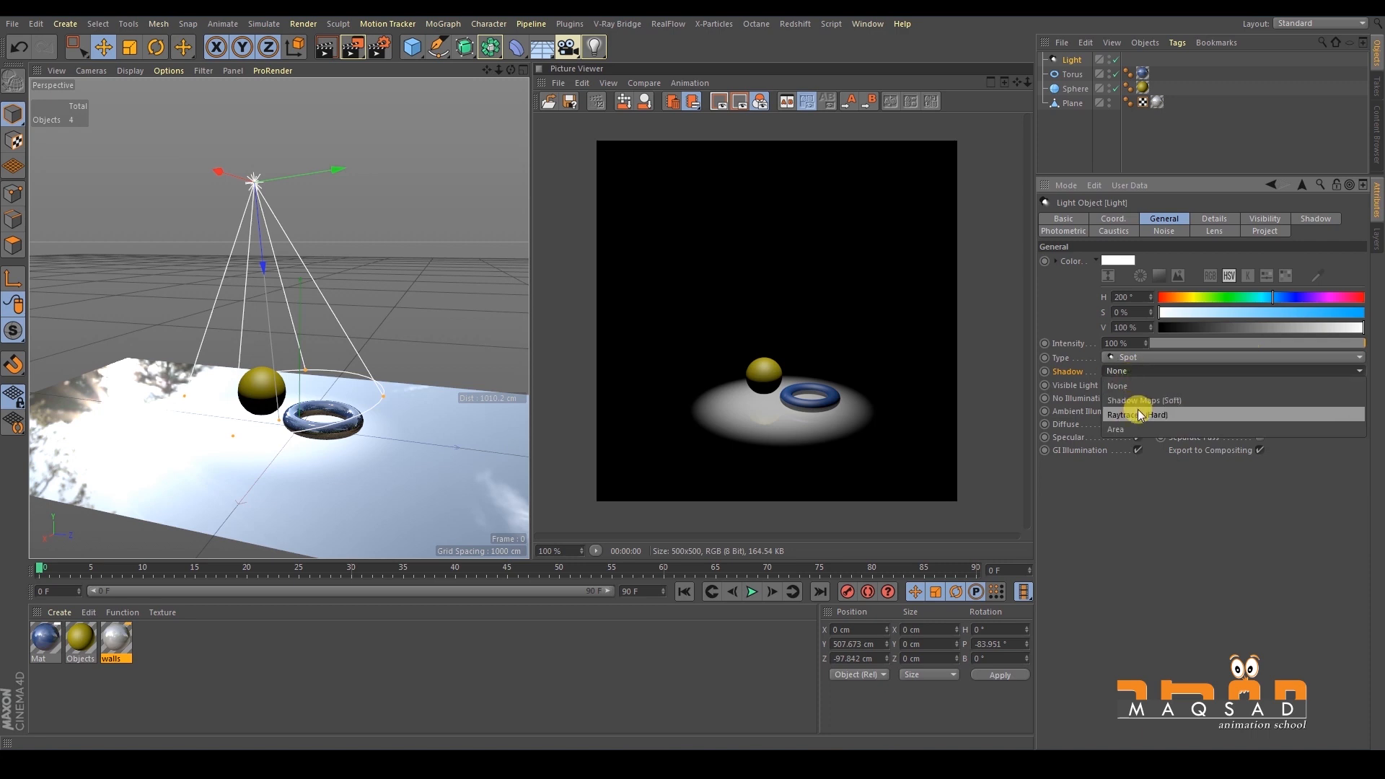
left_click(1137, 428)
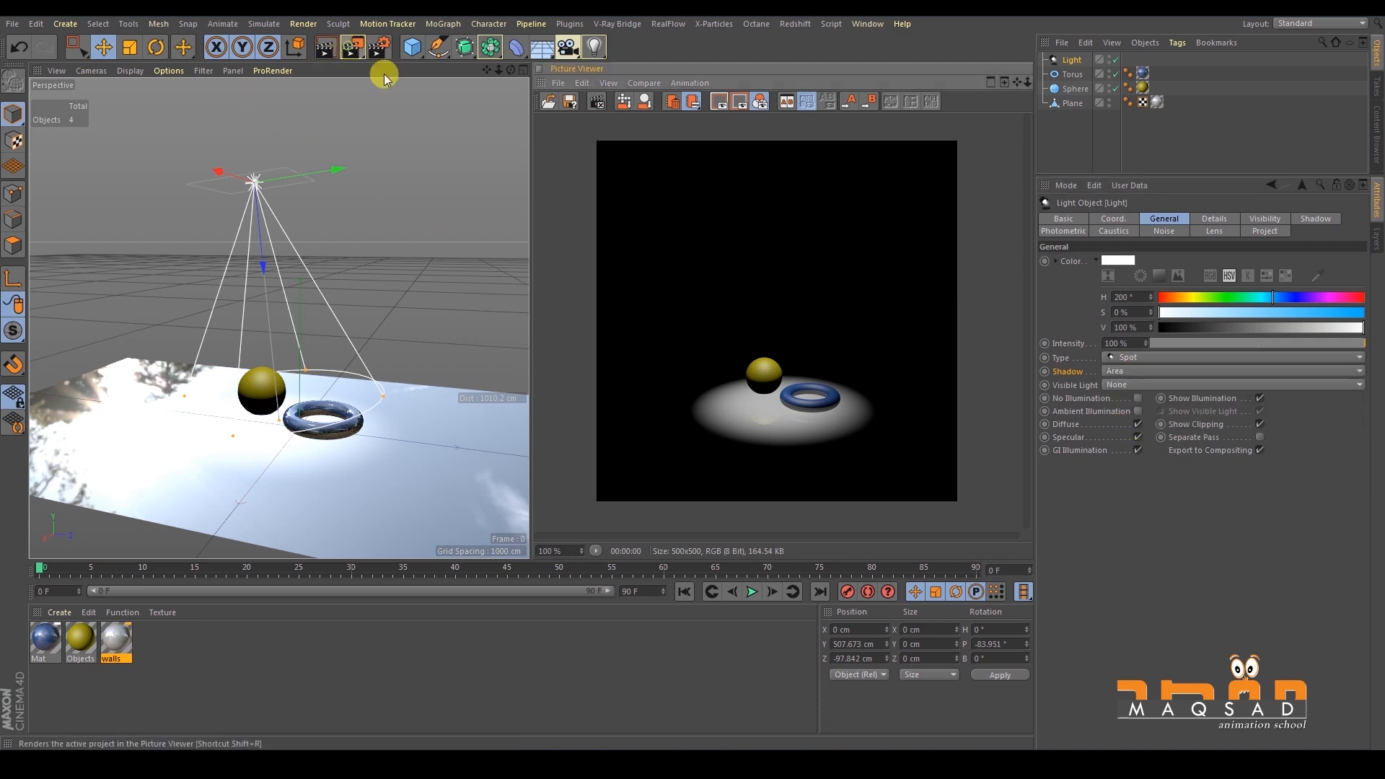
Tilt the spot light to about -74° pitch, move it to about 490 cm in Y and -159 cm in Z, and render.
key("t")
key("r")
left_click_drag(293, 192, 279, 167)
key("e")
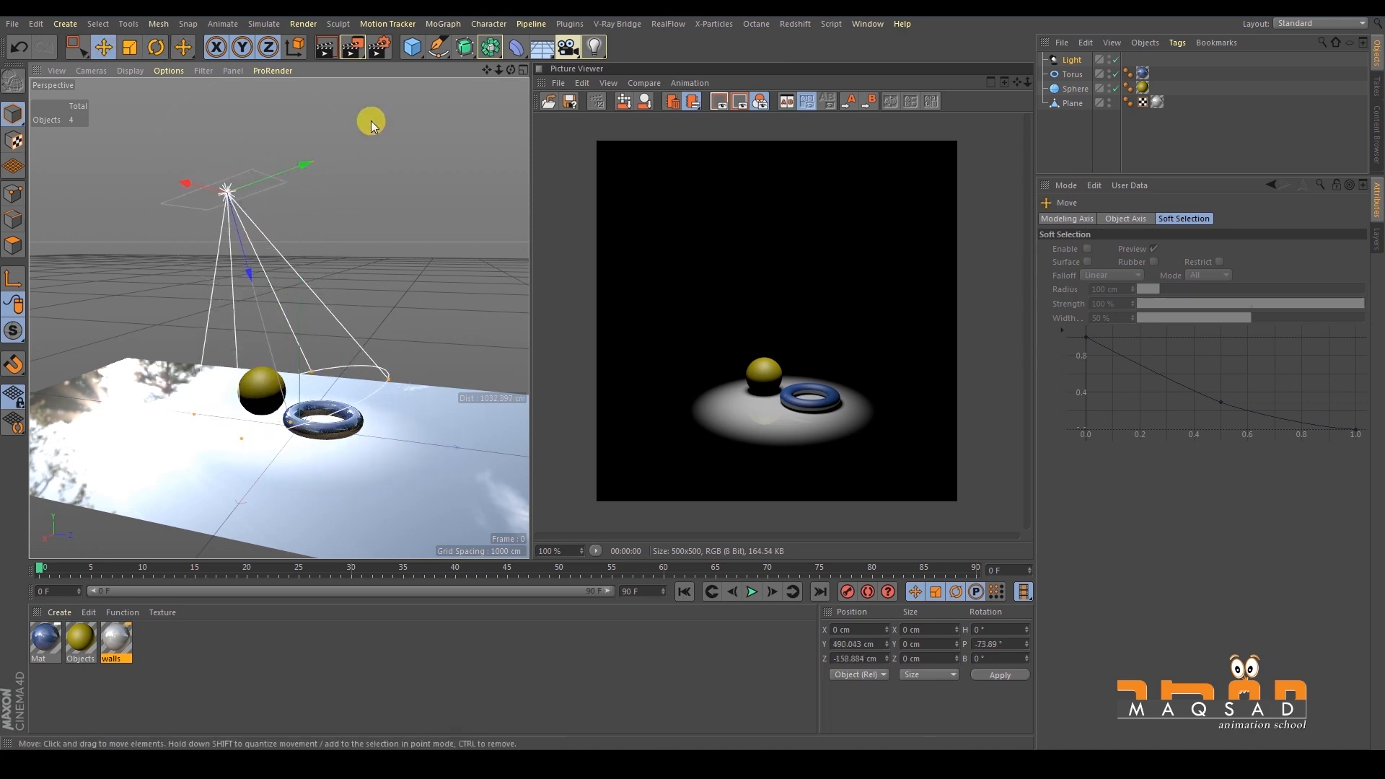
left_click(354, 46)
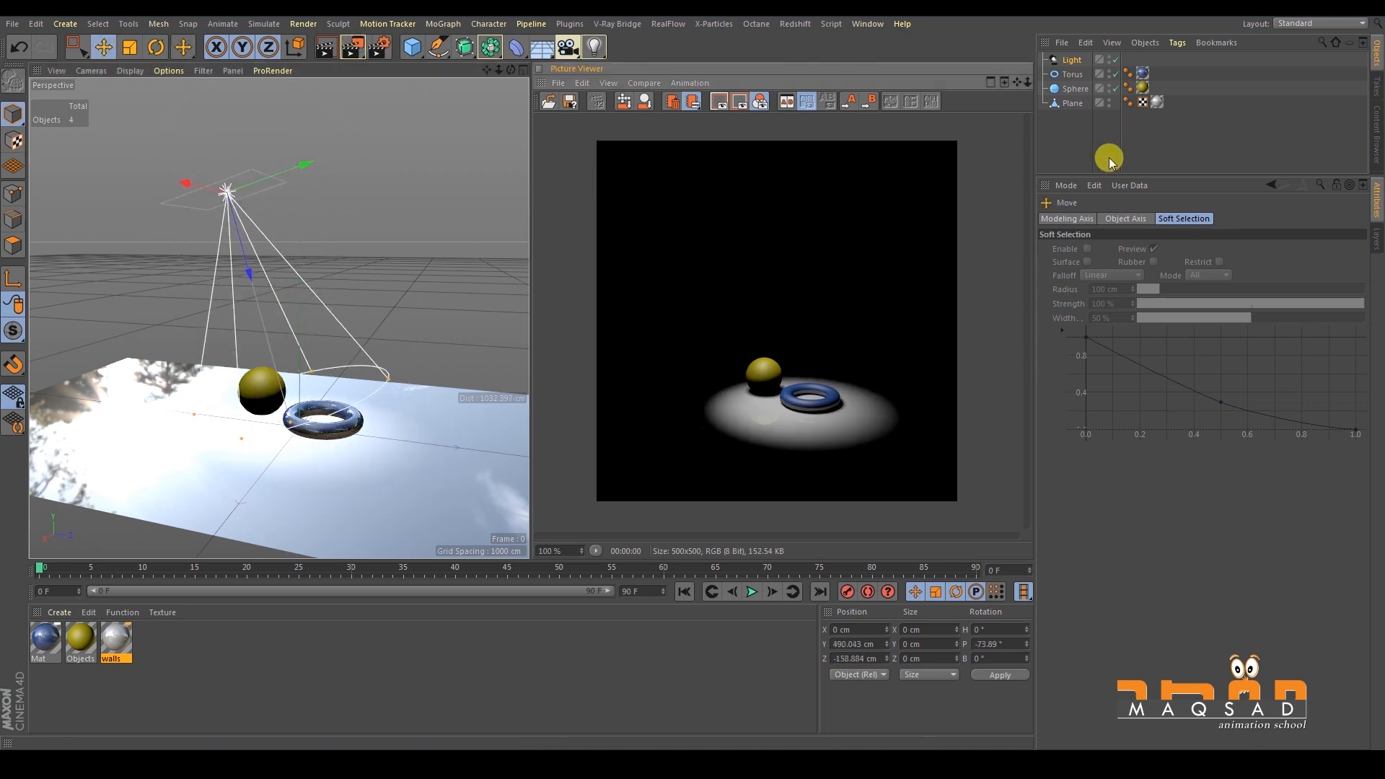
Widen the spot light's outer angle to about 59.5° and render the scene.
left_click(1072, 60)
left_click(1210, 219)
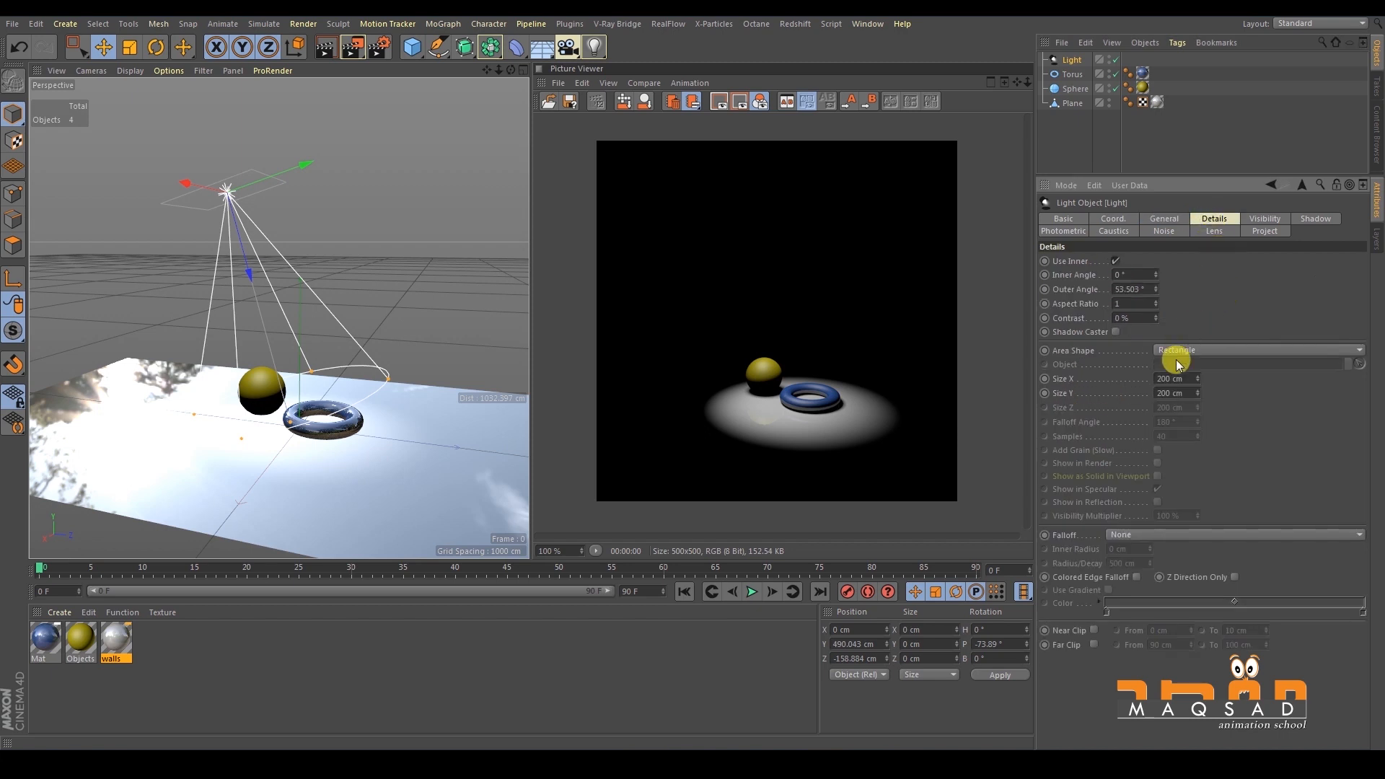
mouse_move(1153, 288)
left_mouse_down()
mouse_move(1156, 253)
mouse_move(1165, 307)
mouse_move(1166, 281)
left_mouse_up()
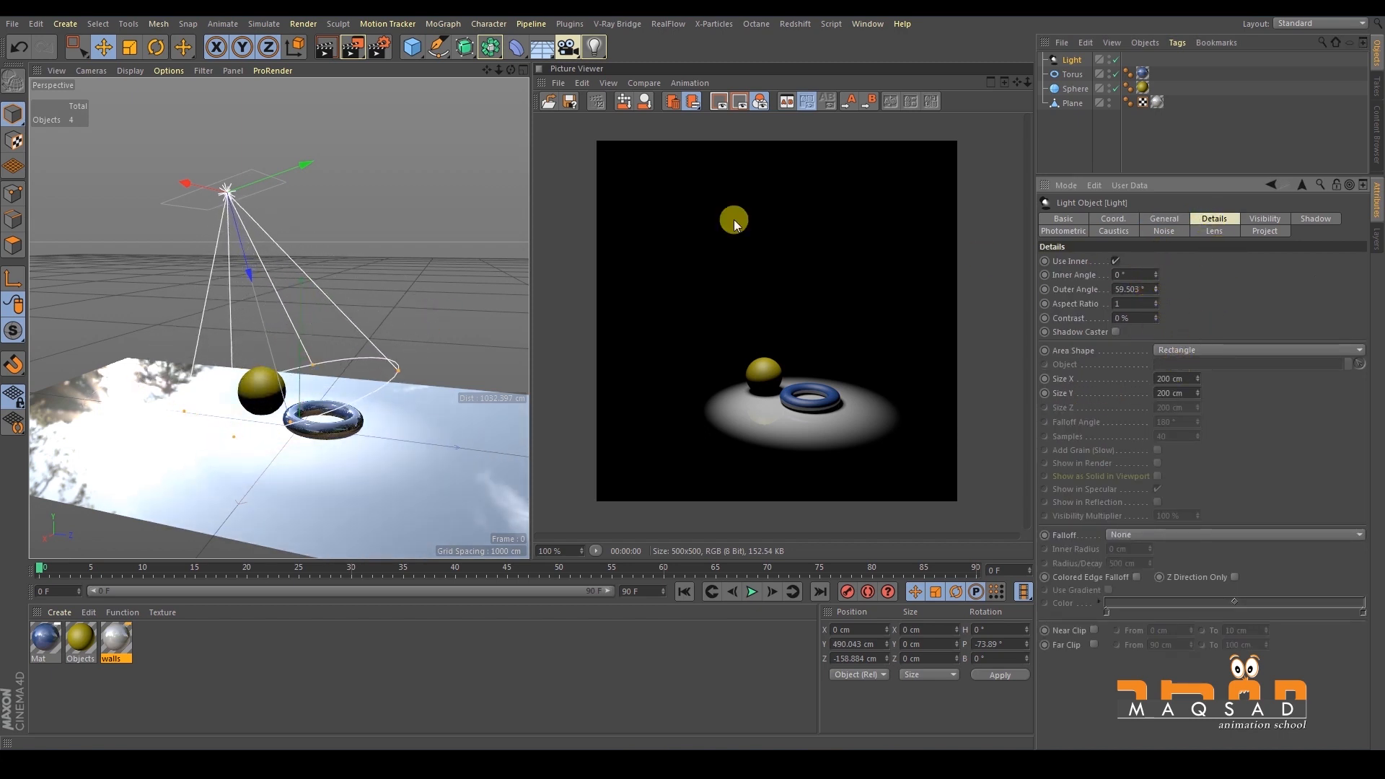
left_click(358, 52)
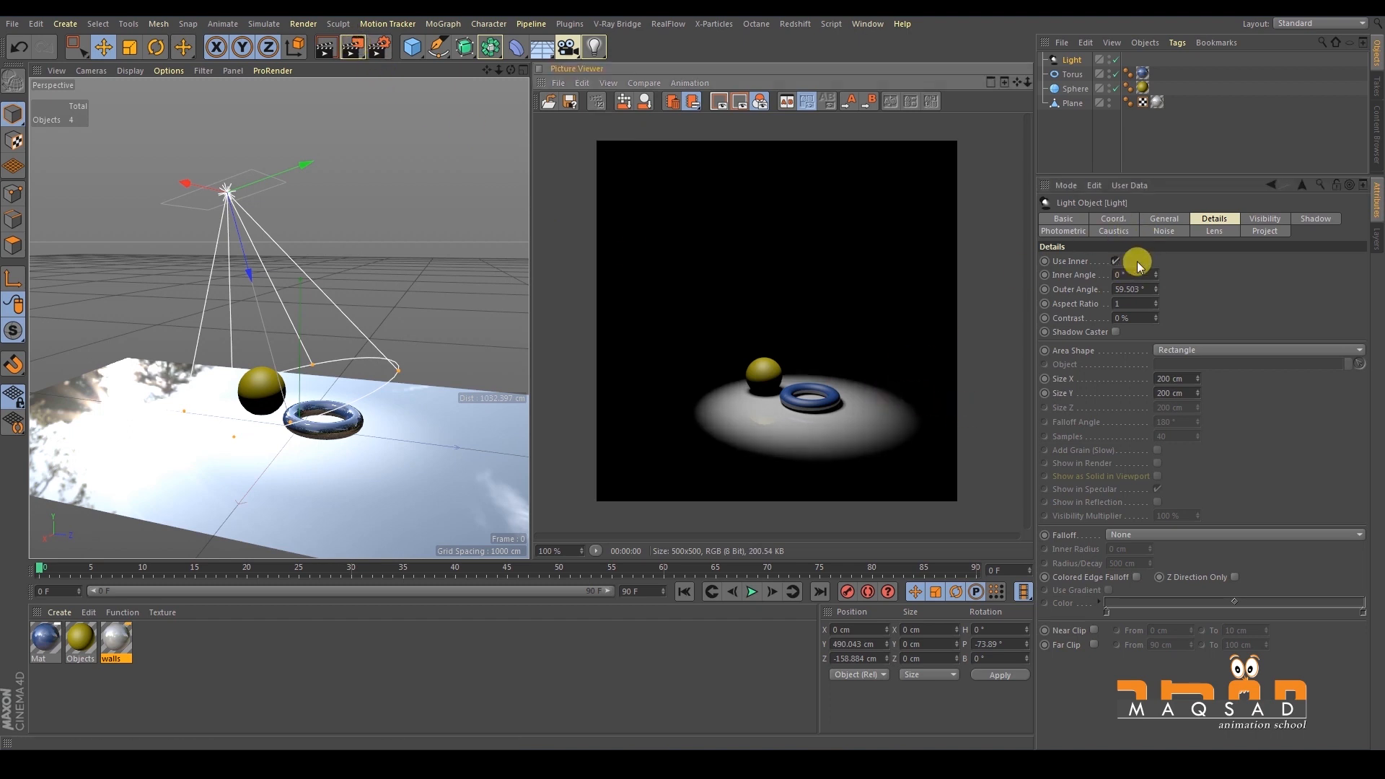
Set the spot light's falloff to Inverse Square (Physically Accurate) and render the scene.
left_click(1217, 217)
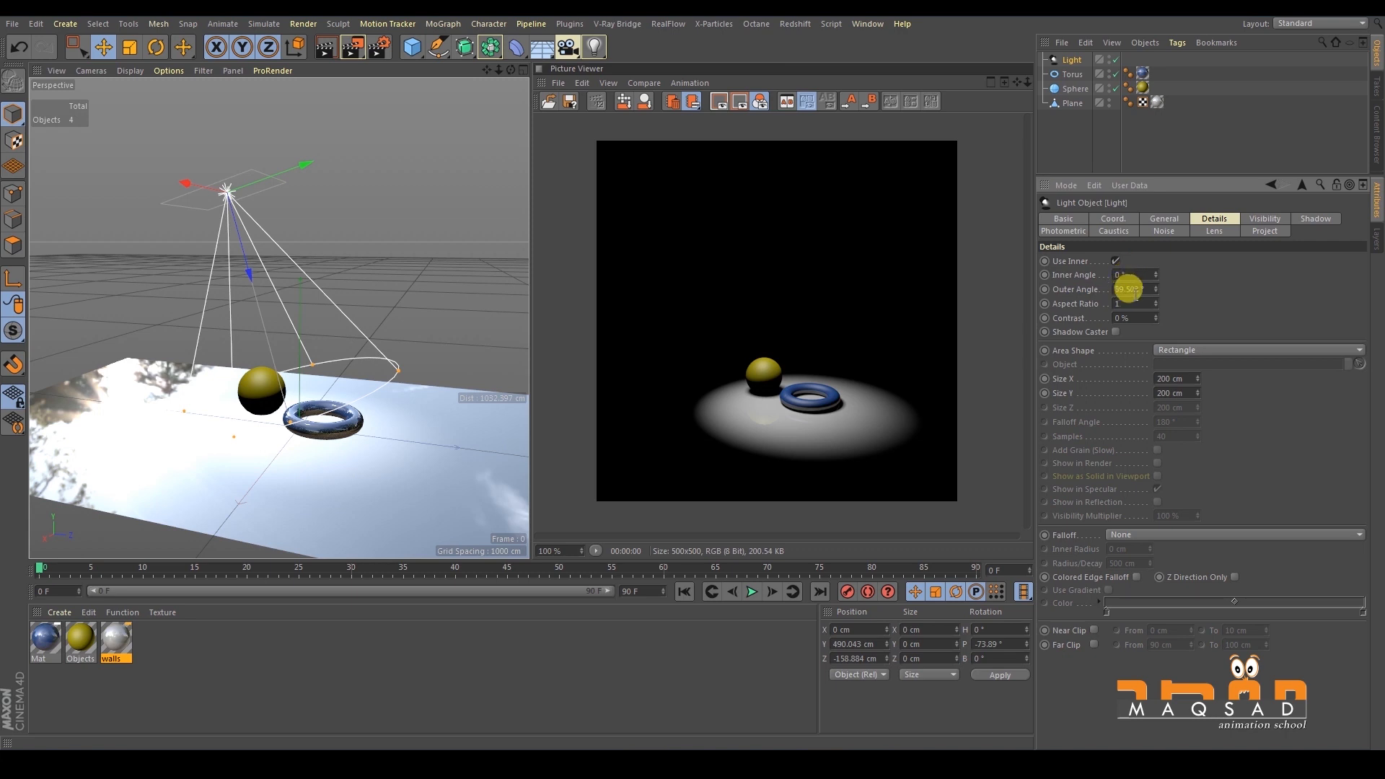
mouse_move(1154, 309)
left_mouse_down()
mouse_move(1154, 282)
mouse_move(1156, 318)
mouse_move(1157, 301)
left_mouse_up()
left_click(1159, 535)
left_click(1146, 560)
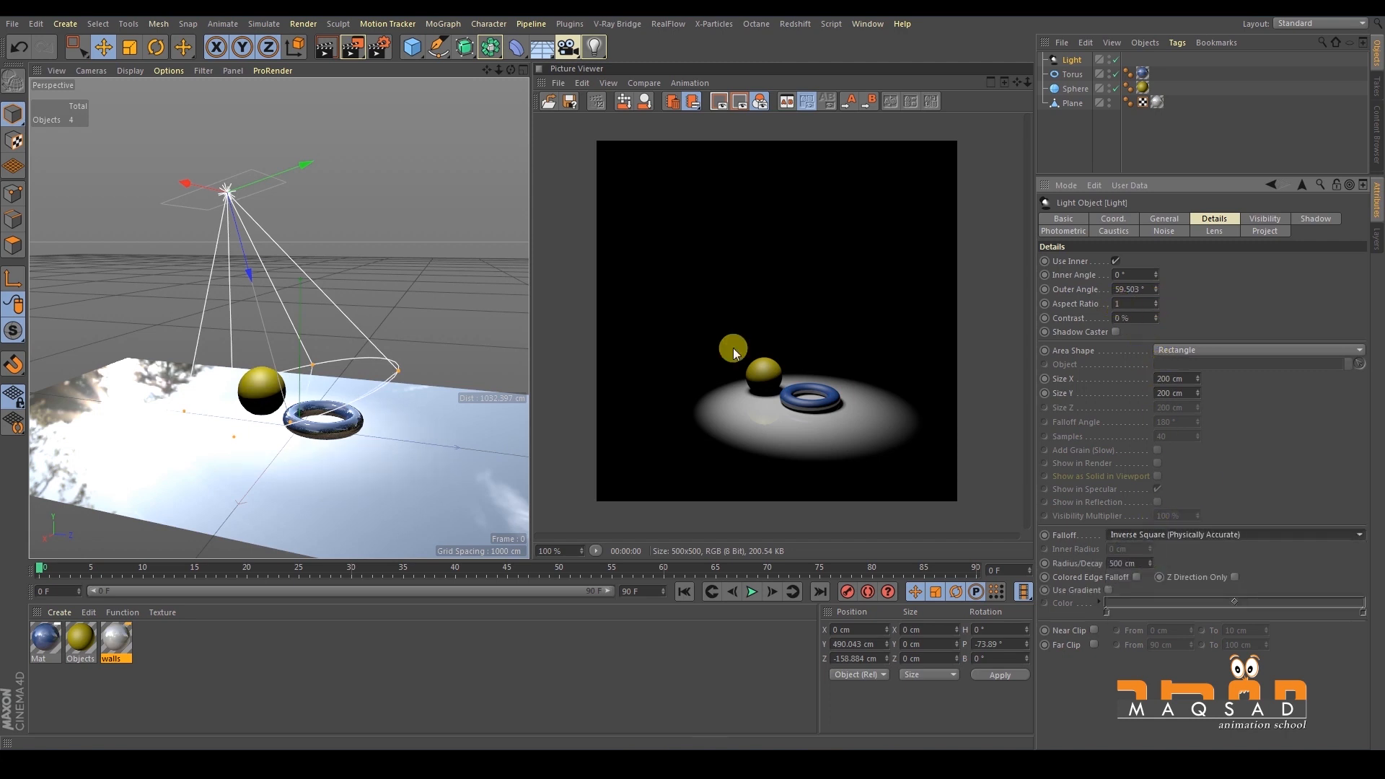
left_click(906, 372)
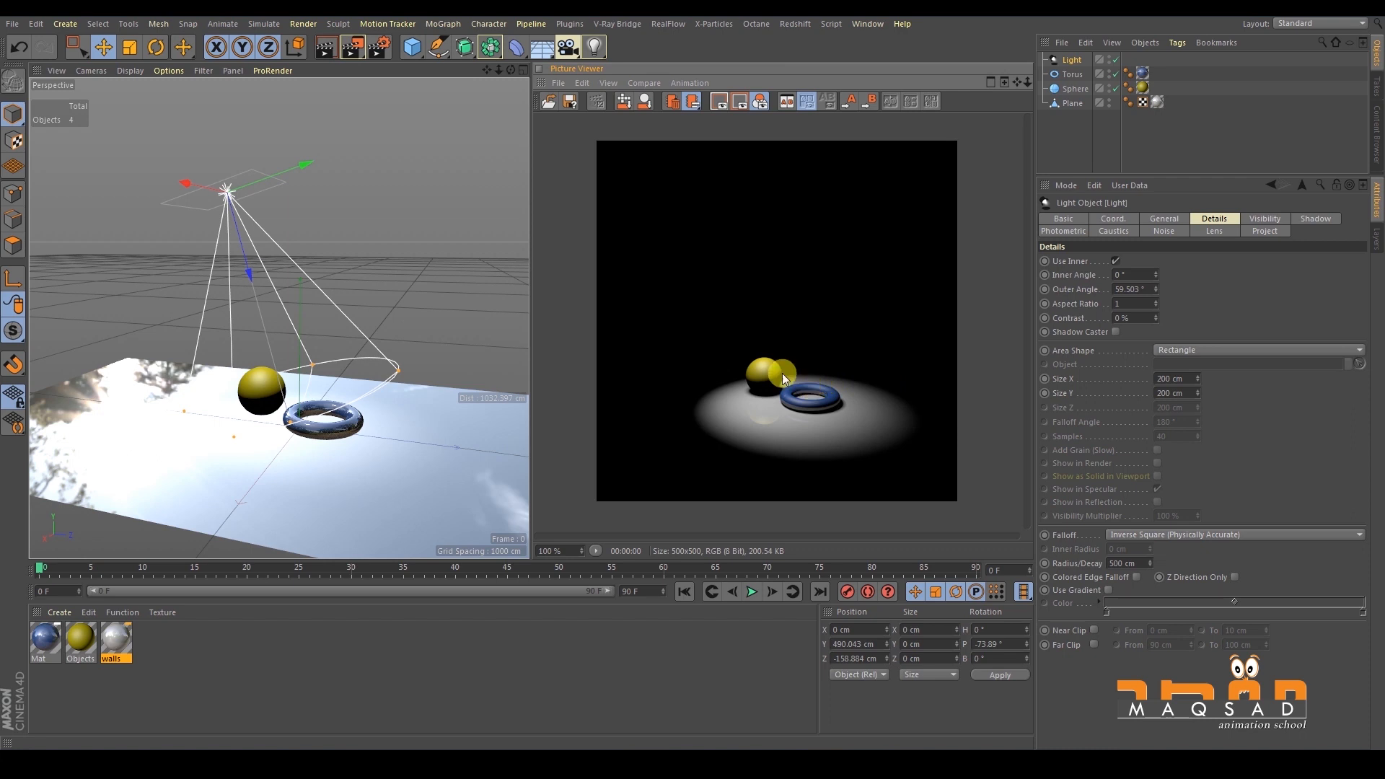
Shrink the spot light's falloff radius to about 330 cm and render, and enlarge it to about 397 cm and render again.
left_click_drag(293, 415, 280, 175)
left_click(353, 47)
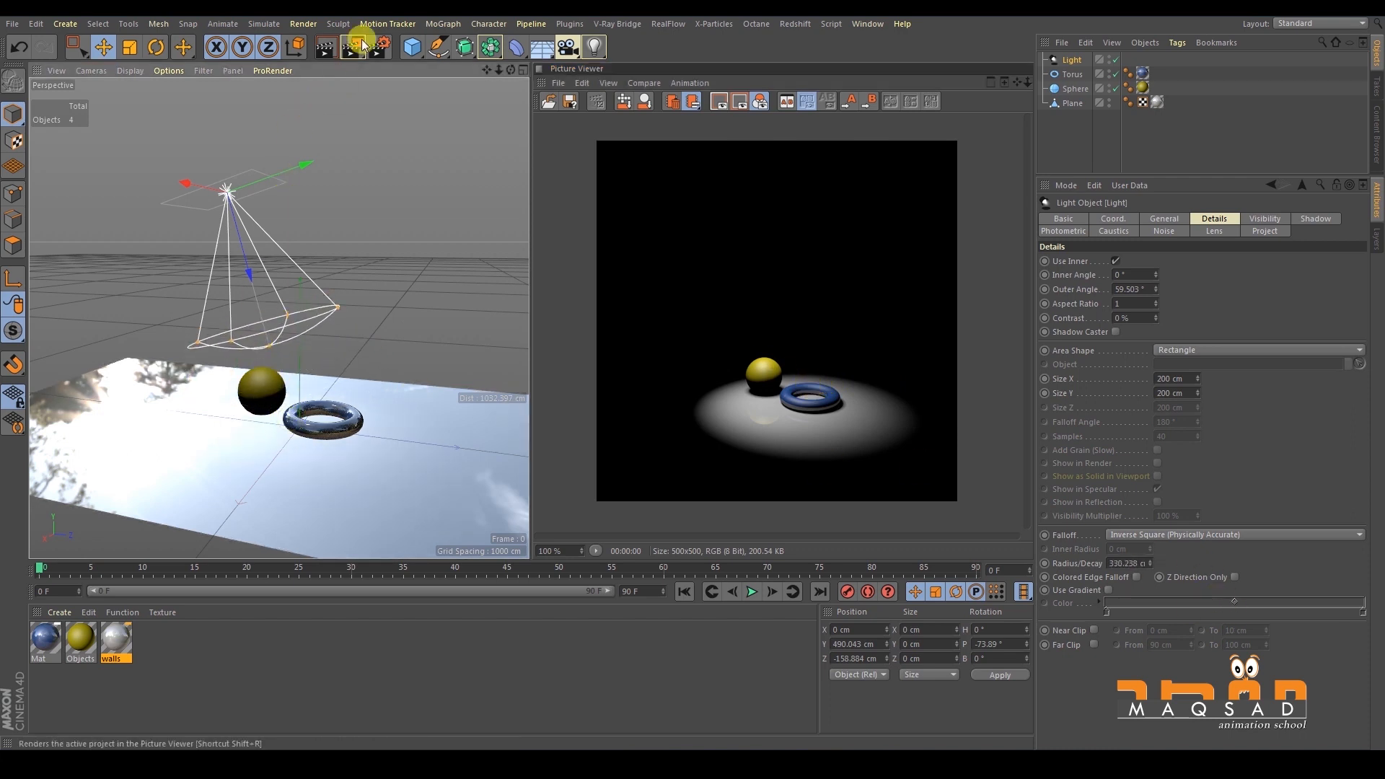
left_click(806, 277)
left_click_drag(296, 296, 284, 374)
left_click(353, 48)
left_click(646, 204)
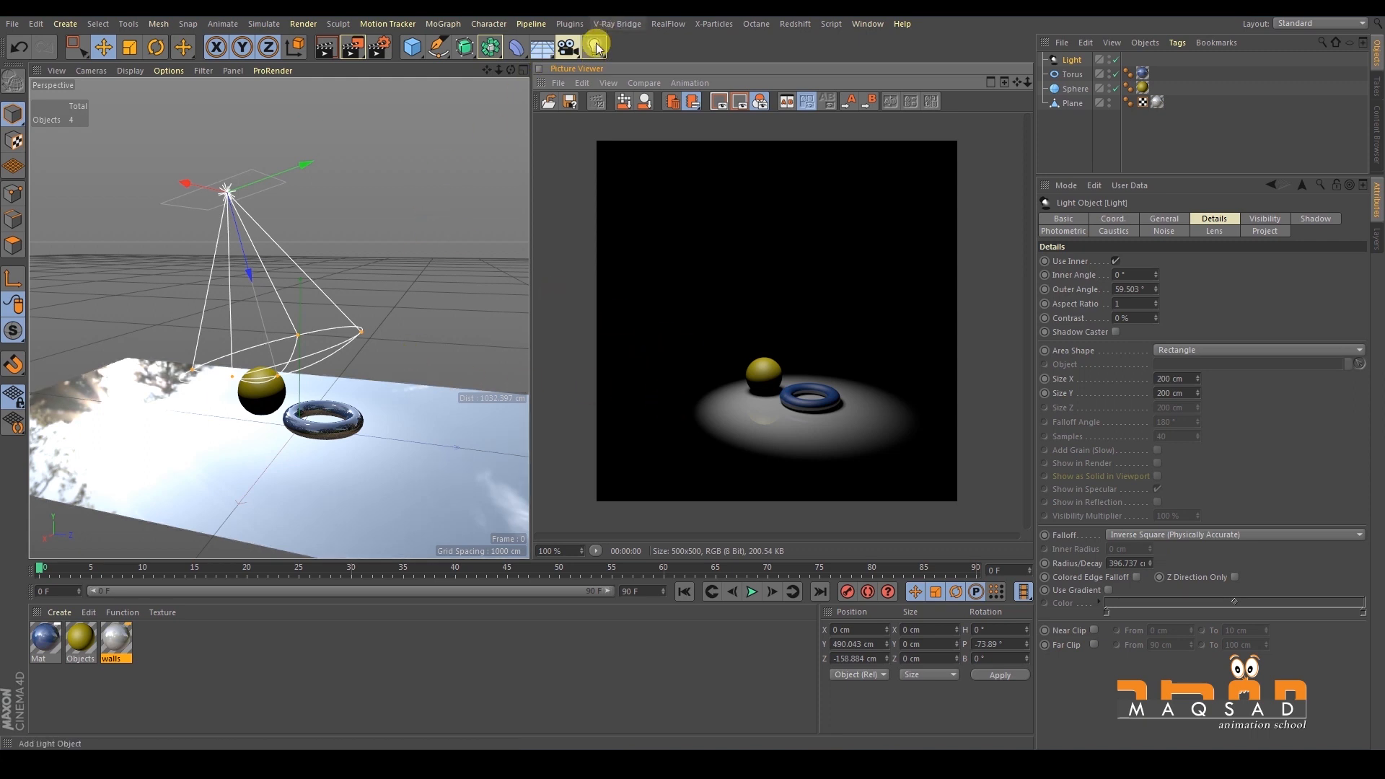
Add an omni light, raise it to about 557 cm in Y above the objects, and render.
left_click_drag(596, 47, 667, 70)
left_click(663, 67)
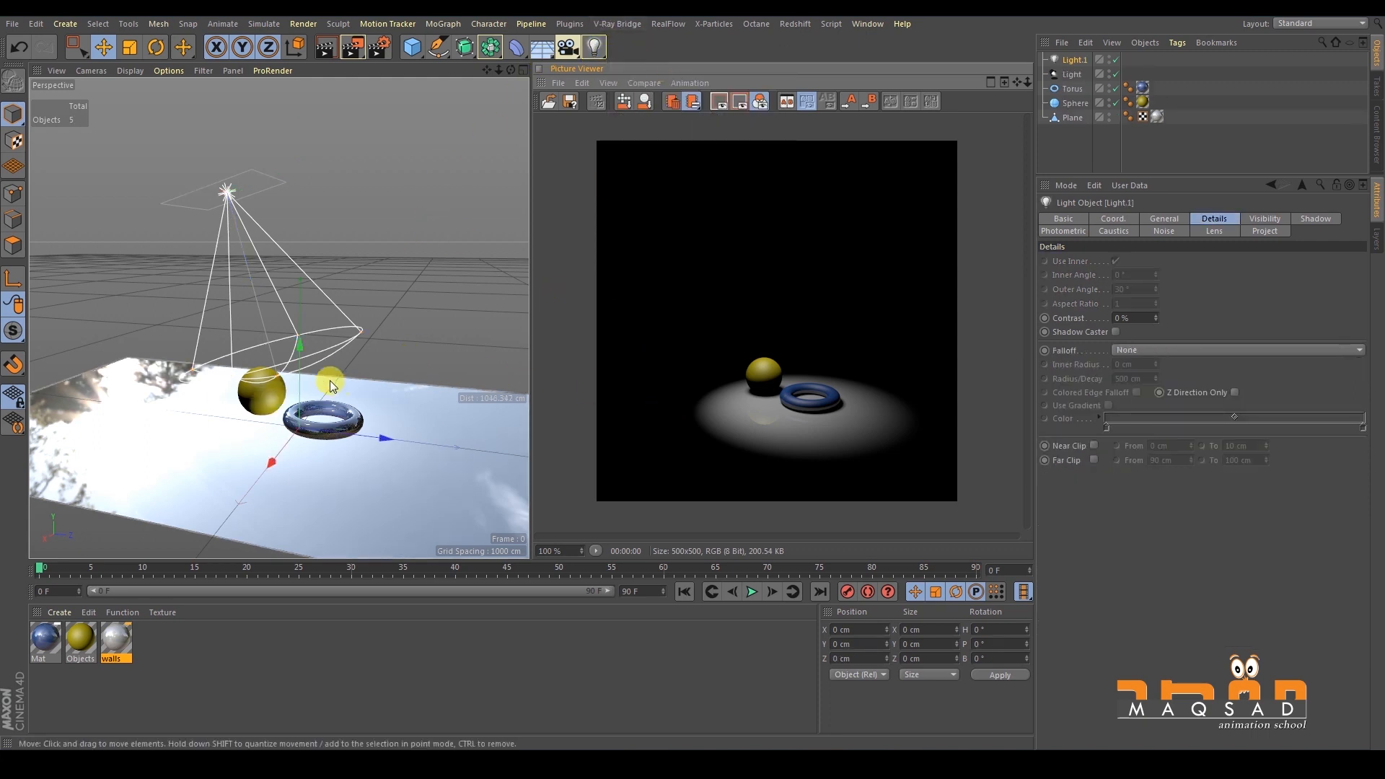
left_click_drag(302, 354, 301, 154)
left_click(358, 48)
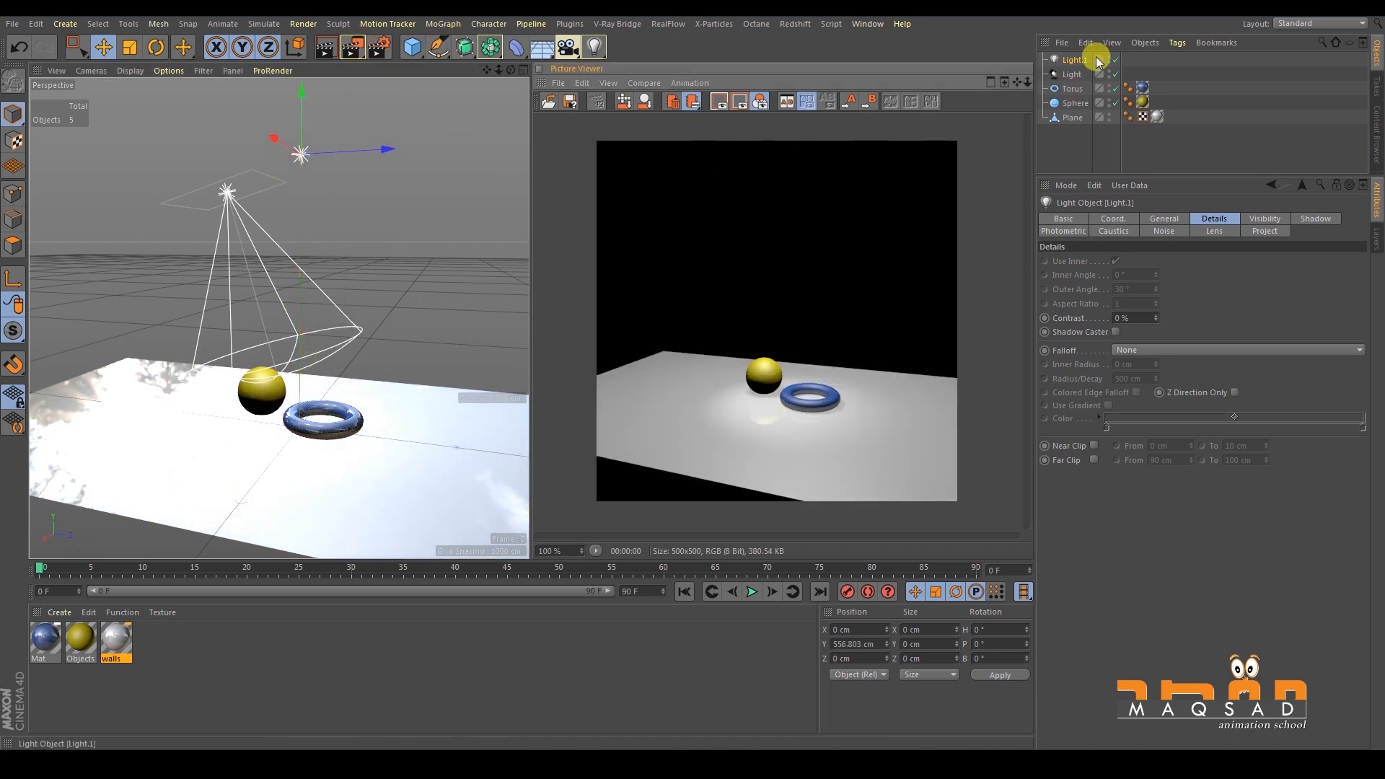
Set the omni light's intensity to 25% and render the scene.
left_click(1072, 60)
left_click(1080, 128)
left_click(1072, 60)
left_click(1163, 219)
left_click_drag(1129, 342, 989, 289)
type("25")
key("Return")
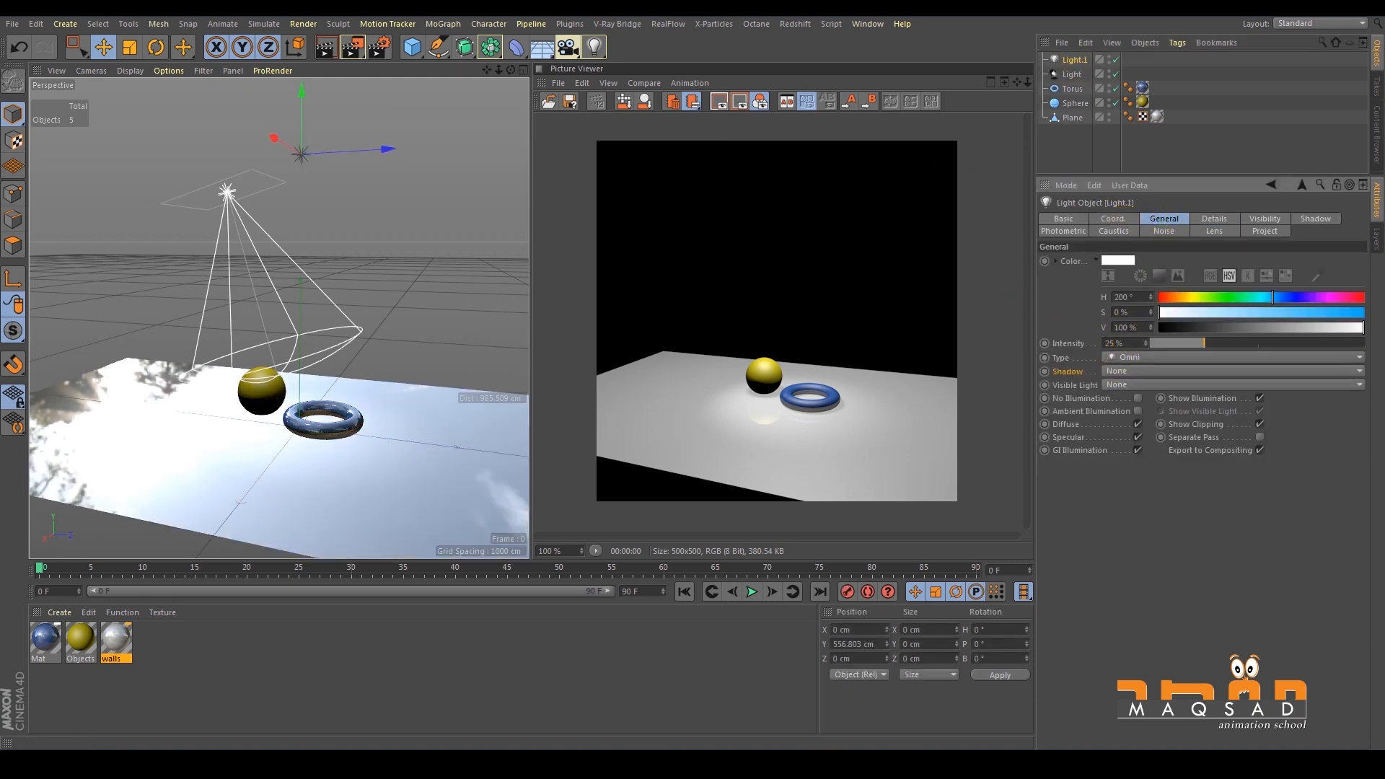
left_click(352, 47)
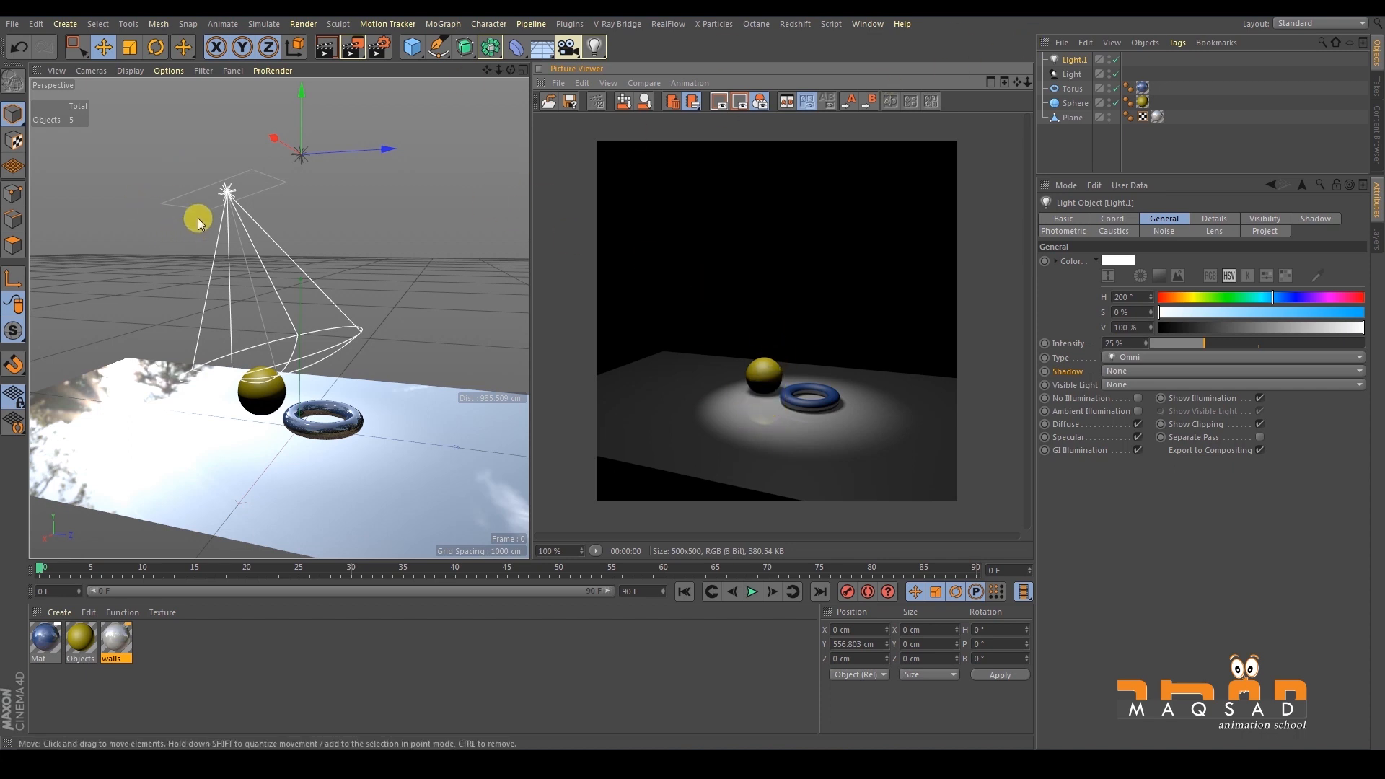
Set the spot light's visible light option to Visible and render the scene.
left_click(228, 192)
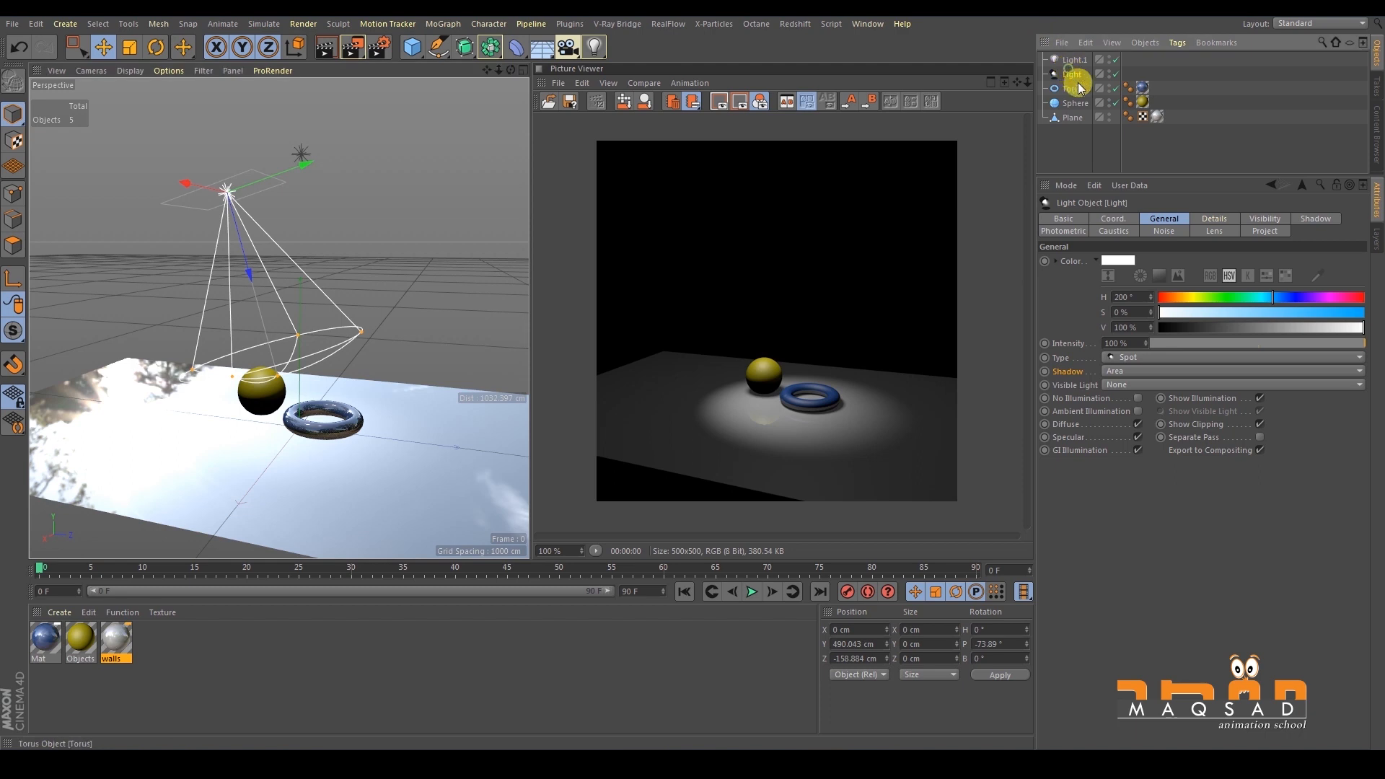
left_click(1117, 385)
left_click(1129, 413)
left_click(353, 47)
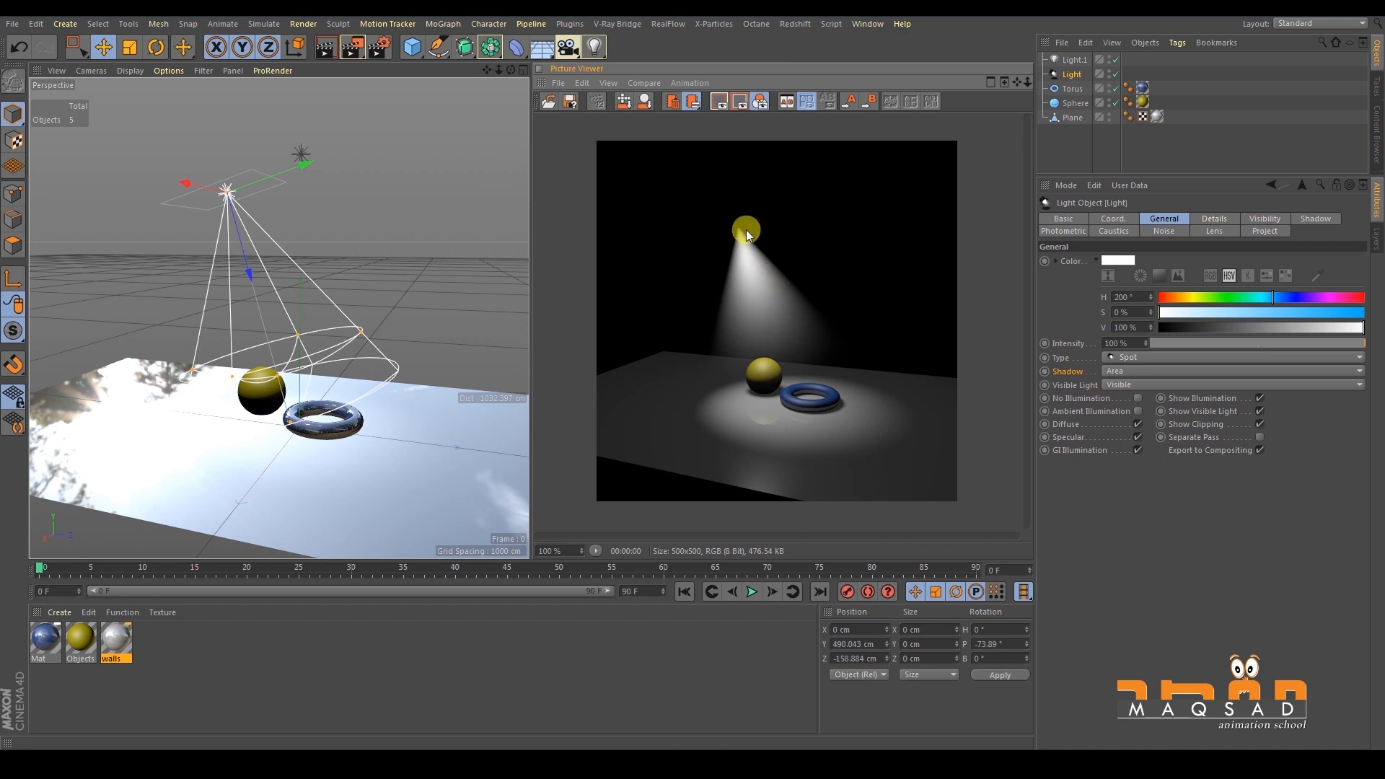
Render two close-up views of the sphere and torus to inspect their lighting and shadows.
scroll(288, 367, "up", 5)
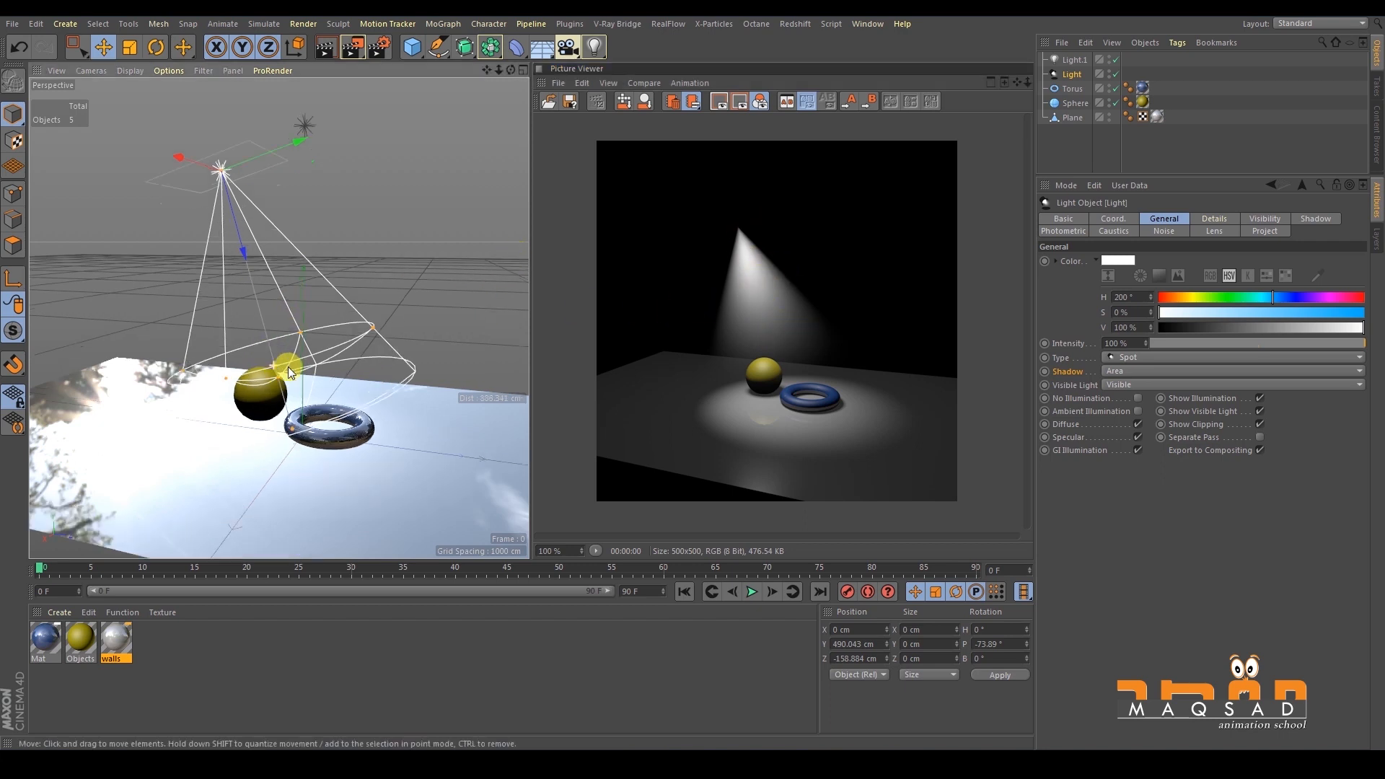
middle_click_drag(289, 297, 282, 293, "alt")
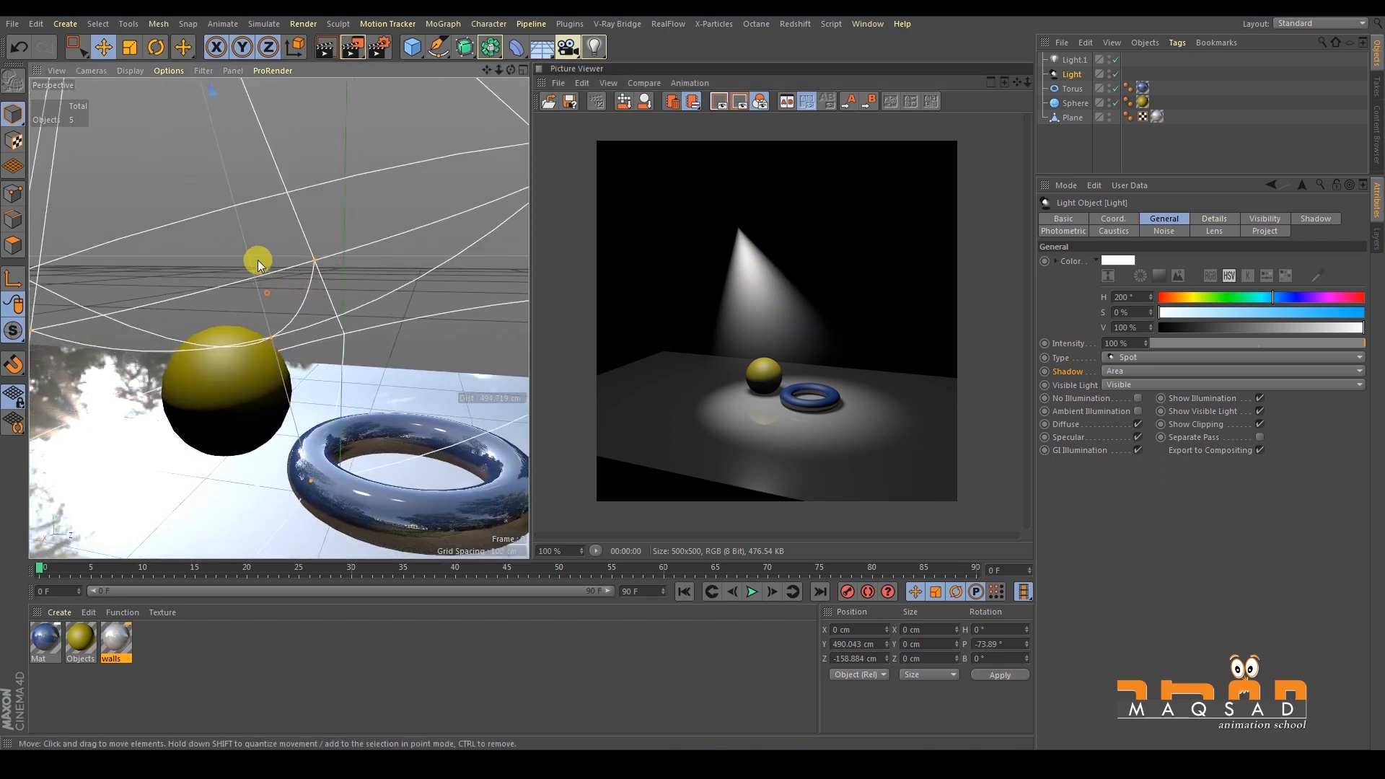
left_click(351, 47)
scroll(336, 204, "down", 5)
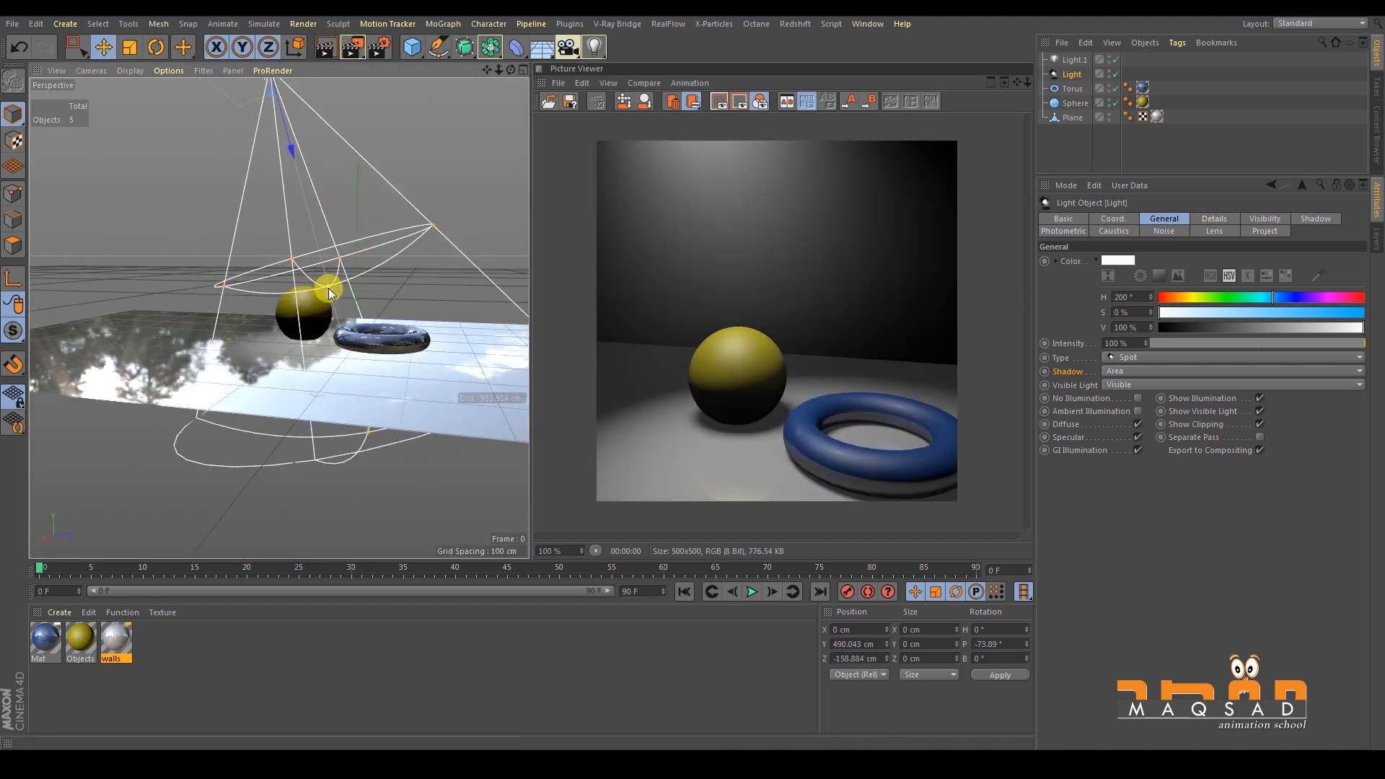
scroll(389, 296, "up", 4)
left_click_drag(332, 253, 312, 214, "alt")
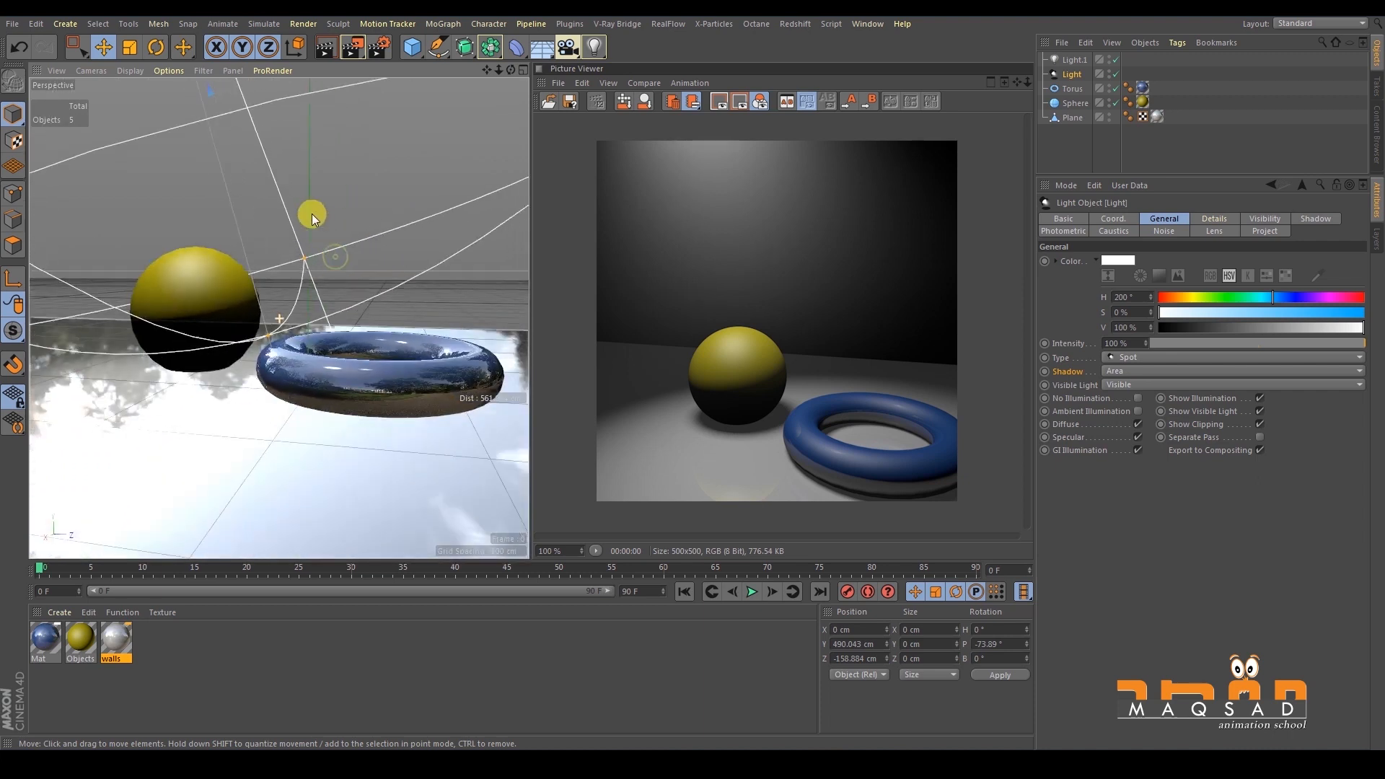
scroll(312, 214, "up", 1)
left_click(352, 47)
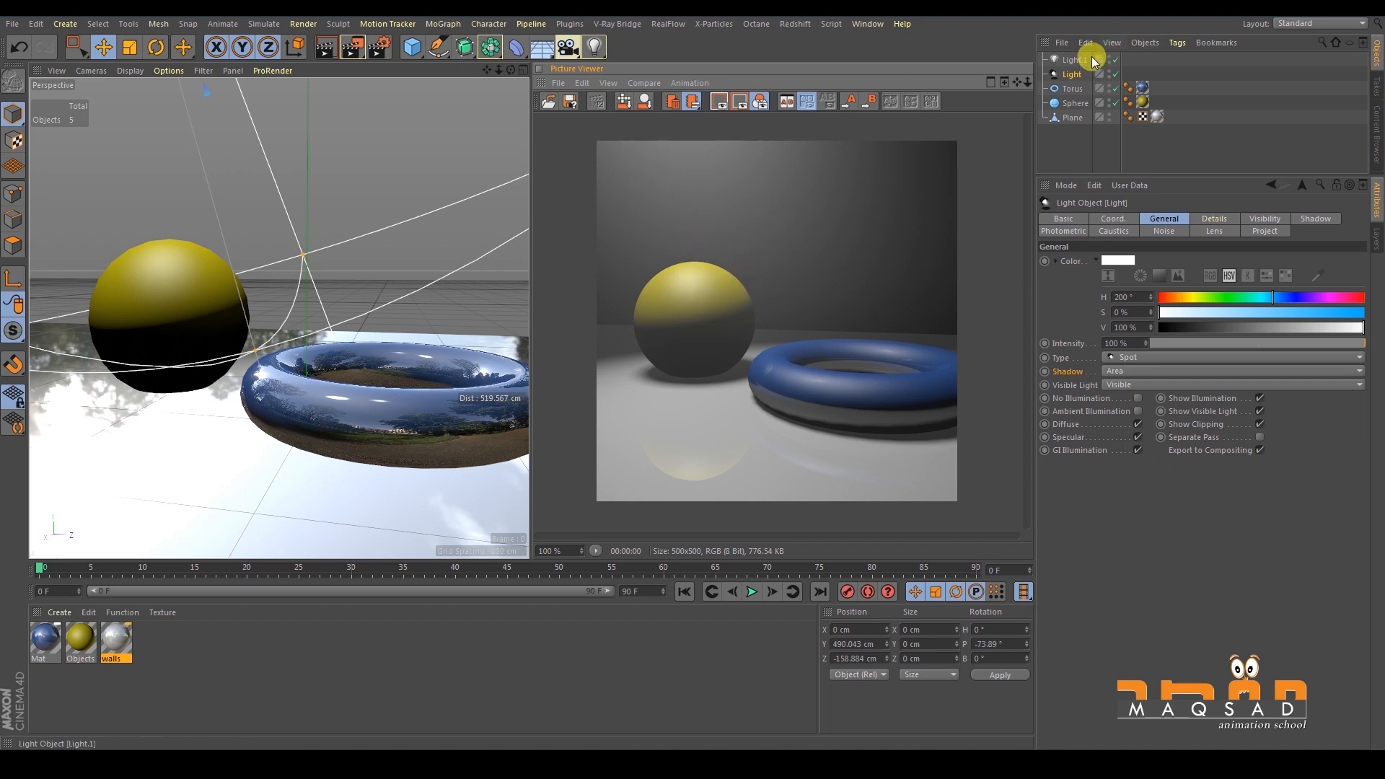
Turn on Ambient Illumination for the omni light and render the close-up view.
left_click(1074, 59)
left_click(1138, 411)
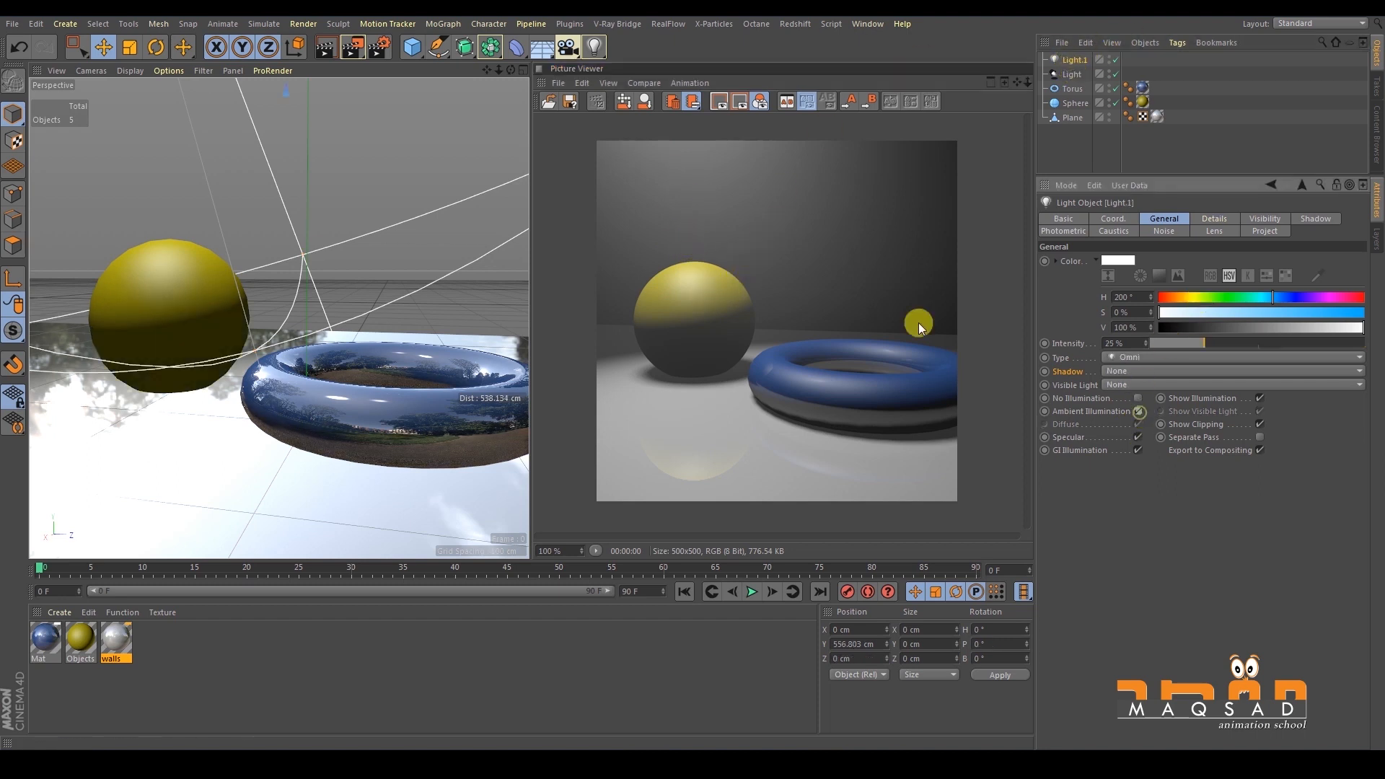
left_click(352, 47)
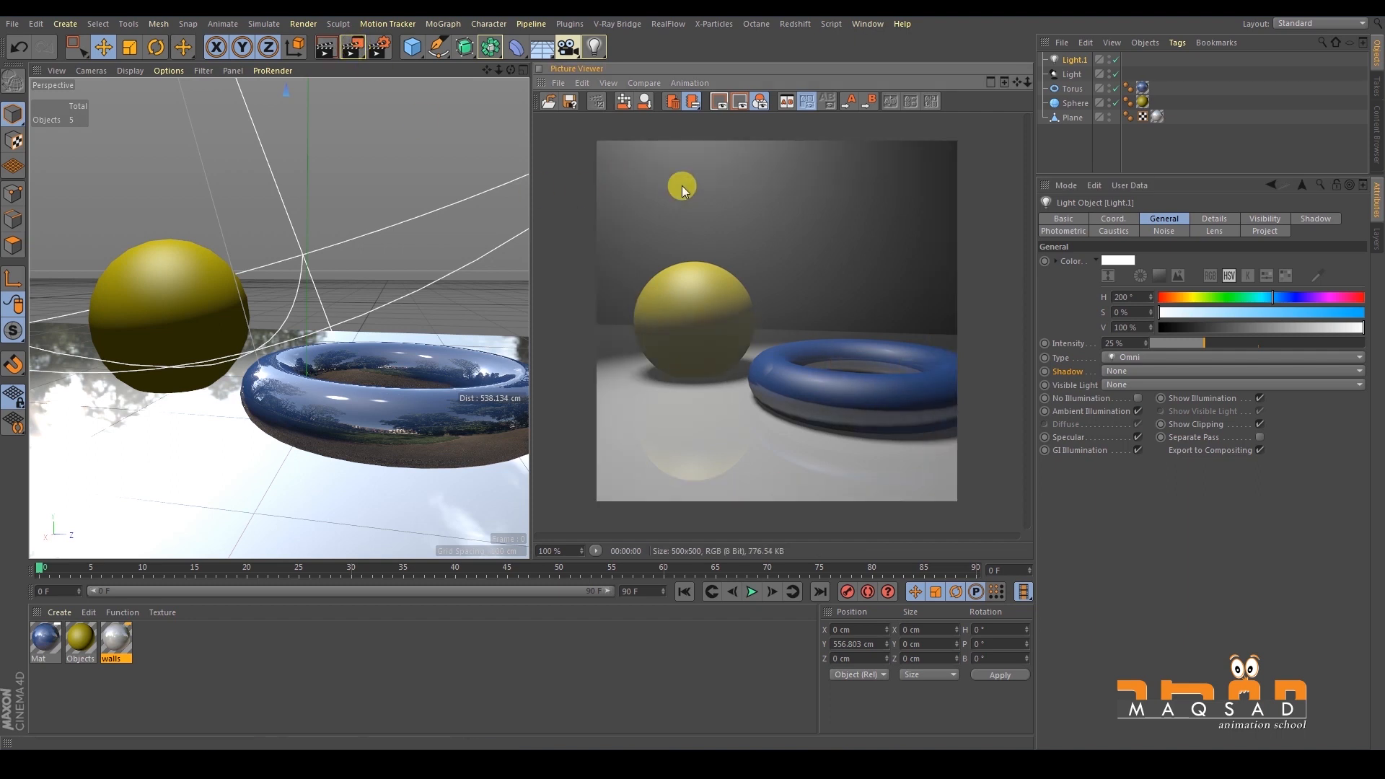
Raise the omni light's intensity to 45% and render the scene.
left_click_drag(1204, 344, 1248, 344)
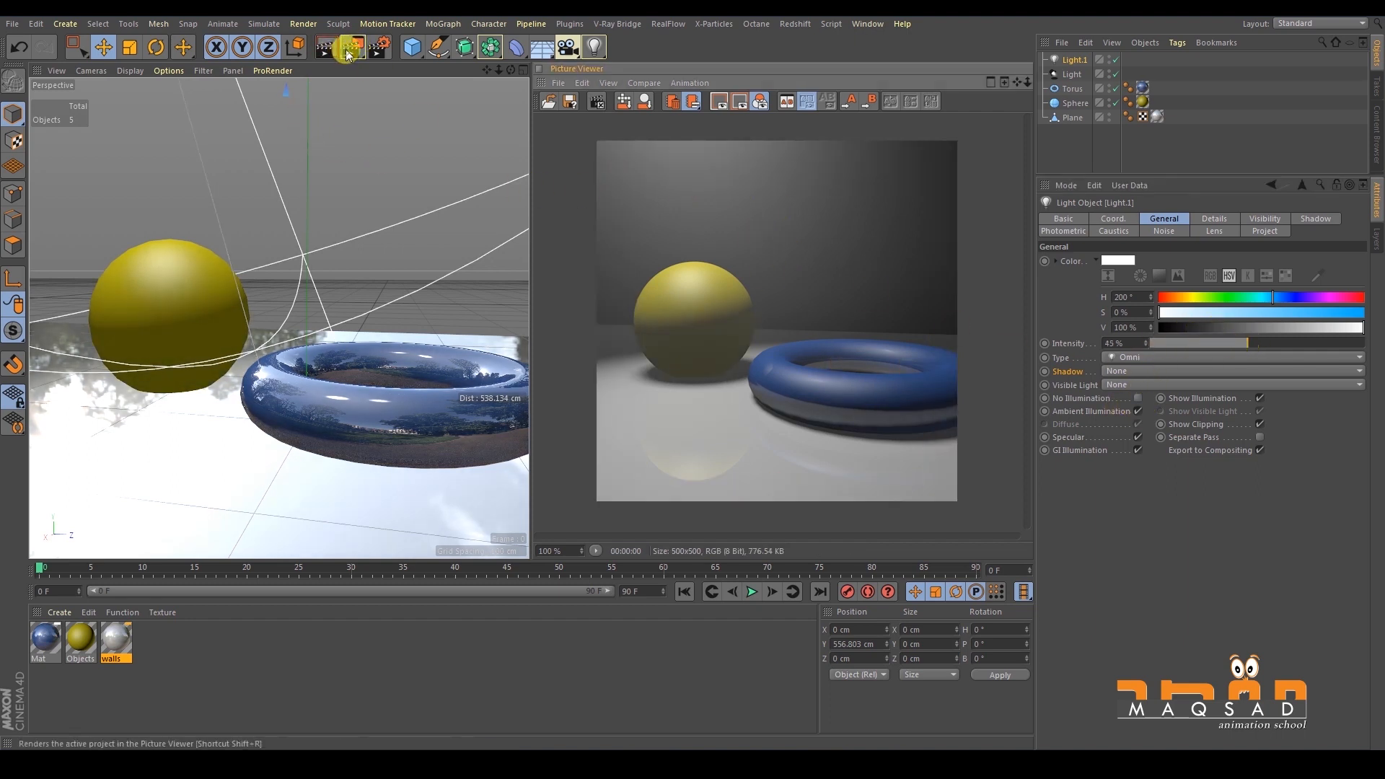
scroll(404, 278, "down", 5)
left_click_drag(363, 298, 288, 300, "alt")
scroll(352, 320, "up", 5)
scroll(329, 328, "up", 3)
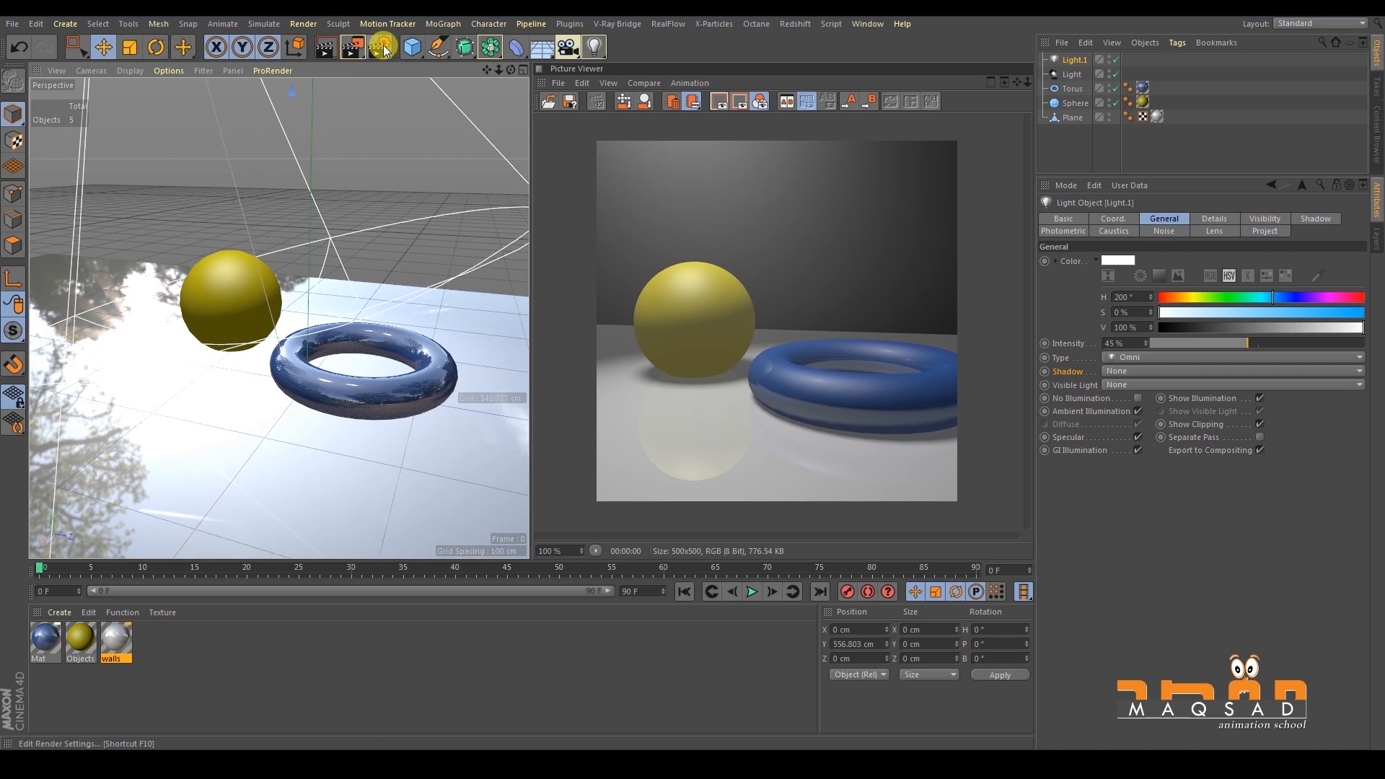
left_click(383, 49)
left_click_drag(371, 134, 379, 100)
left_click(108, 188)
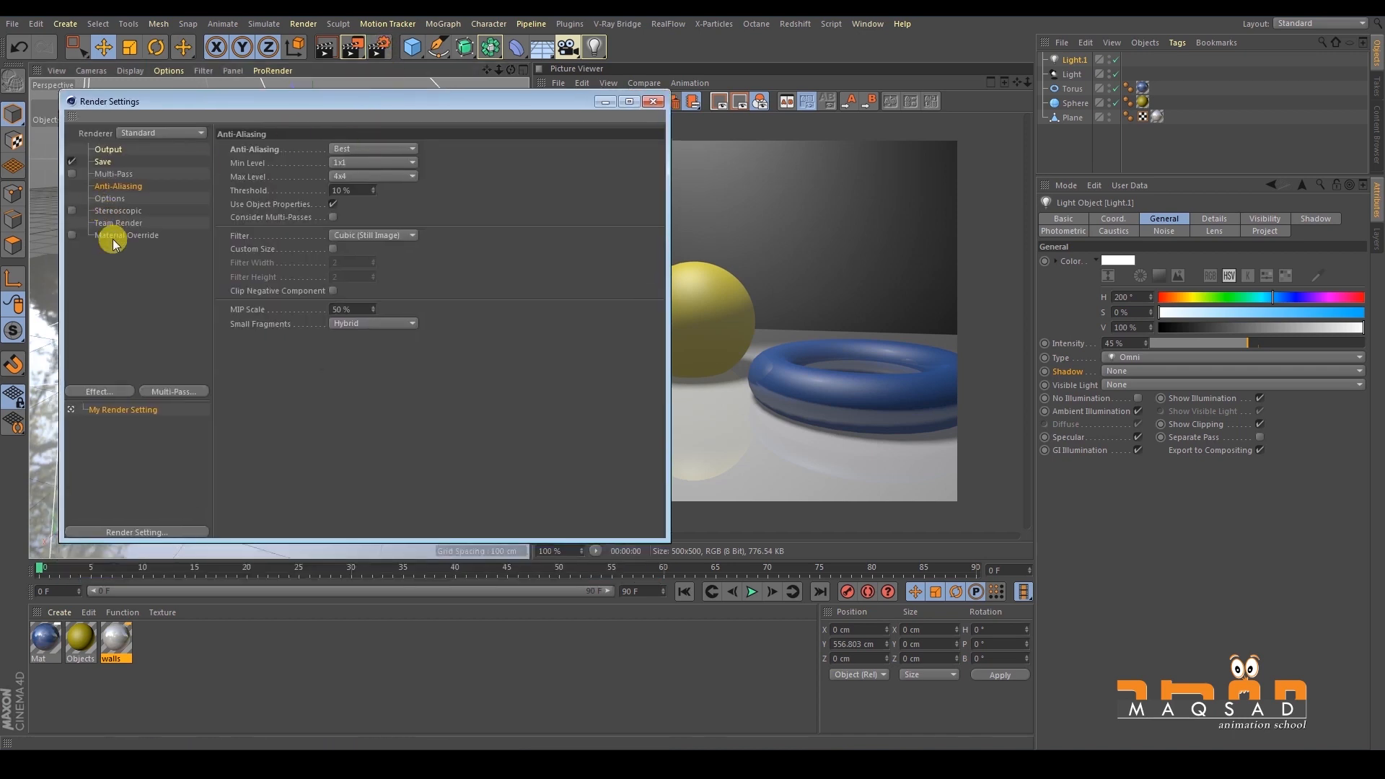
left_click(653, 105)
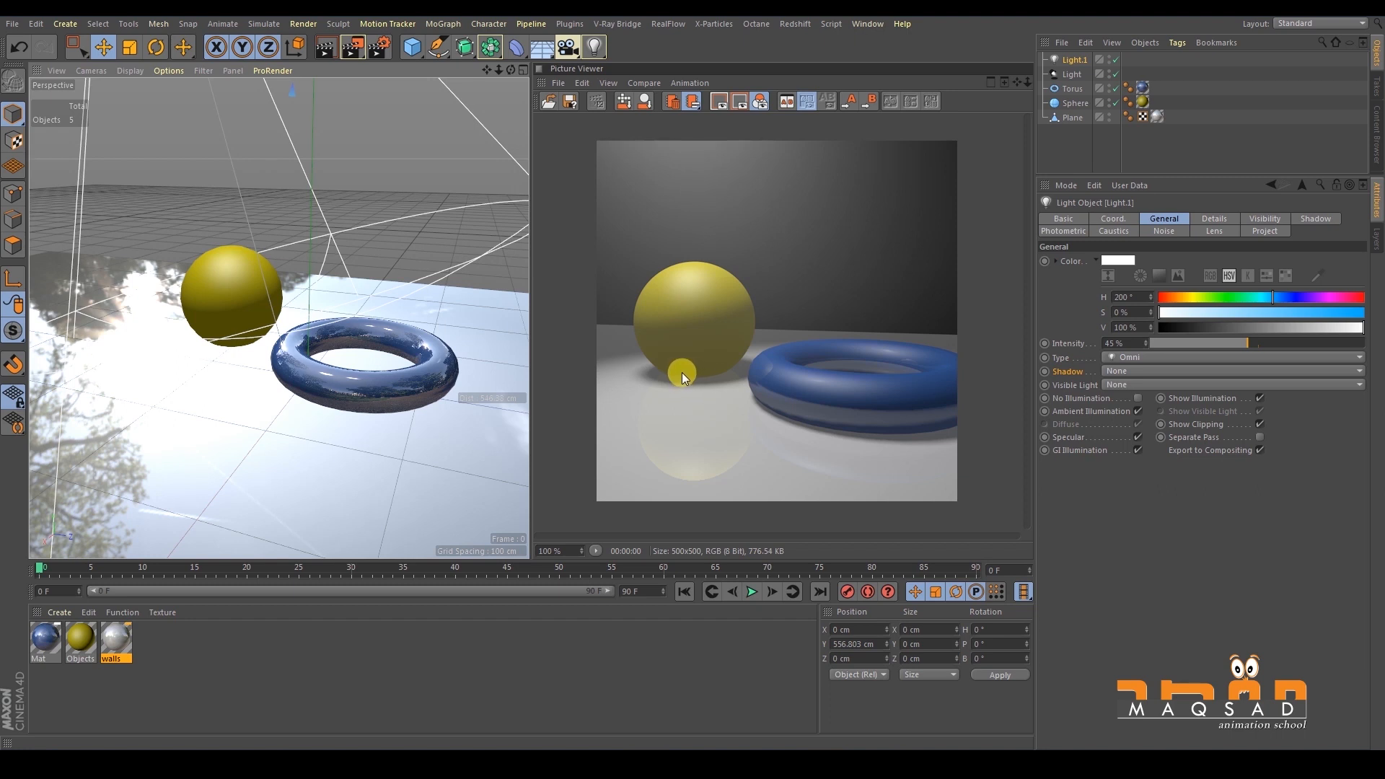
left_click(656, 369)
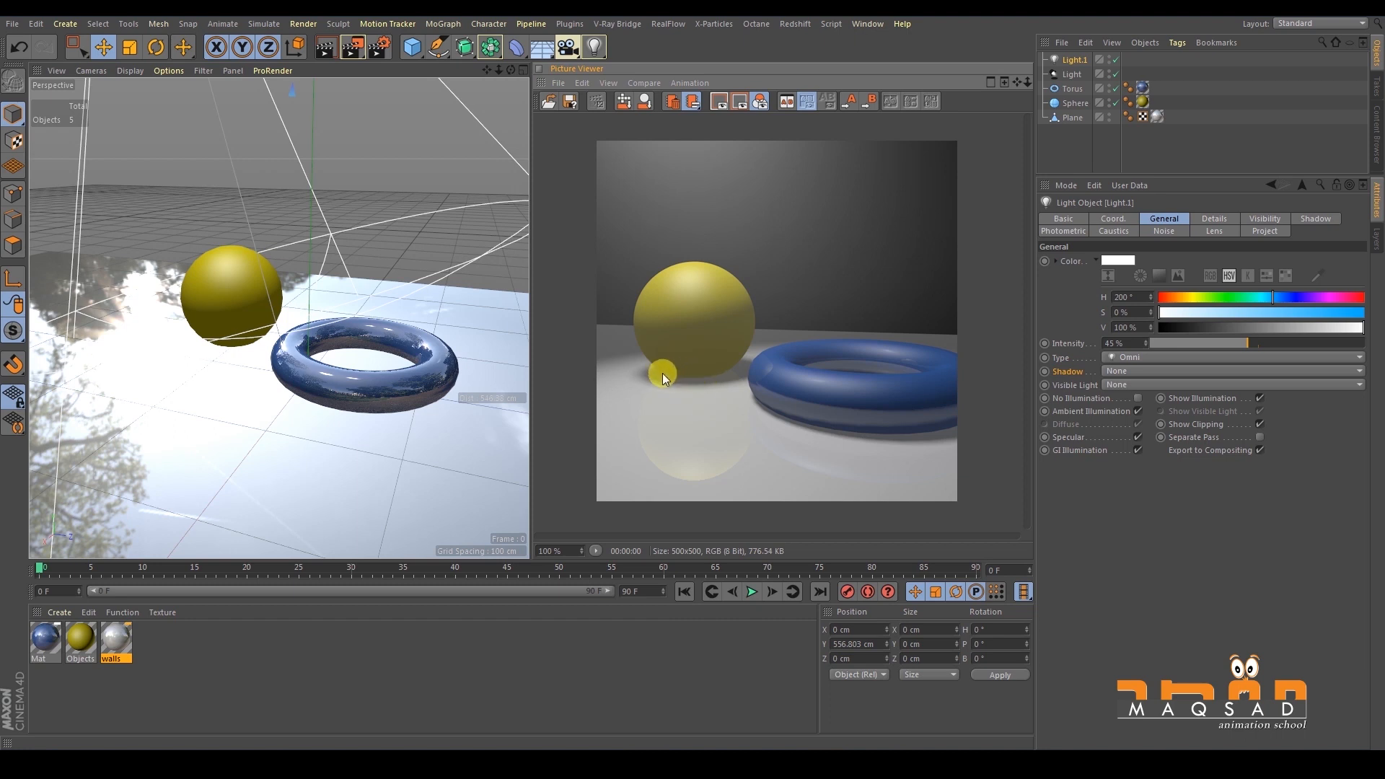
left_click(379, 47)
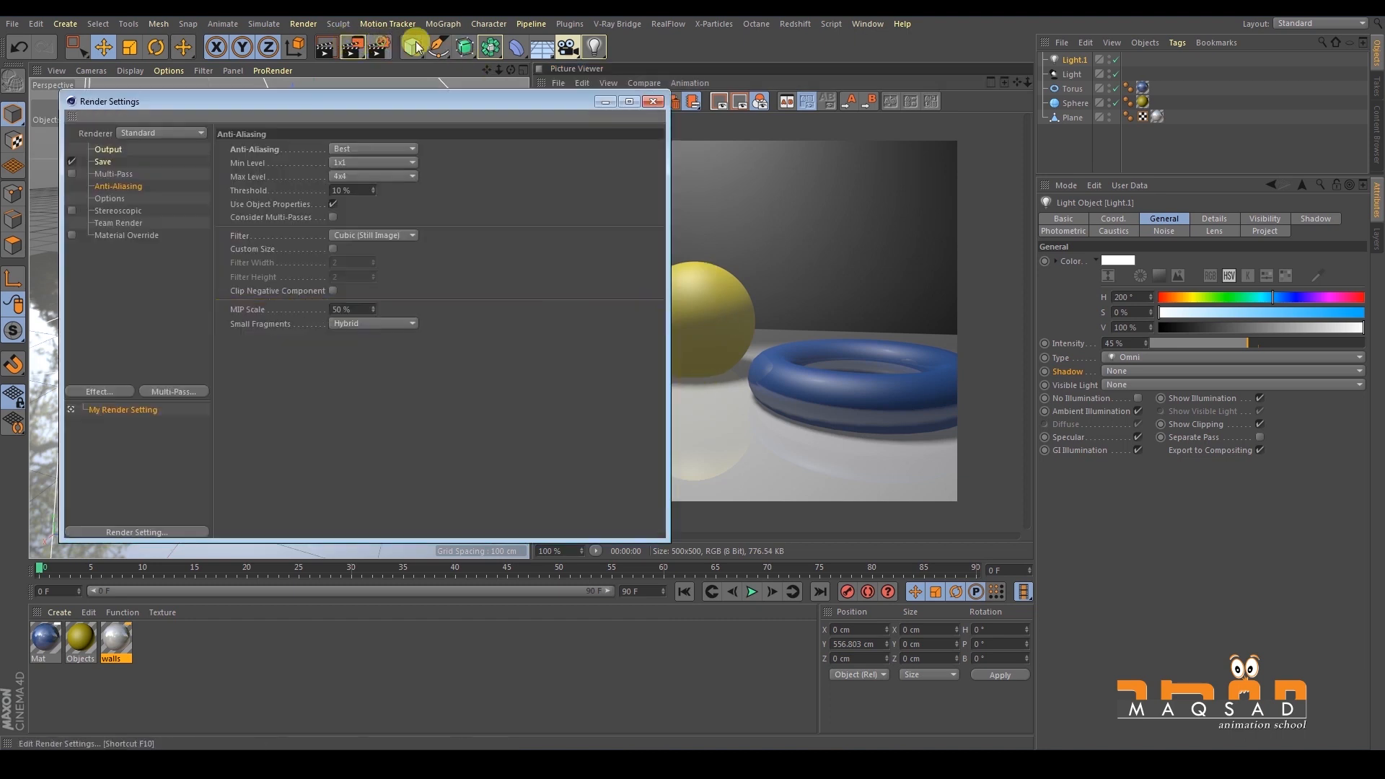
left_click_drag(384, 88, 342, 104)
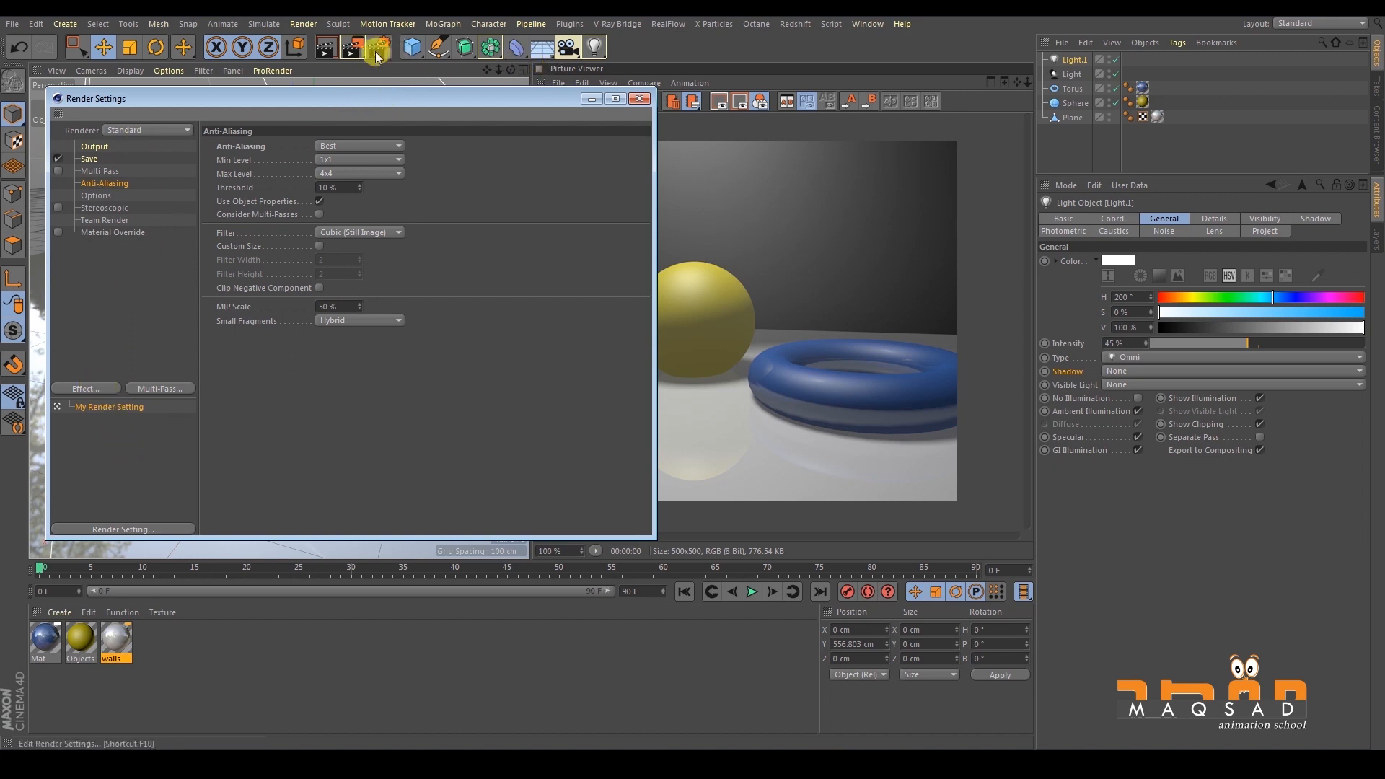
left_click(640, 98)
Add the Ambient Occlusion effect in the render settings and render the scene.
left_click(387, 46)
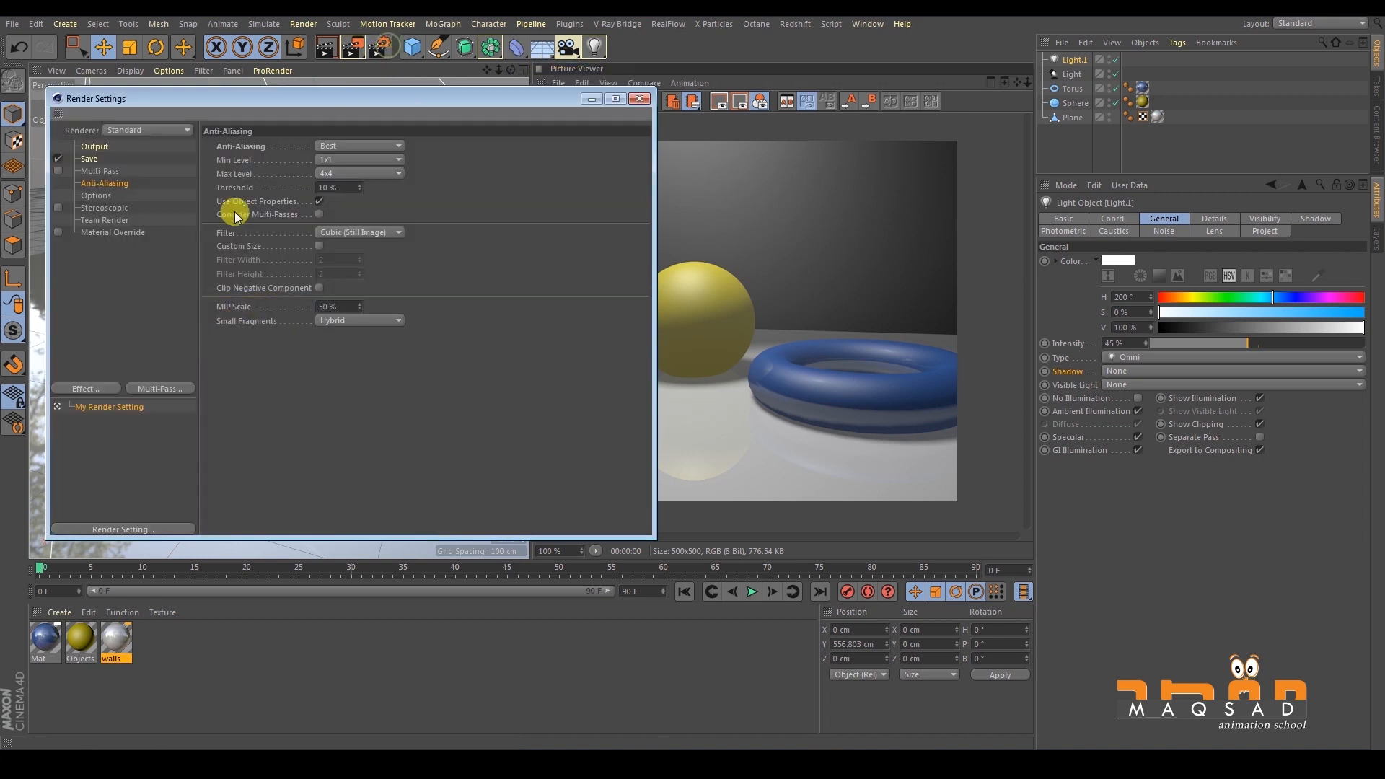
left_click(90, 390)
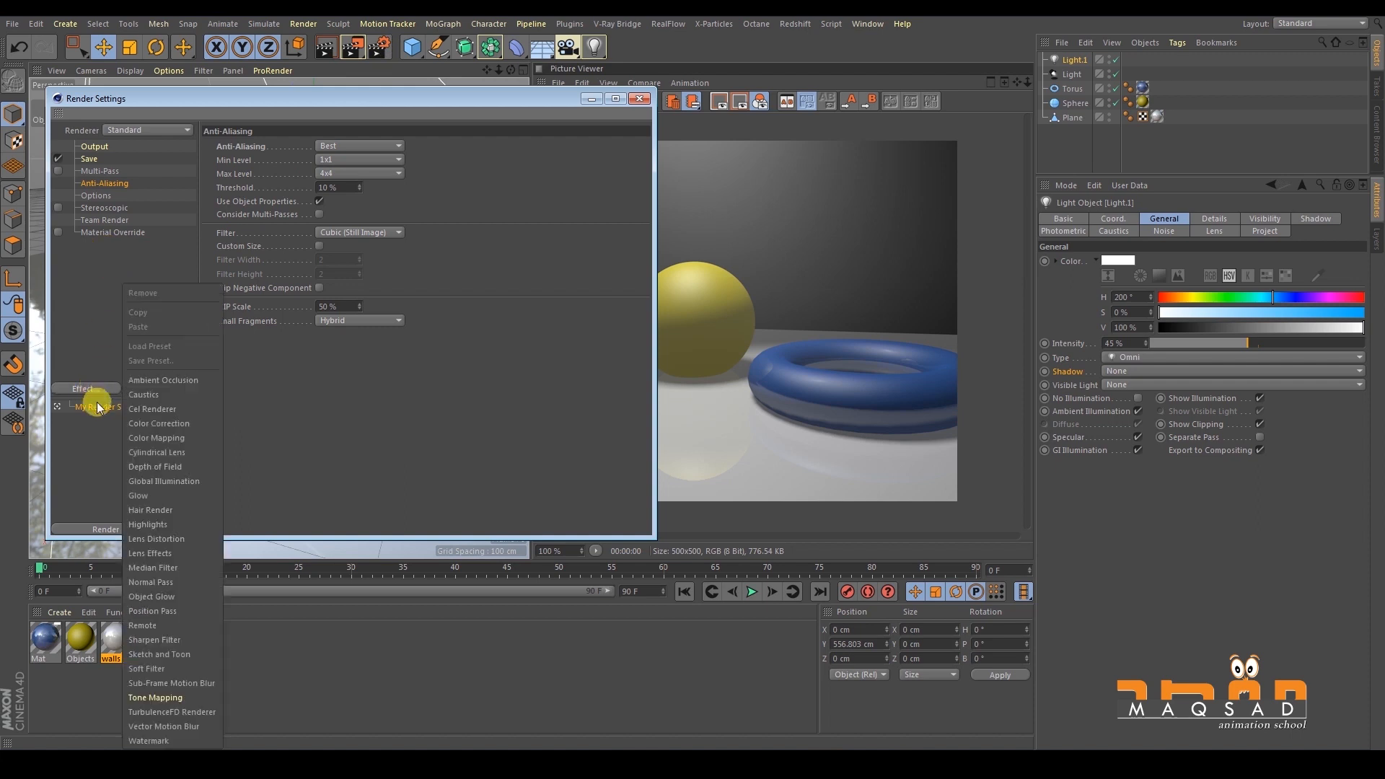
left_click(129, 386)
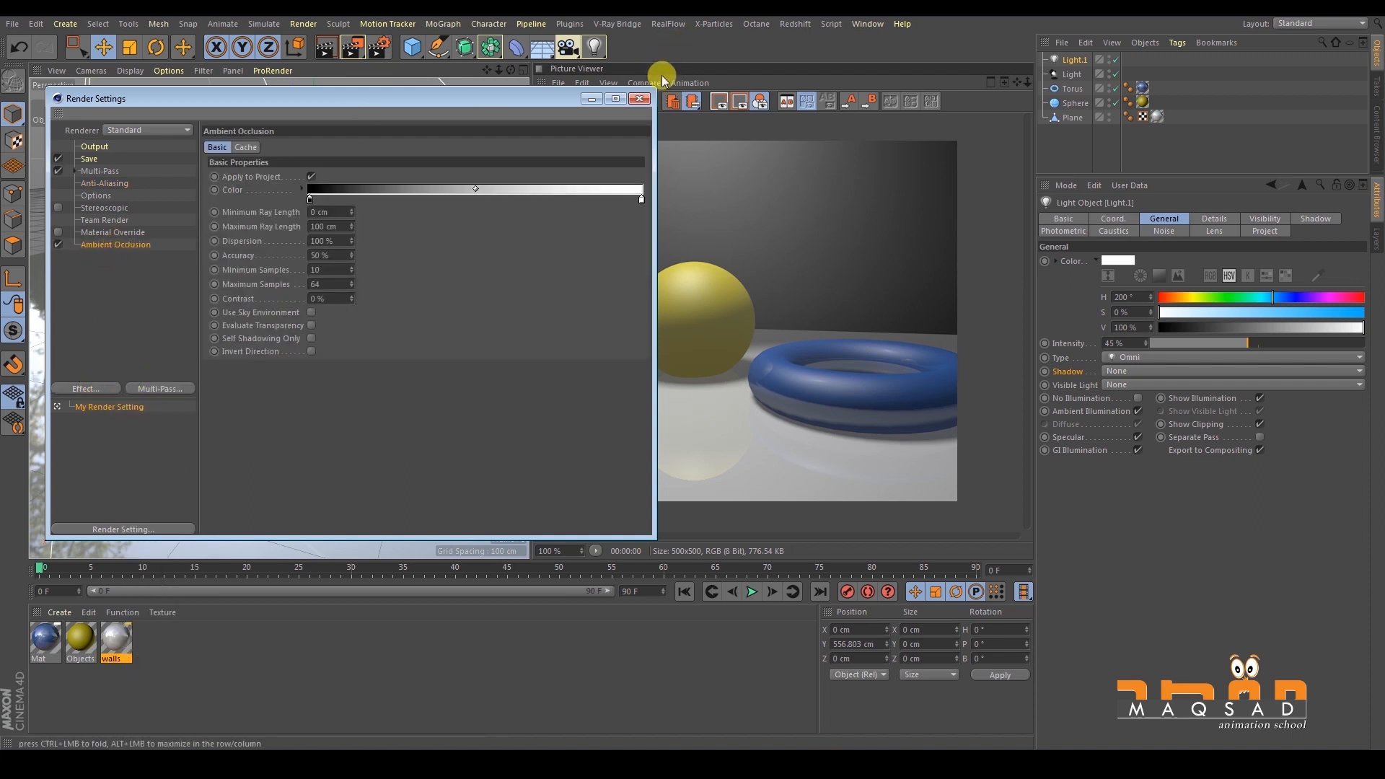
left_click(640, 98)
left_click(353, 47)
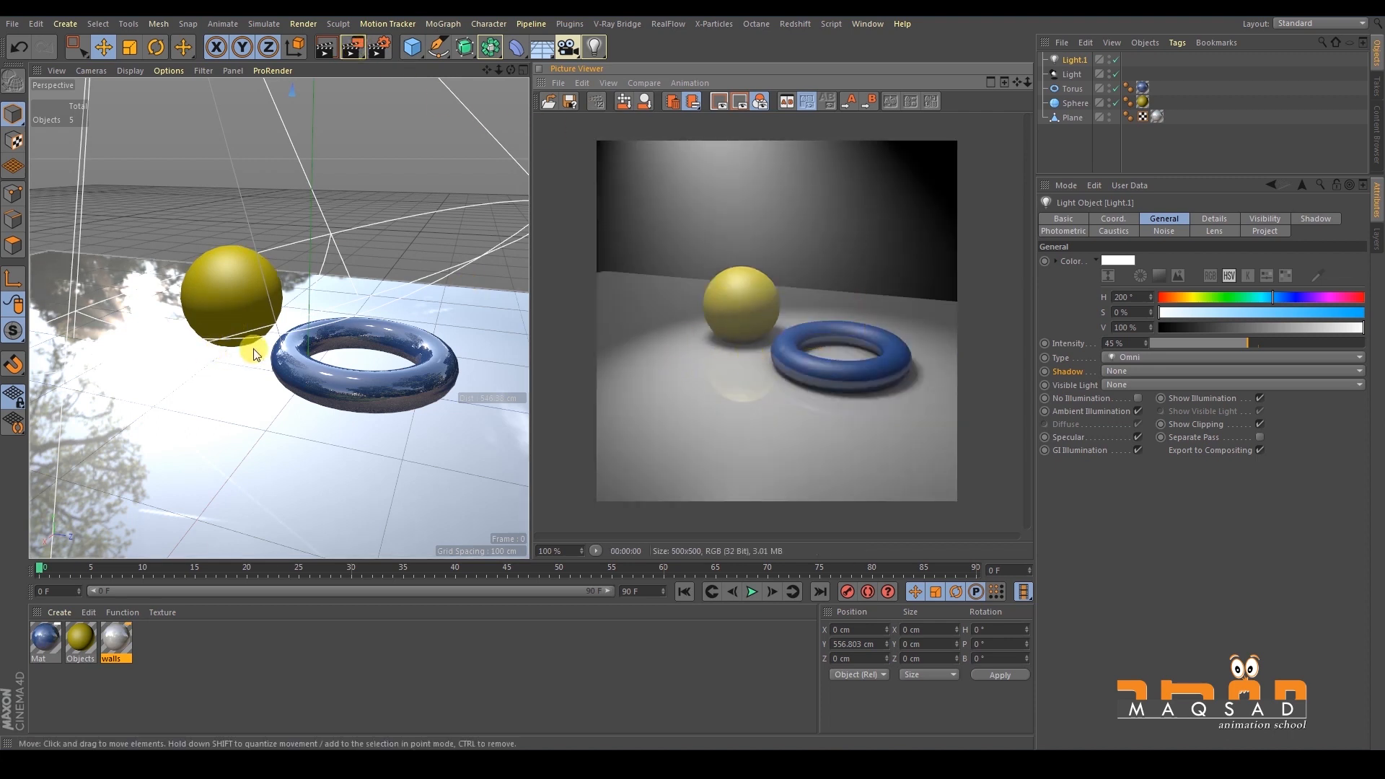
Render a close-up of the sphere to examine the contact shadow beneath it.
left_click_drag(192, 355, 201, 328, "alt")
right_click_drag(208, 364, 244, 368, "alt")
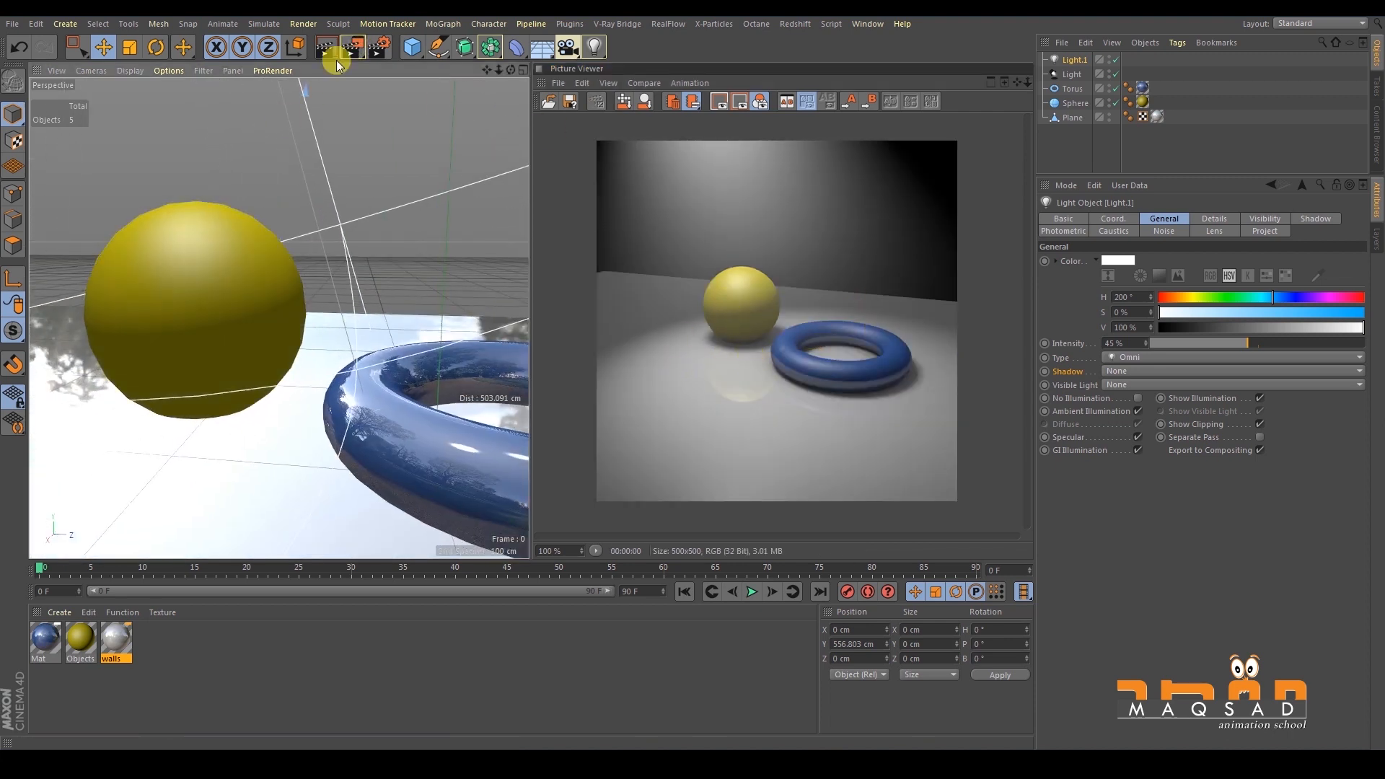
left_click(353, 47)
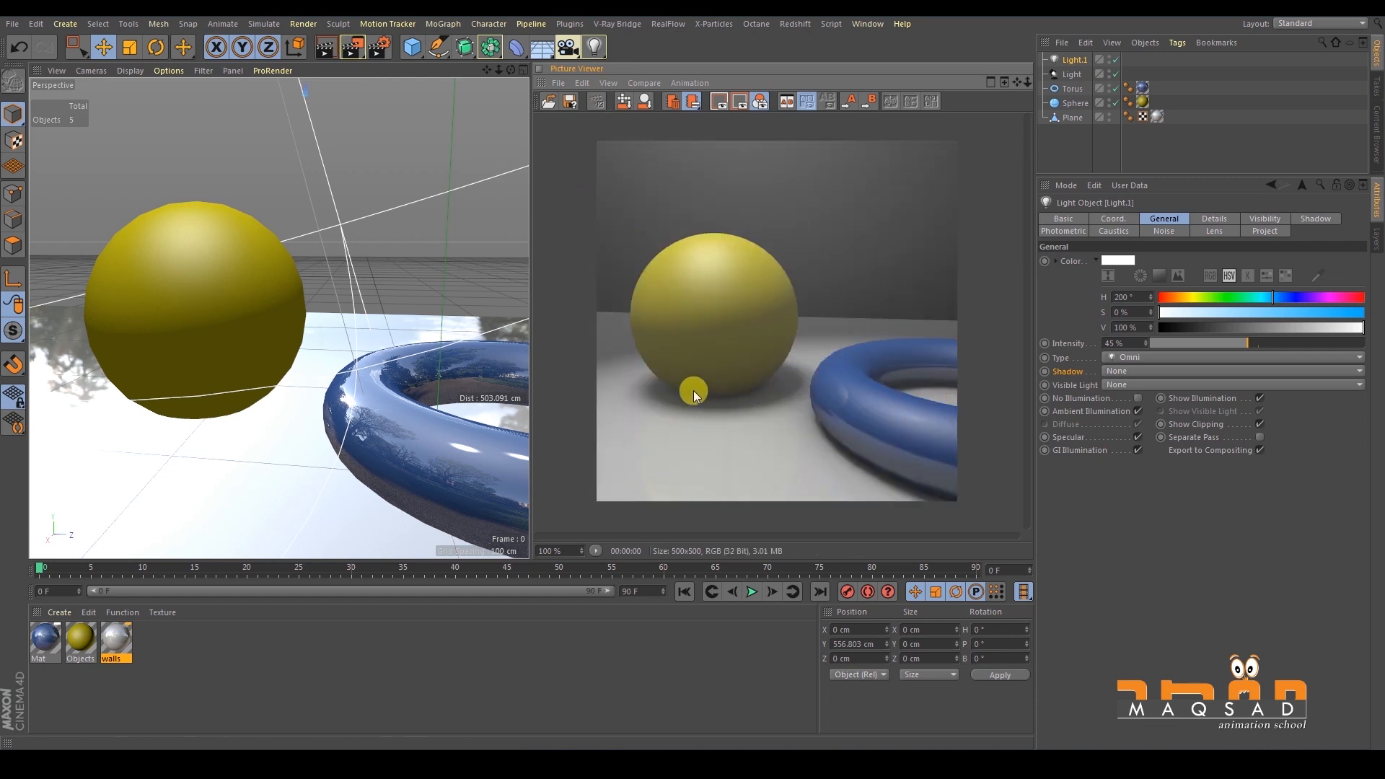
Disable the Ambient Occlusion effect in the render settings and render the same close-up for comparison.
left_click(385, 47)
left_click_drag(645, 186, 531, 173)
left_click(58, 244)
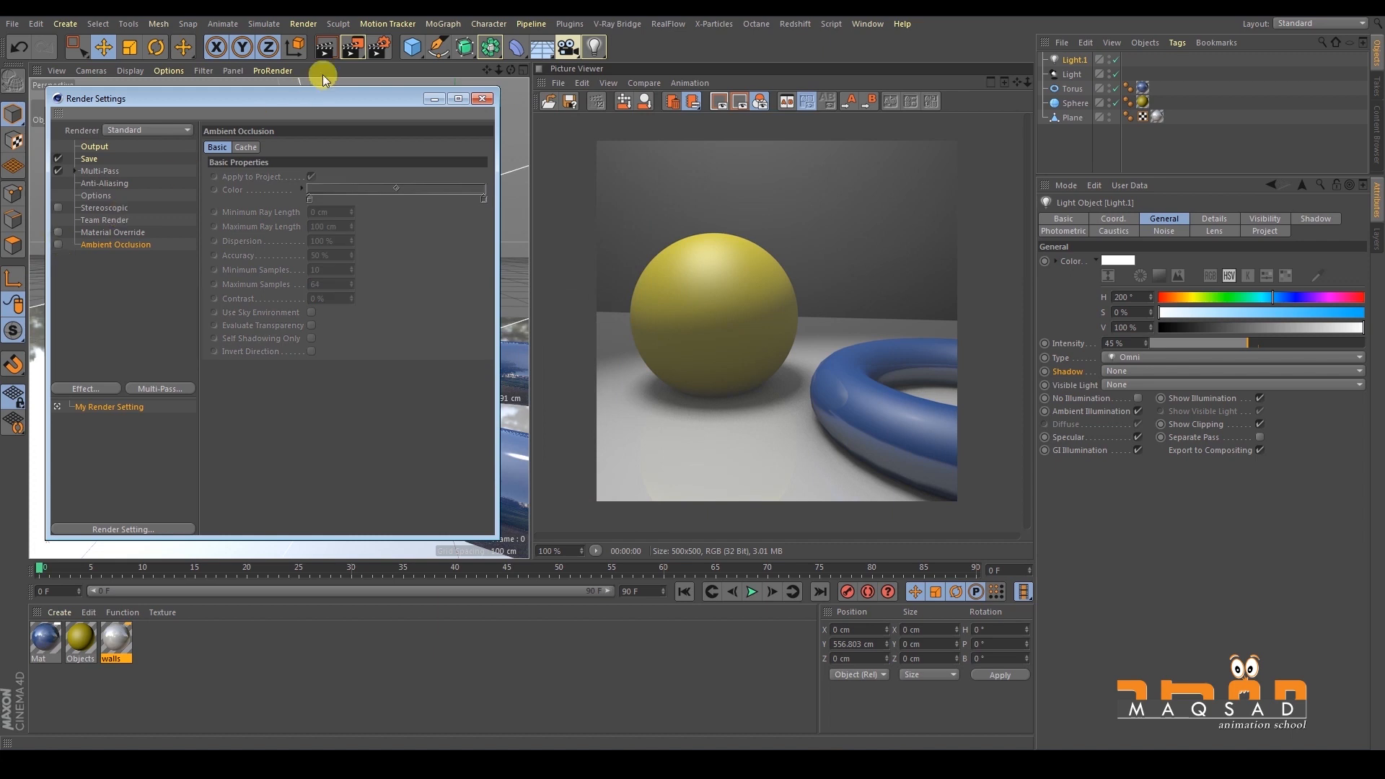
left_click(353, 47)
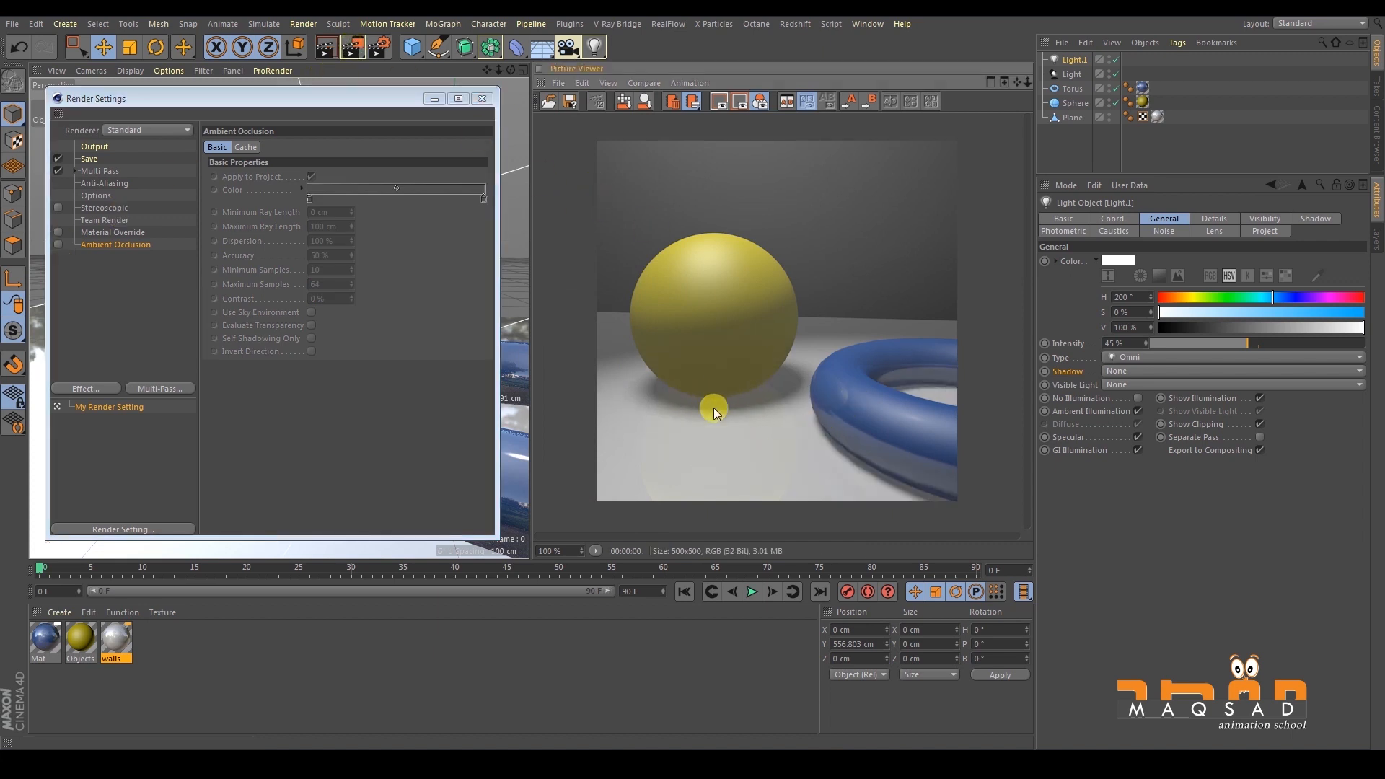
Enable Ambient Occlusion again, render the close-up and close the render settings.
left_click(58, 244)
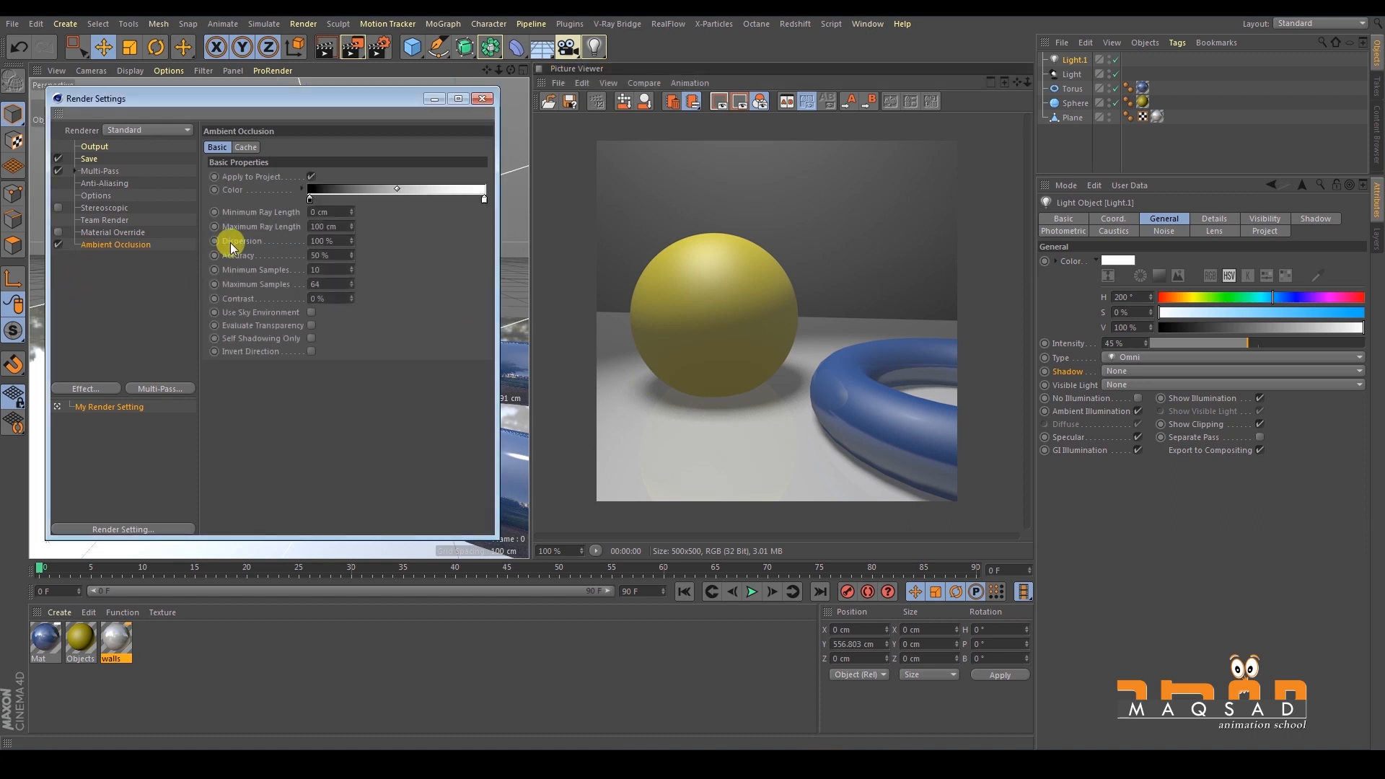
left_click(344, 49)
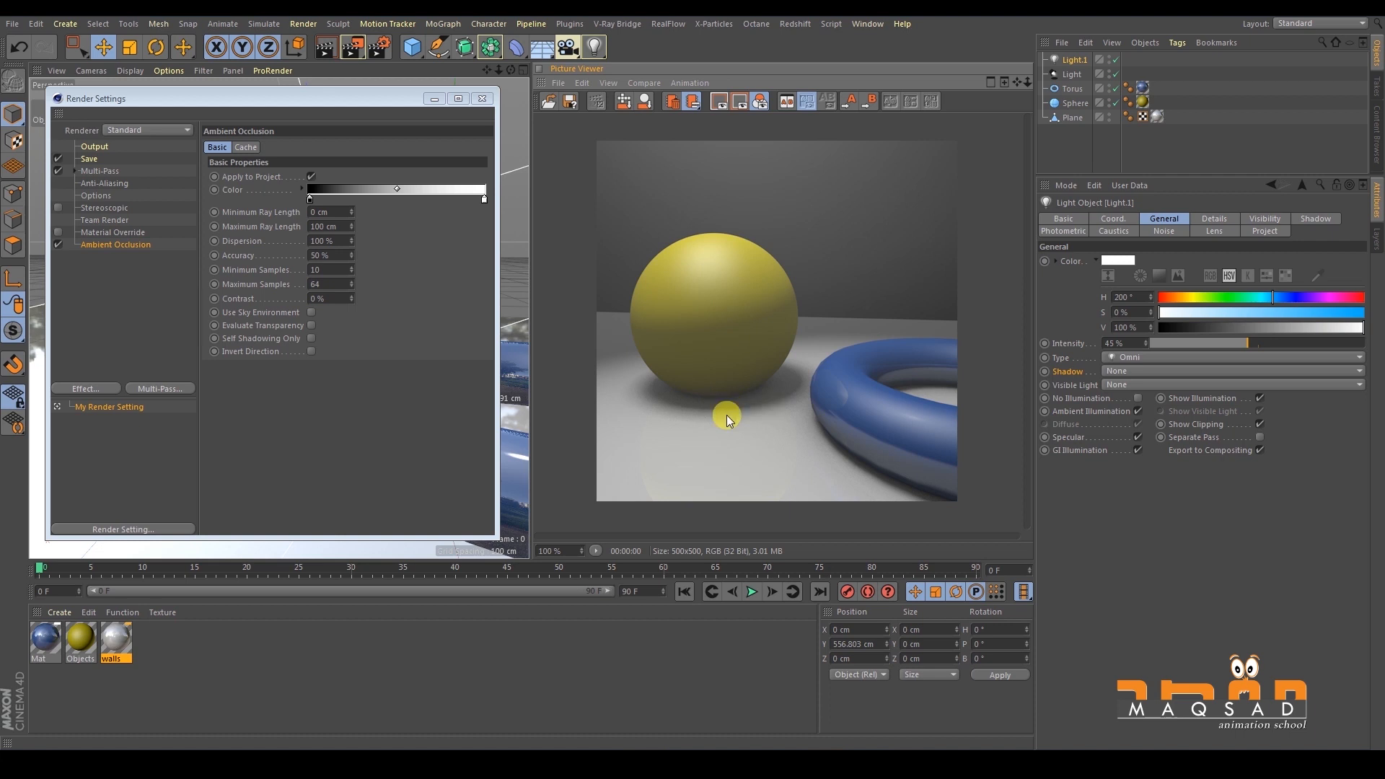
left_click(482, 98)
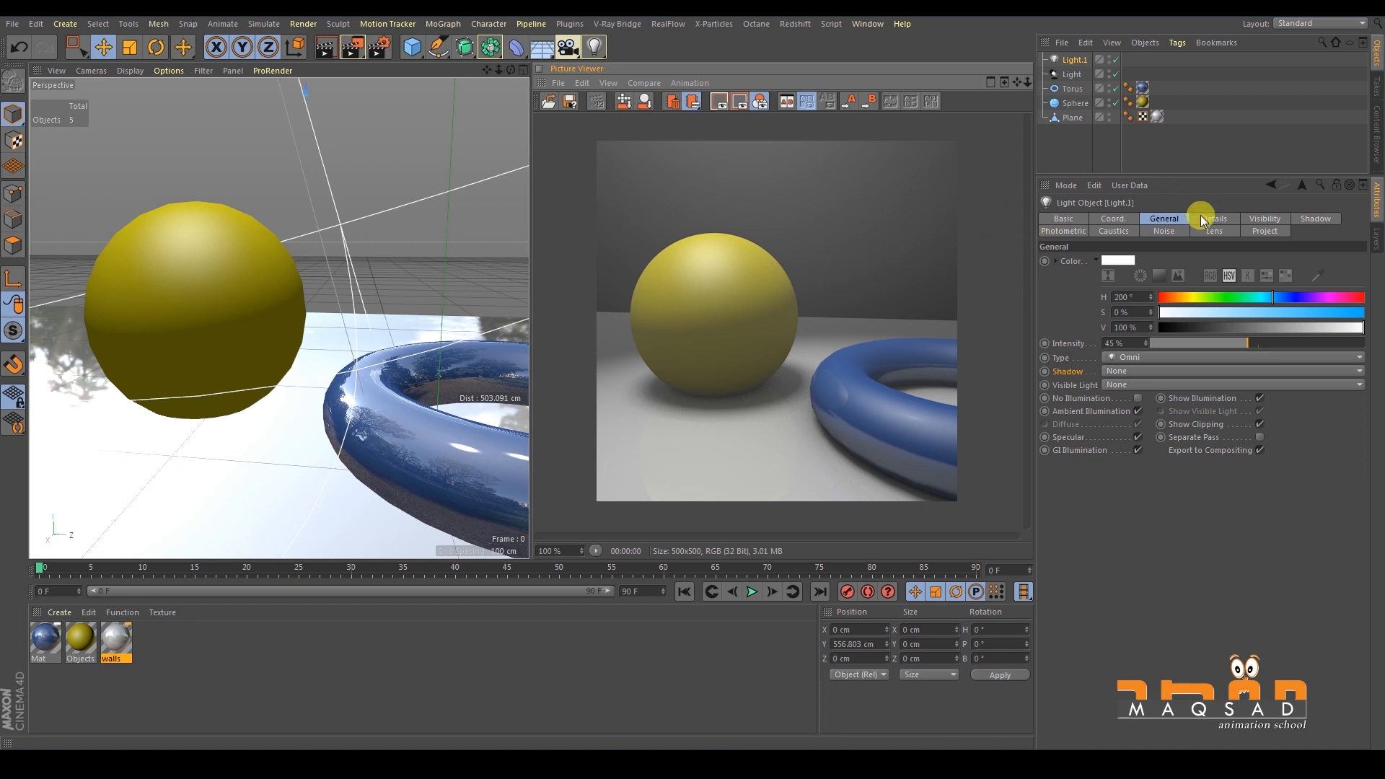
Add an infinite light while the existing spot and omni lights are still in the scene.
scroll(349, 252, "down", 2)
scroll(349, 253, "down", 6)
middle_click_drag(349, 252, 310, 360, "alt")
scroll(297, 294, "up", 1)
scroll(297, 295, "down", 1)
middle_click_drag(297, 294, 244, 309, "alt")
left_click(587, 45)
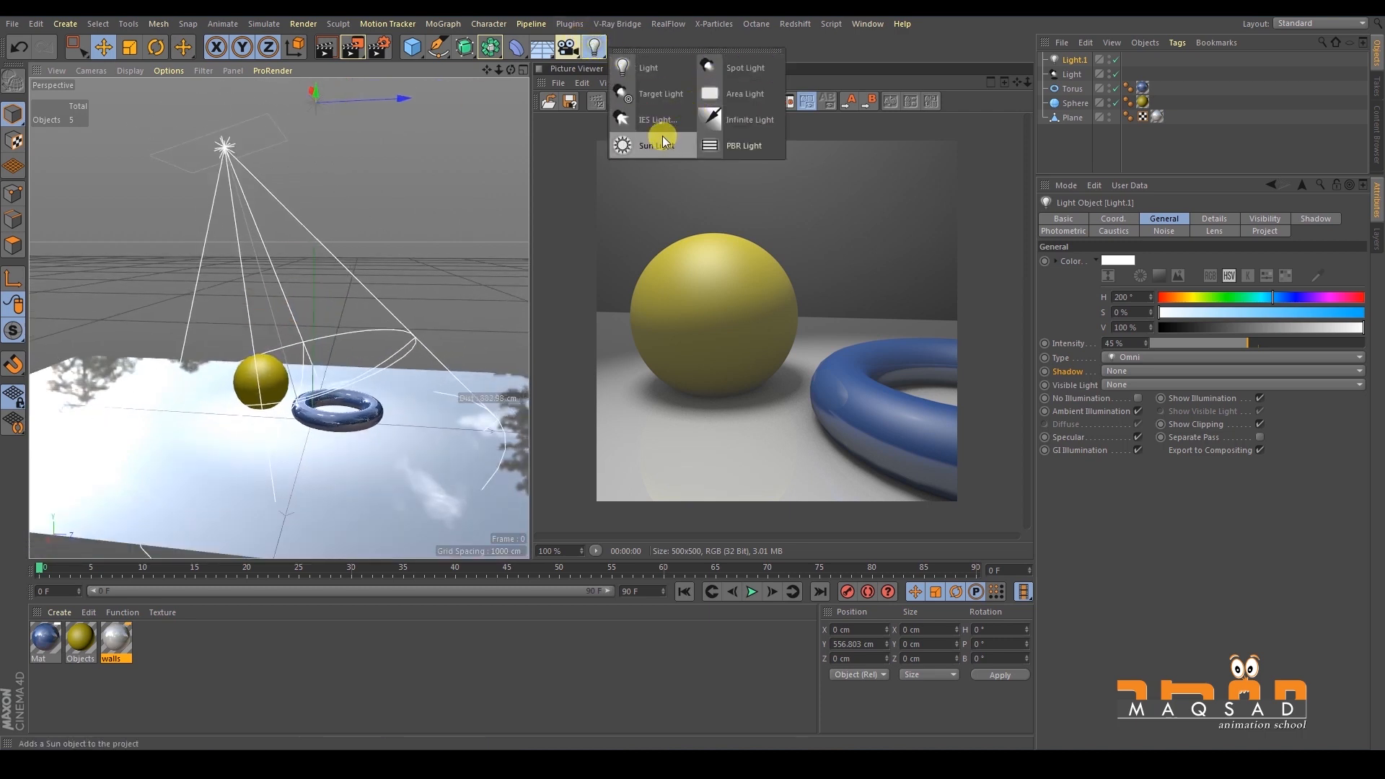
left_click(716, 121)
right_click_drag(435, 261, 328, 281, "alt")
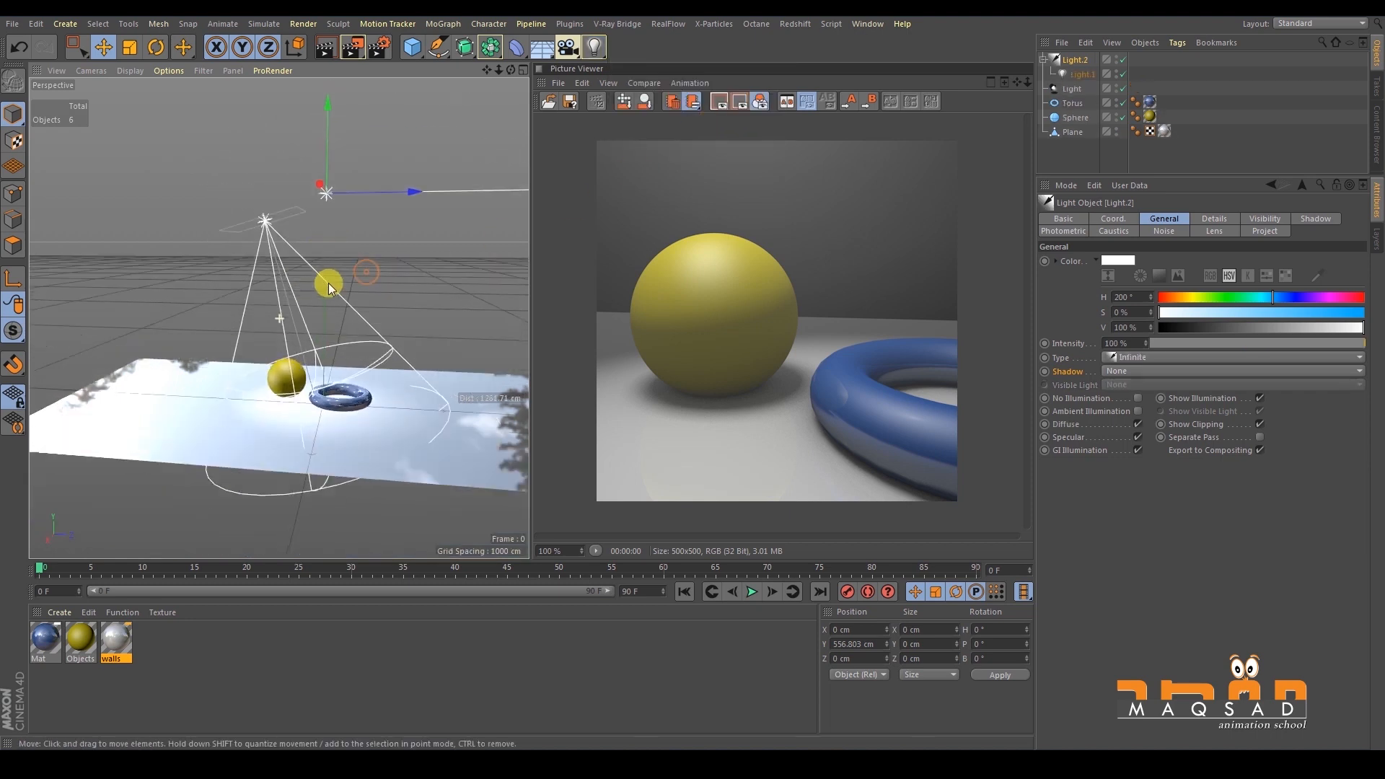
Delete all the lights from the scene, leaving only the torus, sphere and plane.
left_click(1076, 76)
key("Delete")
left_click(1067, 58, "shift")
key("Delete")
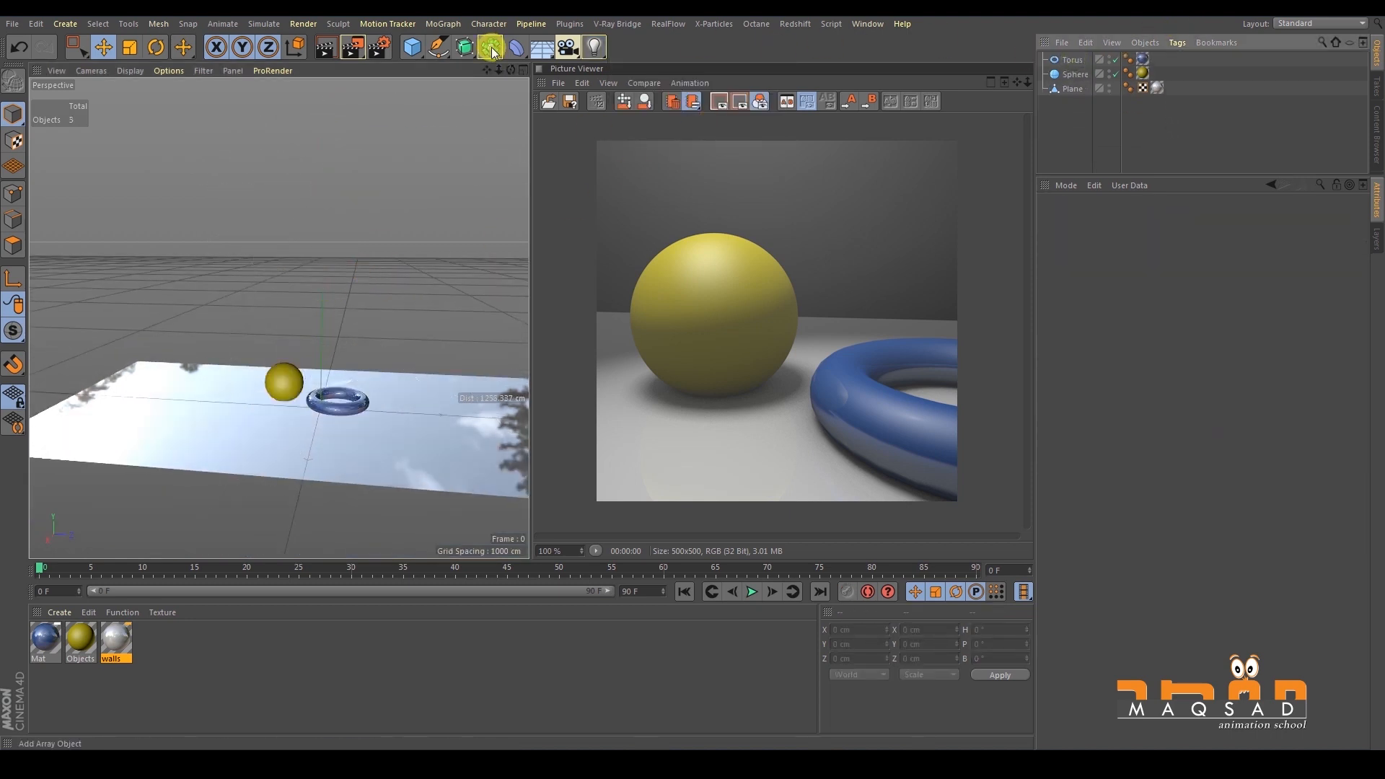
Add an infinite light, raise it to about 491 cm in Y and tilt it to about -54° pitch toward the objects.
left_click(593, 50)
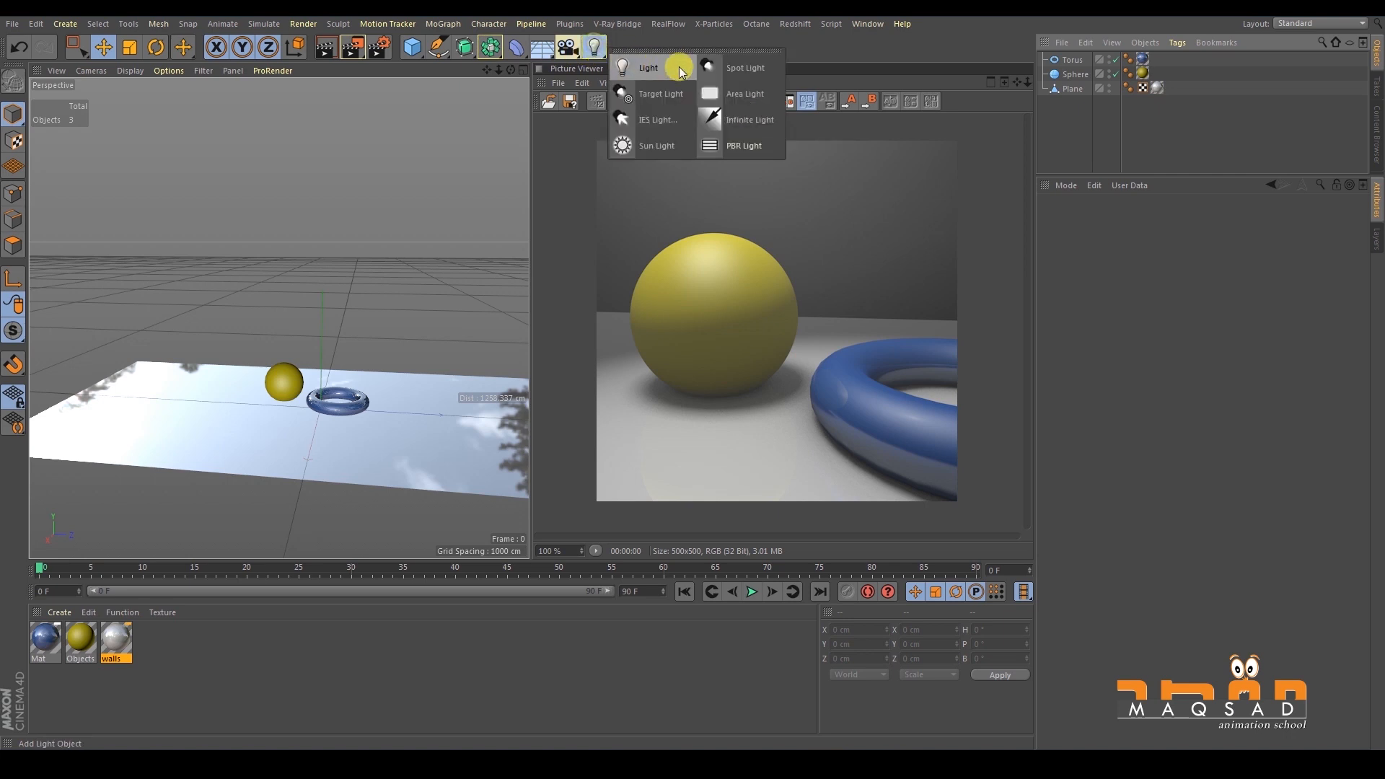
left_click(741, 111)
left_click_drag(323, 345, 310, 159)
key("r")
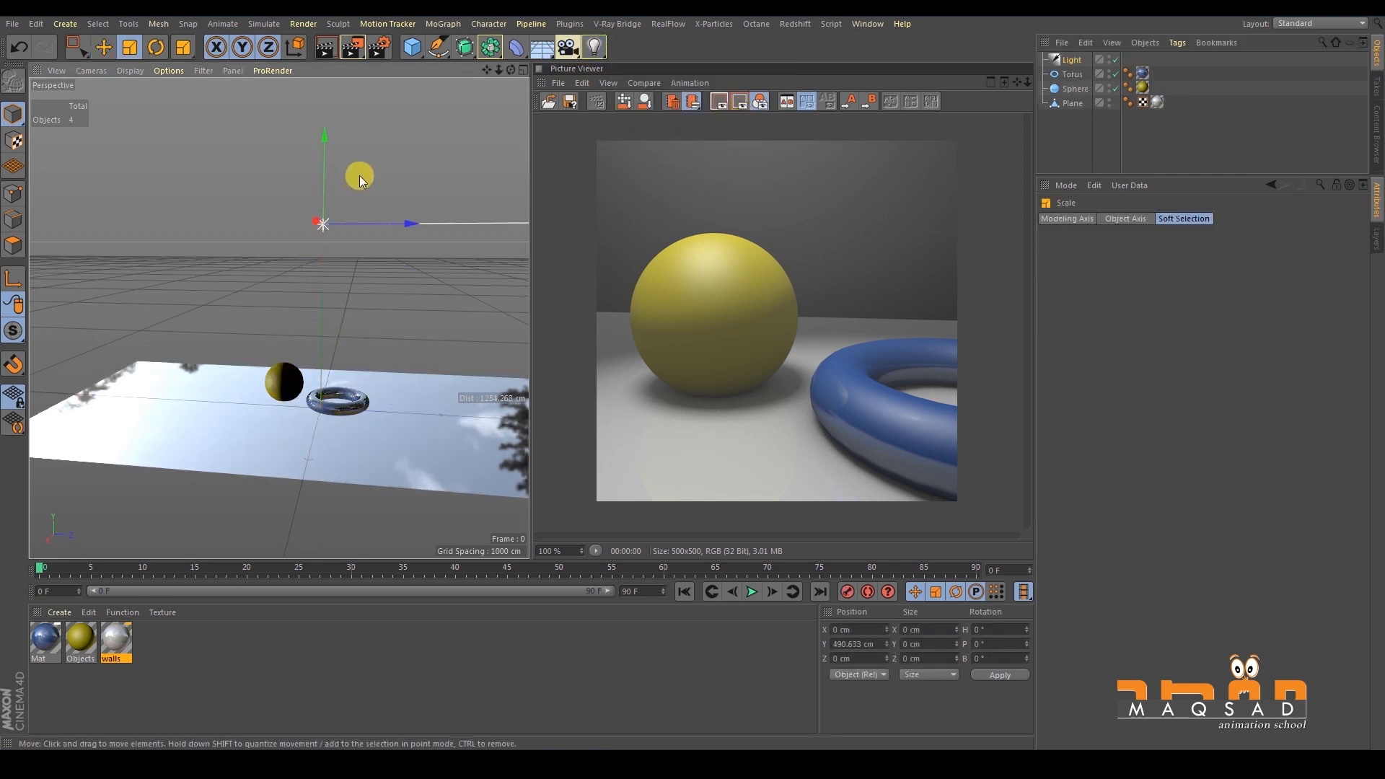
left_click_drag(373, 192, 317, 215)
Pull the infinite light back along its own axis to about 625 cm in Y and render.
key("e")
left_click_drag(305, 334, 211, 248)
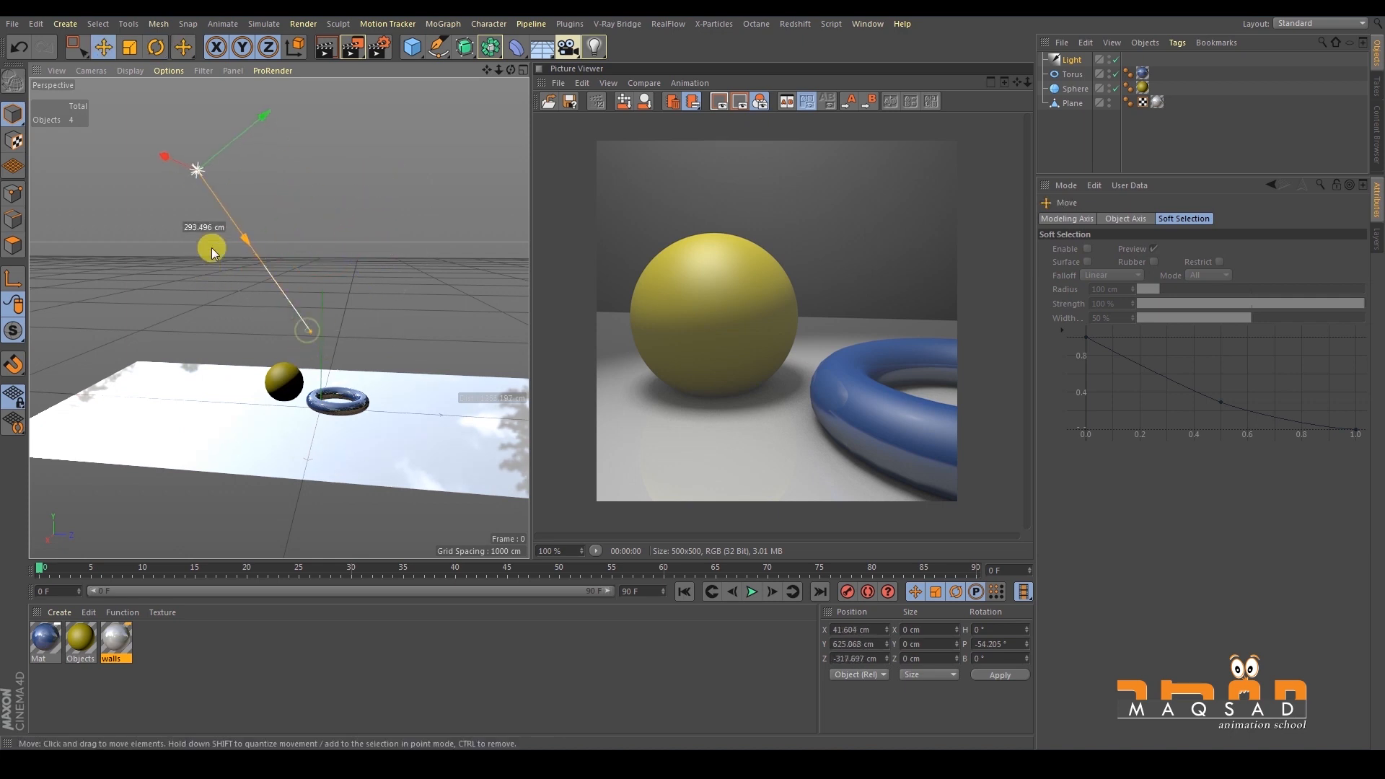
left_click(355, 48)
scroll(370, 217, "up", 3)
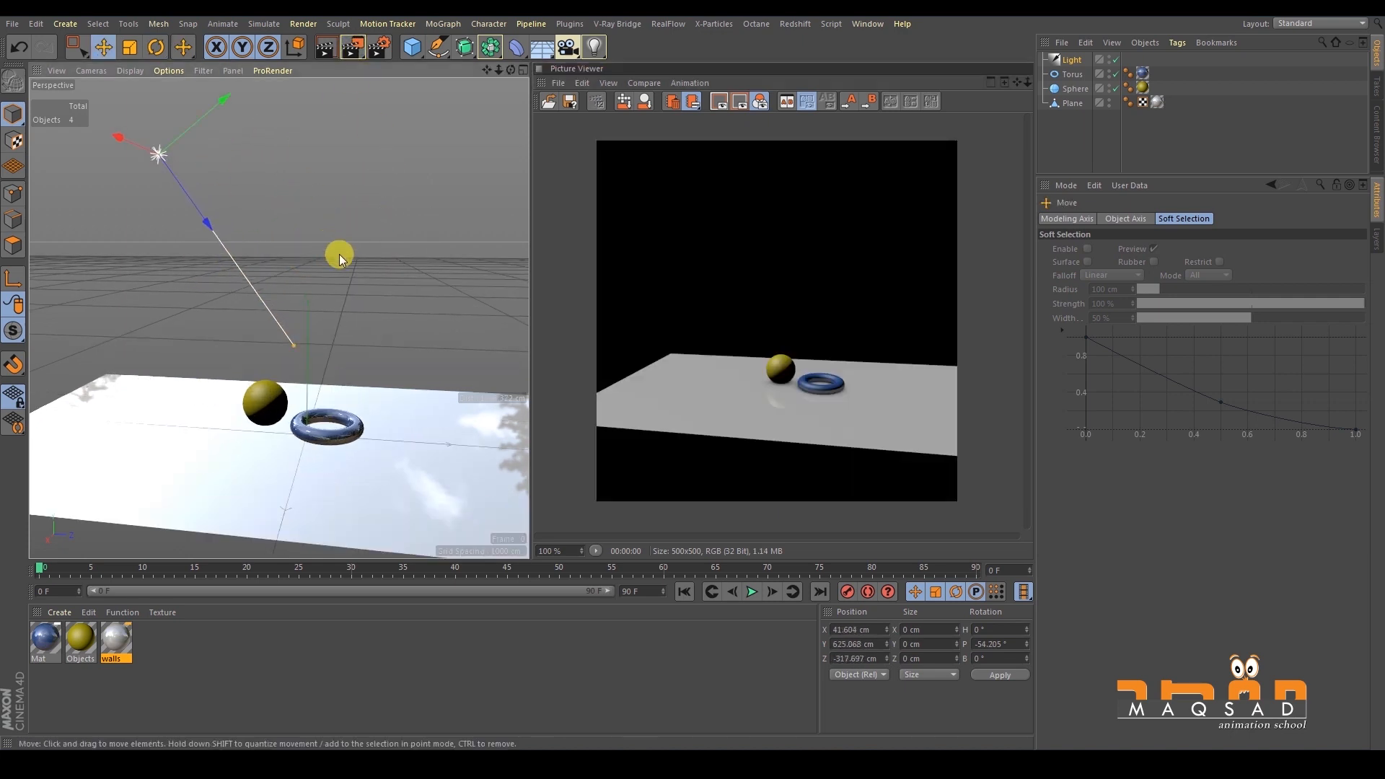
Pull the infinite light farther back along its axis to about 766 cm in Y and render again.
left_click_drag(240, 268, 210, 78)
left_click(354, 47)
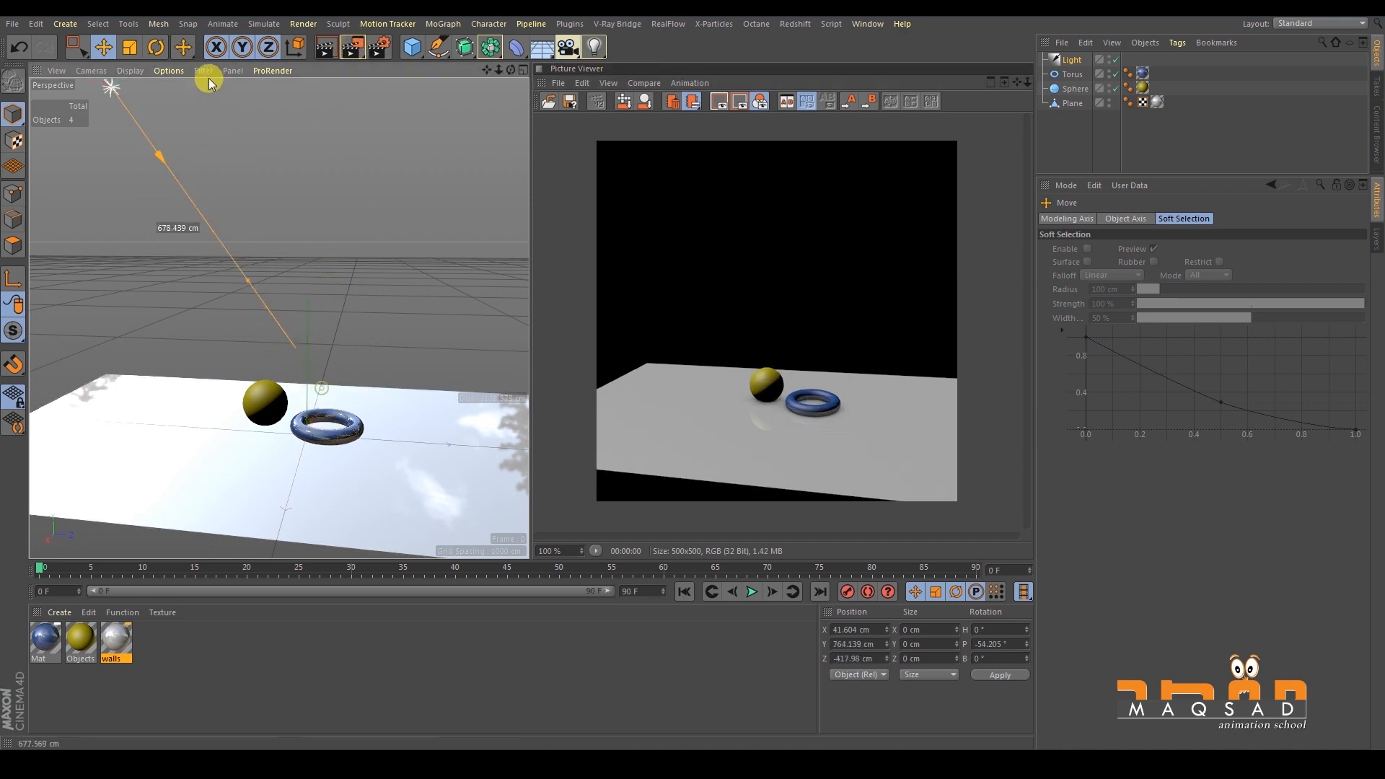
left_click(356, 46)
scroll(392, 222, "down", 2)
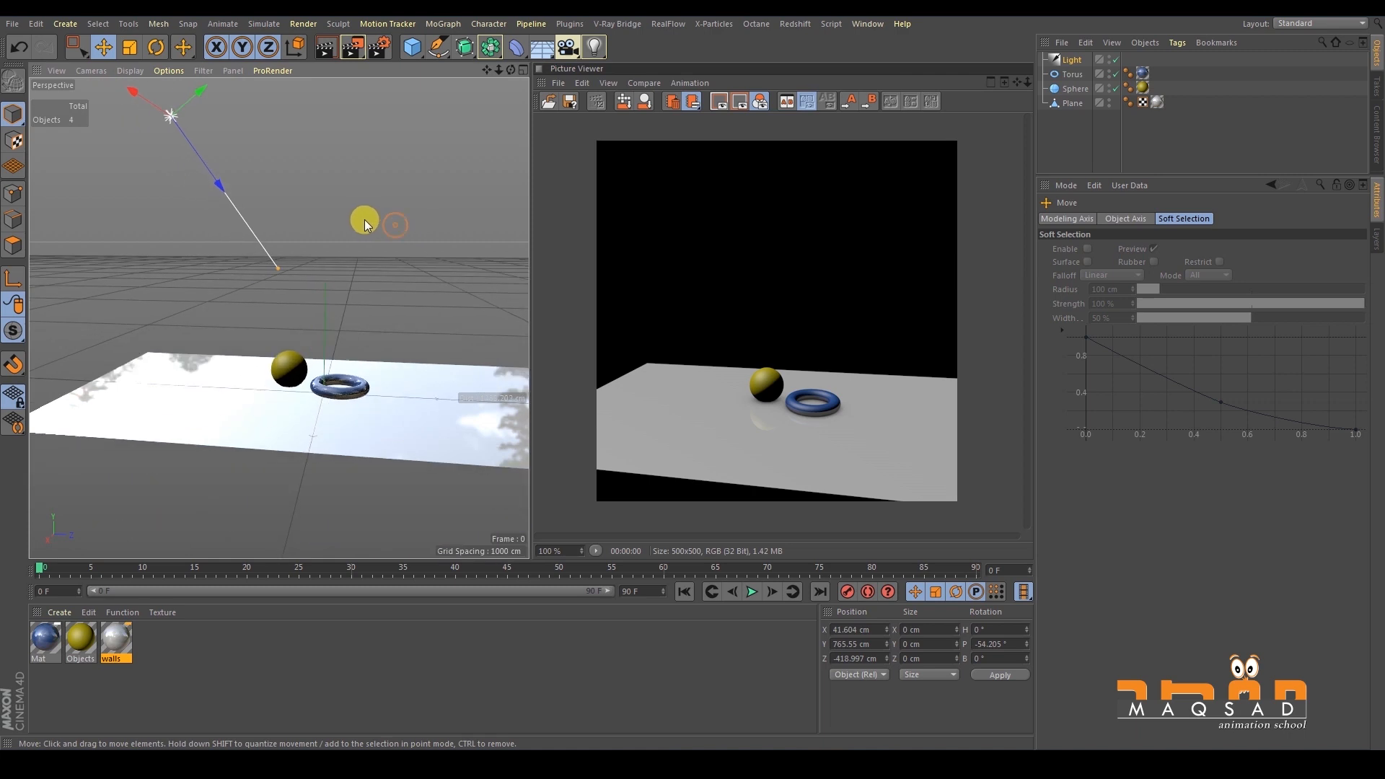
middle_click_drag(365, 221, 368, 252, "alt")
left_click(364, 49)
Set the infinite light's shadow type to Area and render the scene.
left_click_drag(389, 151, 364, 205, "alt")
left_click(1071, 59)
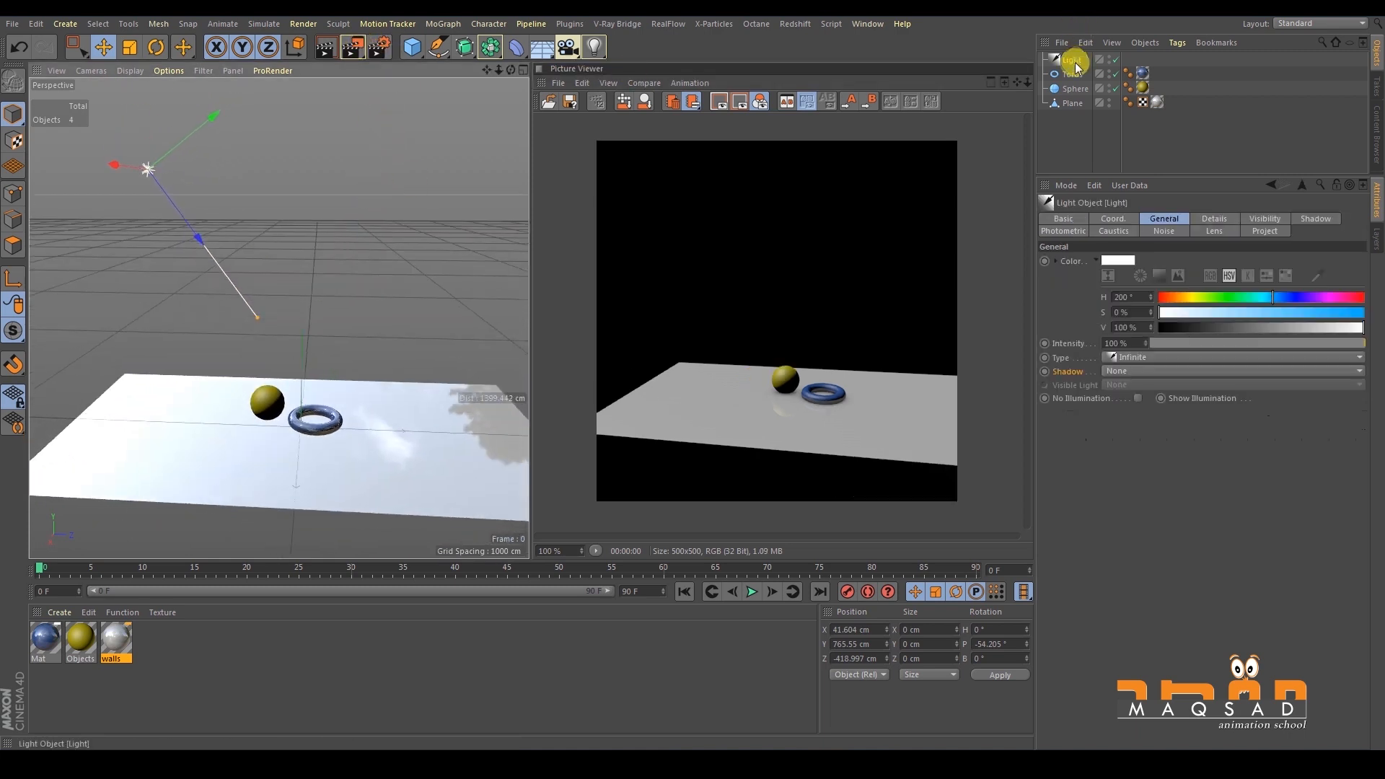
left_click(1126, 370)
left_click(1131, 421)
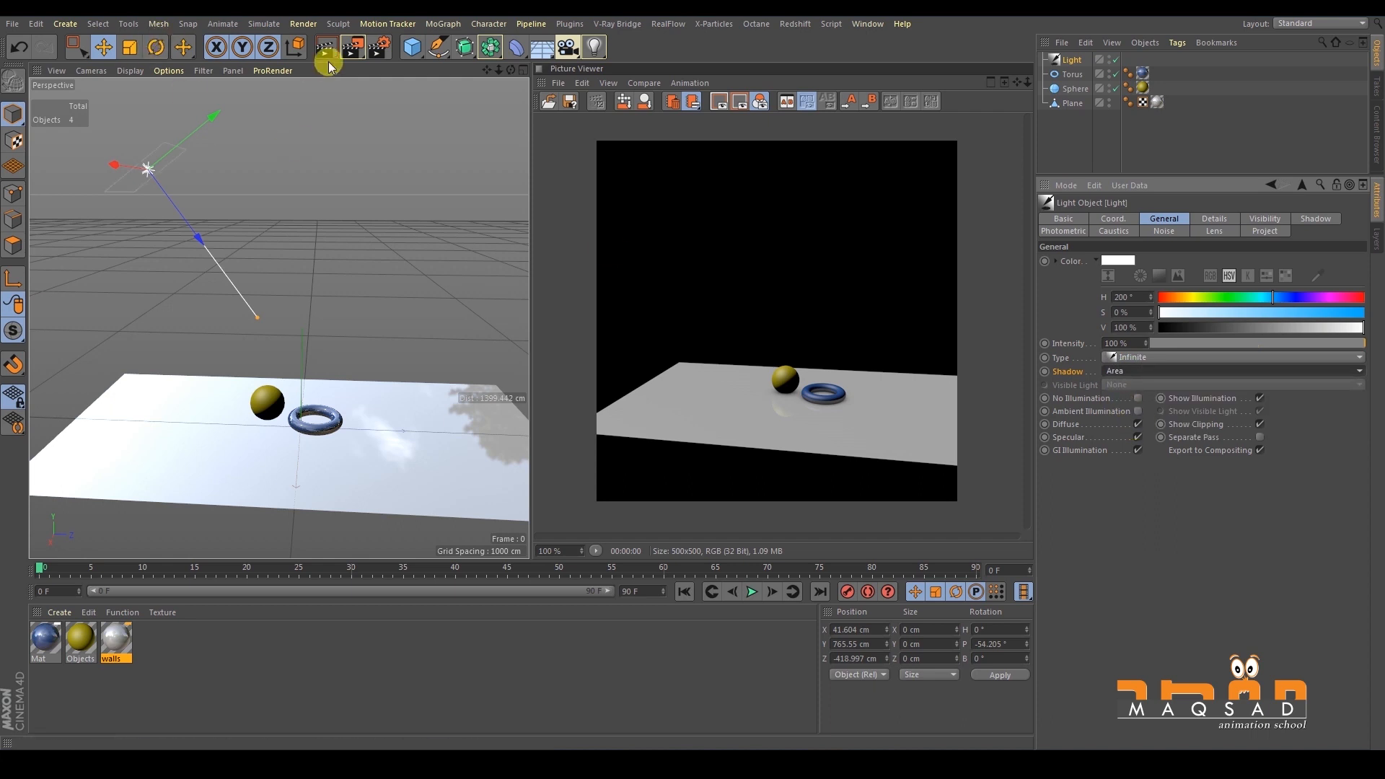
left_click(352, 47)
Replace the infinite light with a Physical Sky object and render the scene.
middle_click_drag(259, 220, 286, 255, "alt")
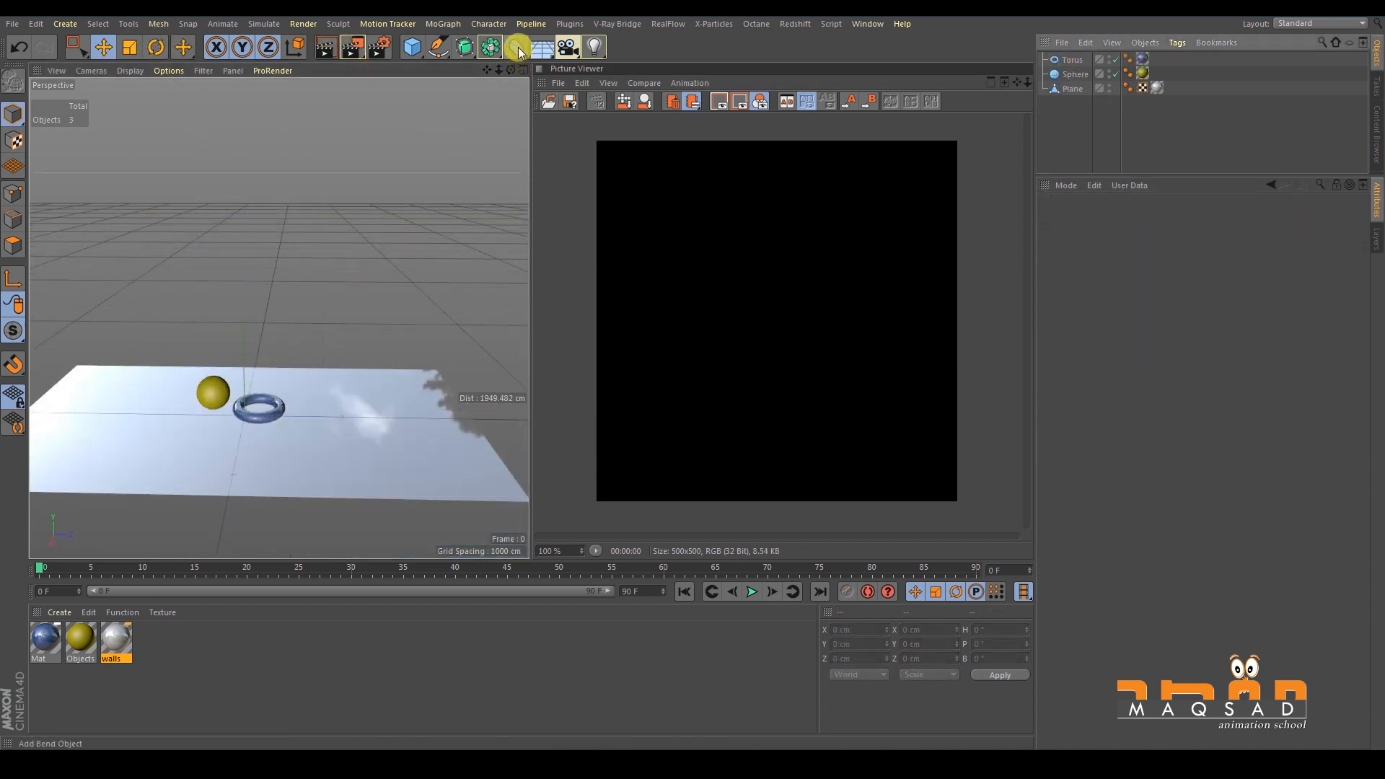
left_click(540, 49)
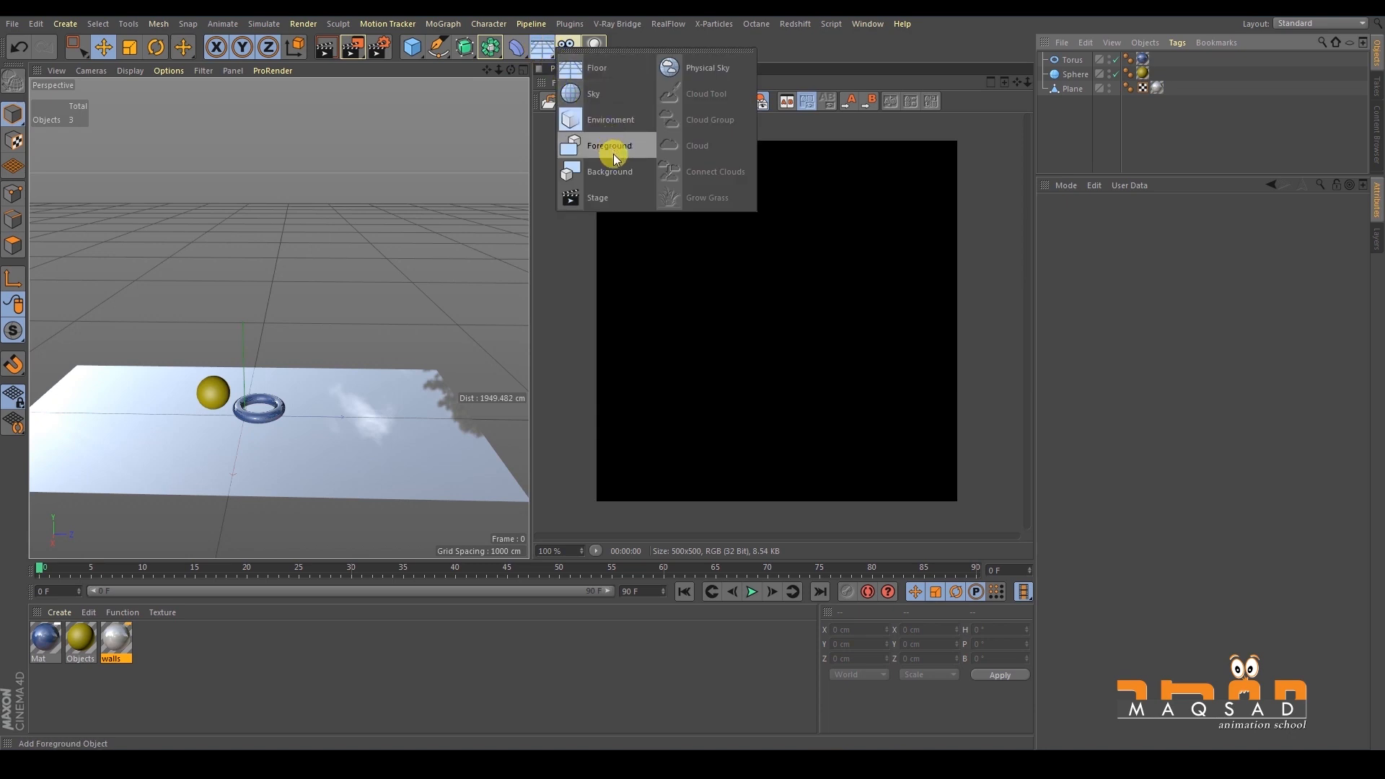
left_click(692, 69)
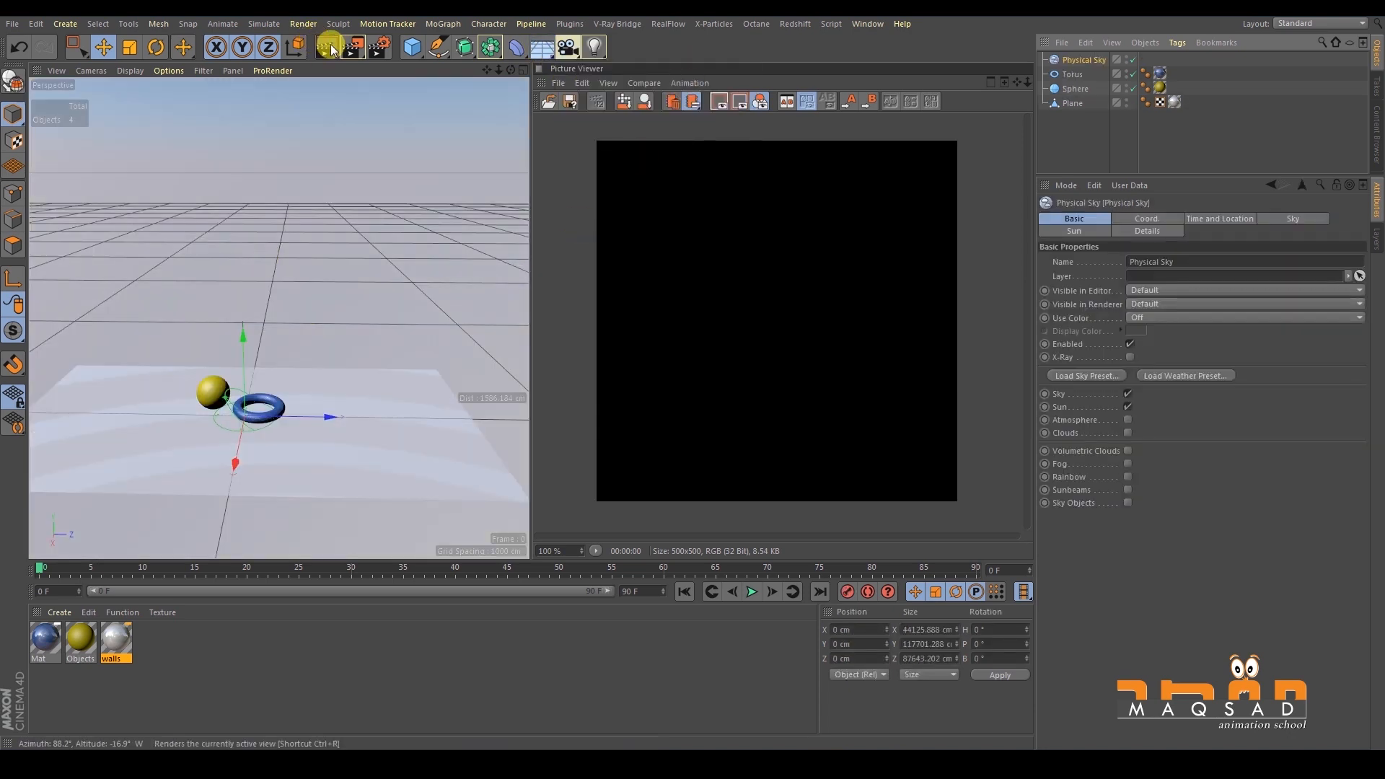
key("shift+r")
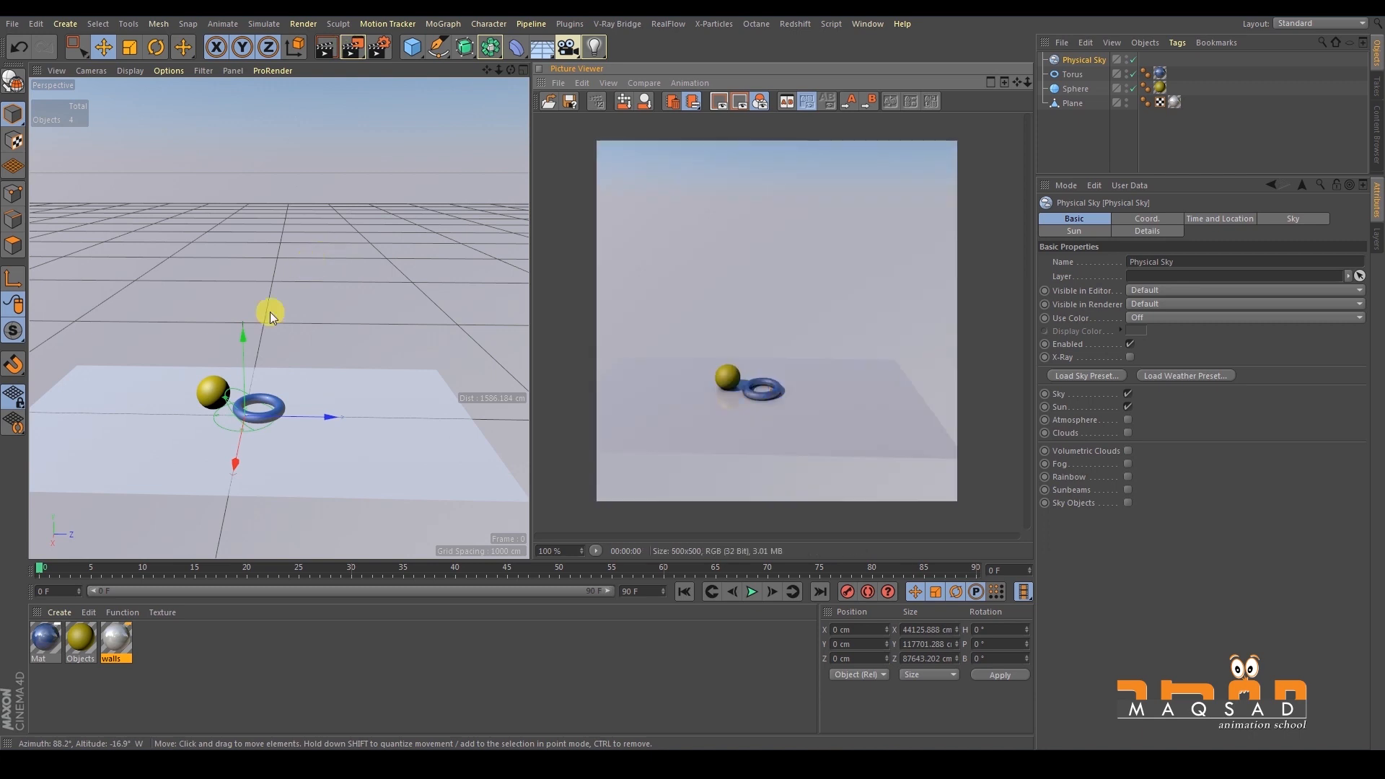
Frame the sphere and torus up close from a lower angle and render them under the physical sky.
scroll(262, 341, "up", 2)
left_click_drag(264, 341, 290, 351, "alt")
scroll(290, 351, "up", 4)
middle_click_drag(290, 350, 314, 245, "alt")
left_click_drag(313, 245, 286, 276, "alt")
left_click(361, 45)
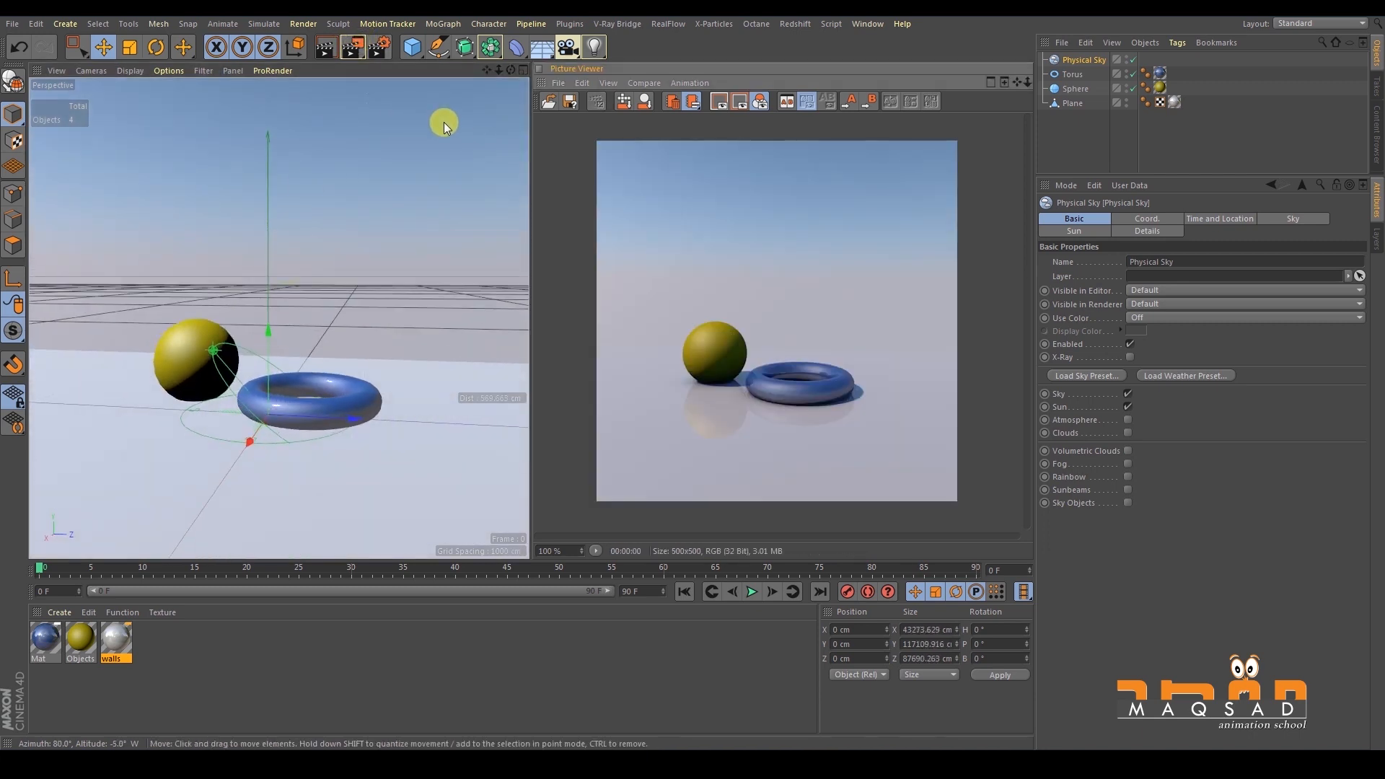
Enable Clouds in the physical sky's basic properties and render.
left_click_drag(339, 260, 408, 247, "alt")
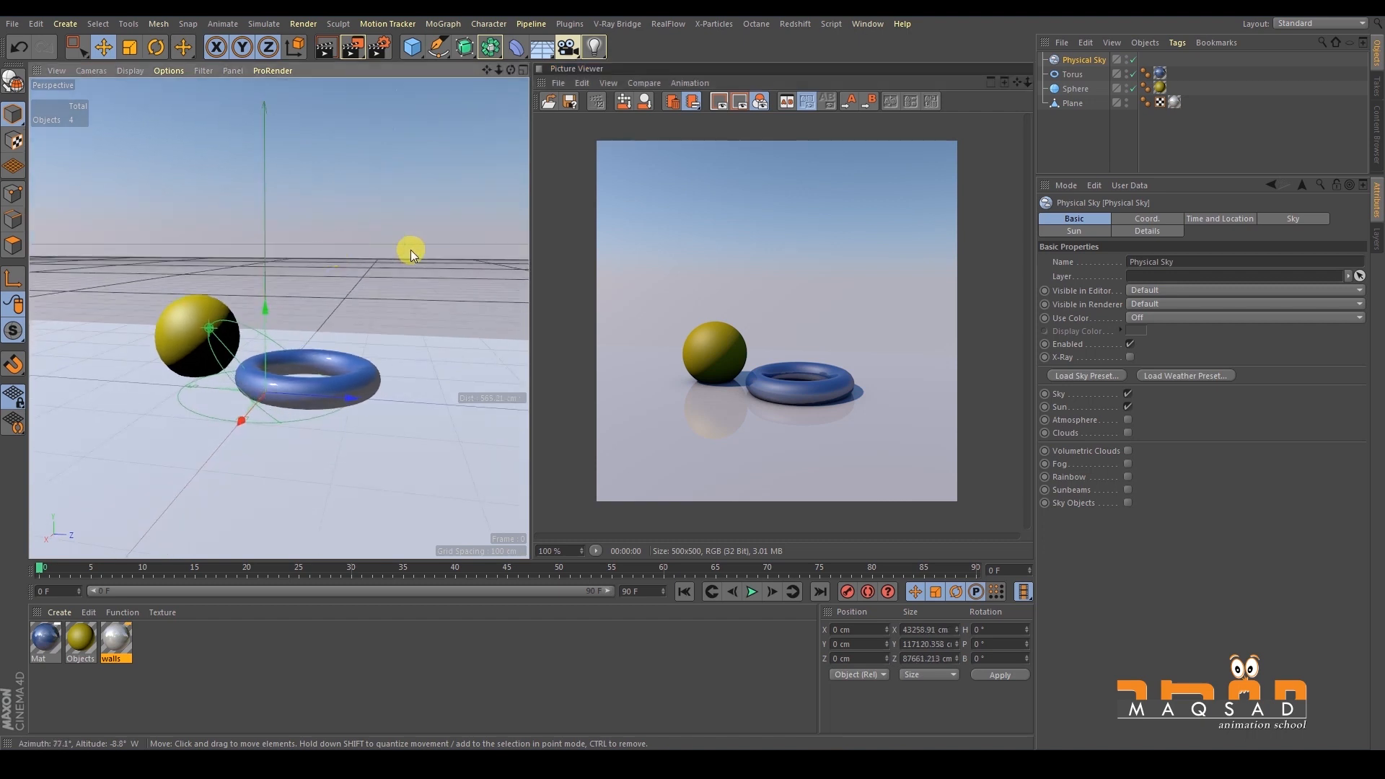
left_click(1128, 218)
left_click(1088, 228)
left_click(1089, 218)
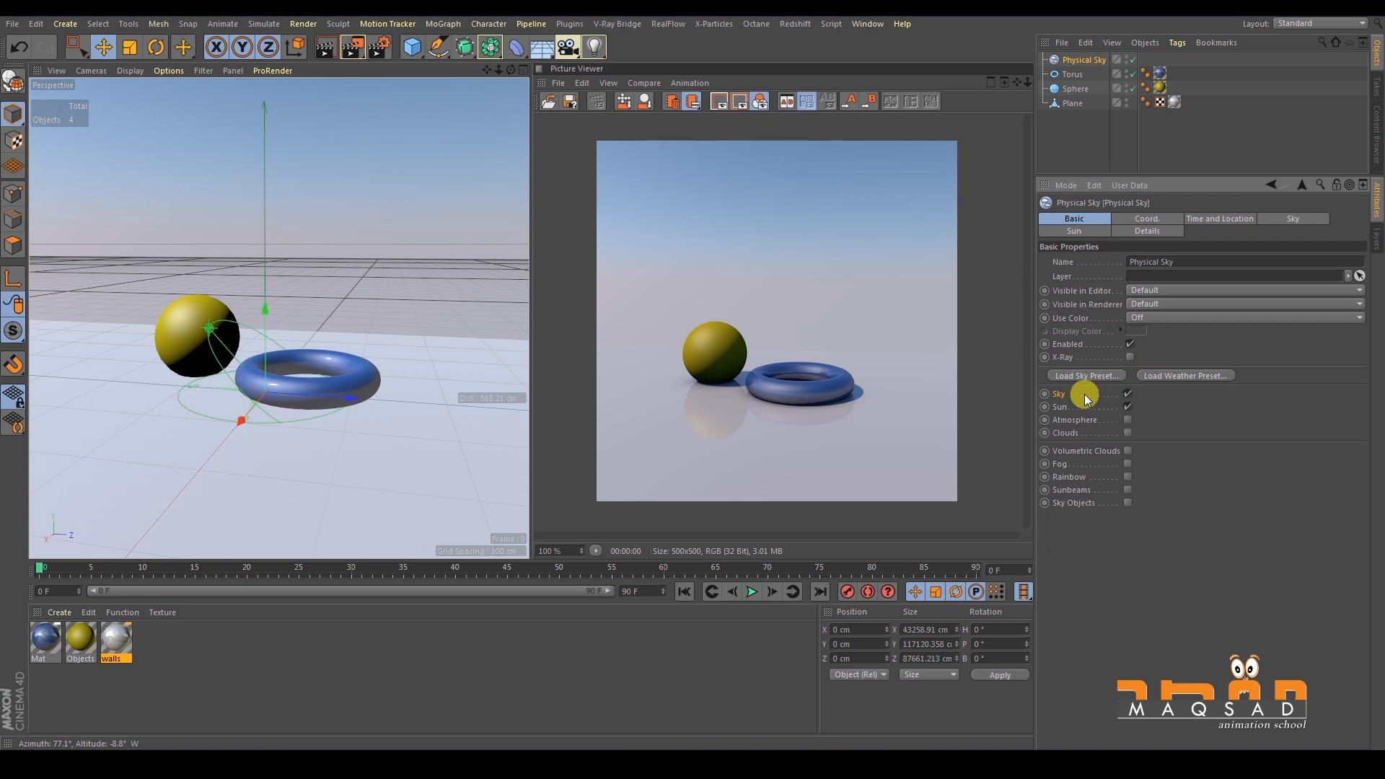
left_click(1127, 432)
left_click(353, 47)
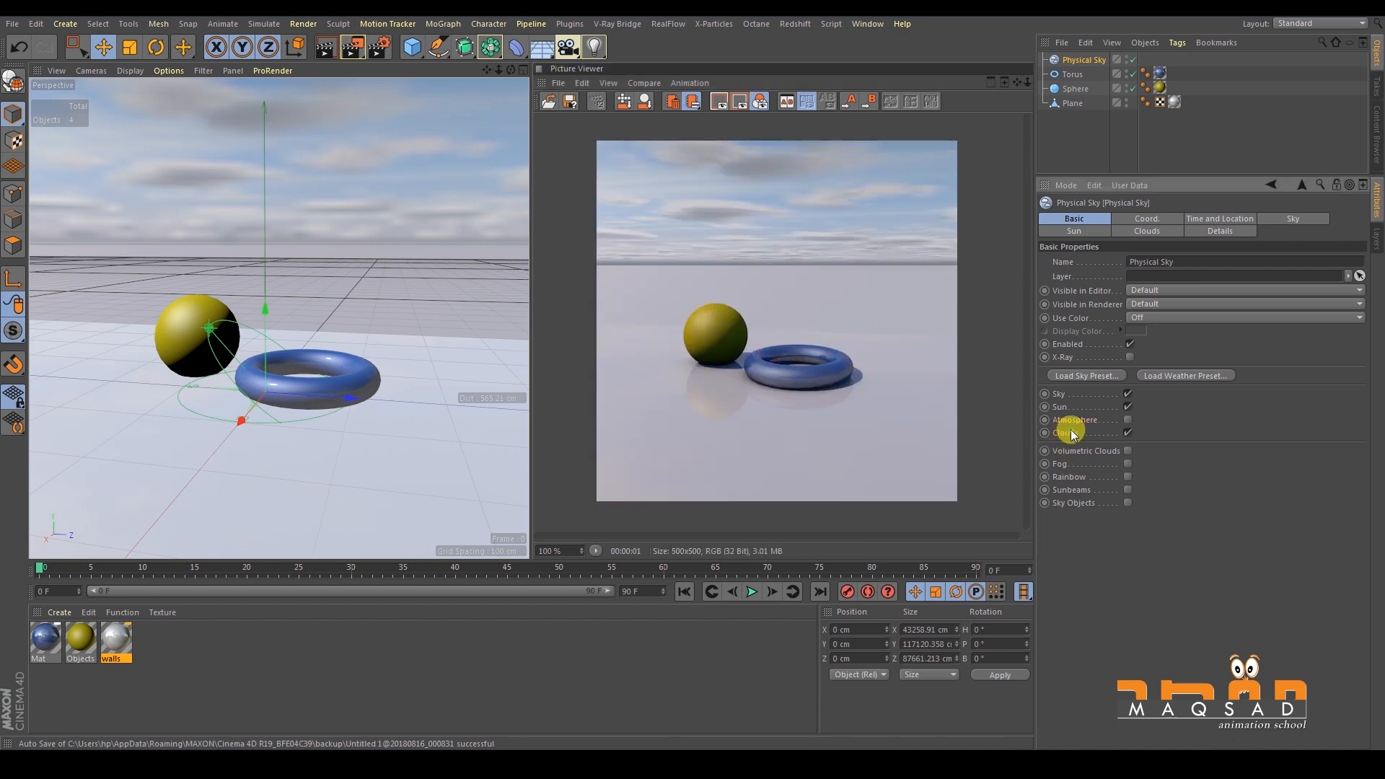
Try the physical sky's Rainbow option with a render, then switch the option off.
left_click(1127, 477)
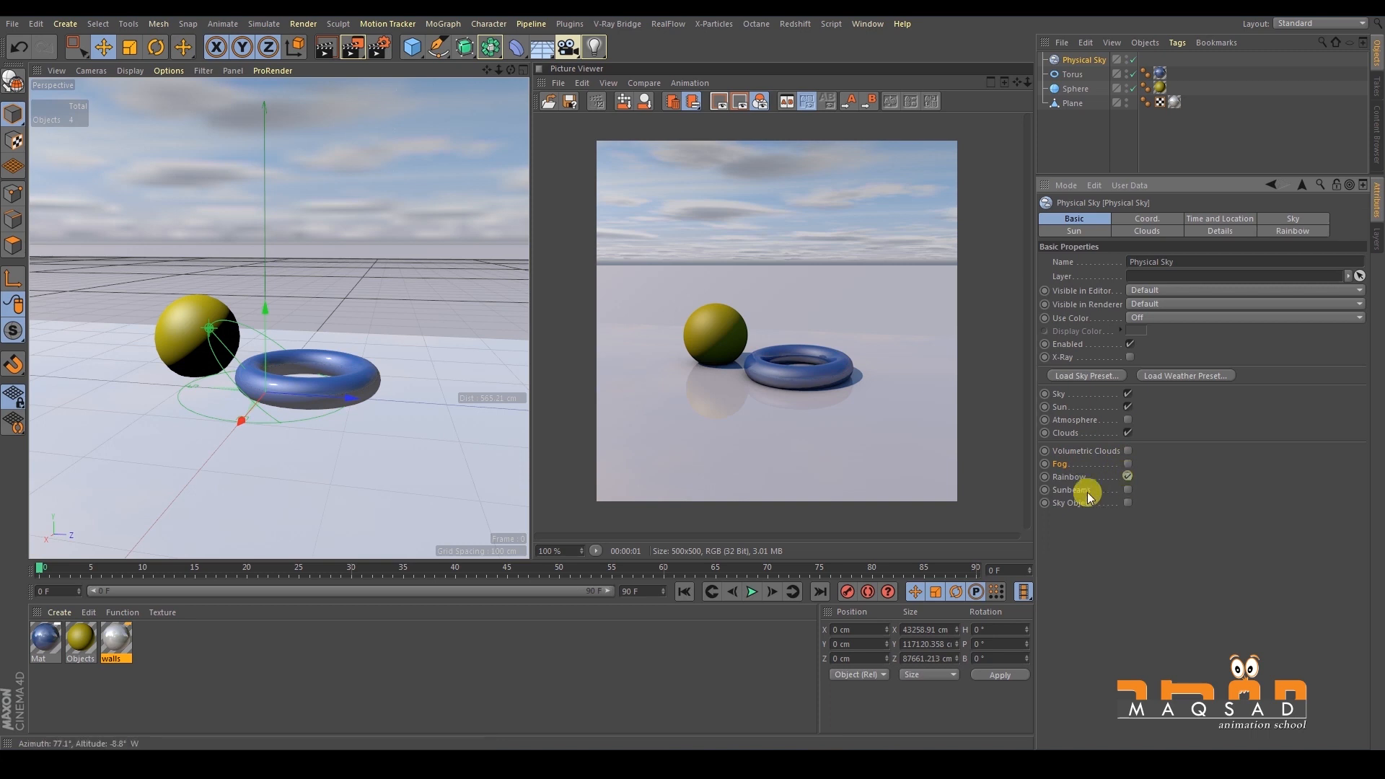
left_click(356, 49)
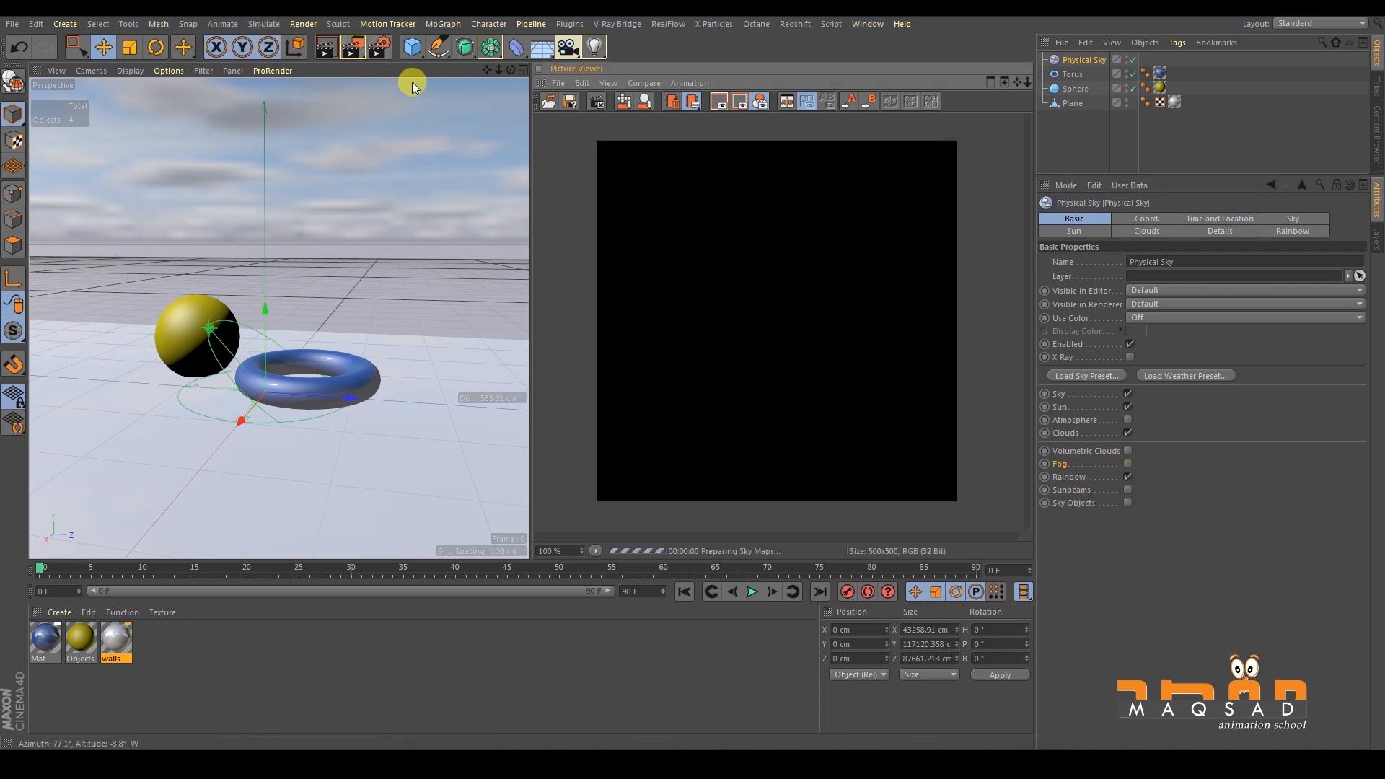
left_click_drag(368, 232, 759, 242, "alt")
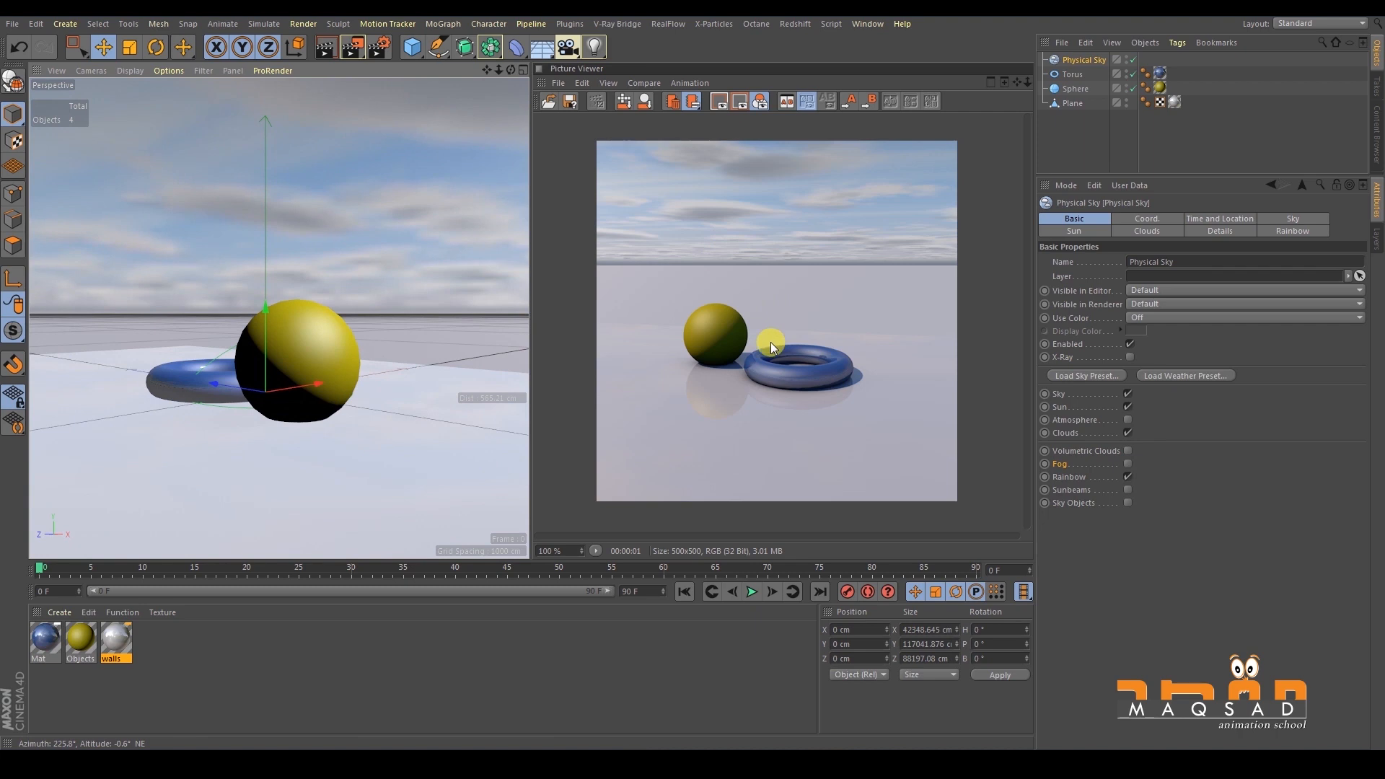
left_click(1128, 476)
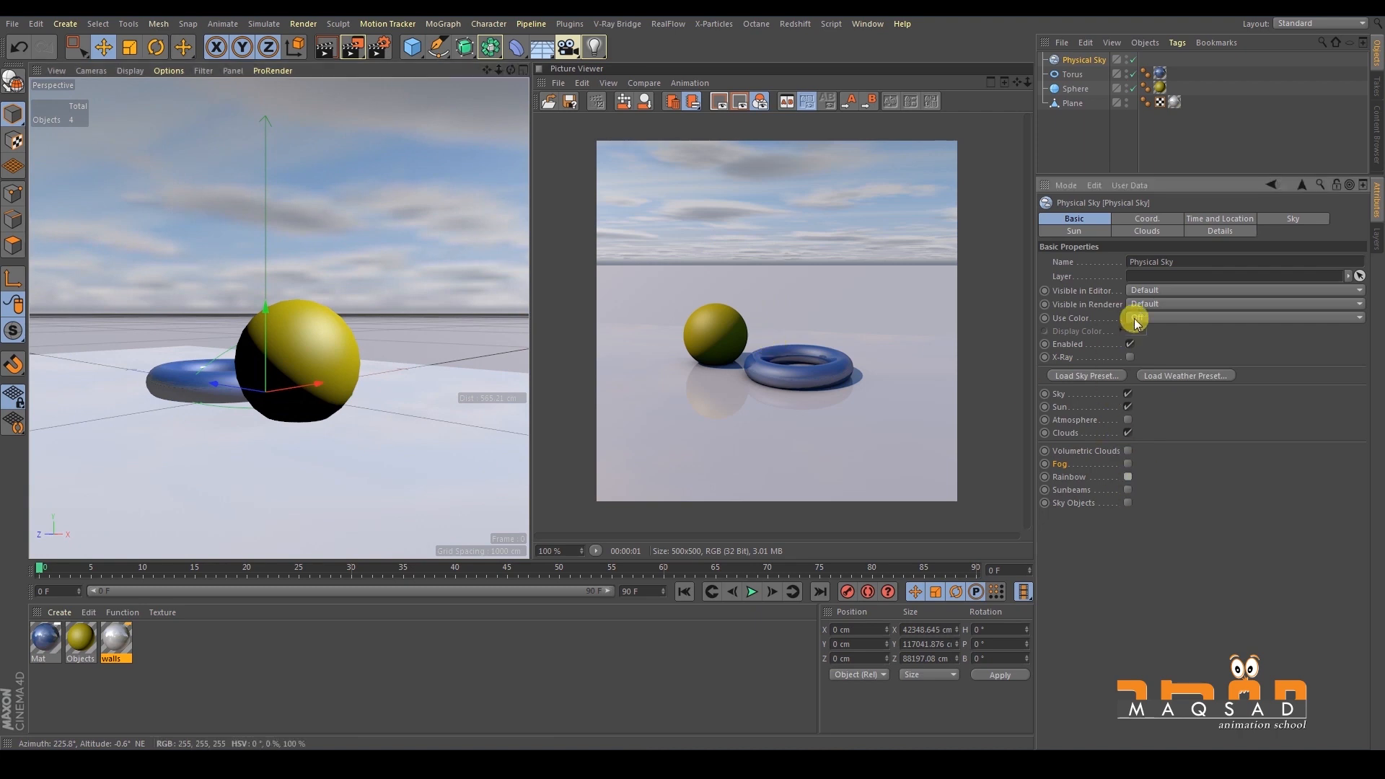
Load the dark blue sky preset with wispy white clouds and render the scene.
left_click(1115, 373)
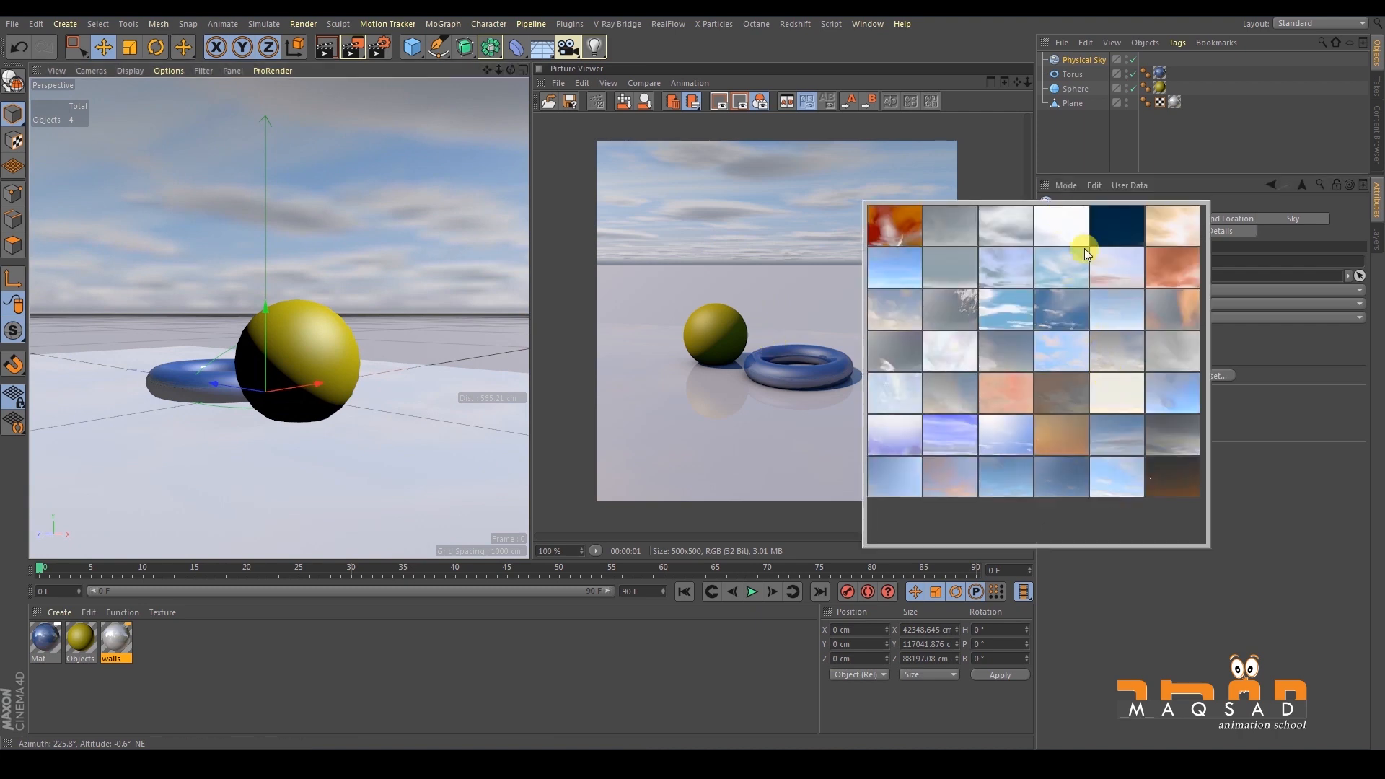
left_click(1066, 309)
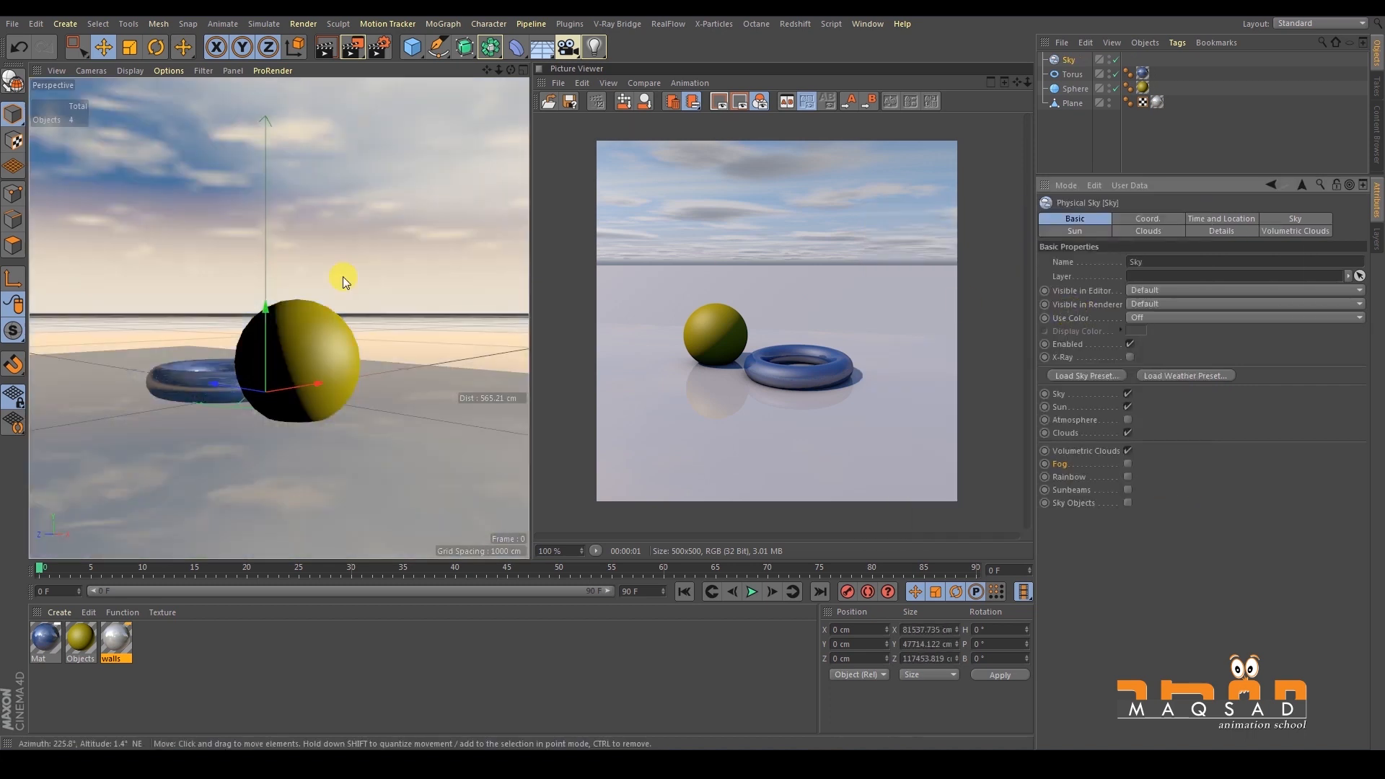
left_click(352, 48)
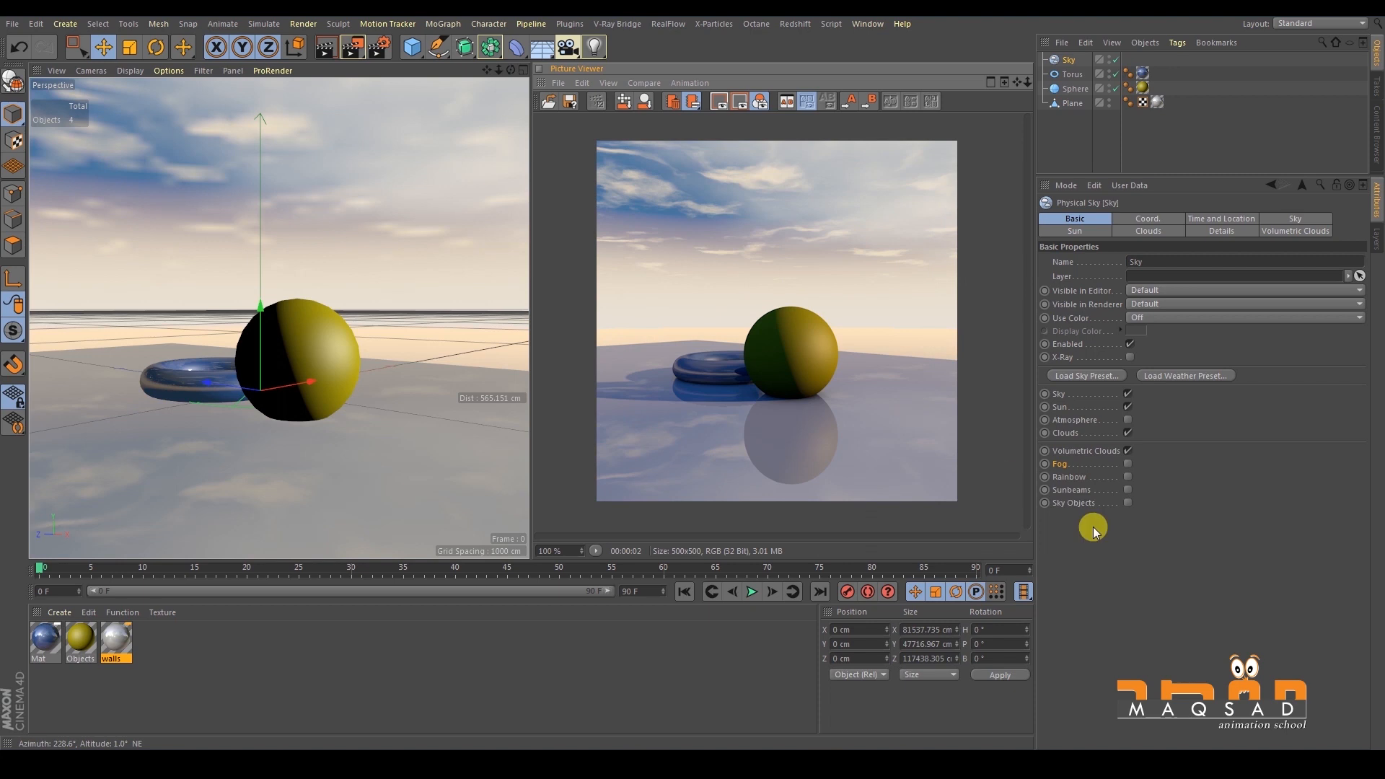
Load the grey sky preset with orange sunset clouds and render the scene.
left_click(1110, 376)
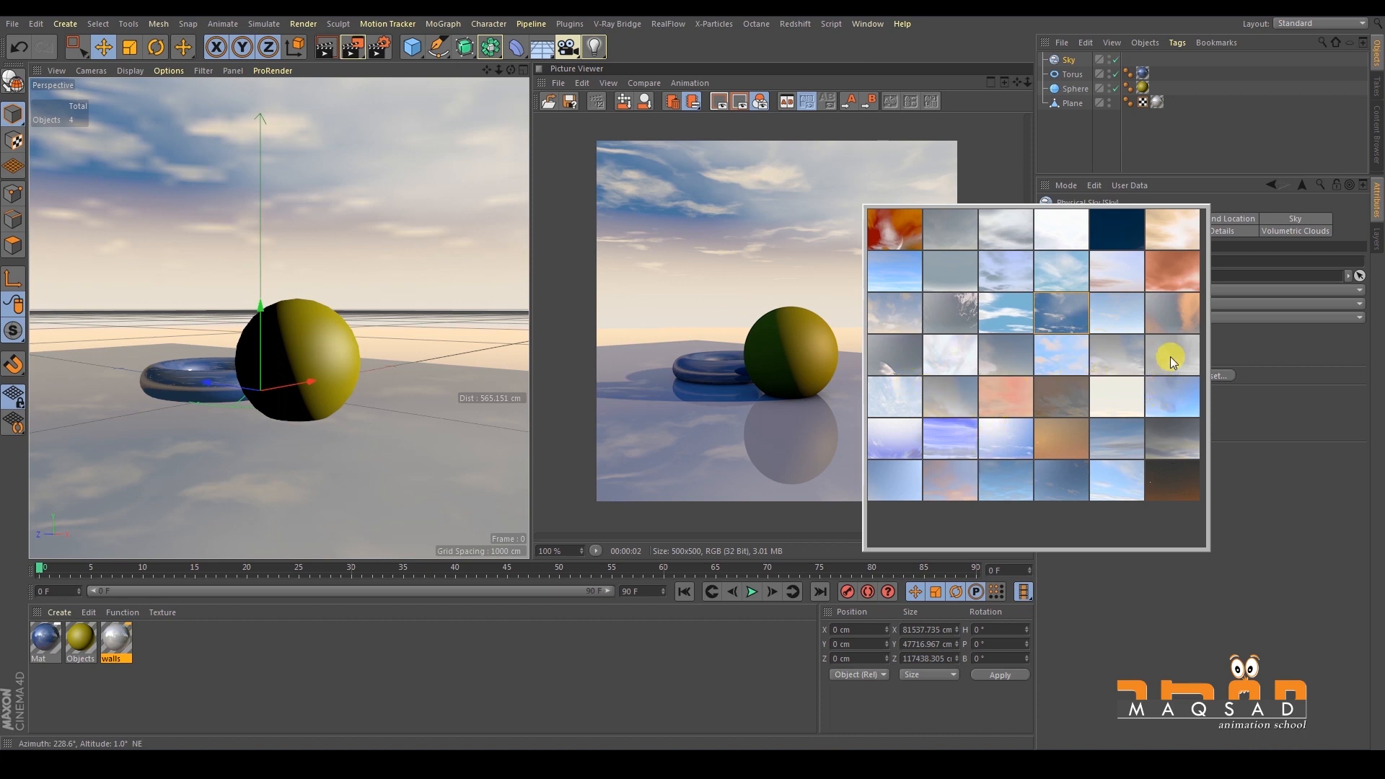
left_click(1170, 314)
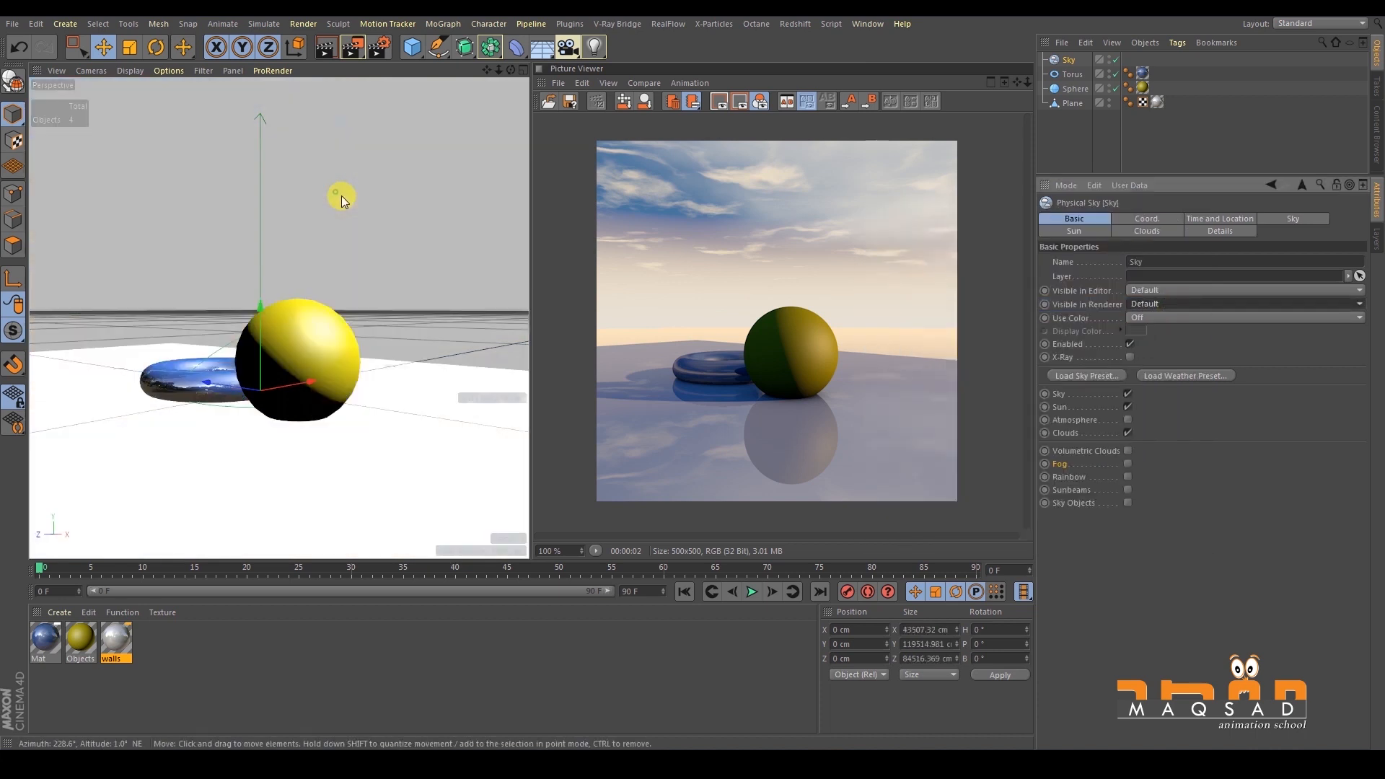
left_click(353, 47)
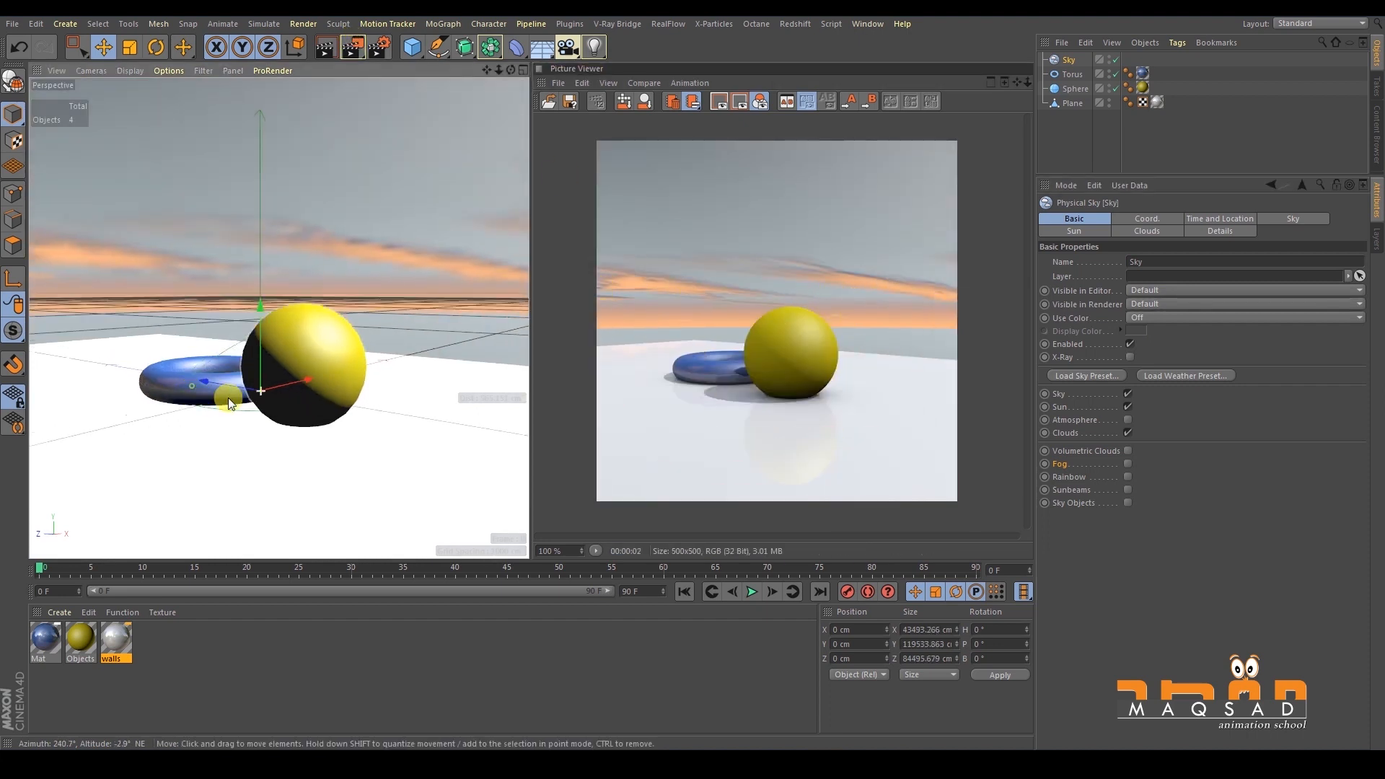
Reframe the scene so the torus and sphere stand side by side against the sunset and render.
left_click_drag(228, 398, 349, 385, "alt")
middle_click_drag(350, 386, 300, 388, "alt")
left_click(346, 54)
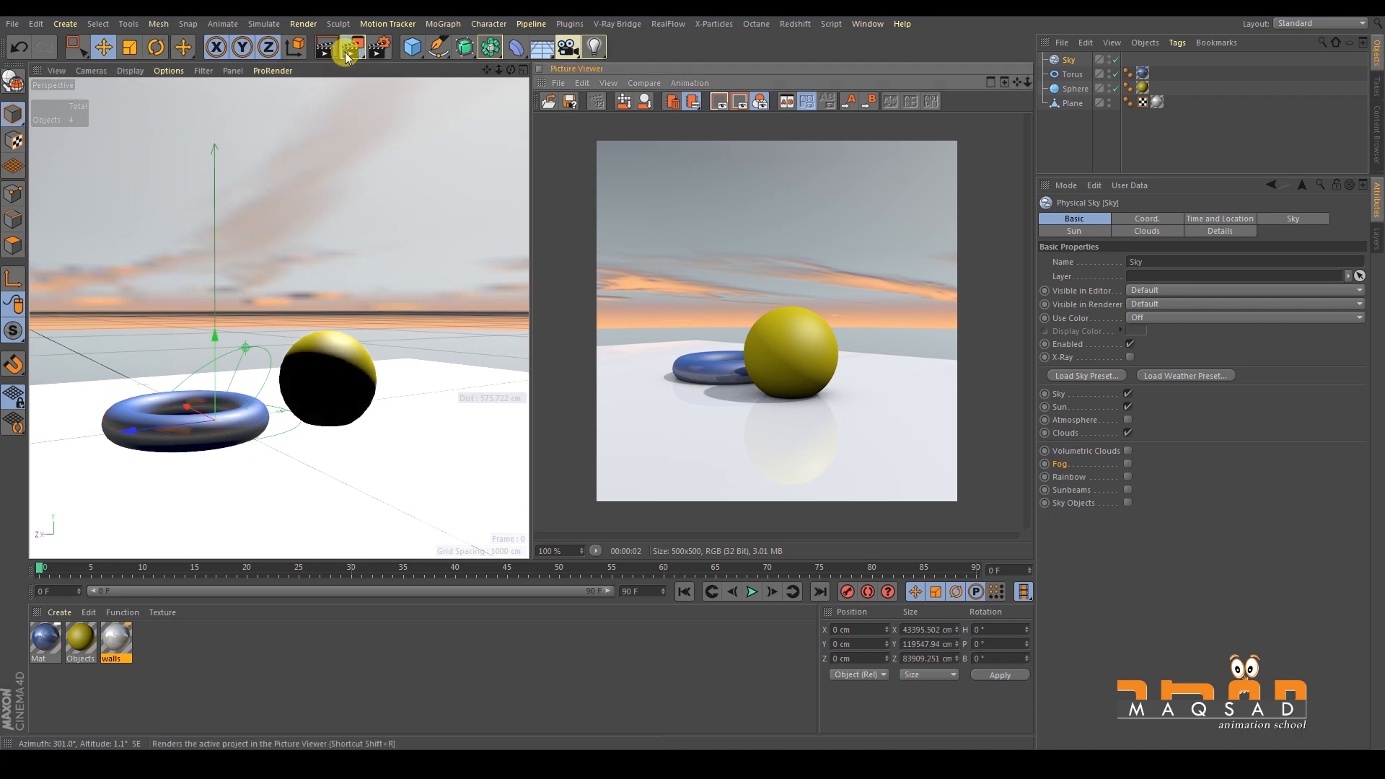
left_click(346, 55)
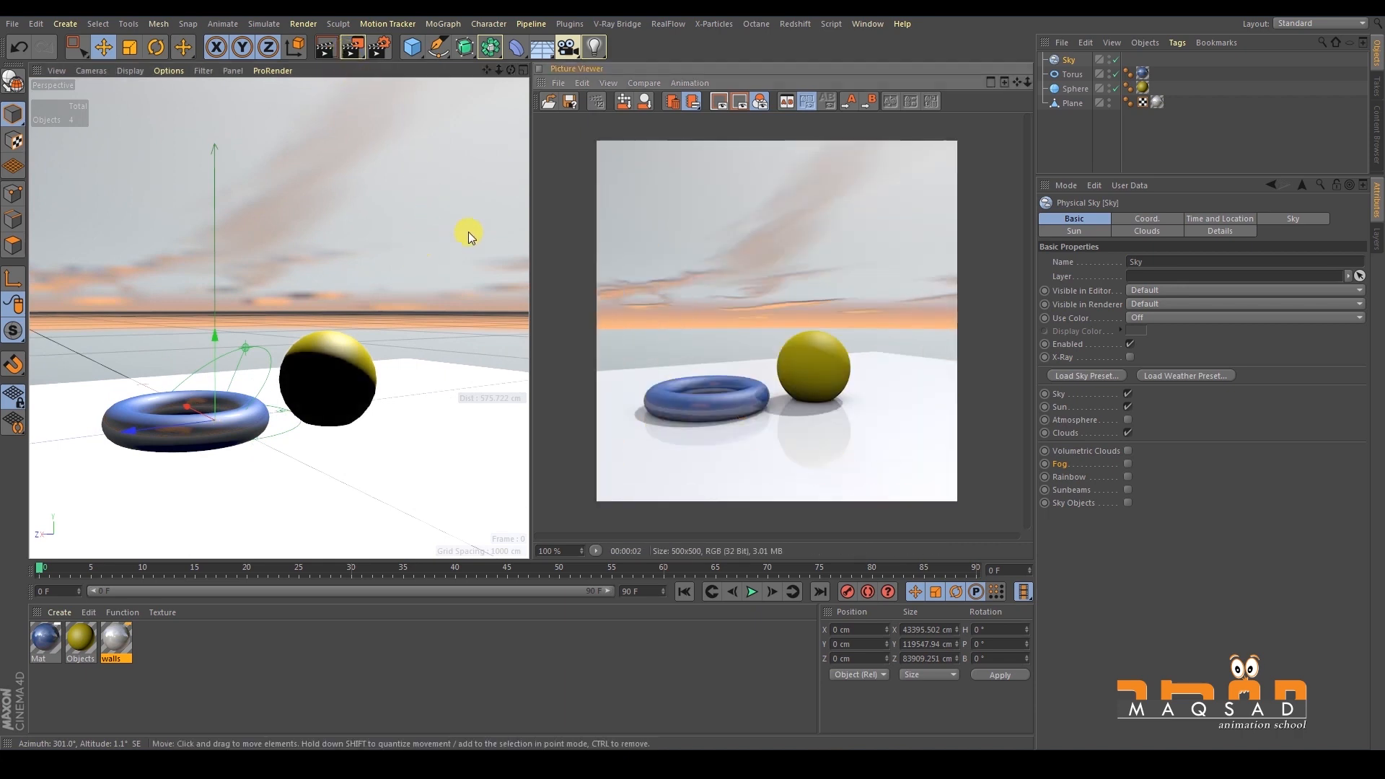
Enable the sky's Atmosphere with 500% intensity and 100% horizon fade, rendering before and after changing these values.
left_click(1128, 420)
left_click(353, 47)
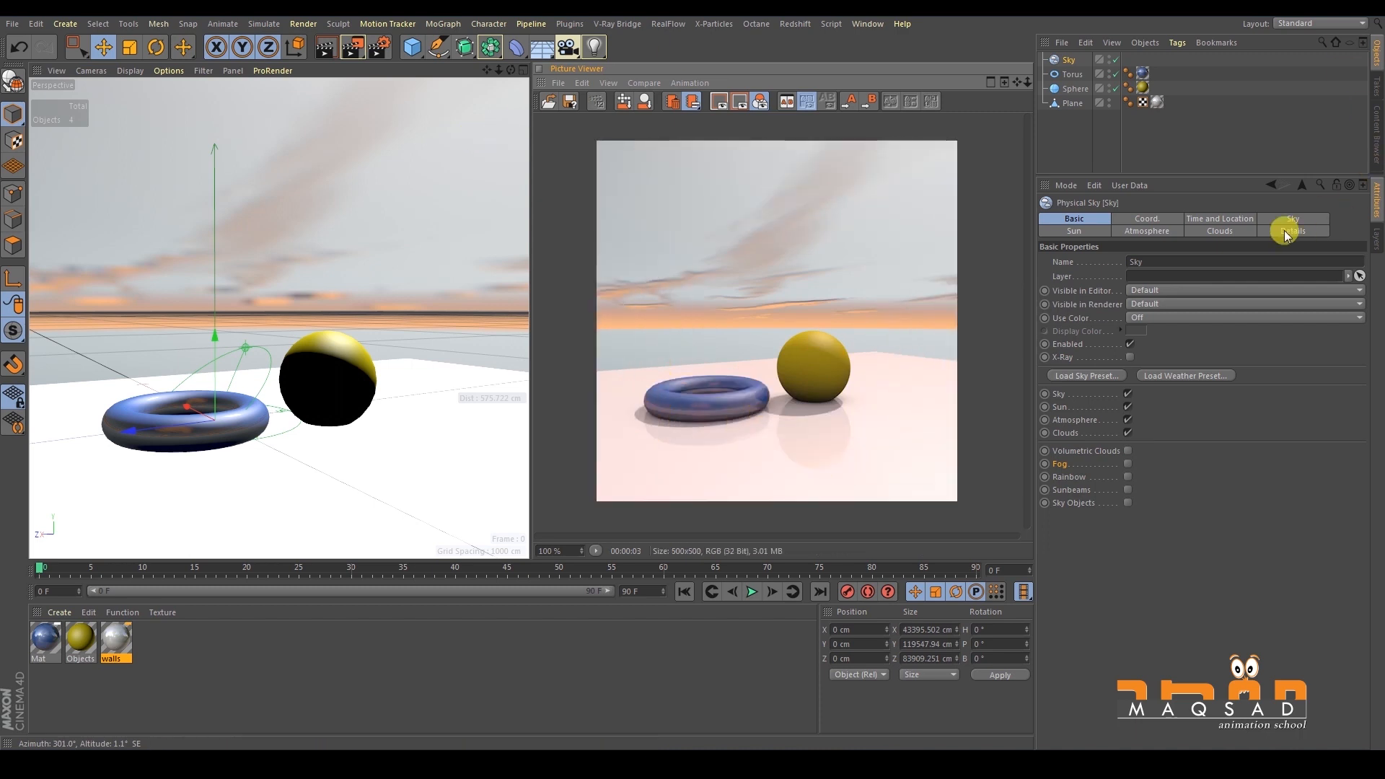
left_click(1146, 231)
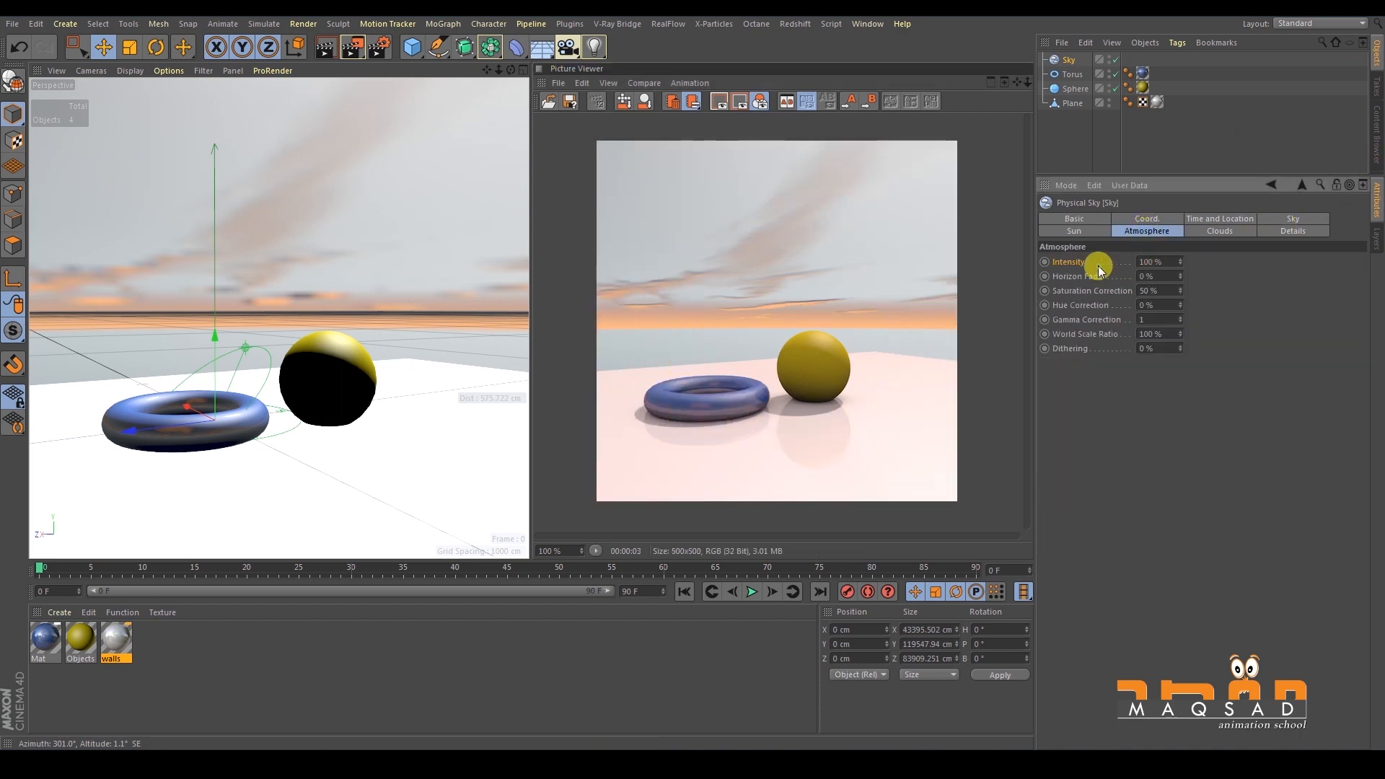
double_click(1154, 261)
type("500")
key("Return")
left_click_drag(1180, 275, 1180, 245)
left_click(352, 47)
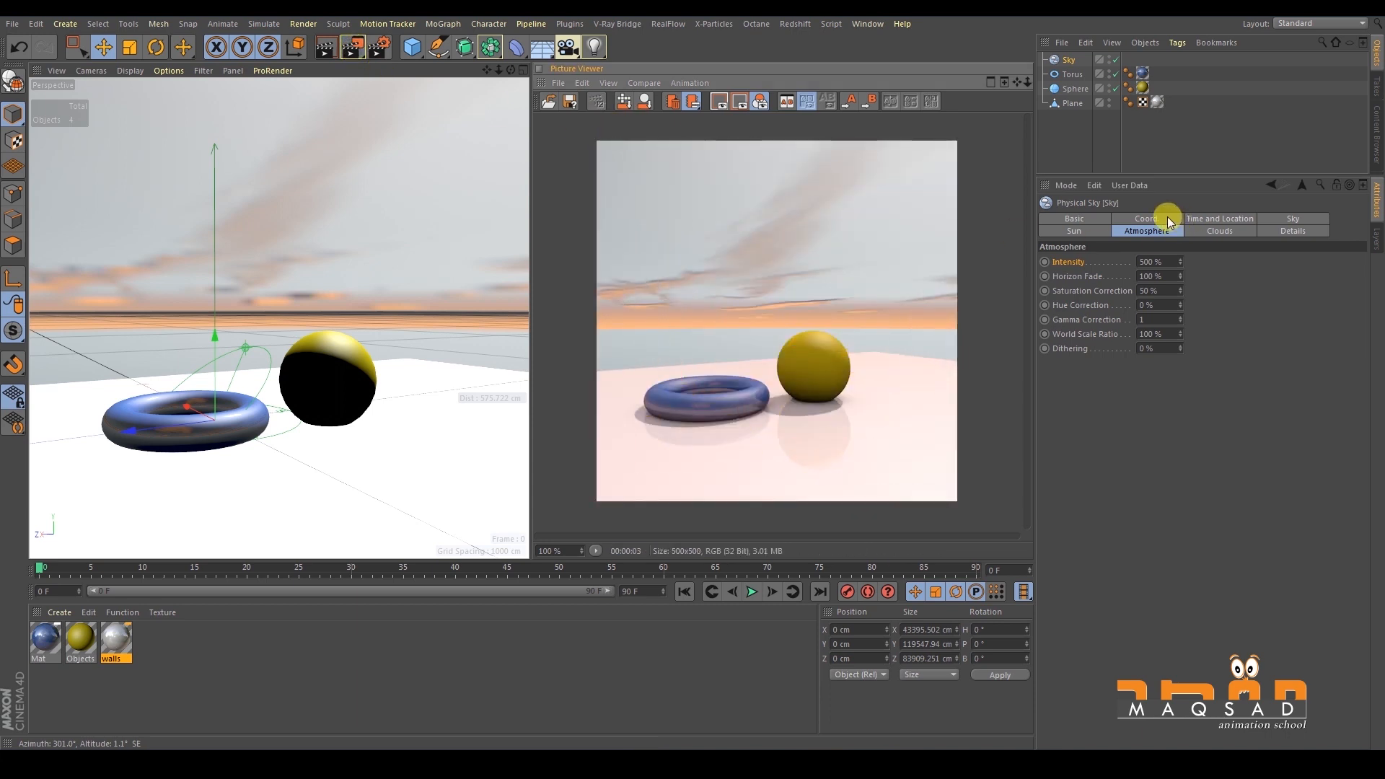
Disable Atmosphere in the sky's basic properties and render again.
left_click(1203, 218)
left_click(1091, 220)
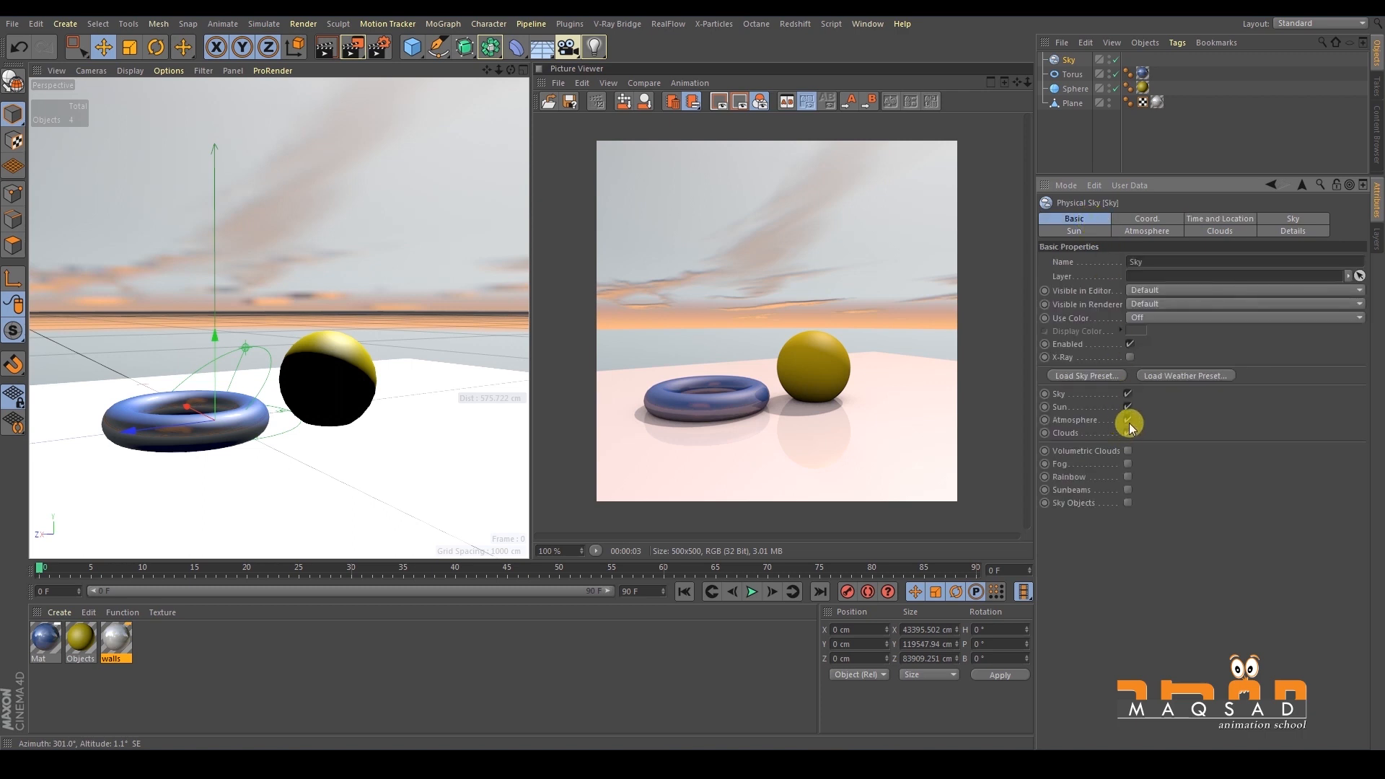
left_click(1128, 420)
left_click(349, 49)
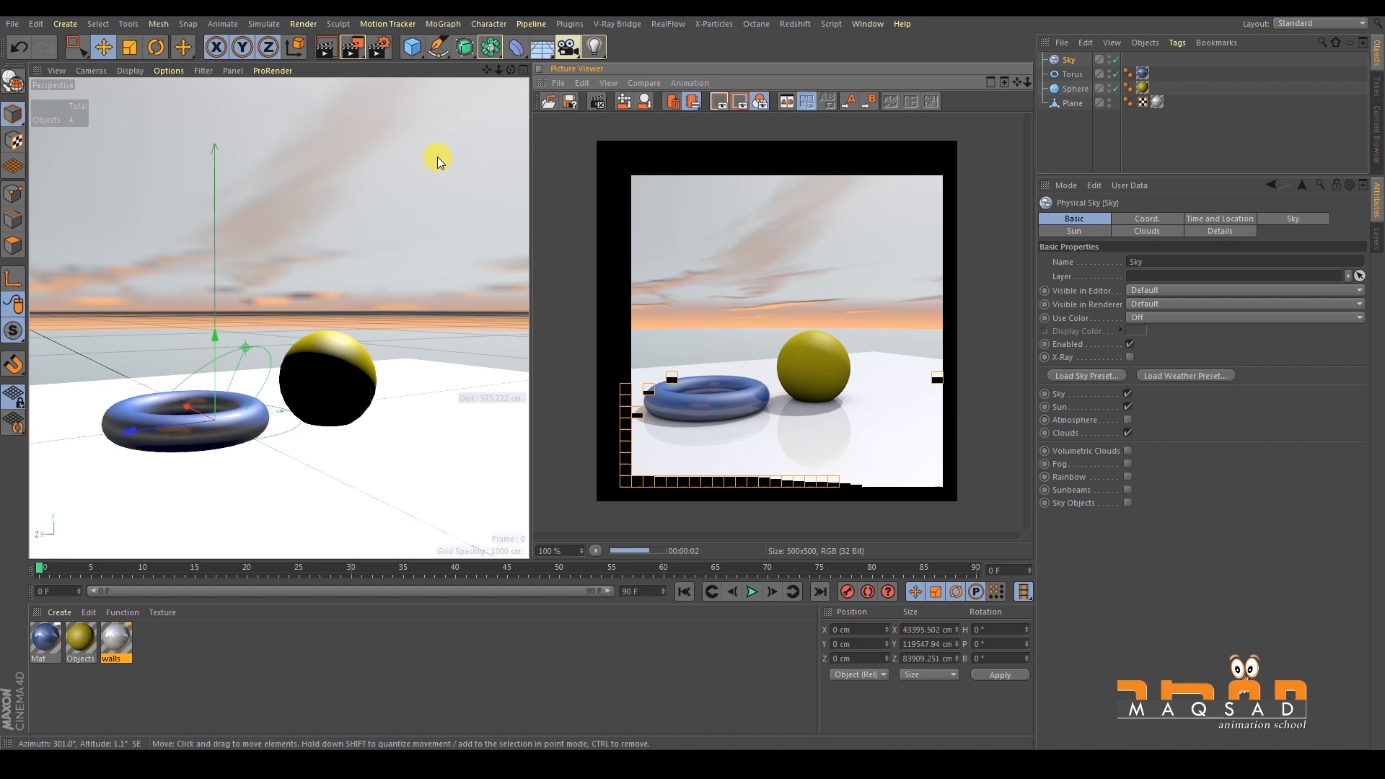
Compare the latest renders with and without atmosphere in the render history, widening the picture area.
left_click(990, 82)
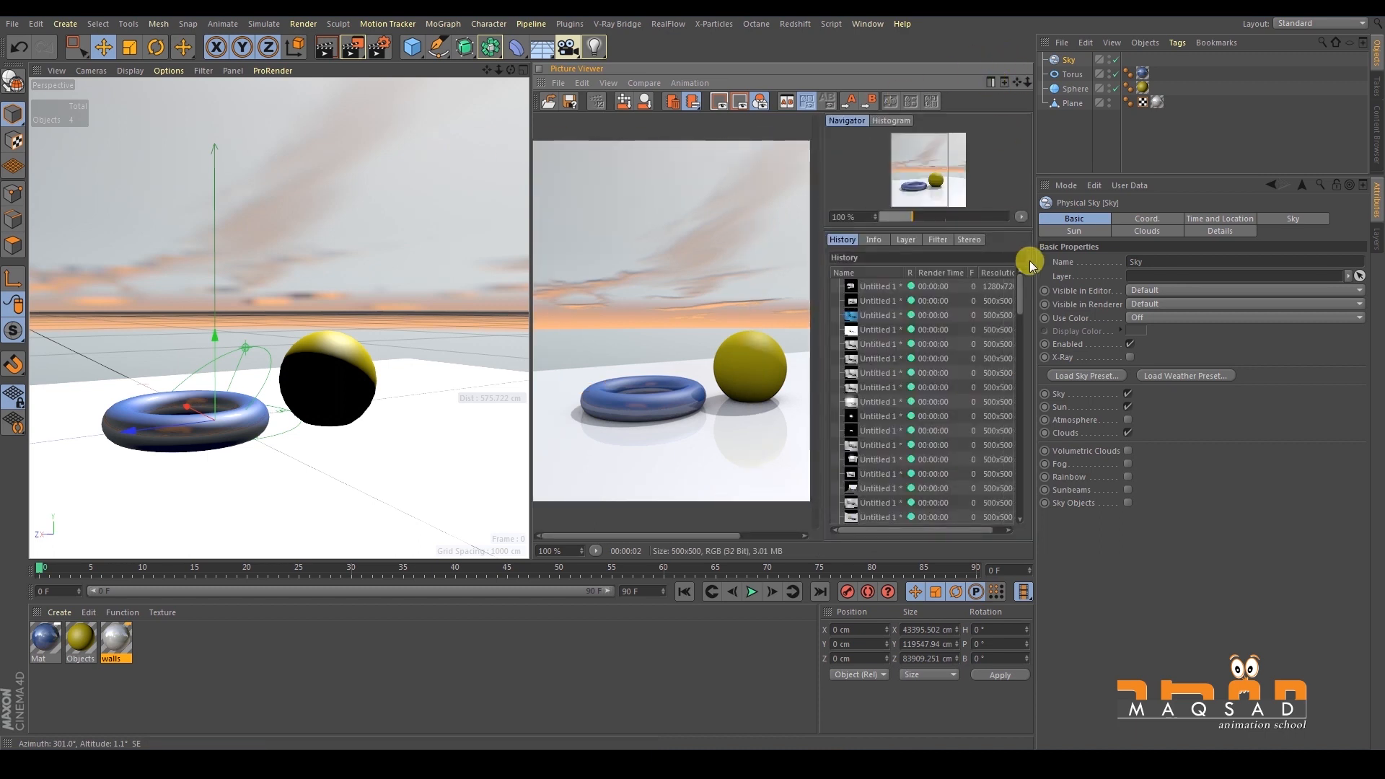
left_click_drag(1020, 299, 1029, 541)
left_click(877, 503)
left_click(877, 512)
left_click(877, 501)
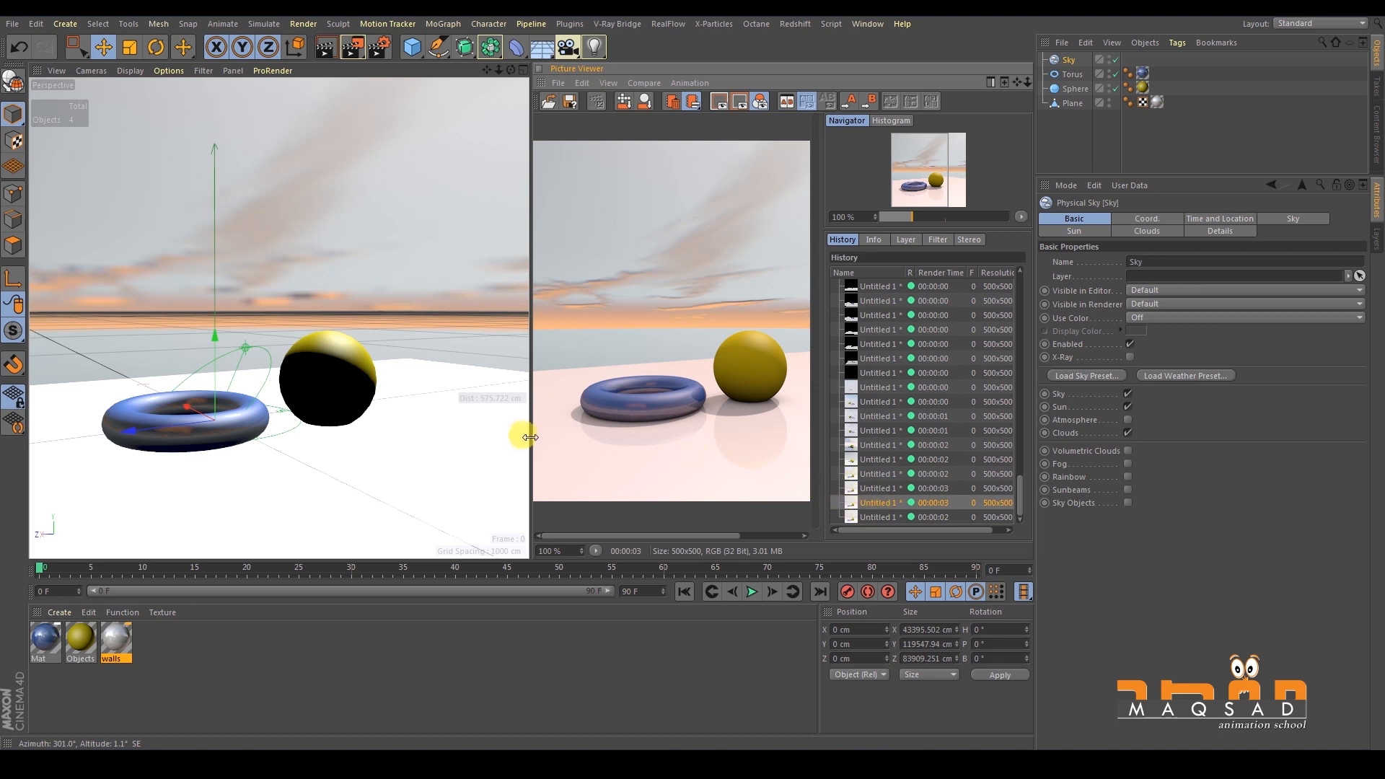
left_click_drag(530, 437, 502, 433)
left_click_drag(820, 426, 838, 424)
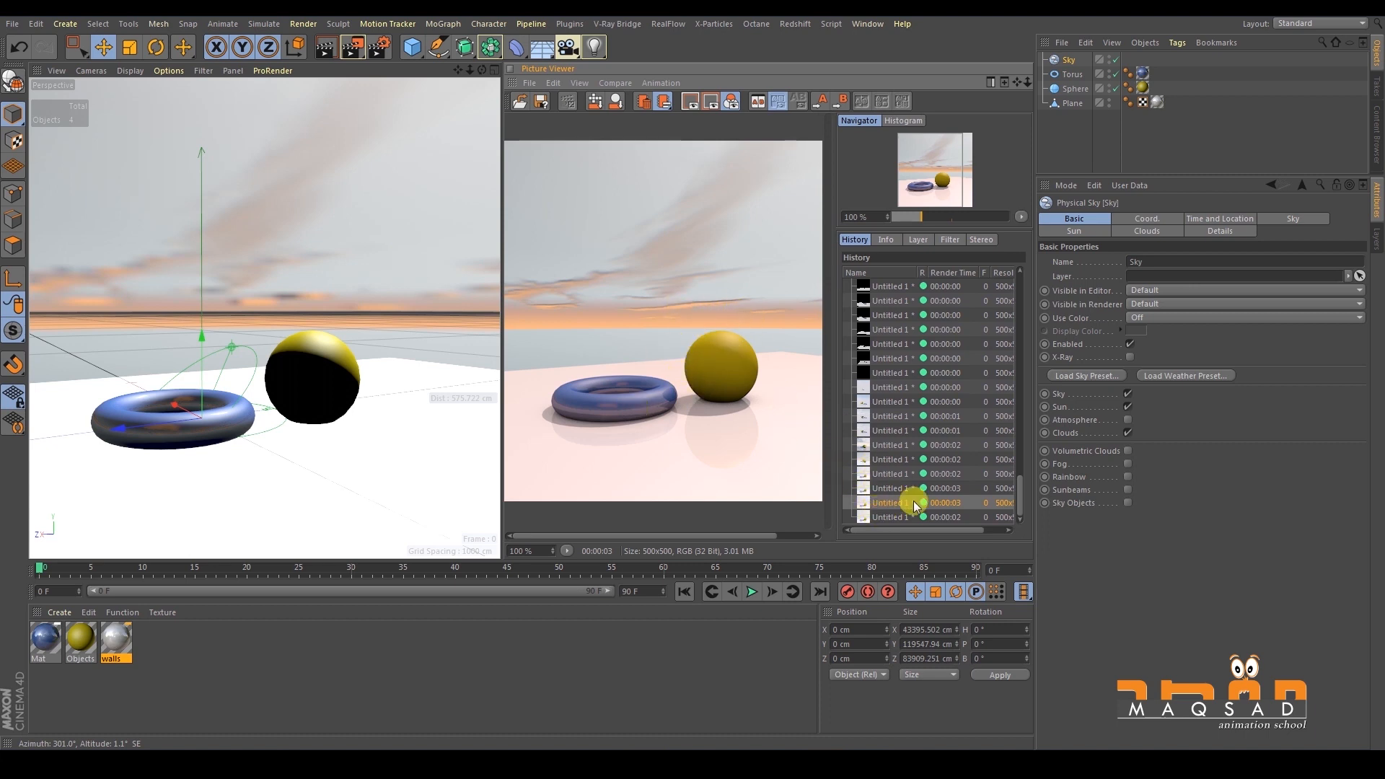
left_click(880, 515)
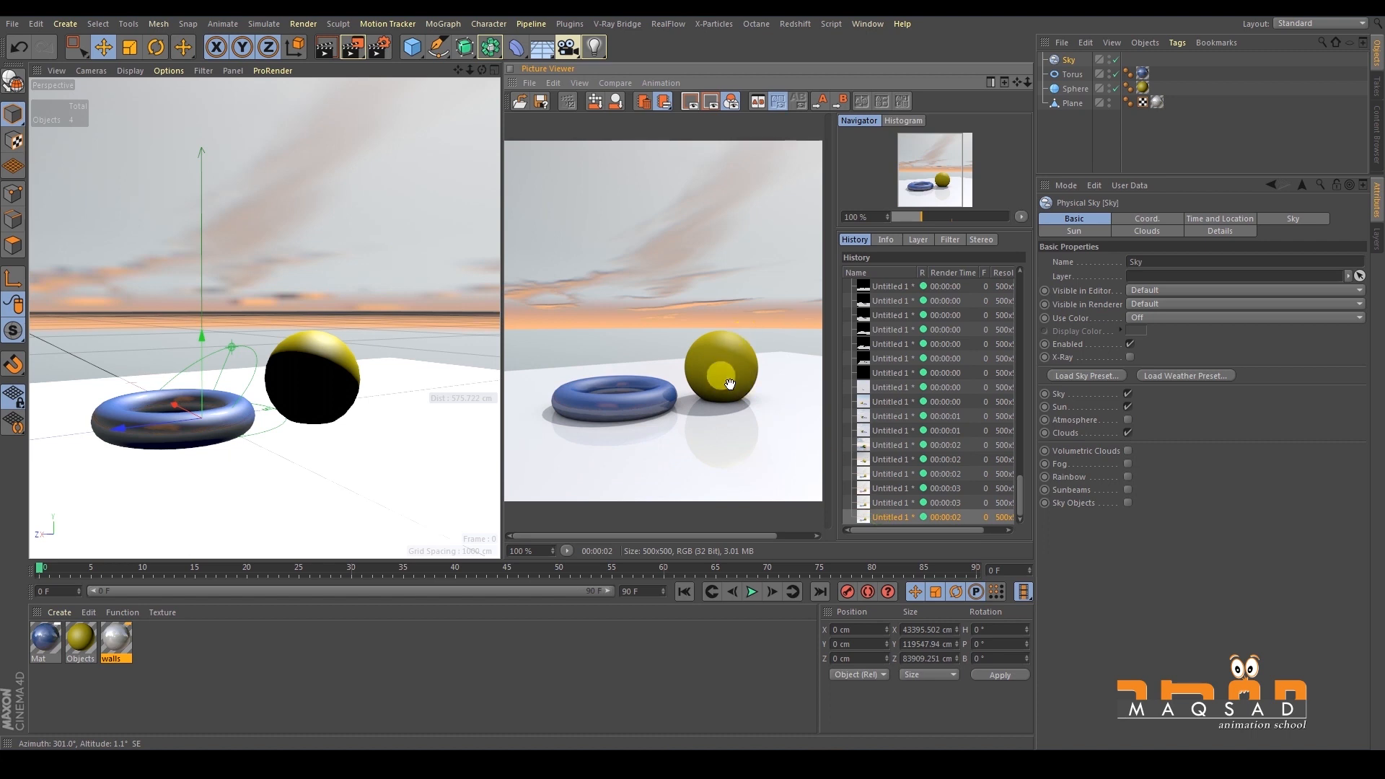
left_click(885, 504)
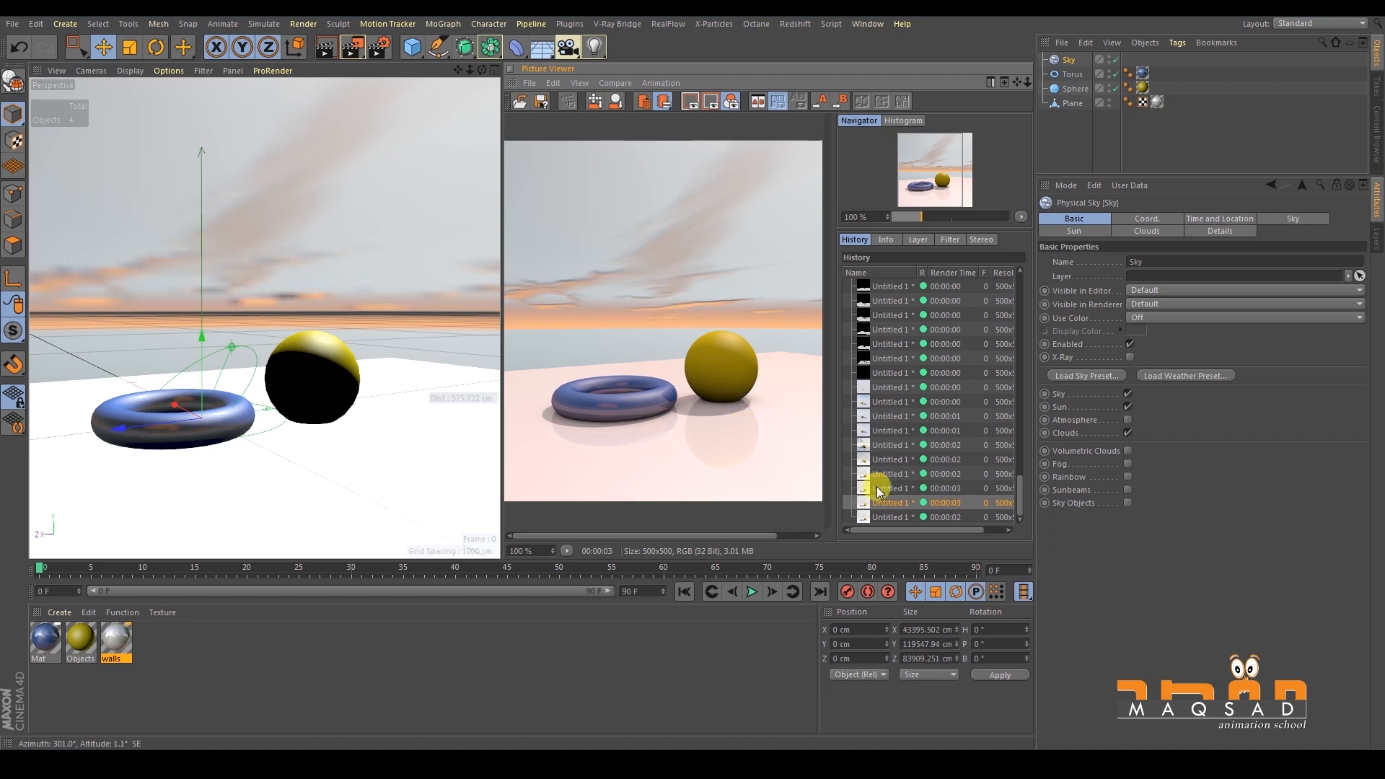
left_click(886, 516)
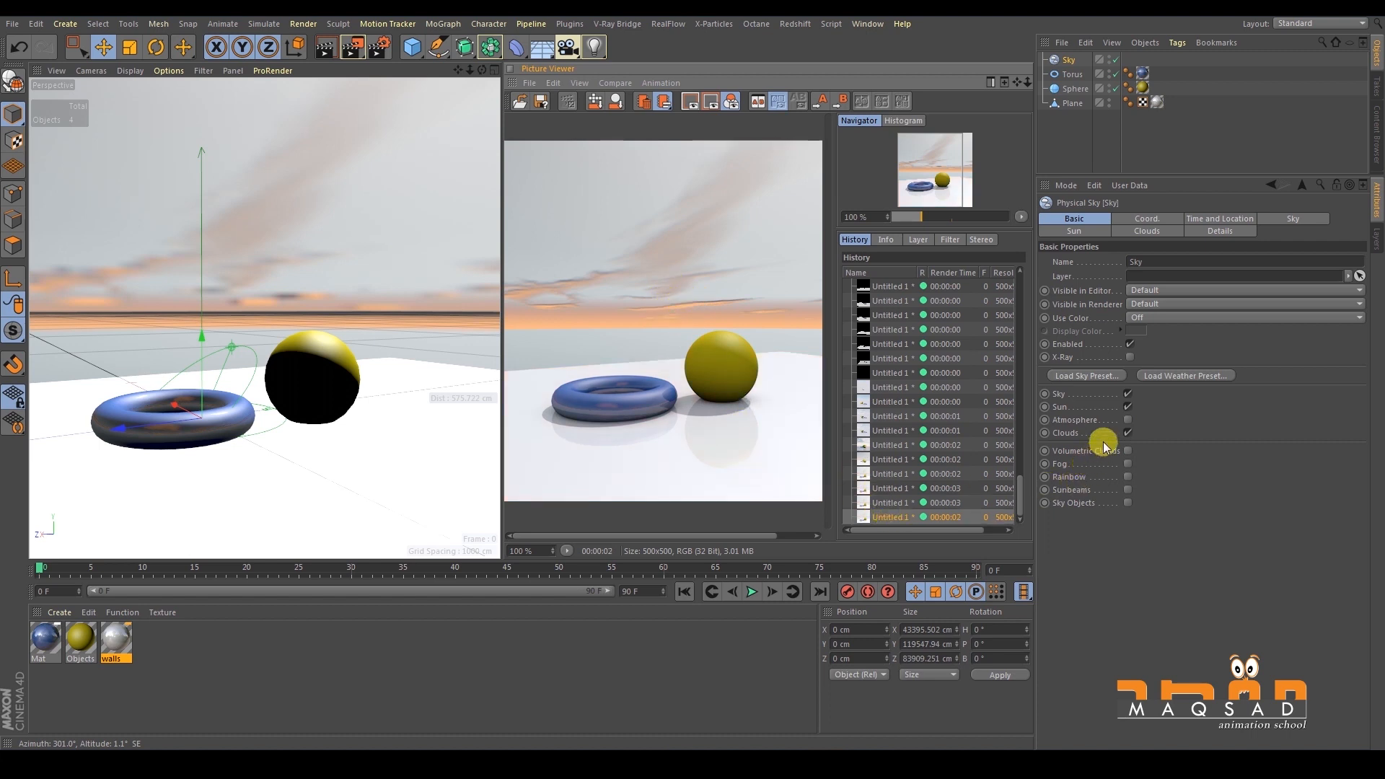
Enlarge the object list area and select the sky, torus, sphere and plane together.
left_click(1077, 179)
left_click(1076, 175)
left_click_drag(1077, 175, 1095, 241)
left_click_drag(1054, 149, 1045, 50)
left_click(1057, 129)
left_click_drag(1061, 129, 1019, 56)
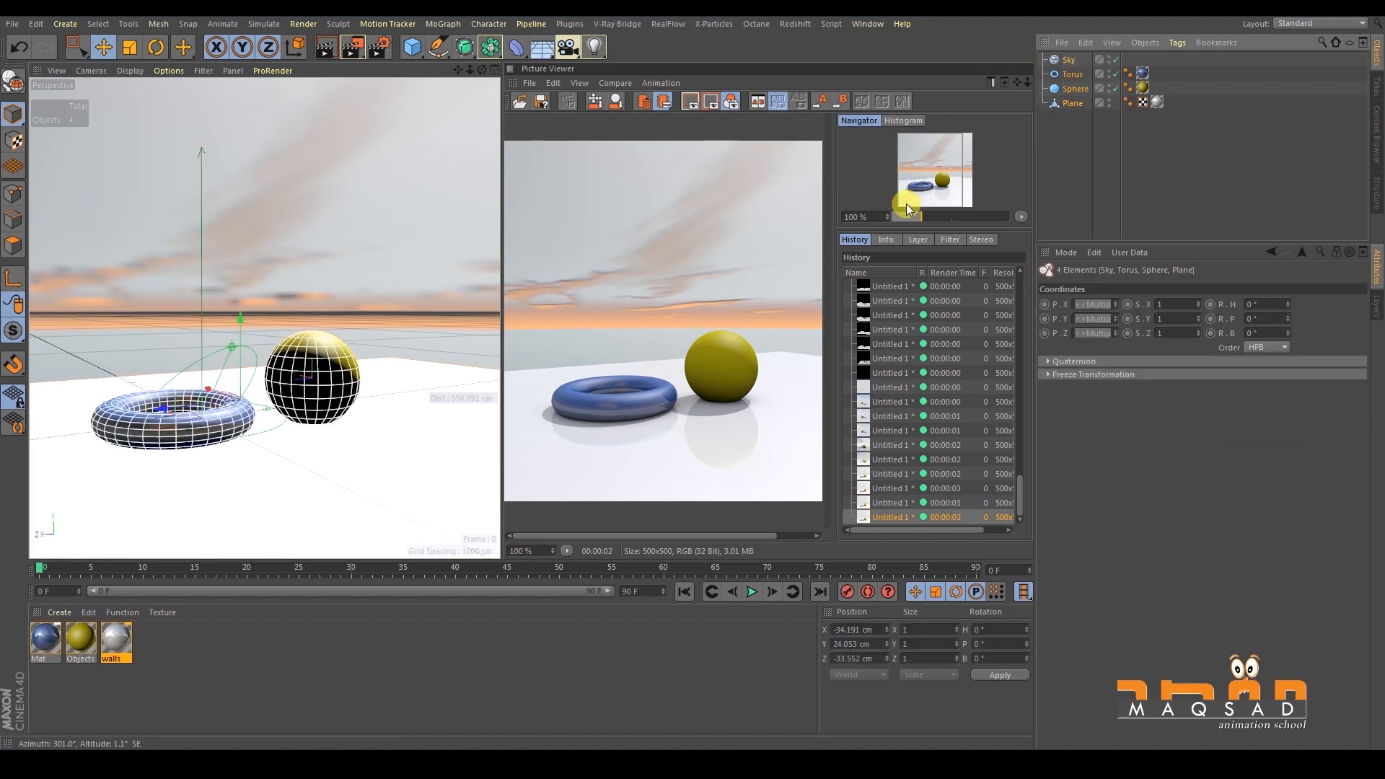